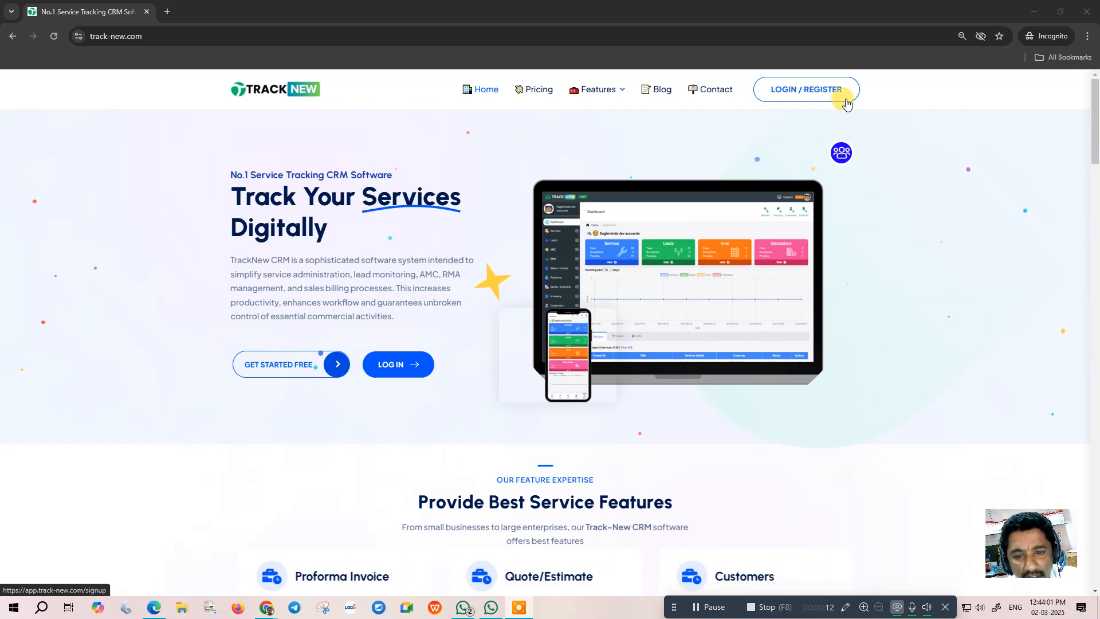
- Start a new registration for company 'Demo Company' with the business contact number filled in
click(818, 91)
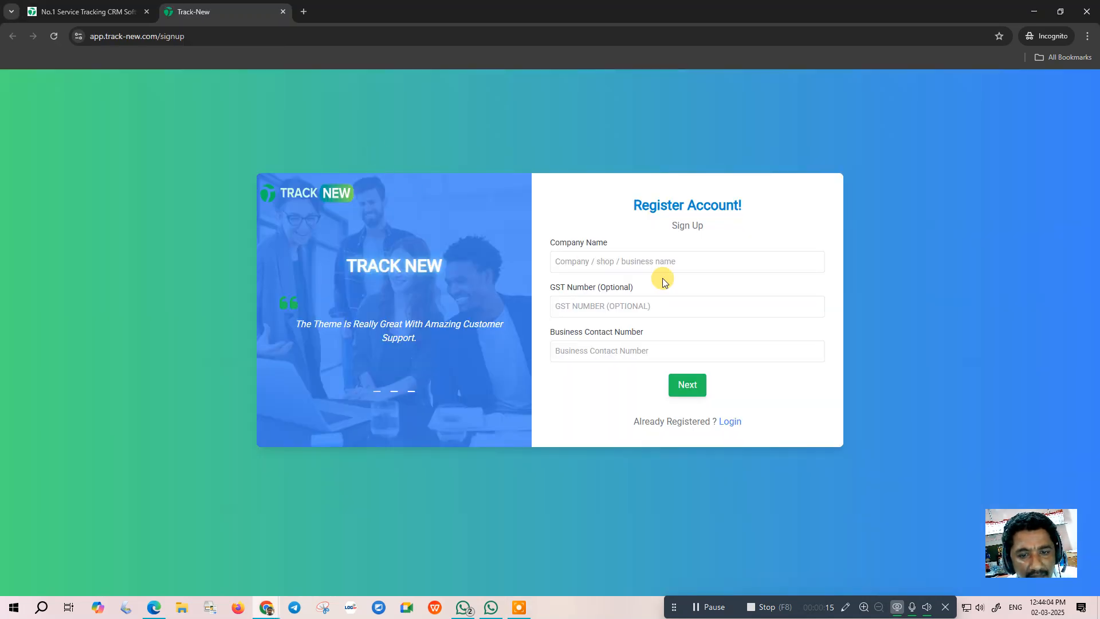
click(602, 265)
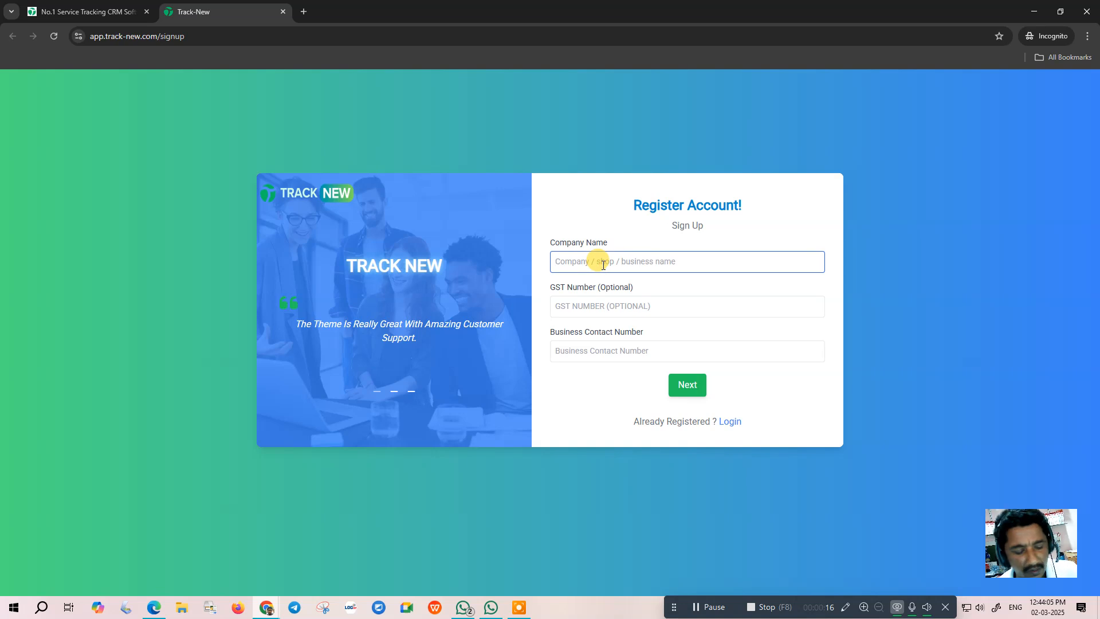
text(De)
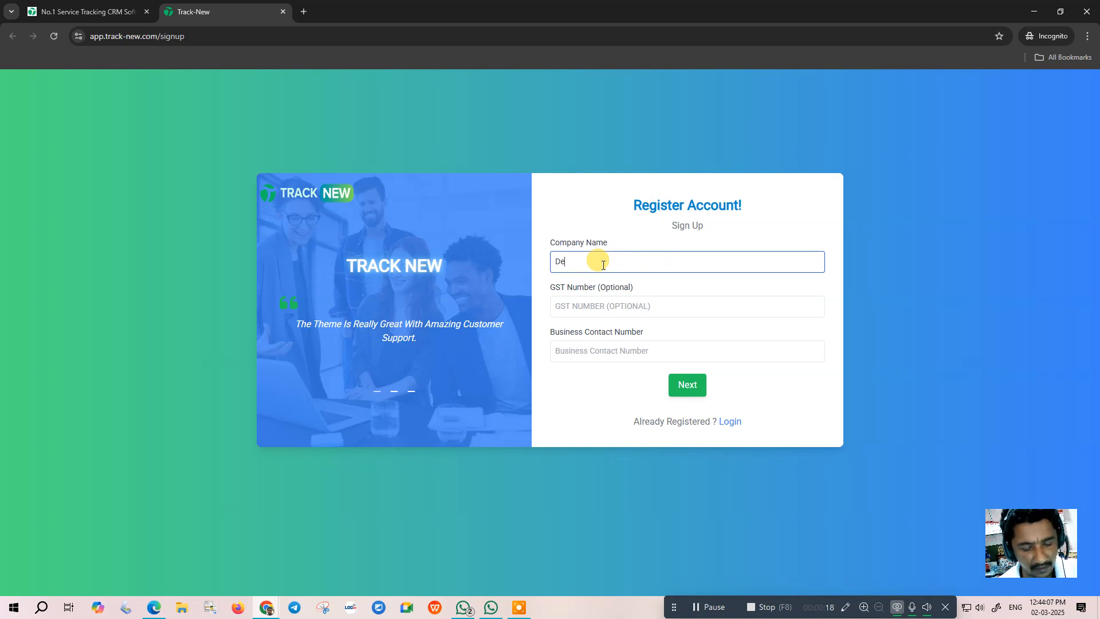
text(mo Compa)
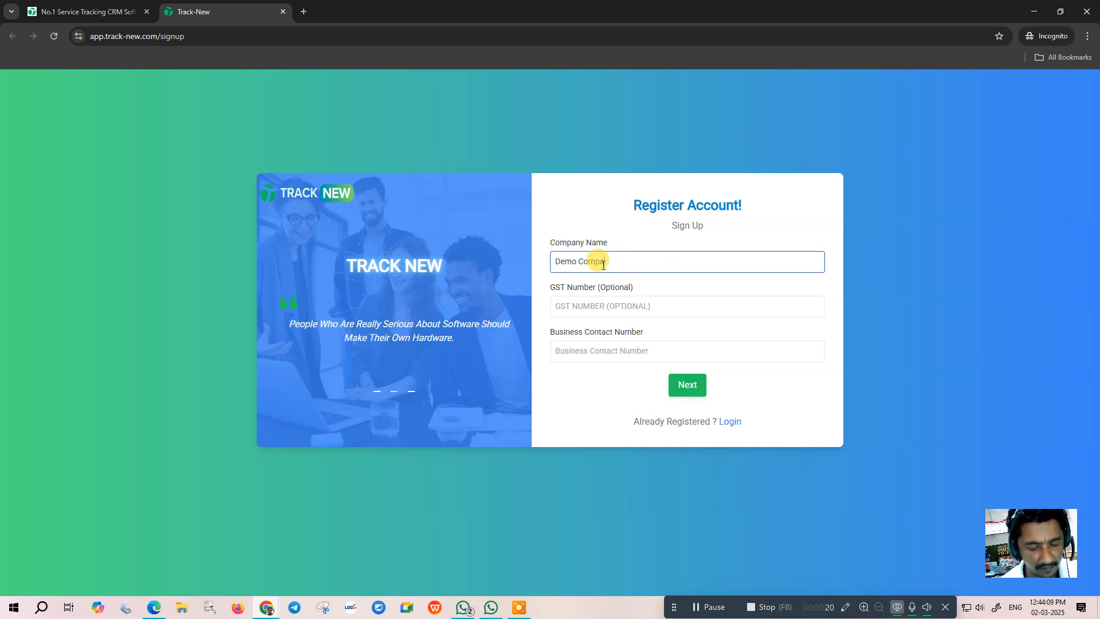
key(Tab)
key(Tab)
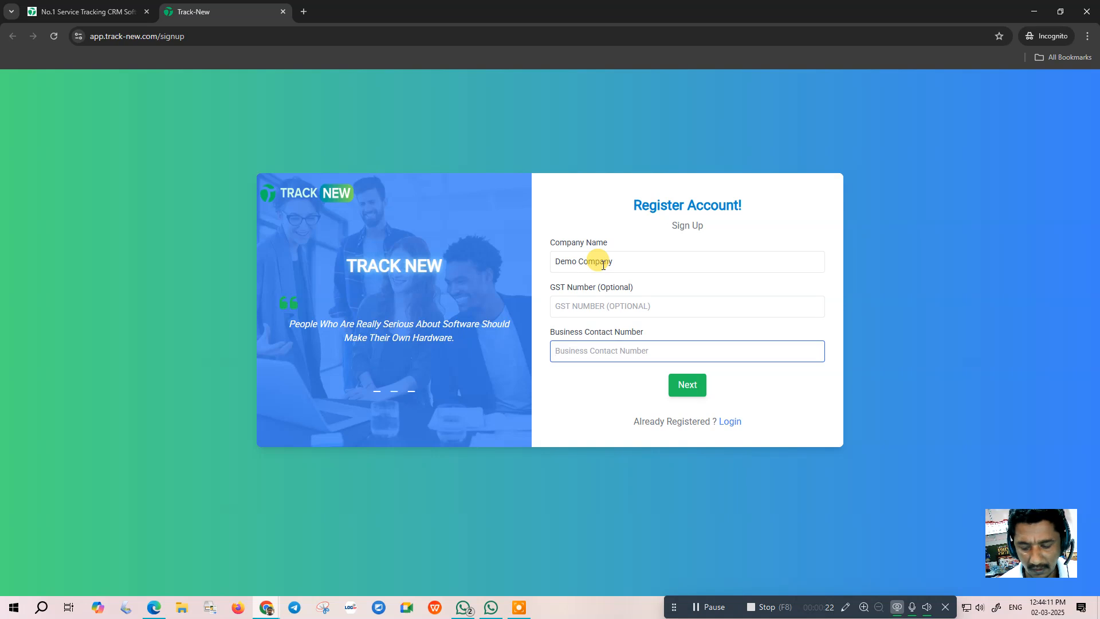
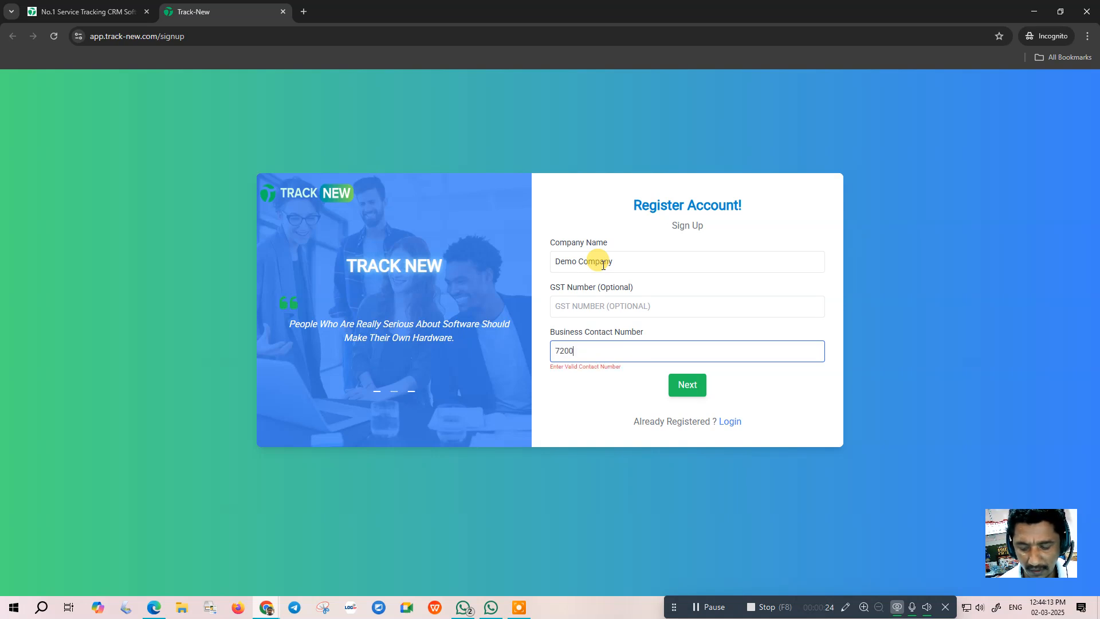
click(687, 384)
- Fill in the user's name, address and login e-mail on the signup form
click(596, 231)
text(nanda)
click(582, 268)
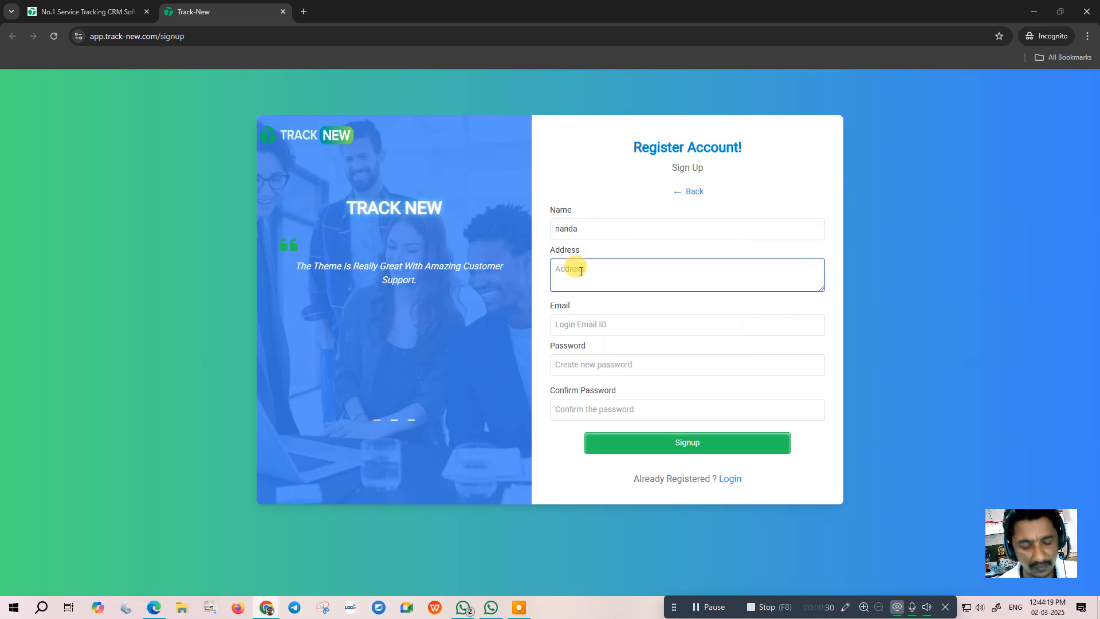
text(No 2)
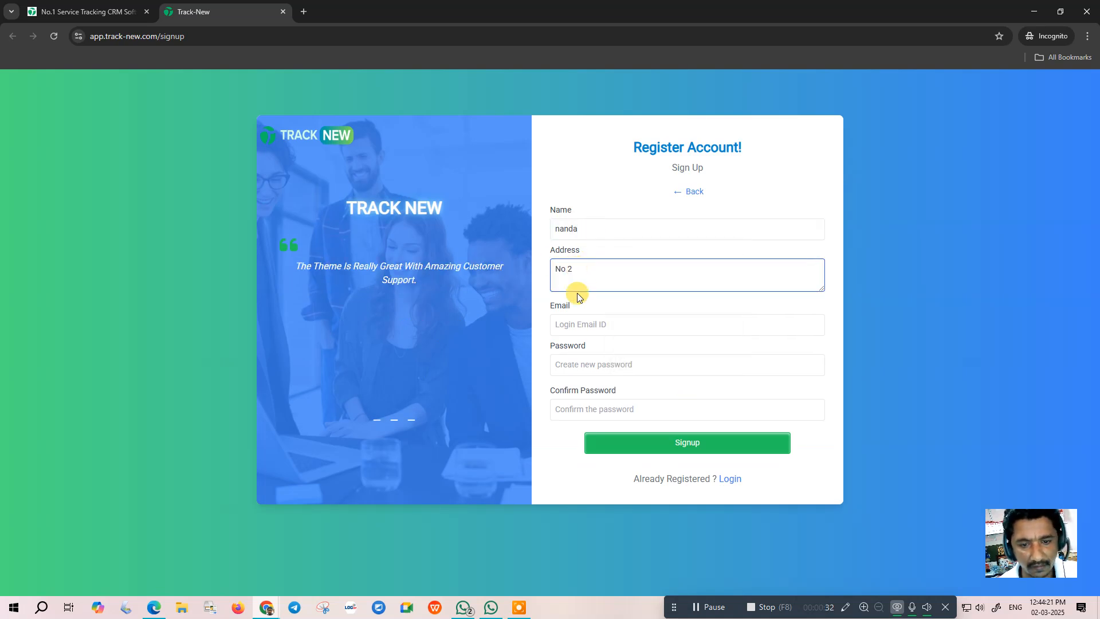
click(574, 327)
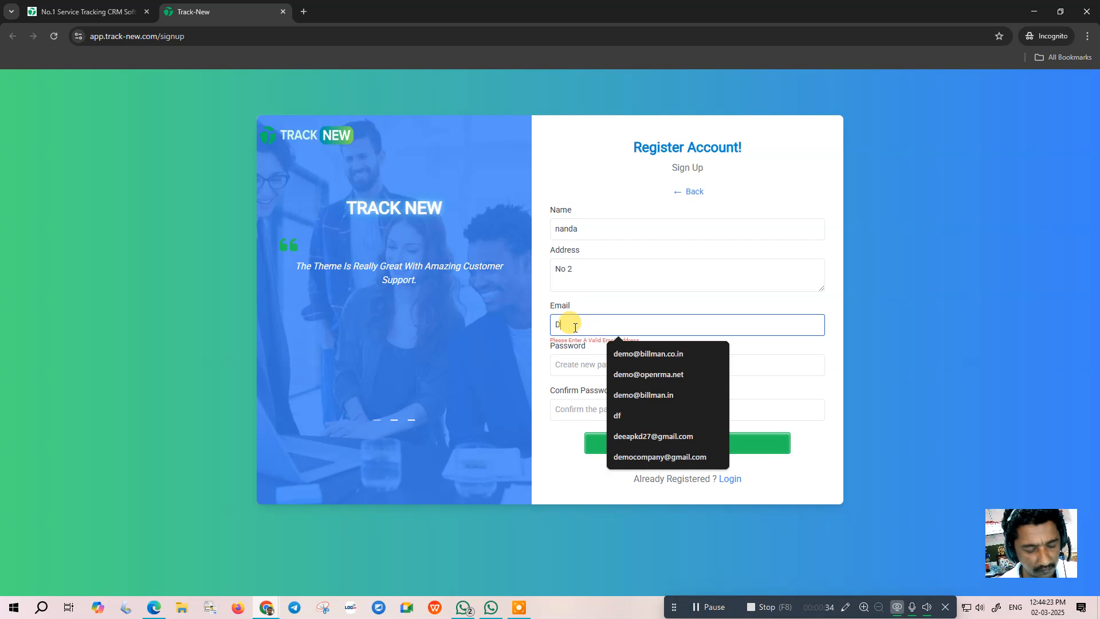
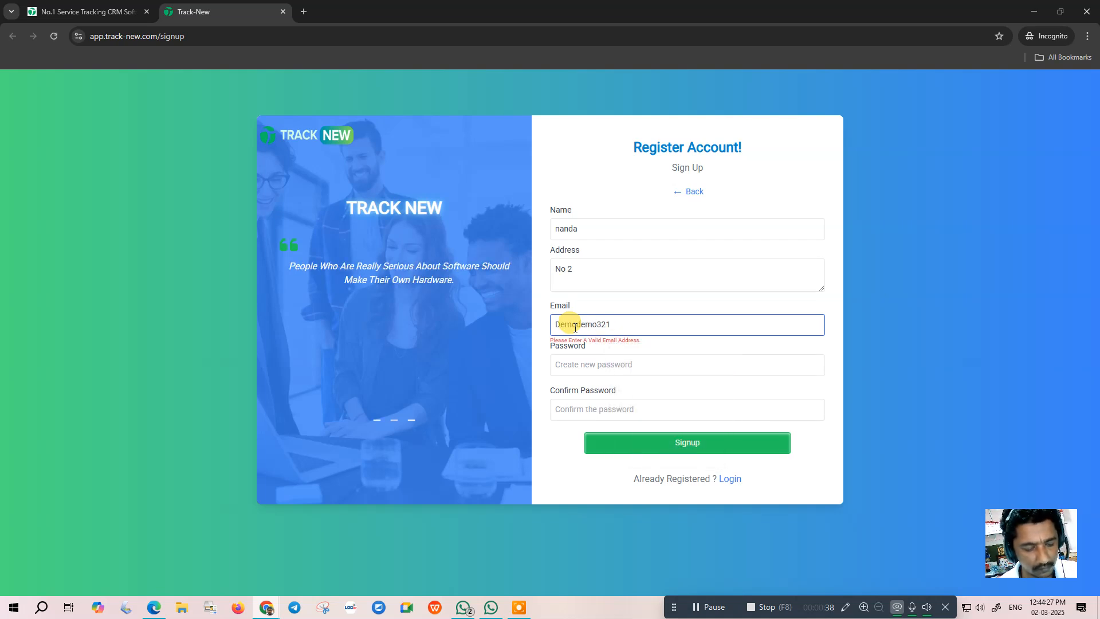
- Enter and confirm the account password, then complete the signup
key(Tab)
text(*******)
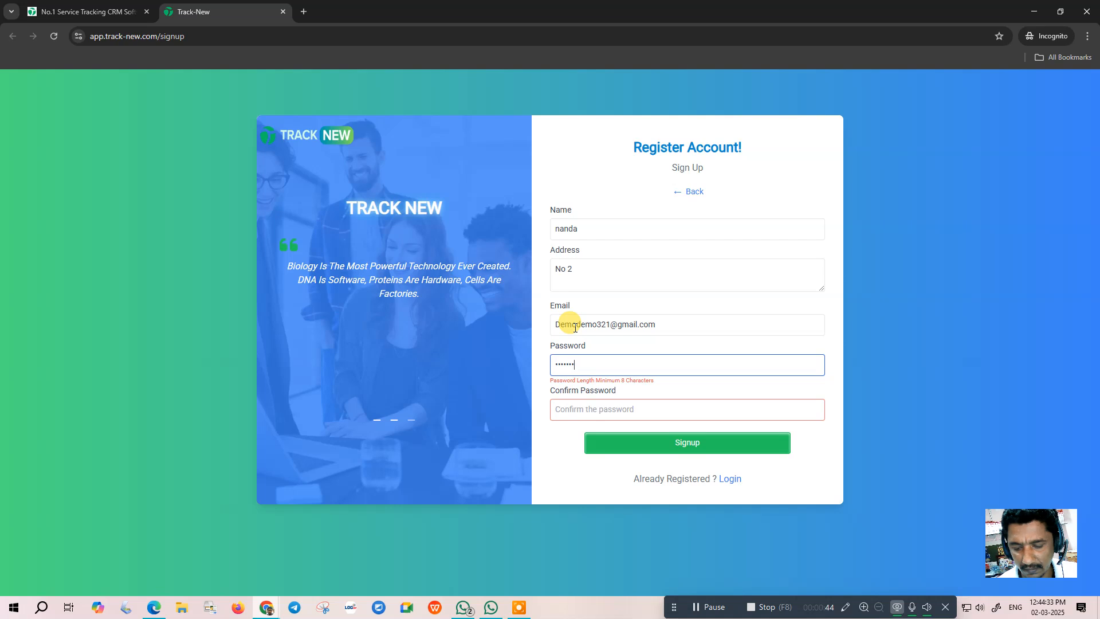
text(*)
click(568, 408)
text(********)
click(684, 445)
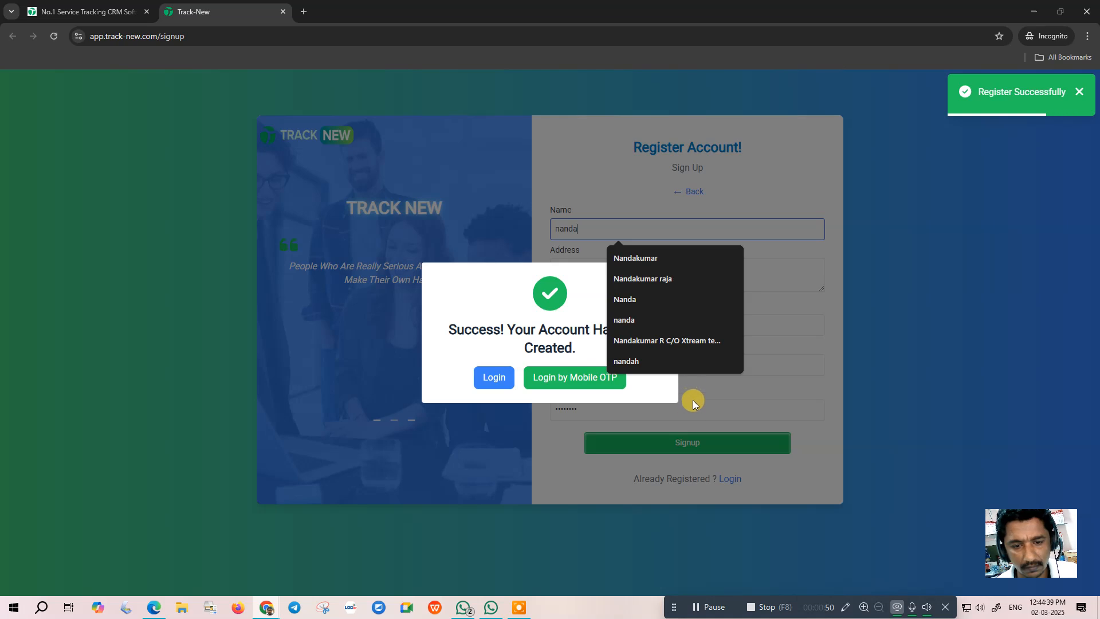
- Clear the saved name suggestions, then log in to the new account with its password
click(726, 258)
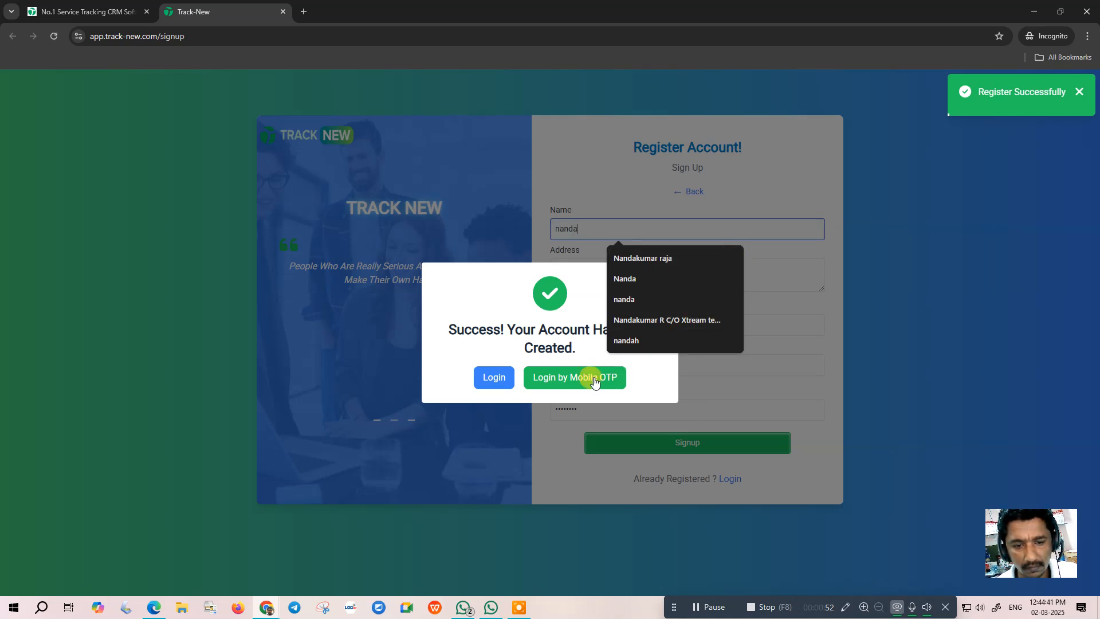
click(772, 259)
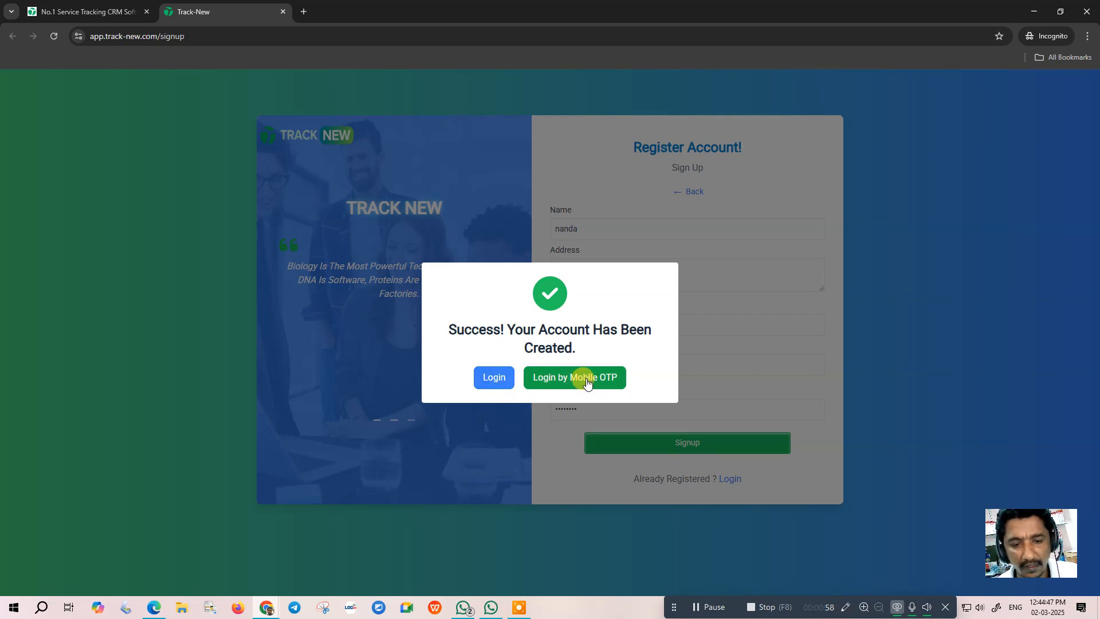
click(500, 384)
click(580, 339)
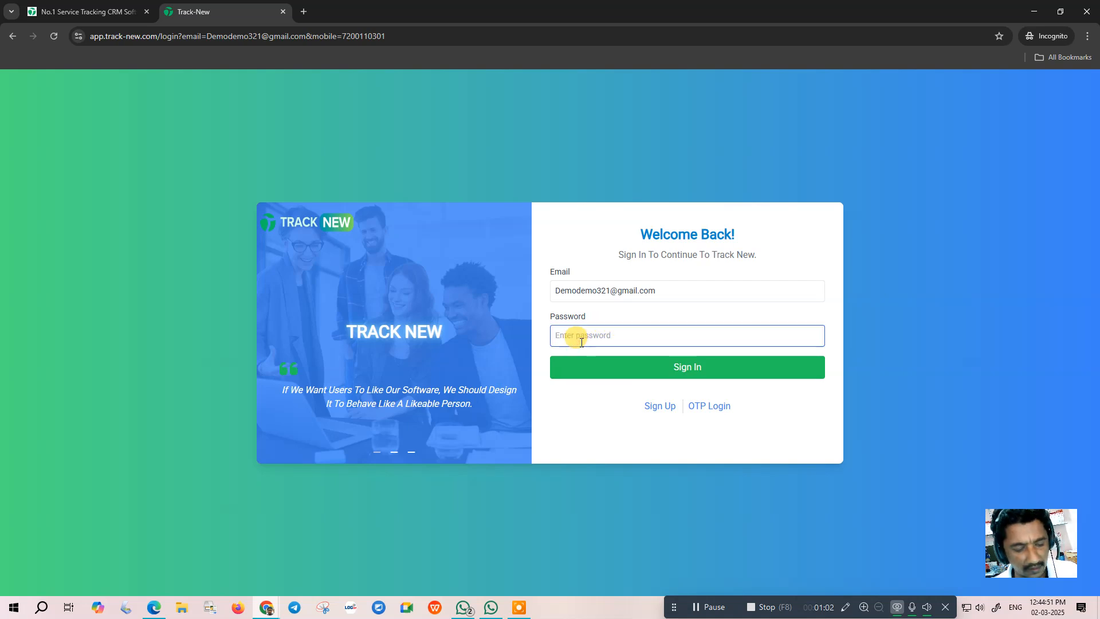
text(••••••)
click(678, 373)
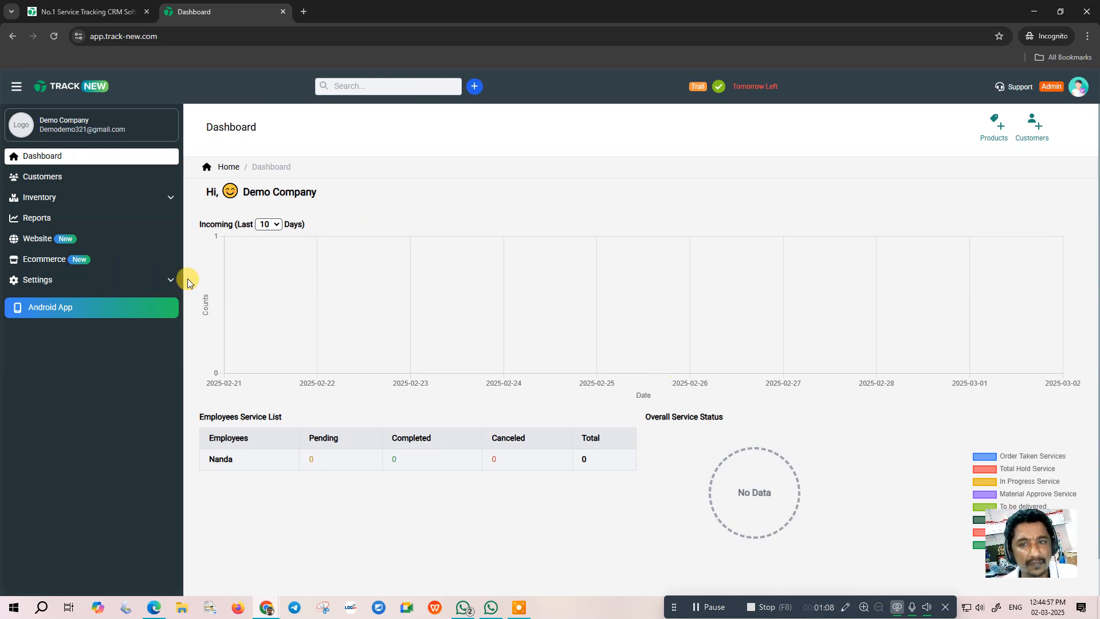
- Enable all features with Select All in Feature Settings, save, and return to the Dashboard
click(51, 279)
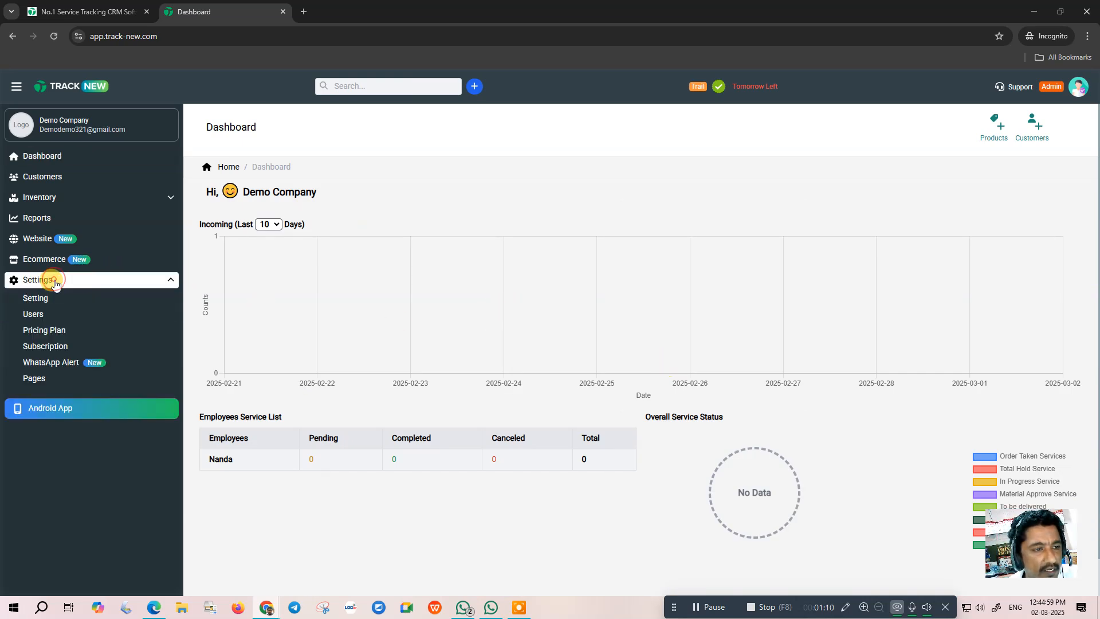
click(38, 296)
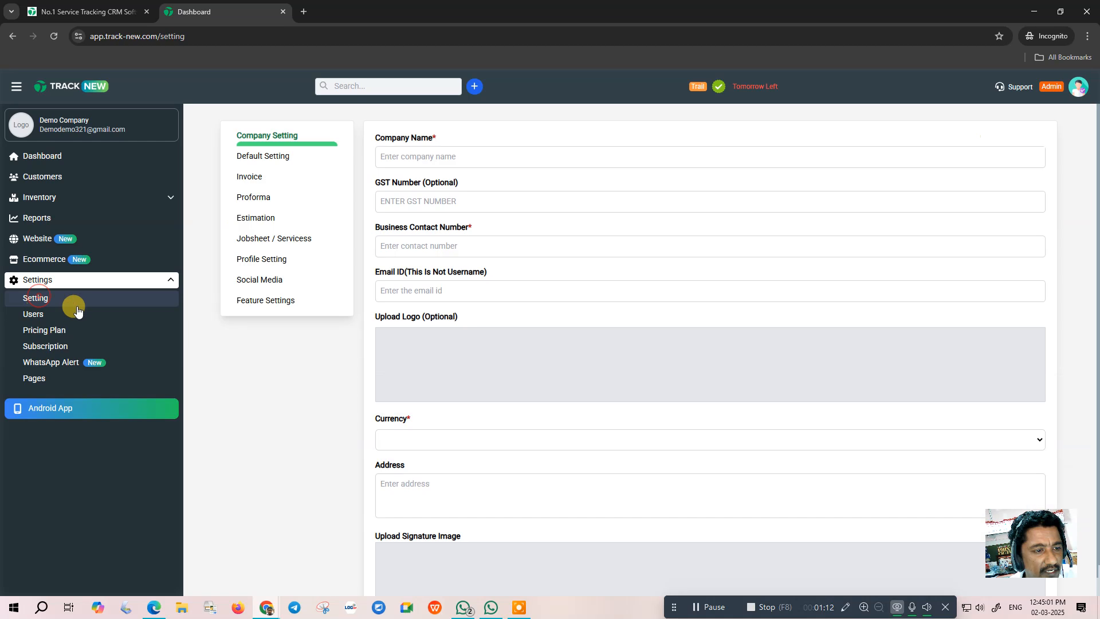
click(259, 300)
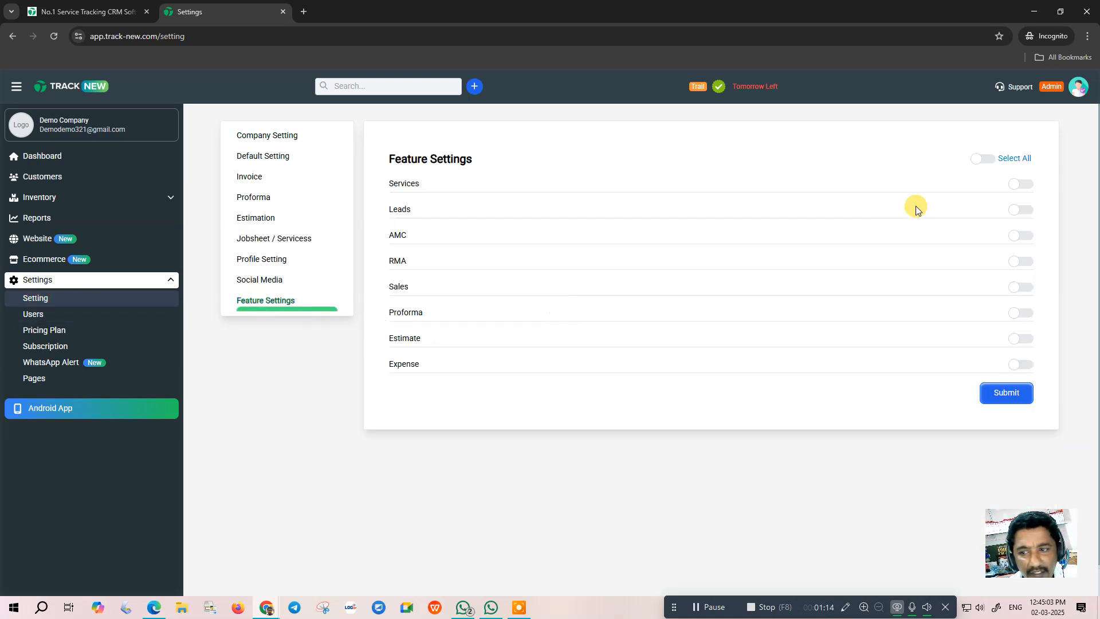
click(1003, 159)
click(1009, 394)
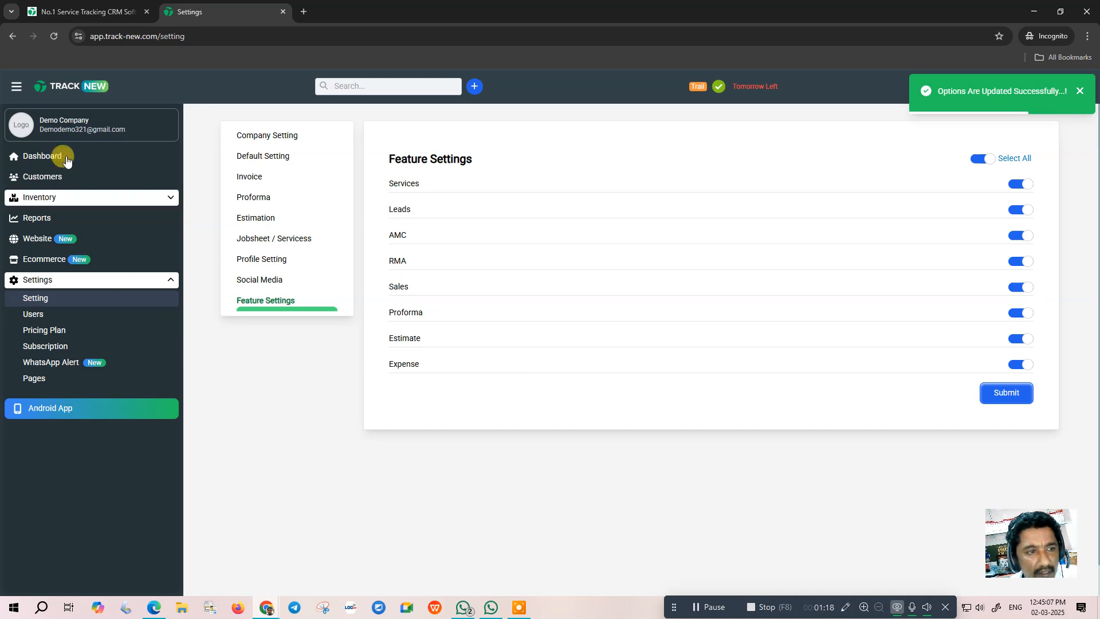
click(47, 156)
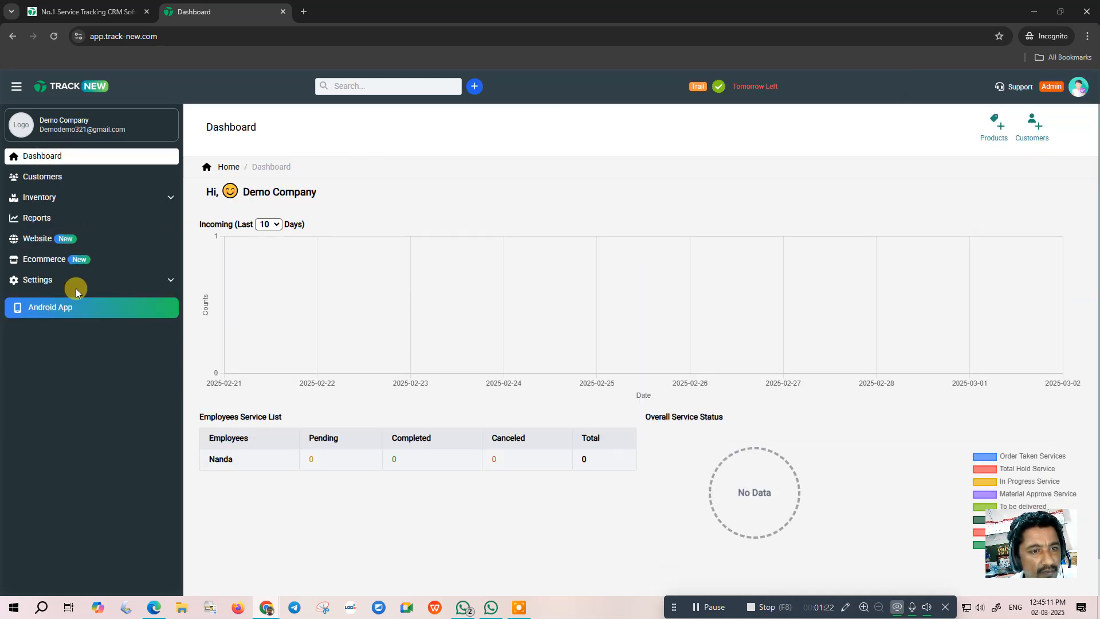
- Reopen Feature Settings and enable and save all eight features again
click(44, 281)
click(43, 297)
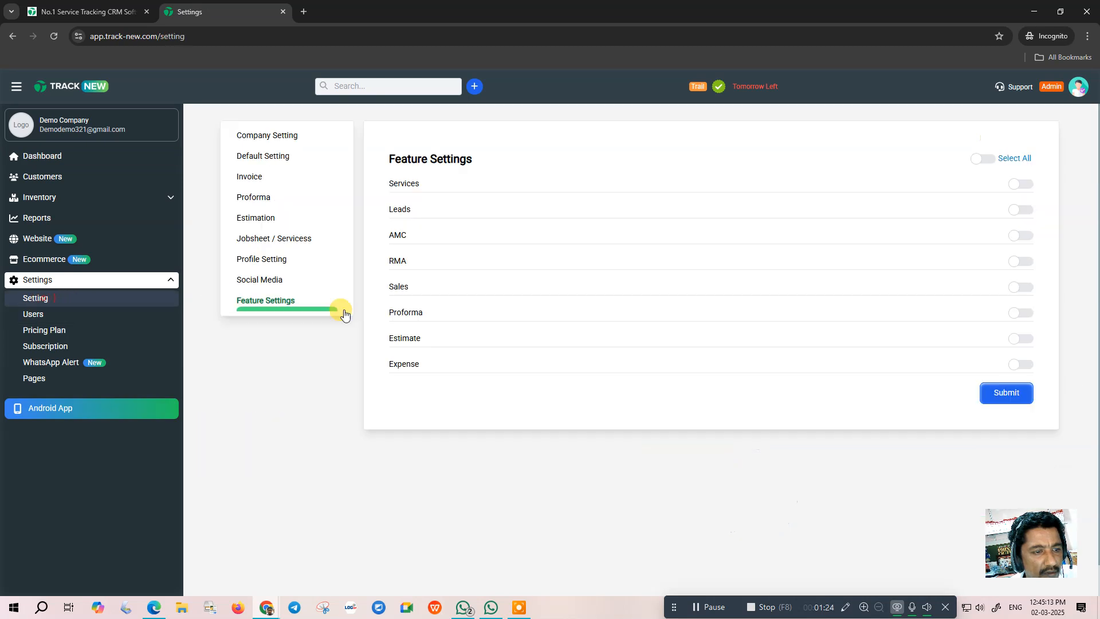
click(989, 158)
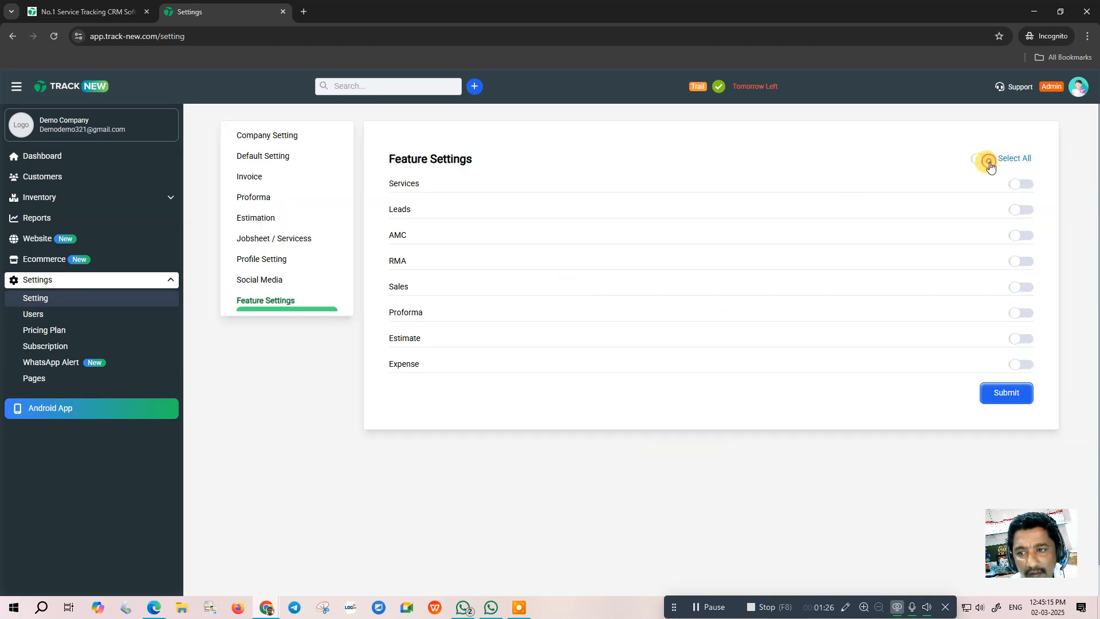
click(1006, 395)
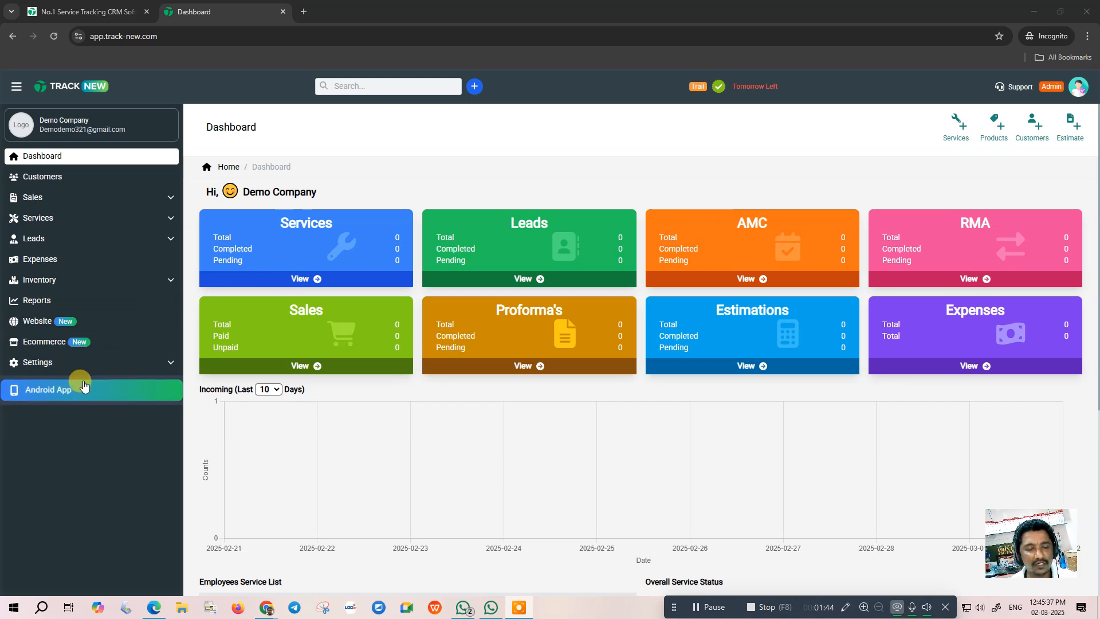
- Set the company currency to Indian Rupee ₹ (INR) and save the Company Setting form
click(47, 363)
click(43, 387)
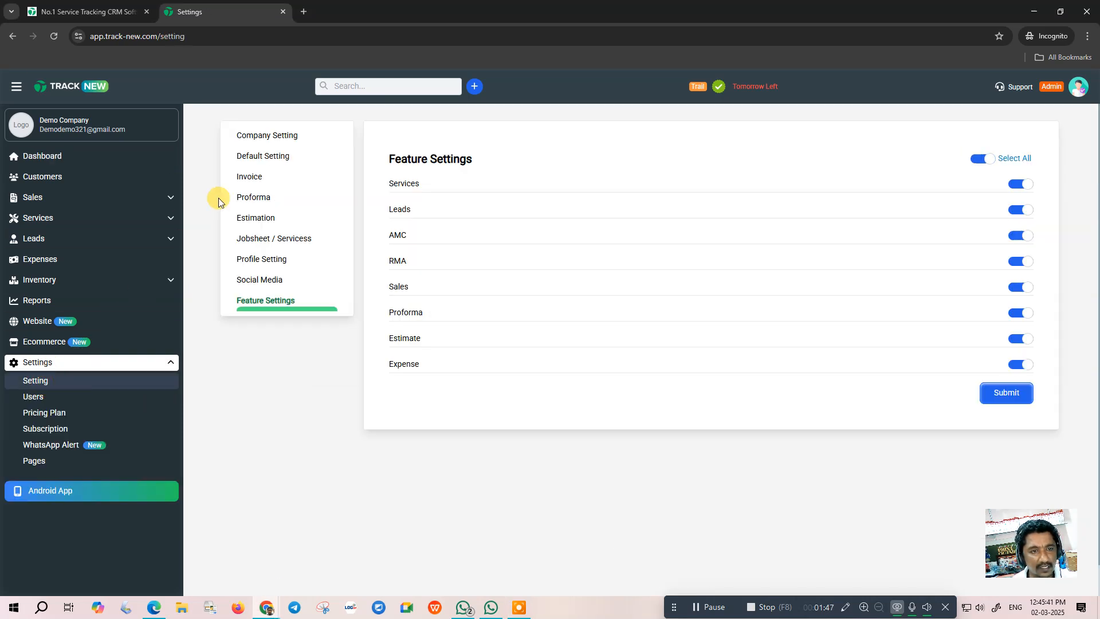
click(263, 135)
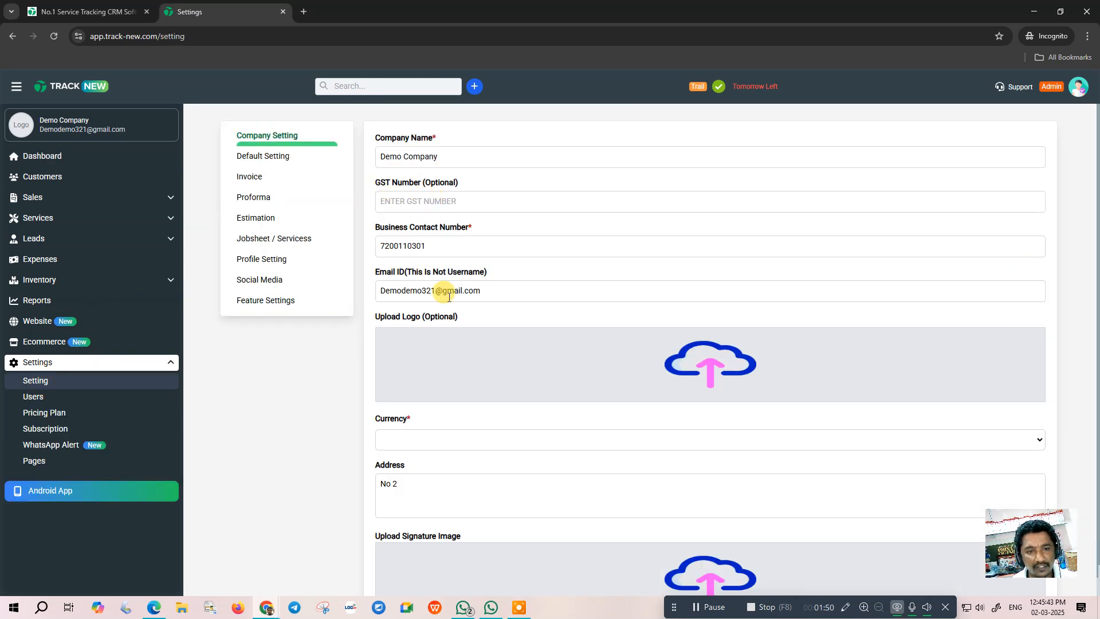
scroll(690, 362, down, 1)
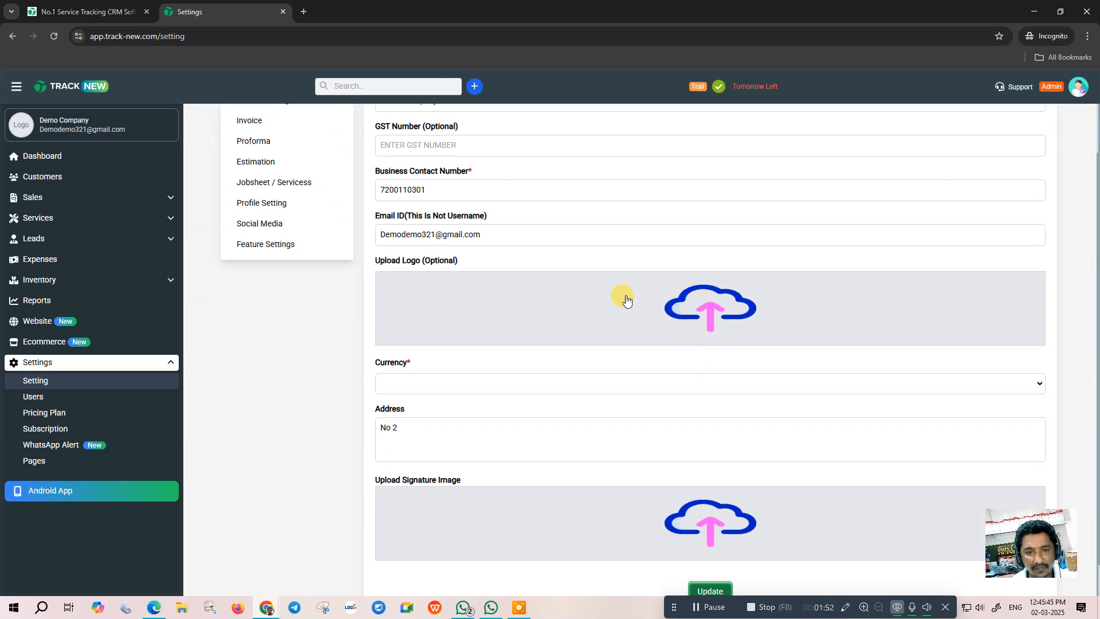
click(461, 384)
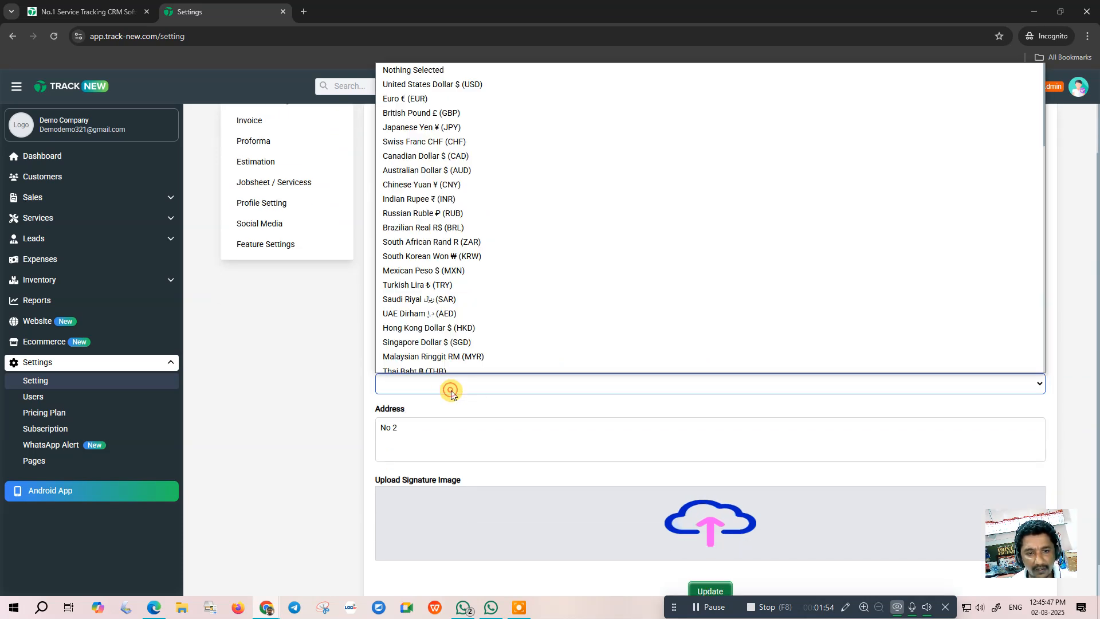
scroll(418, 132, up, 1)
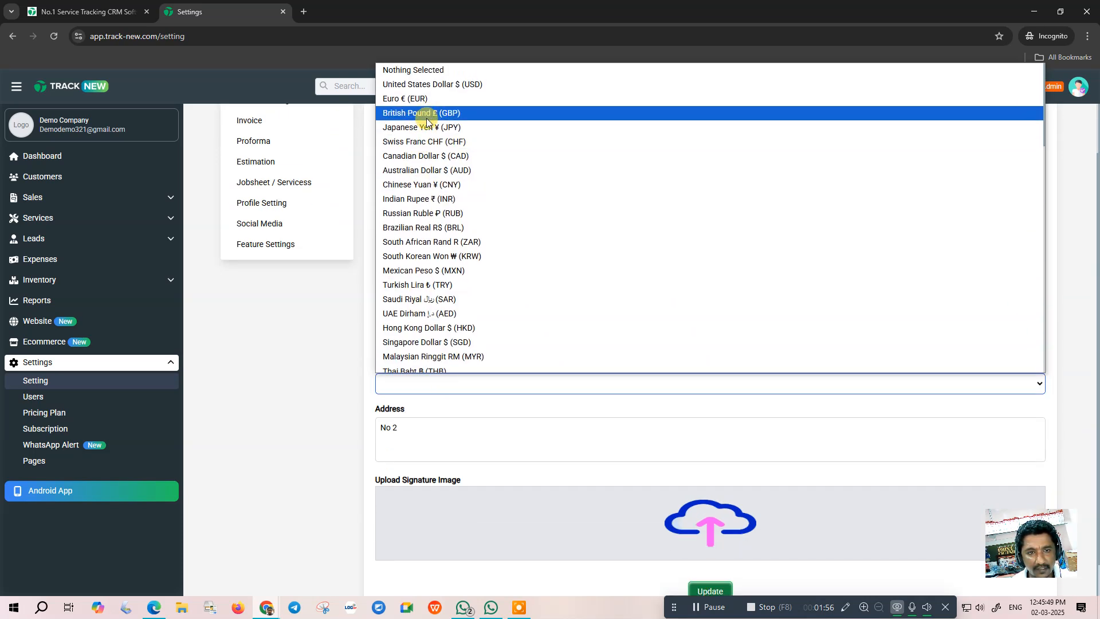
click(418, 199)
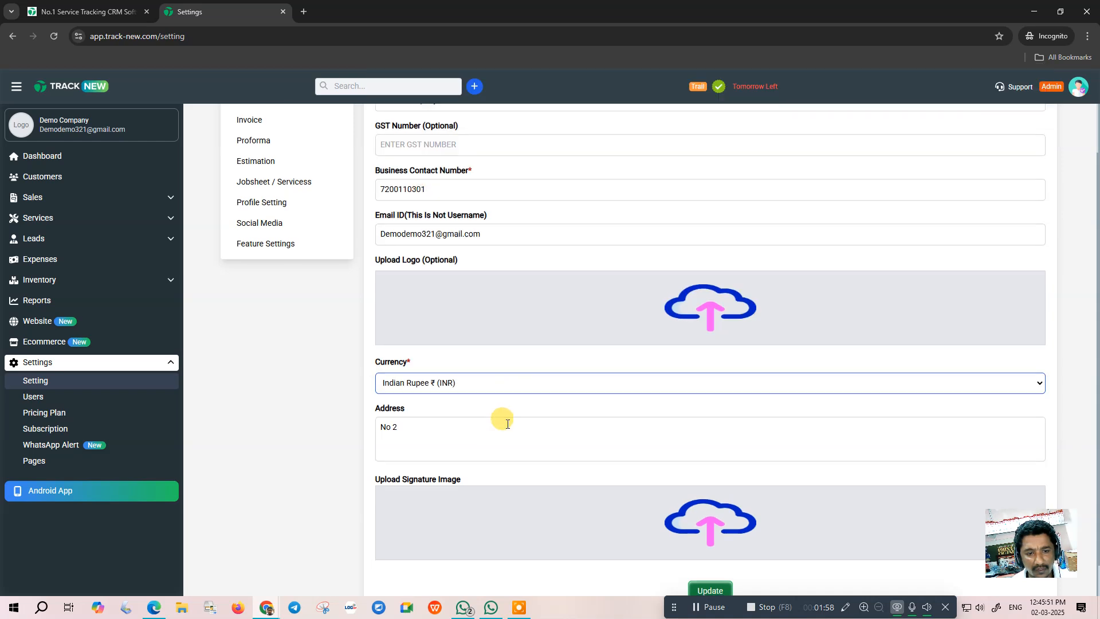
scroll(504, 421, down, 1)
click(708, 557)
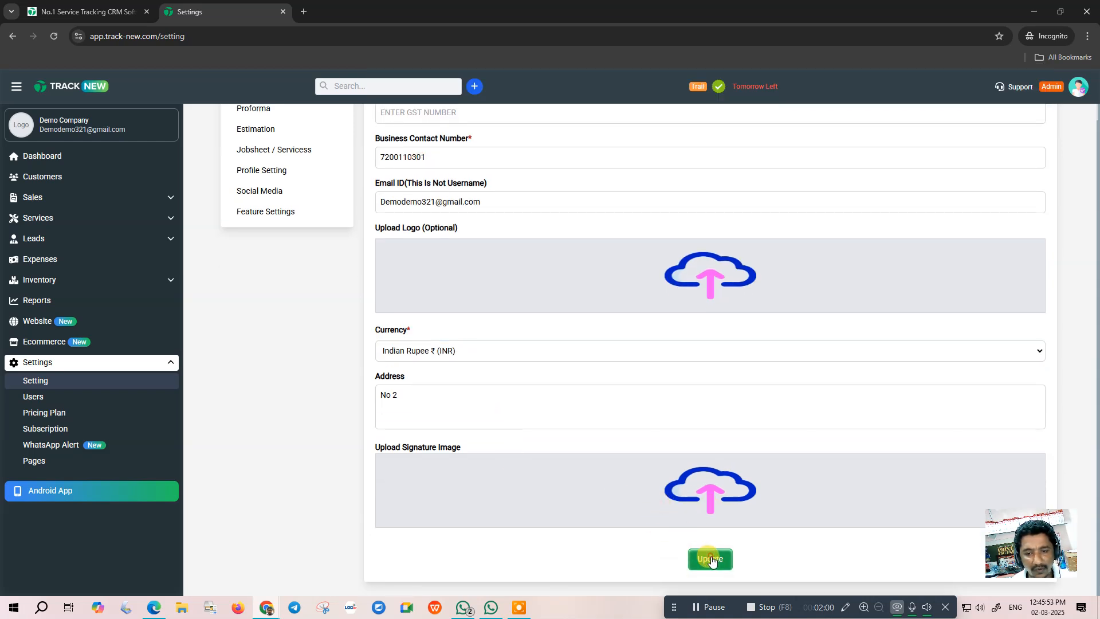
click(548, 358)
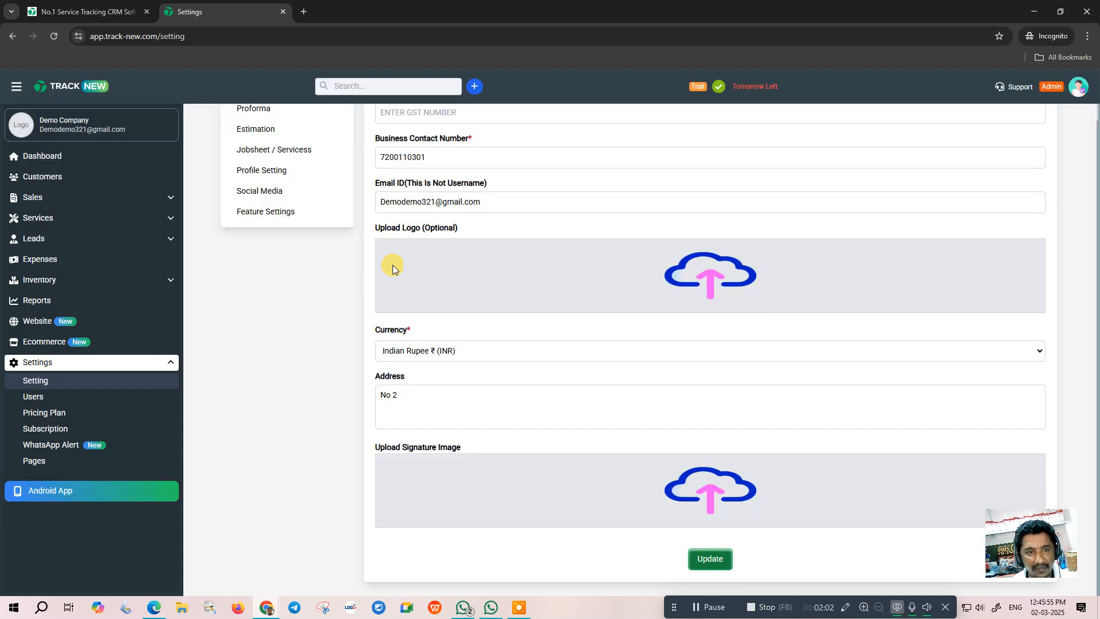
scroll(390, 248, up, 2)
- Review default notifications (toggling SMS) and the WhatsApp Profile QR code, then return to the Dashboard
click(258, 166)
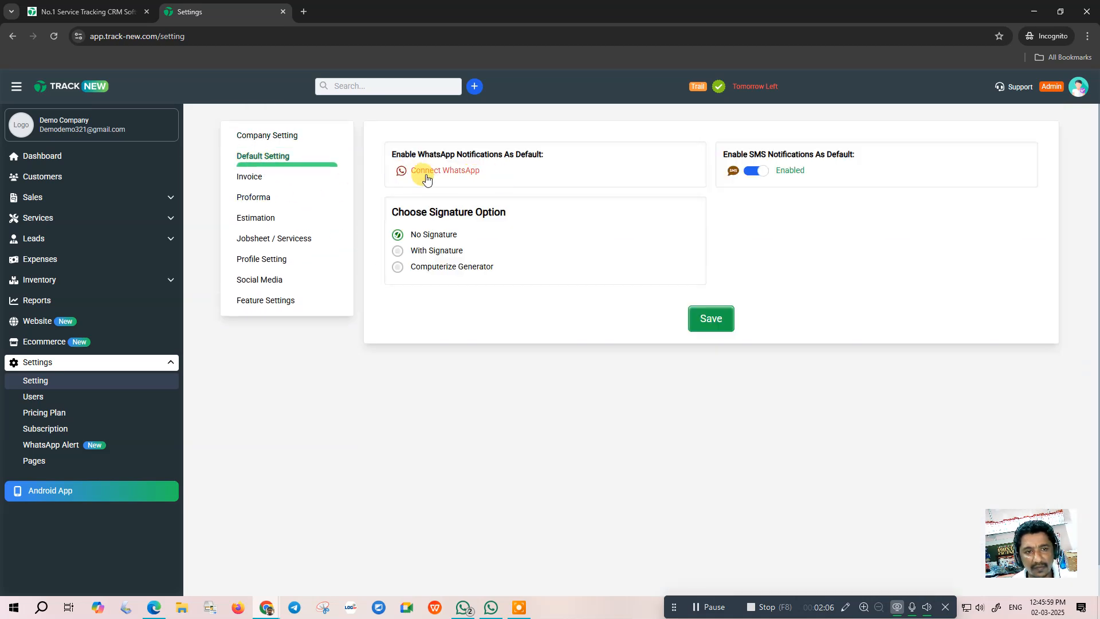
click(760, 174)
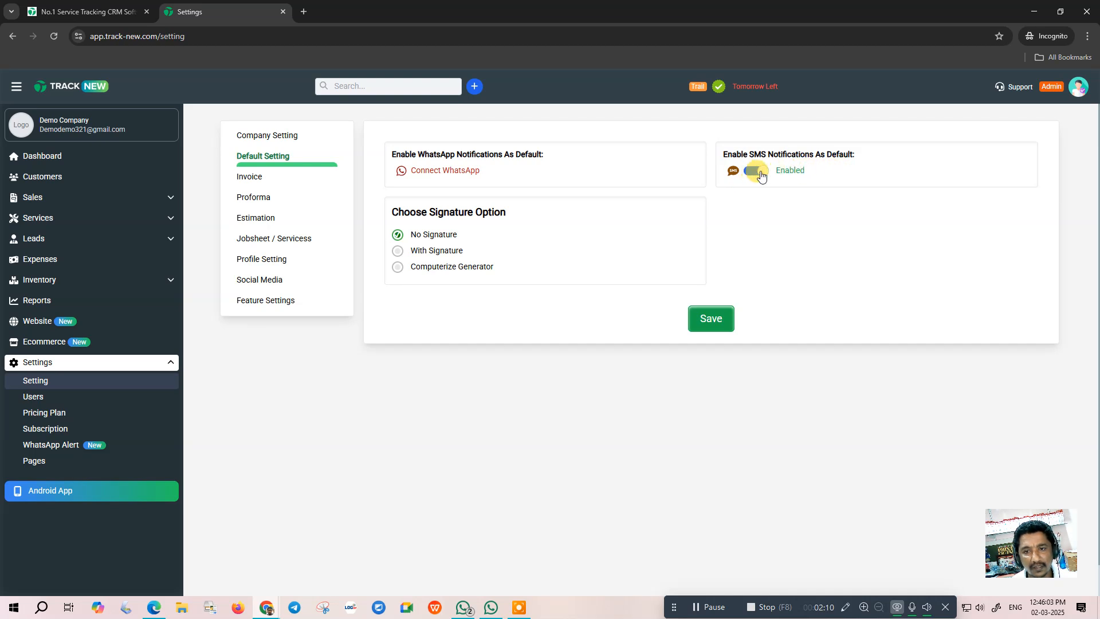
click(437, 170)
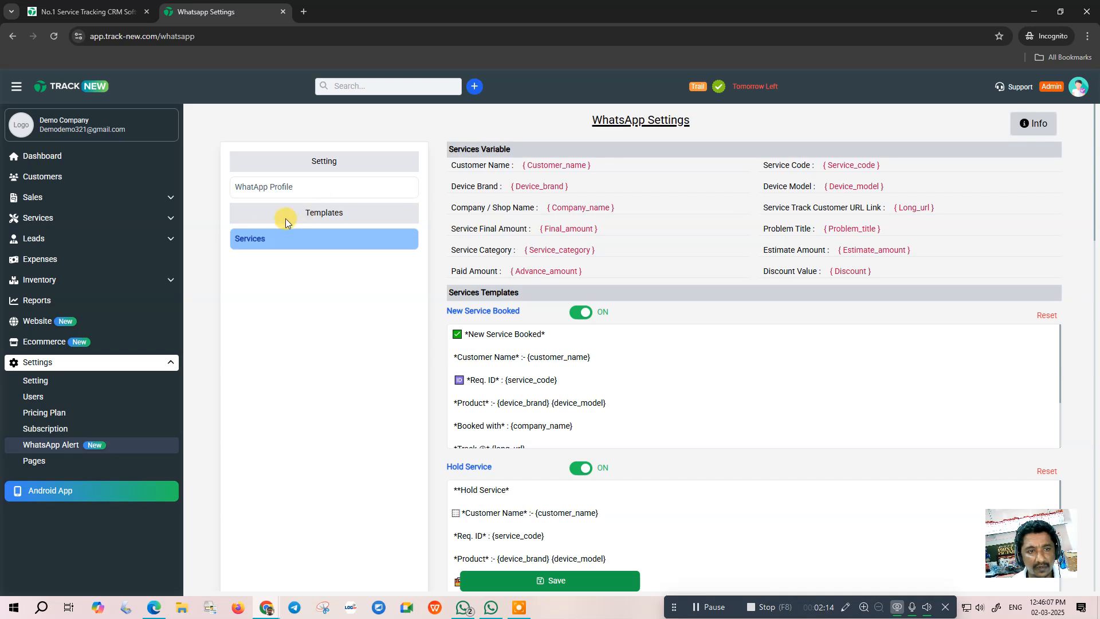
click(286, 187)
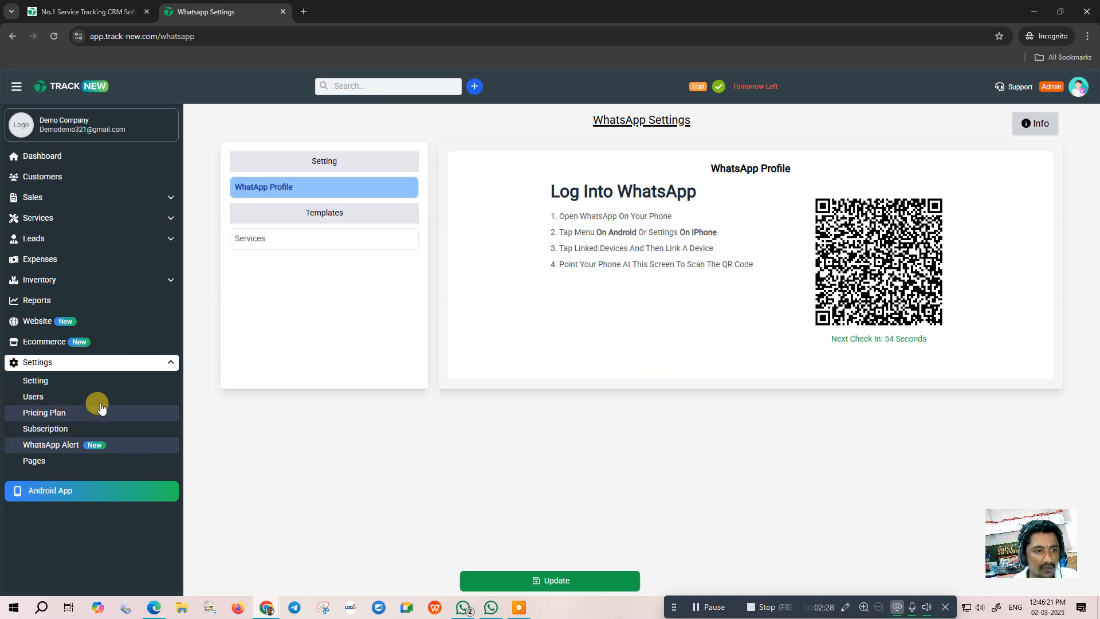
click(42, 156)
click(38, 362)
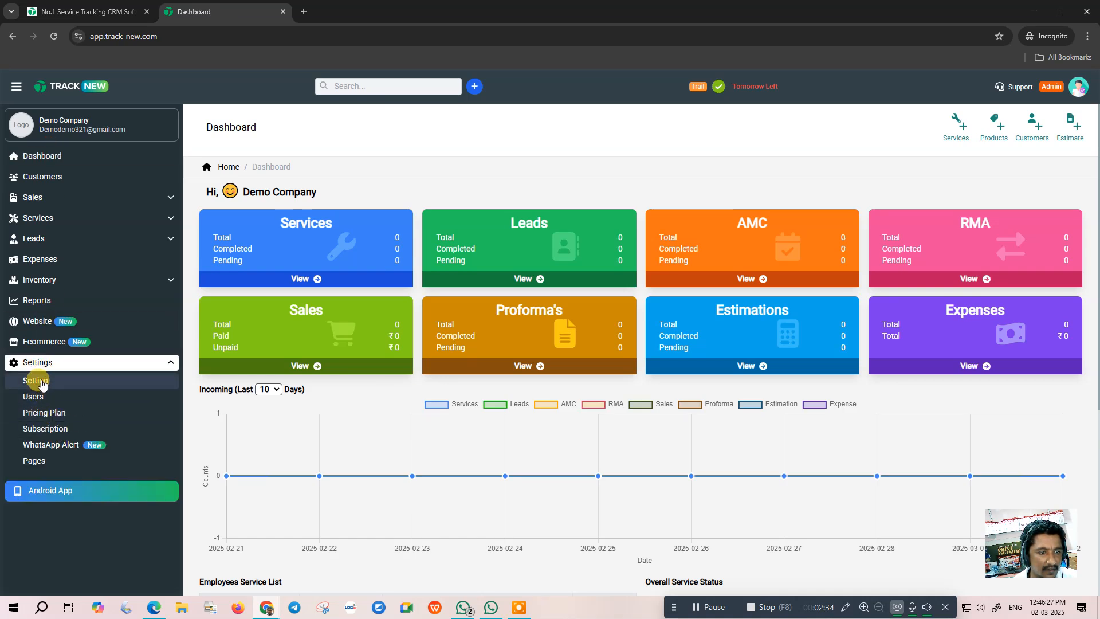
- Retry the WhatsApp Profile connection to get a login QR code, then go to Invoice settings
click(41, 380)
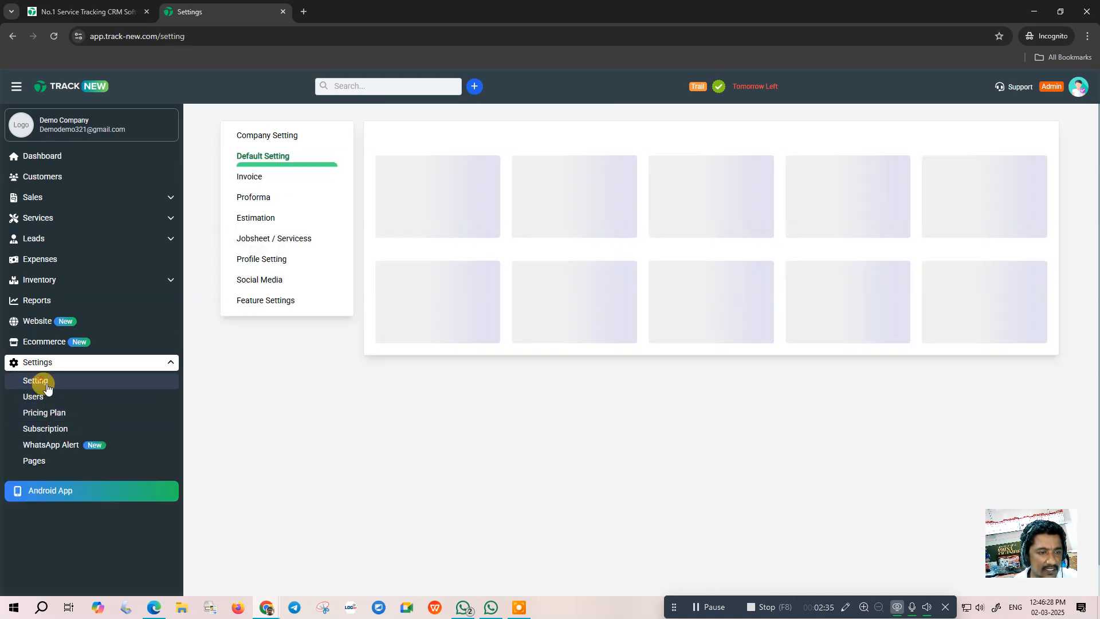
click(264, 139)
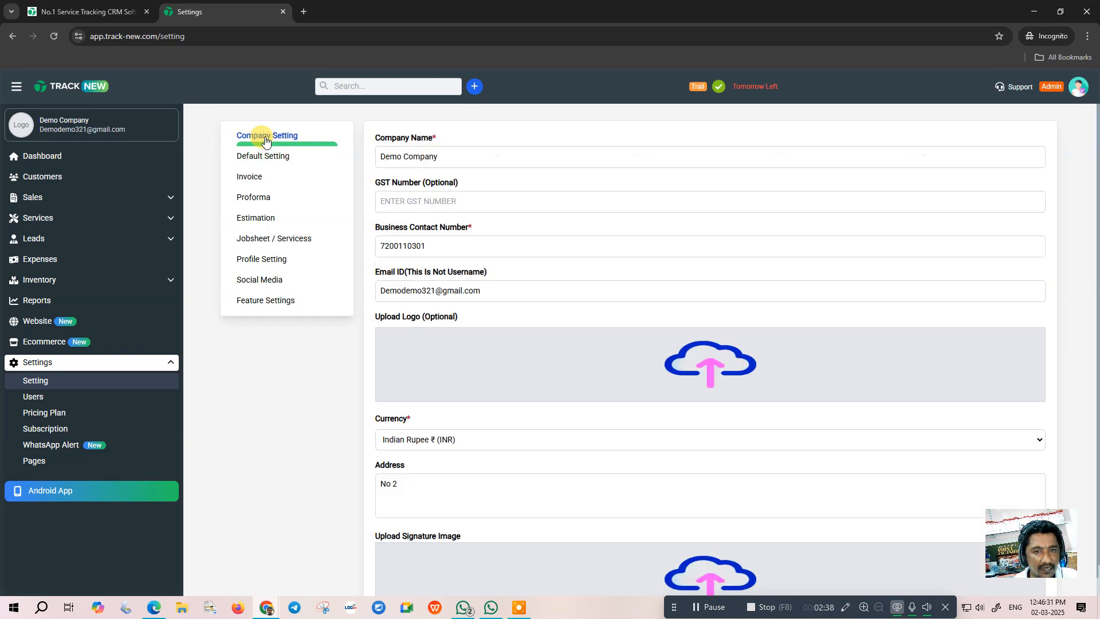
click(249, 155)
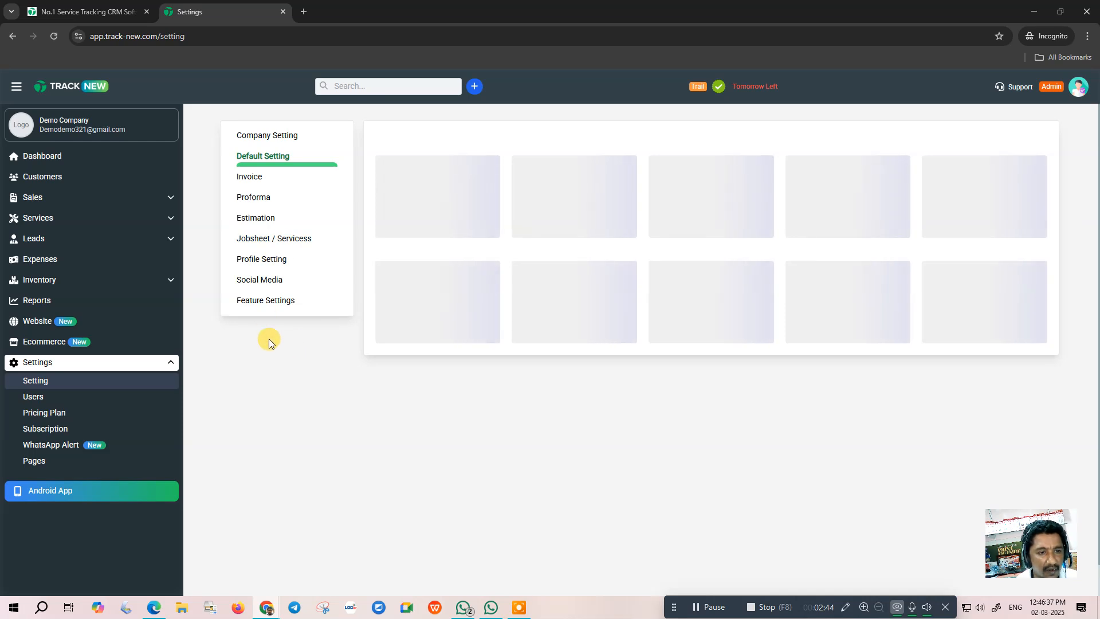
click(56, 447)
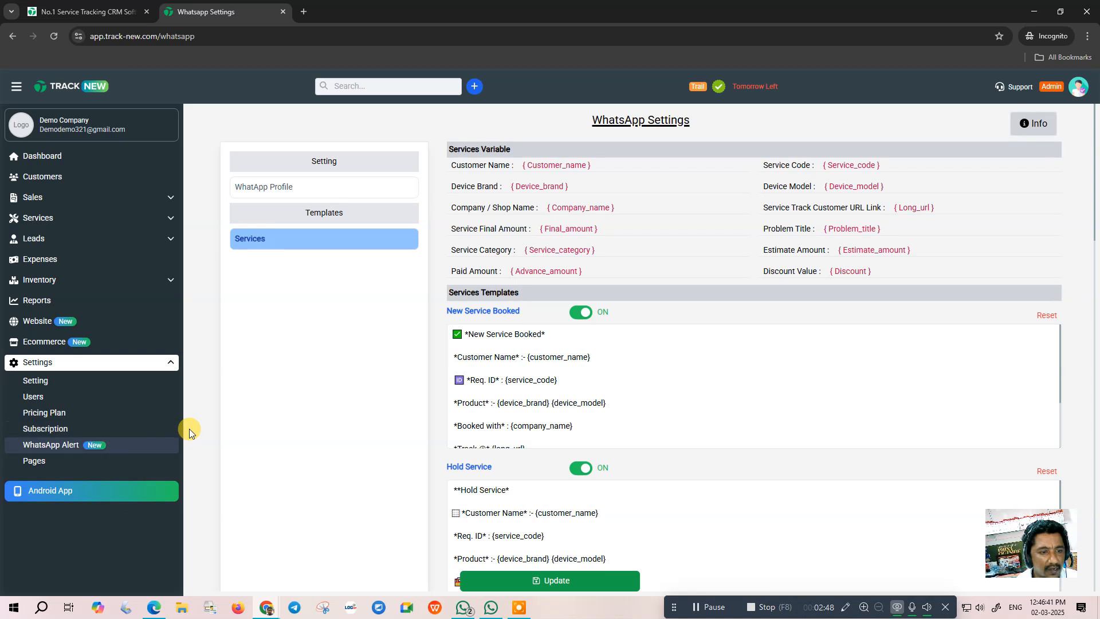
click(281, 183)
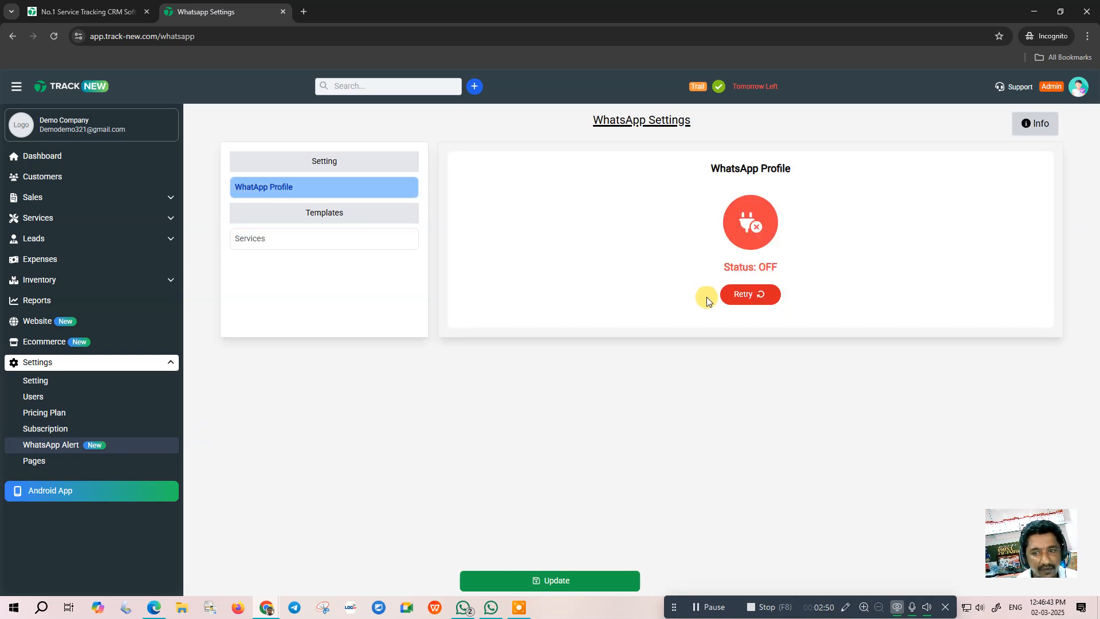
click(758, 294)
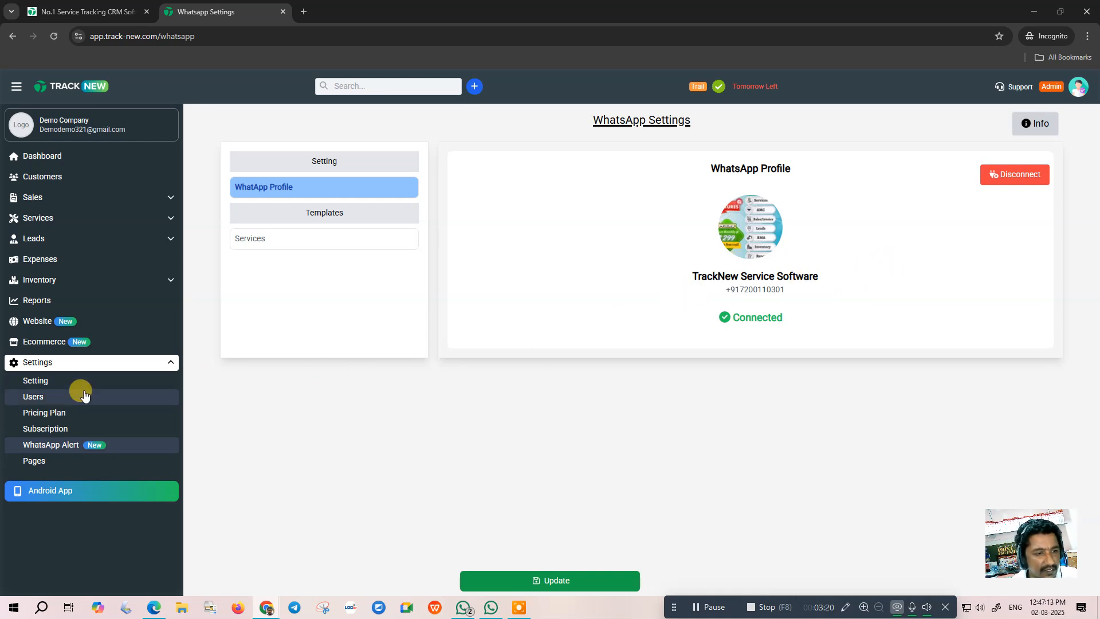
click(42, 382)
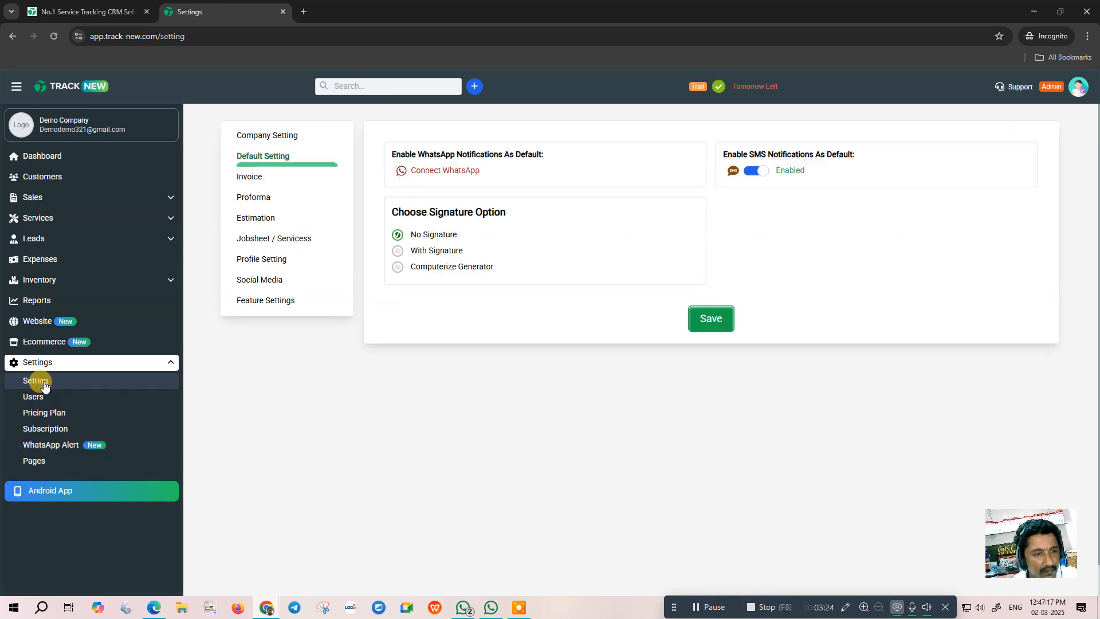
click(255, 181)
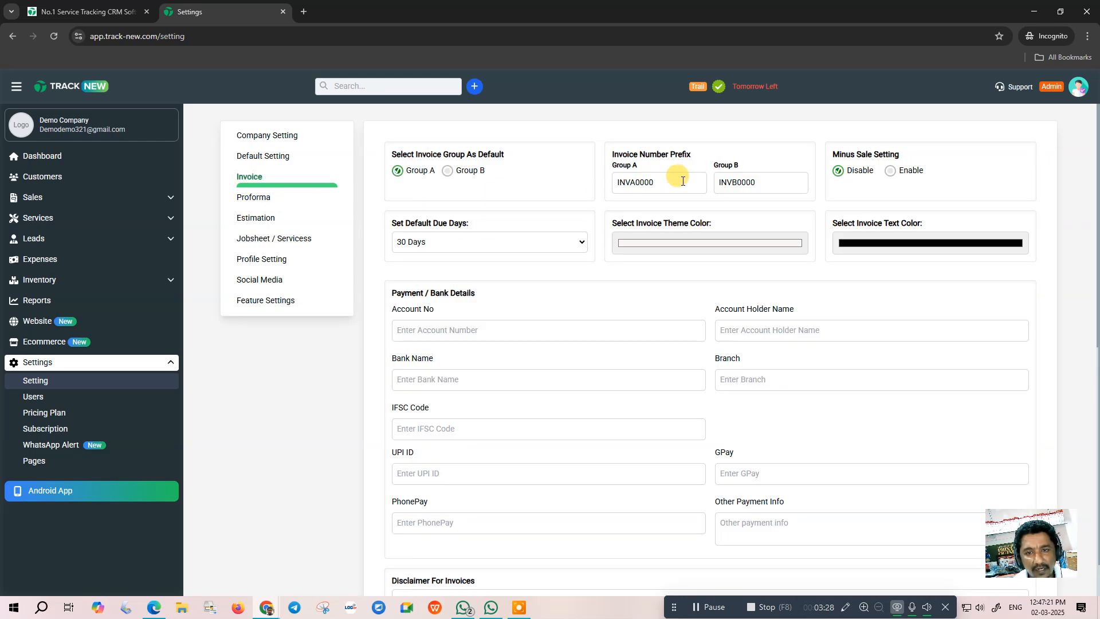
- Enable Minus Sale, set GST 18 as the default tax, and save the invoice settings
click(891, 171)
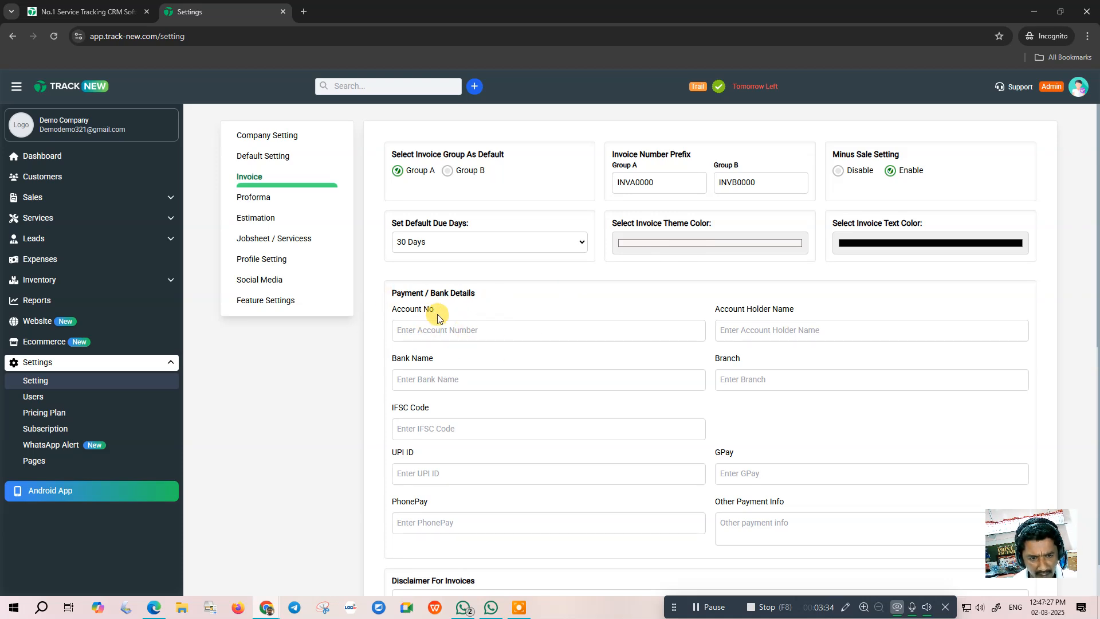
scroll(469, 315, down, 1)
scroll(504, 292, down, 3)
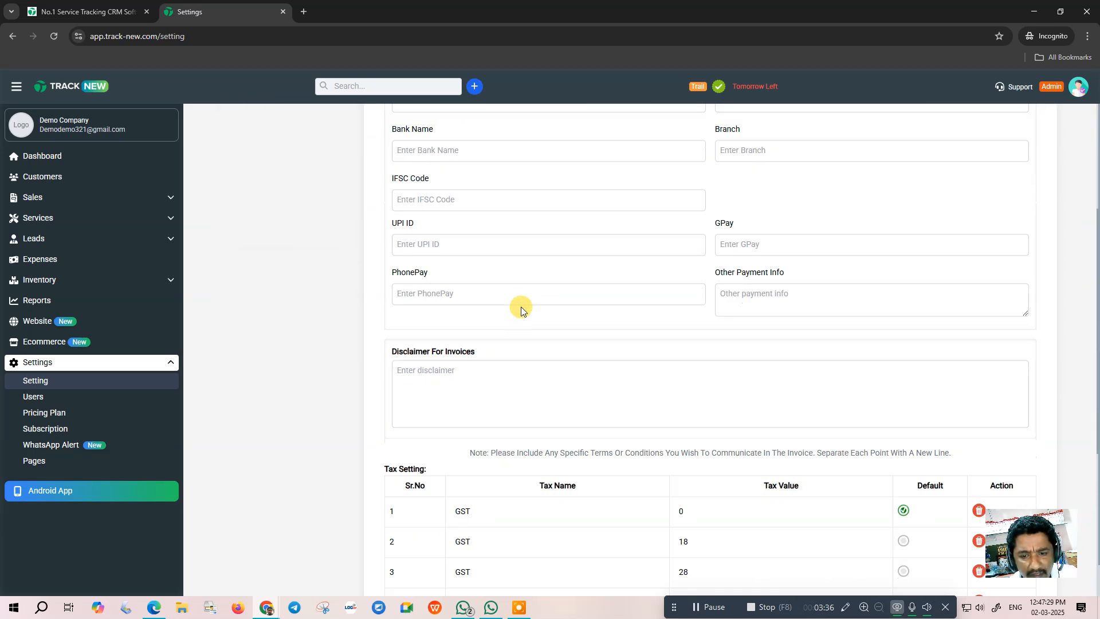
scroll(492, 352, down, 5)
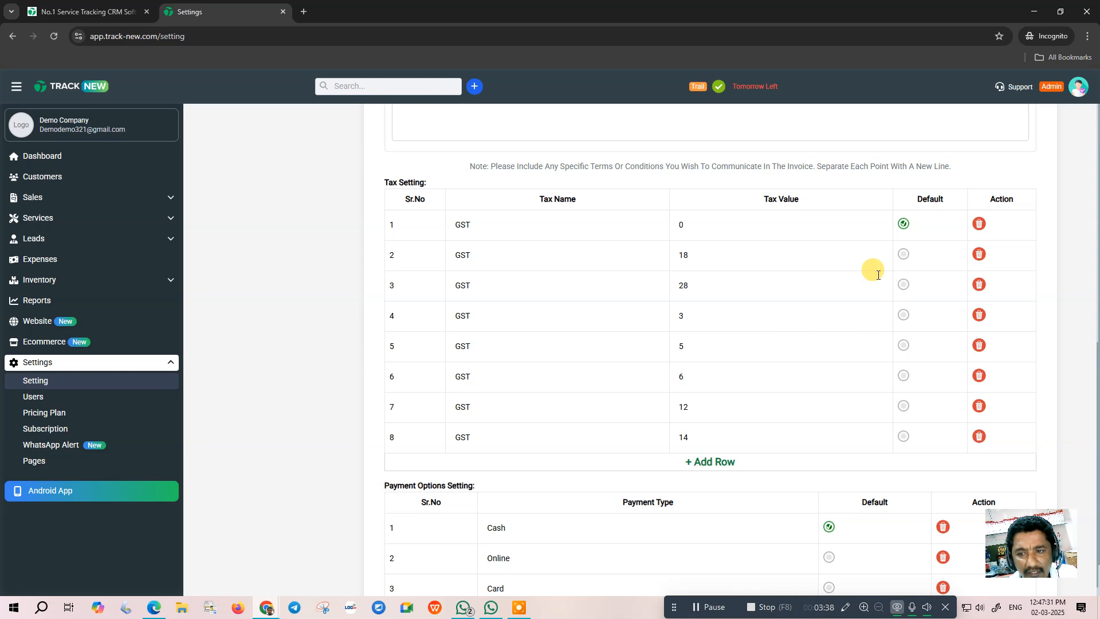
click(904, 254)
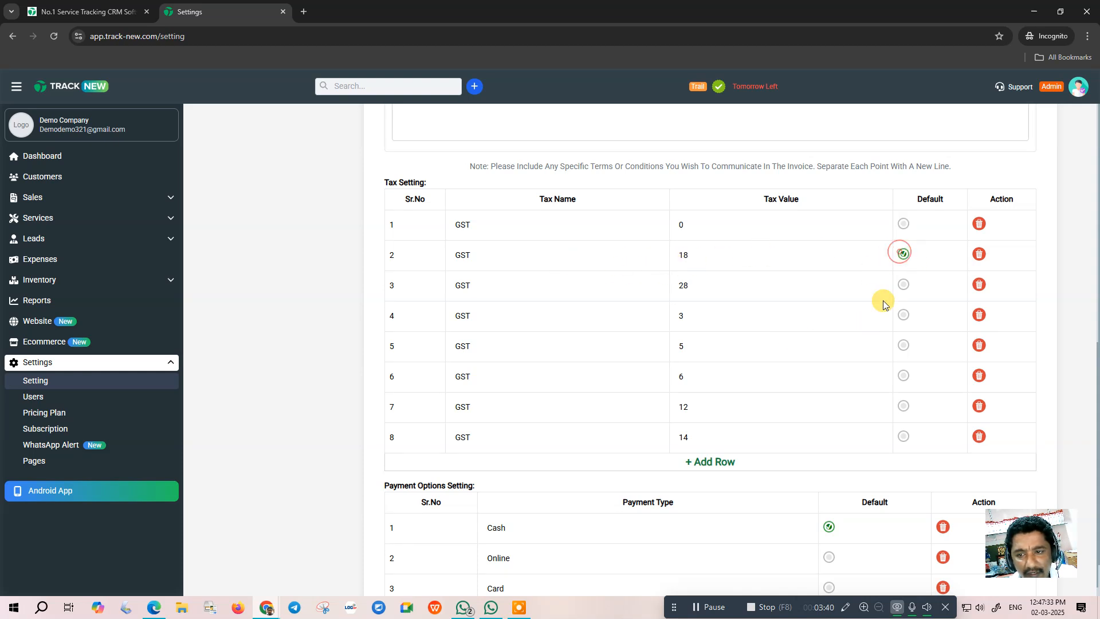
scroll(728, 424, down, 1)
scroll(724, 444, down, 3)
click(693, 553)
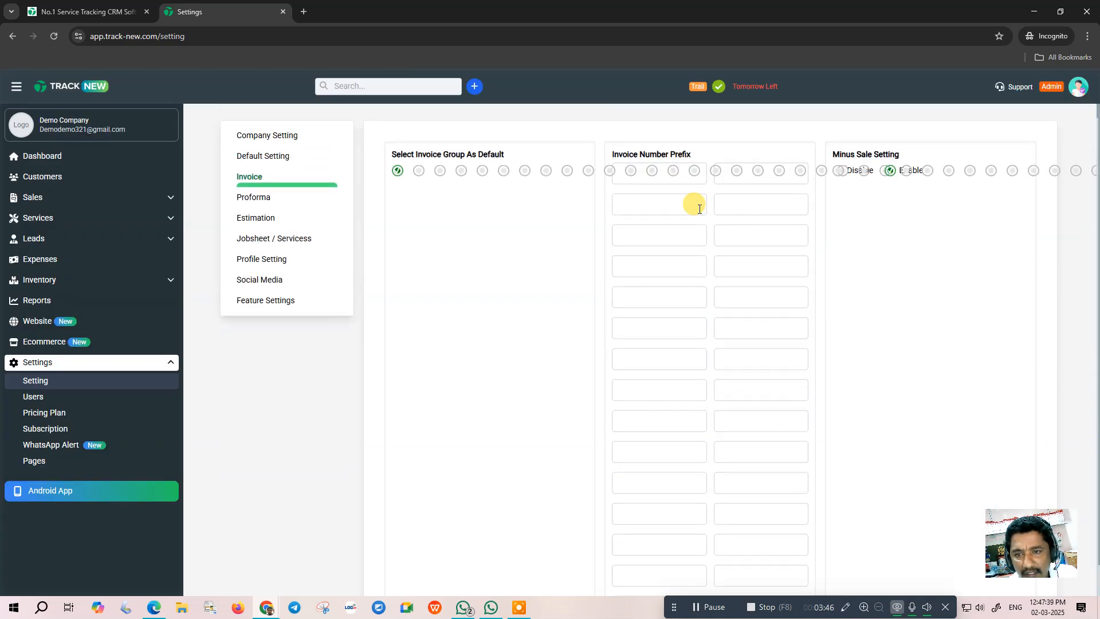
- Disable GST in the Estimation settings and save them
click(252, 201)
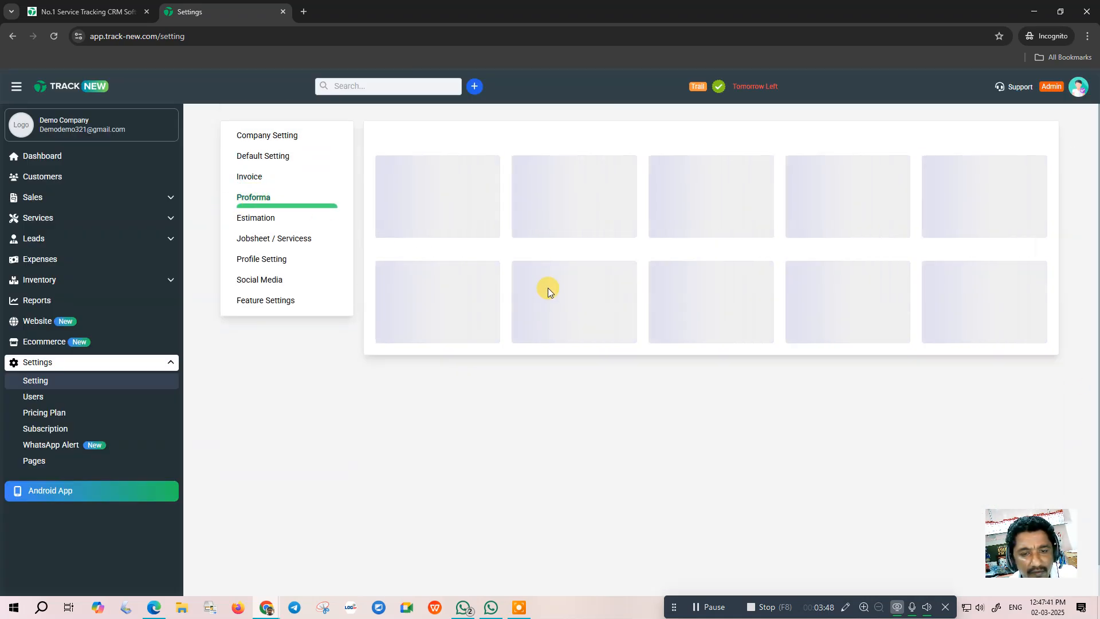
click(55, 39)
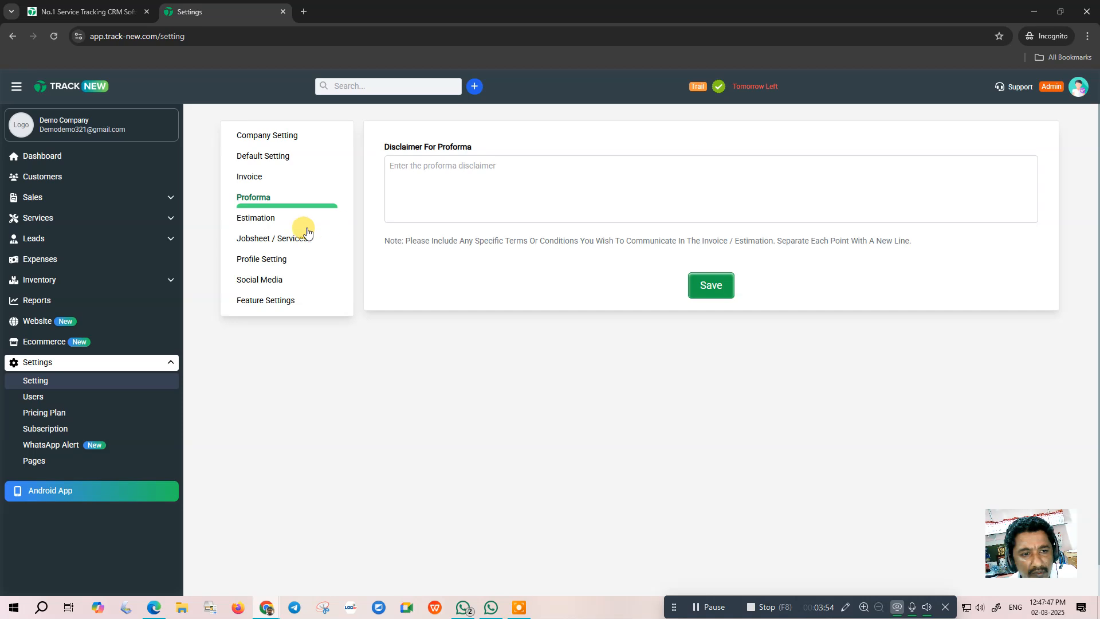
click(252, 216)
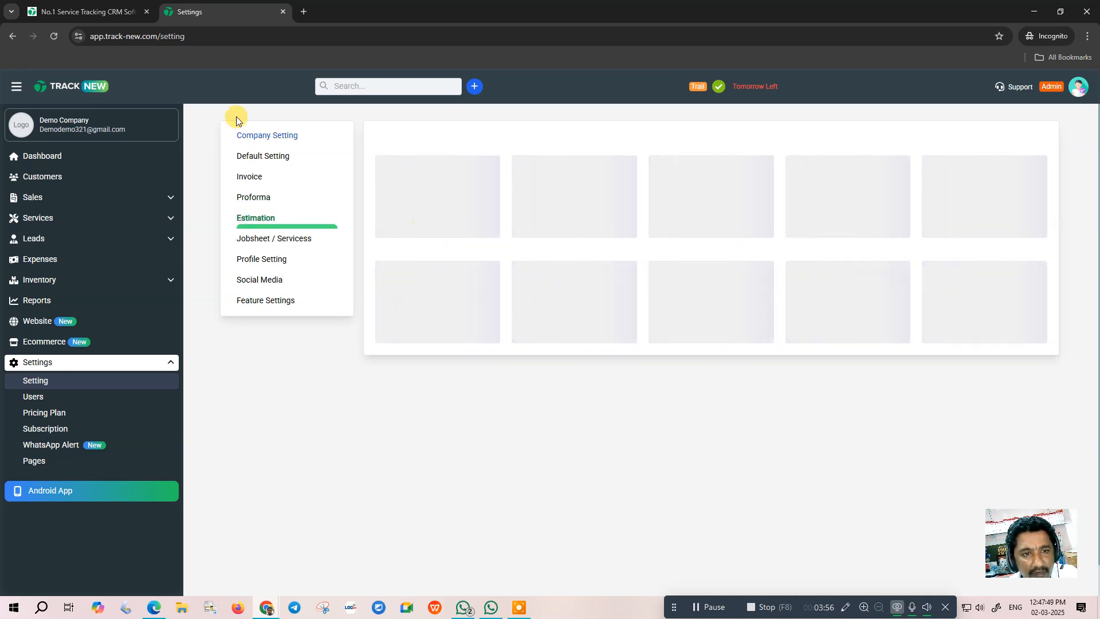
click(55, 37)
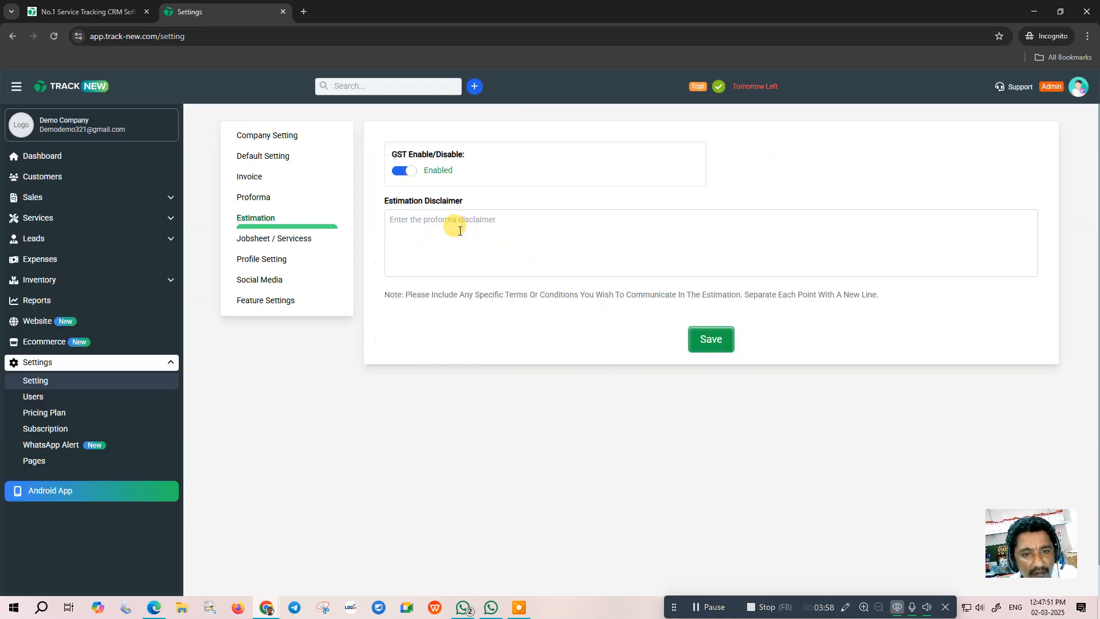
click(401, 172)
click(710, 339)
- Look through the Jobsheet, Profile and Social Media settings, selecting the review website link field
click(278, 238)
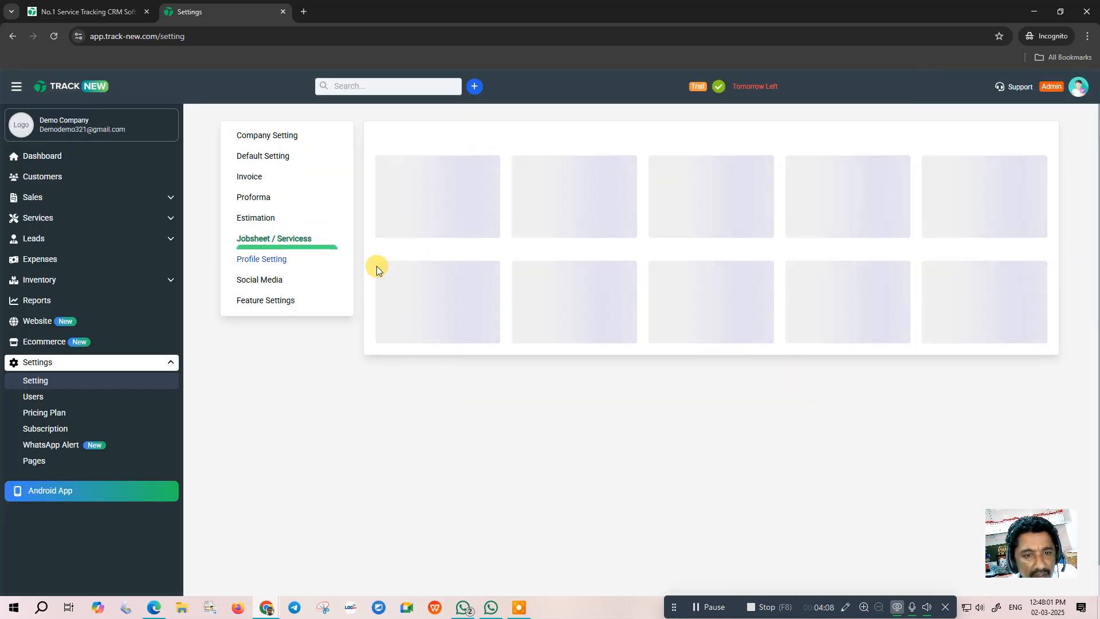
click(54, 37)
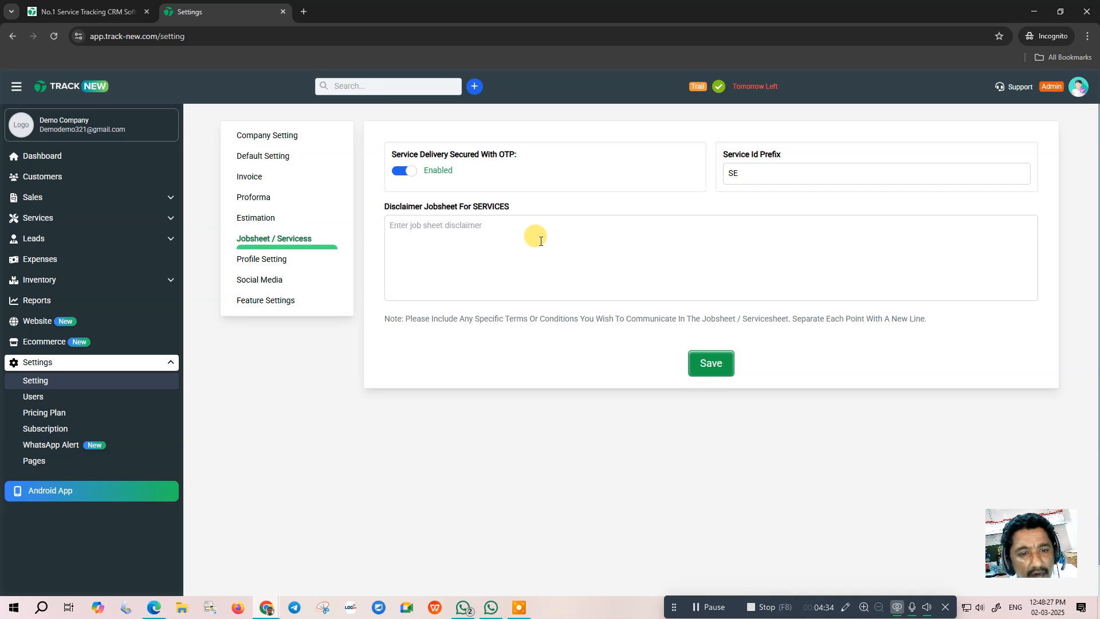
click(269, 260)
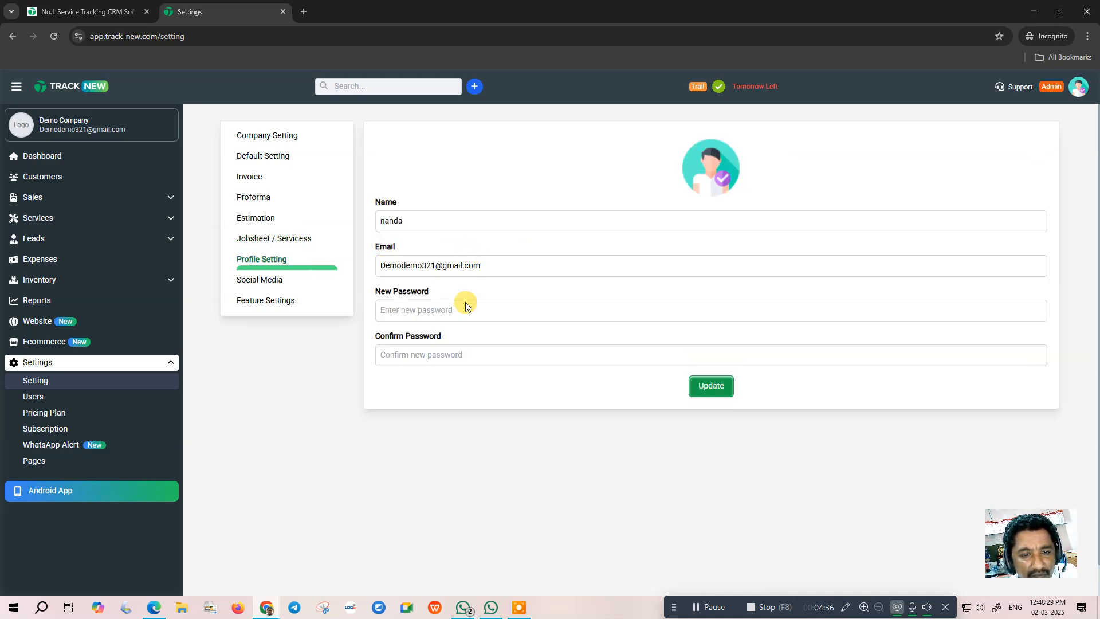
click(261, 280)
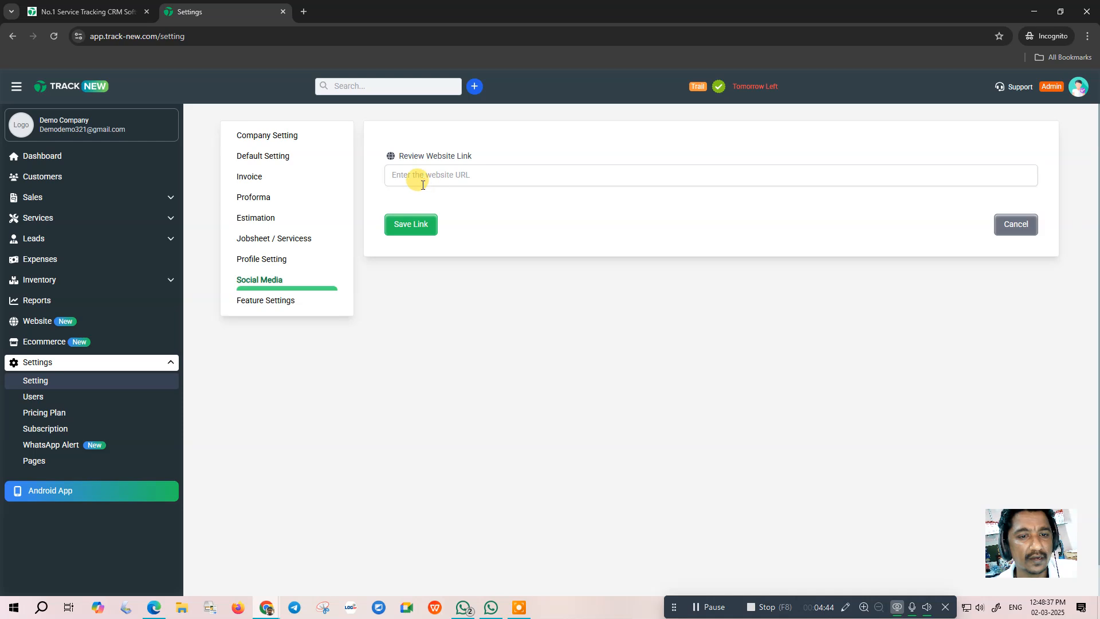
click(458, 175)
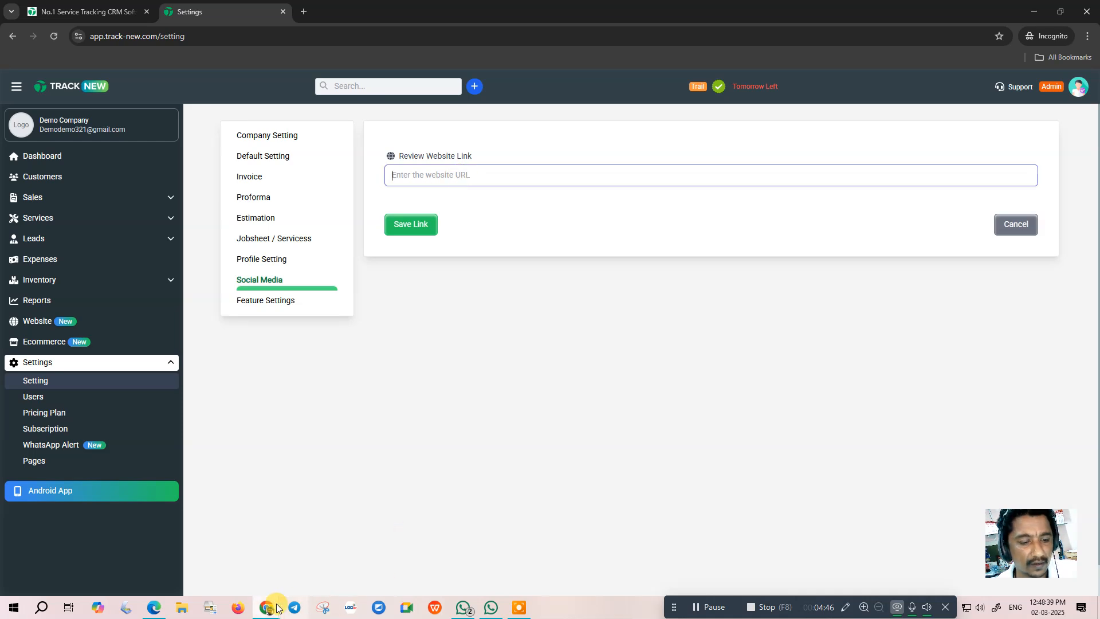
click(305, 12)
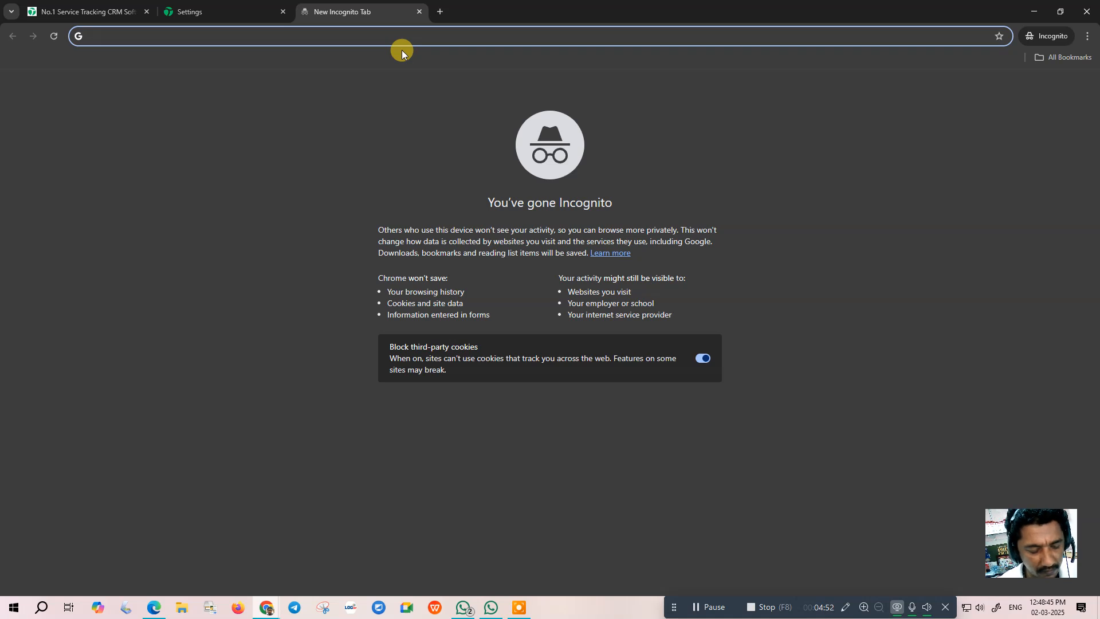
- Search Google for 'canon pxma zone' and open the Canon PIXMA Zone business listing
text(can)
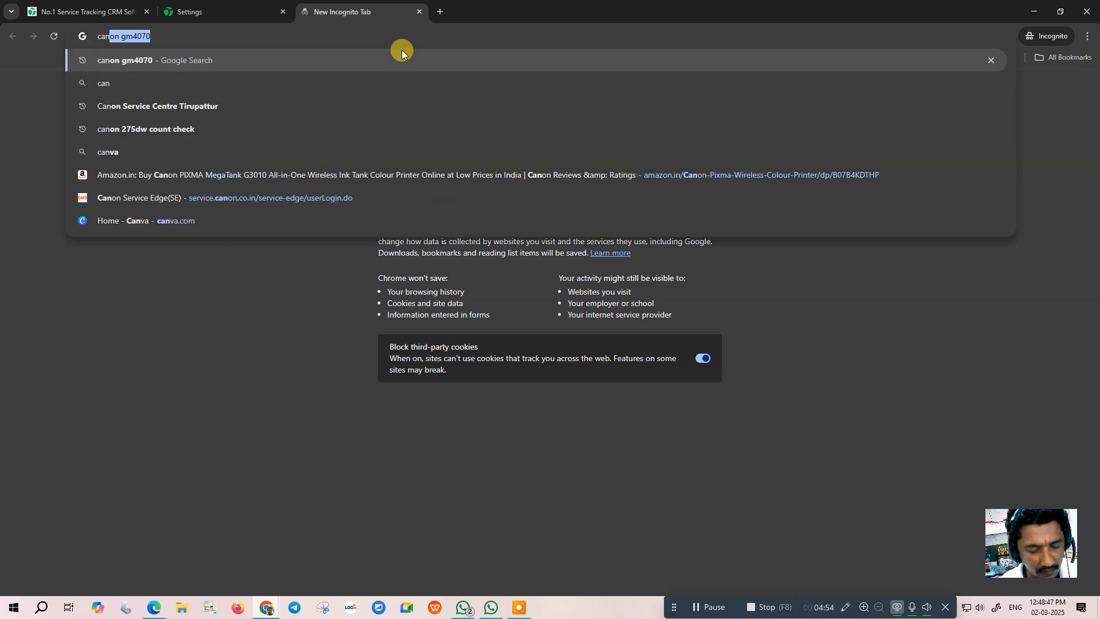
text(on px)
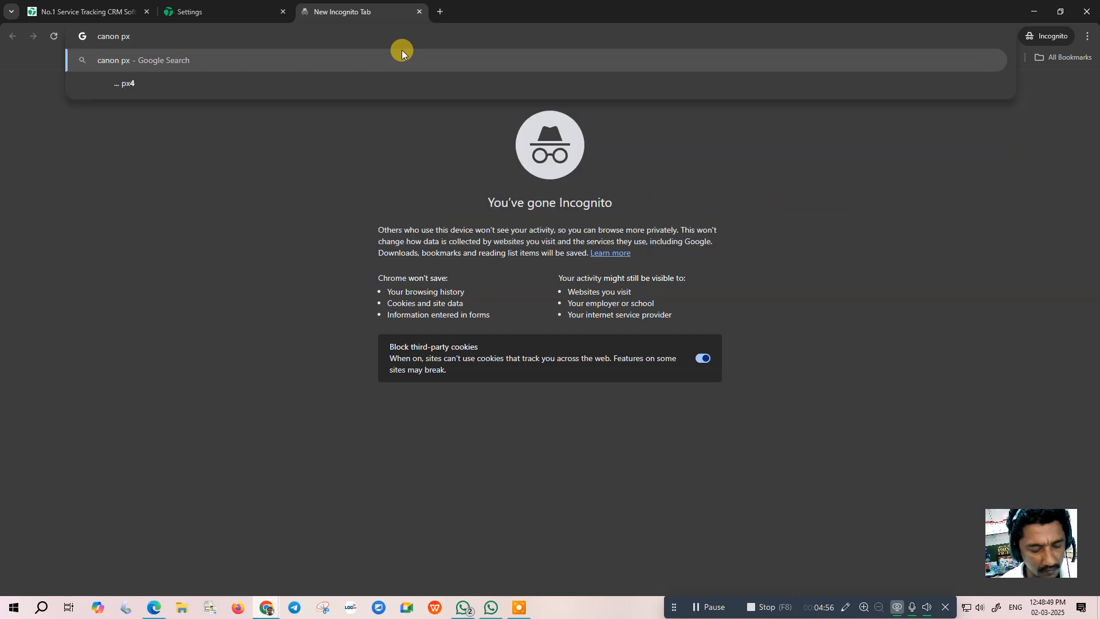
text(ma zone)
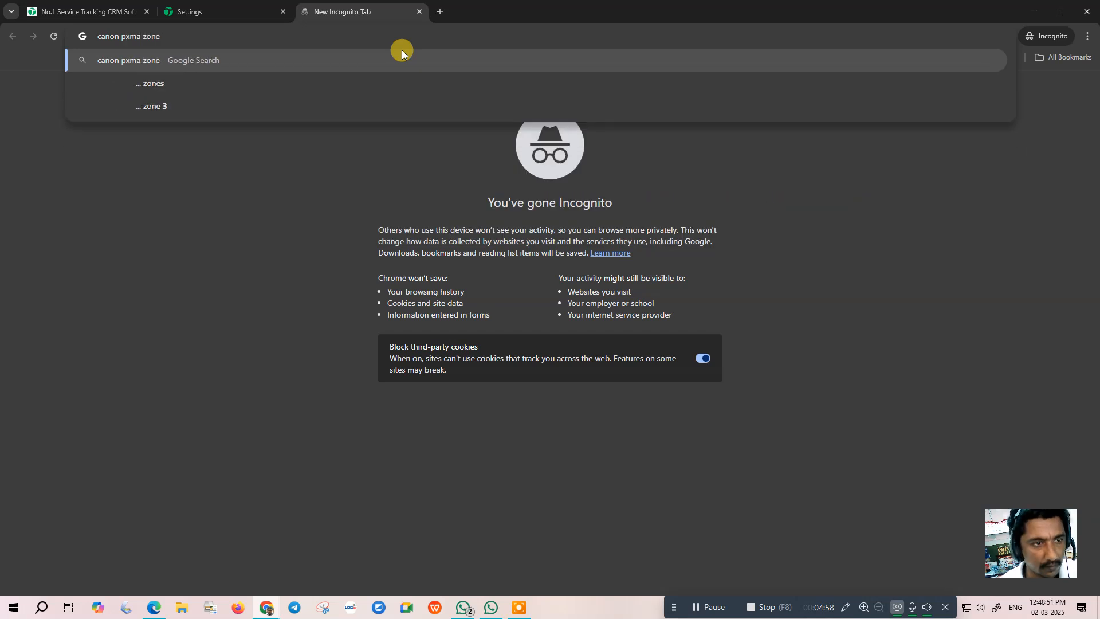
key(Return)
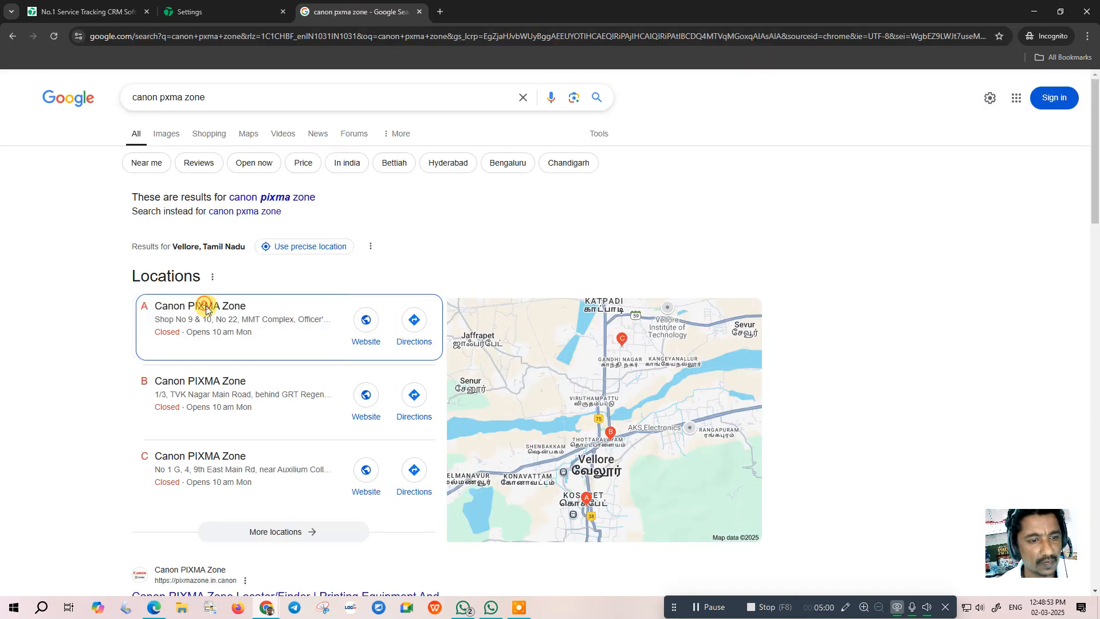
click(205, 307)
click(553, 378)
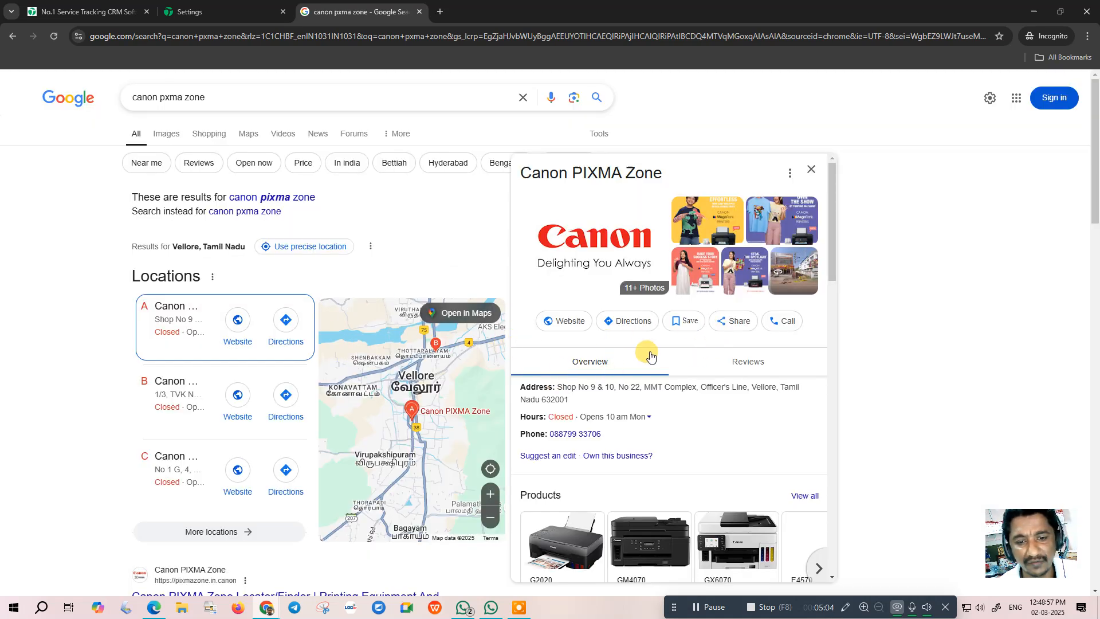
scroll(696, 363, down, 3)
scroll(647, 346, up, 3)
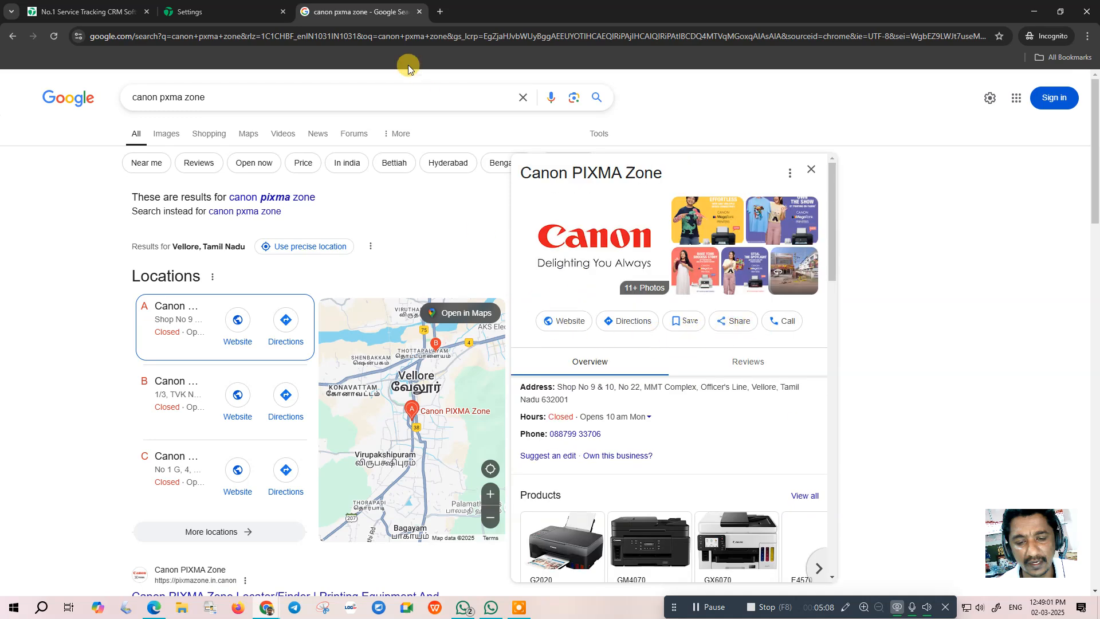
- Check the listing's reviews, try 'Be the first to review', close the sign-in popup, and return to Track-New
click(220, 11)
click(418, 175)
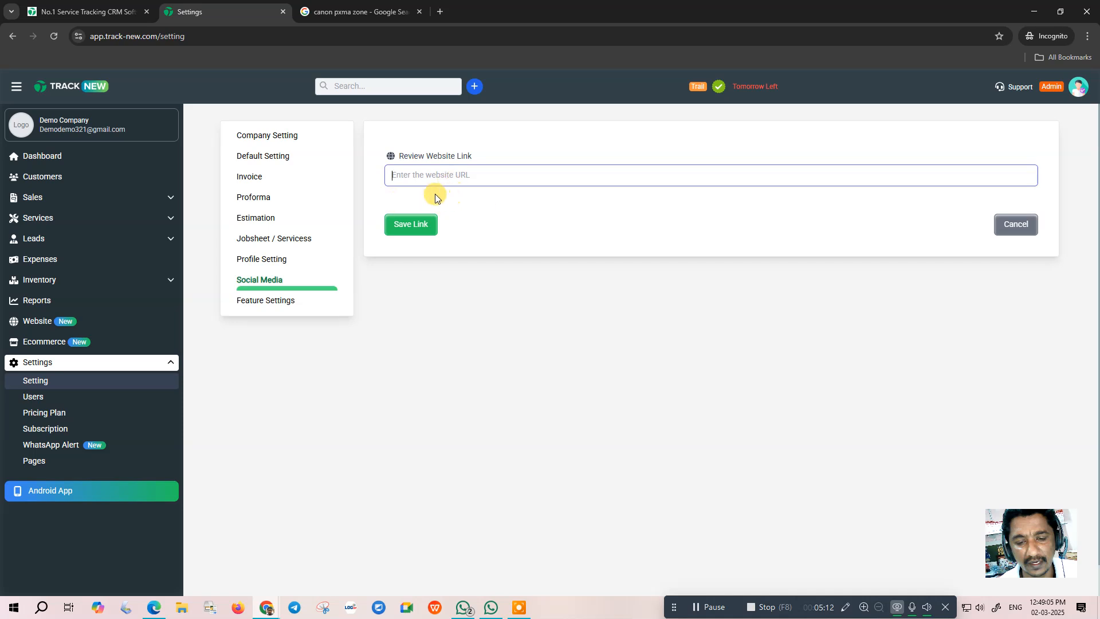
click(361, 11)
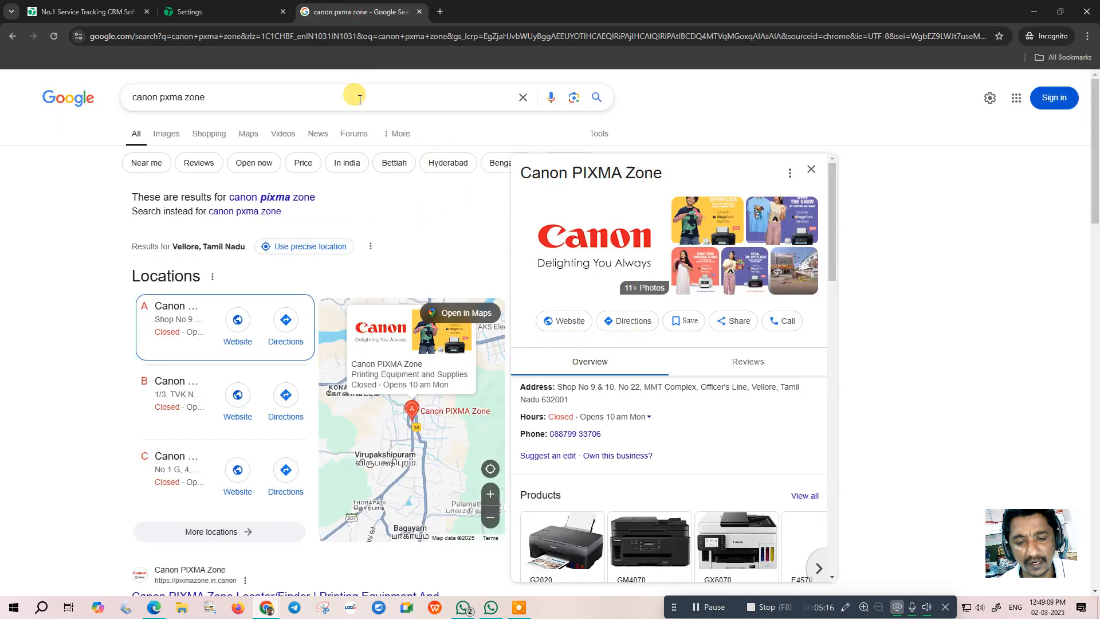
scroll(681, 351, down, 2)
click(744, 246)
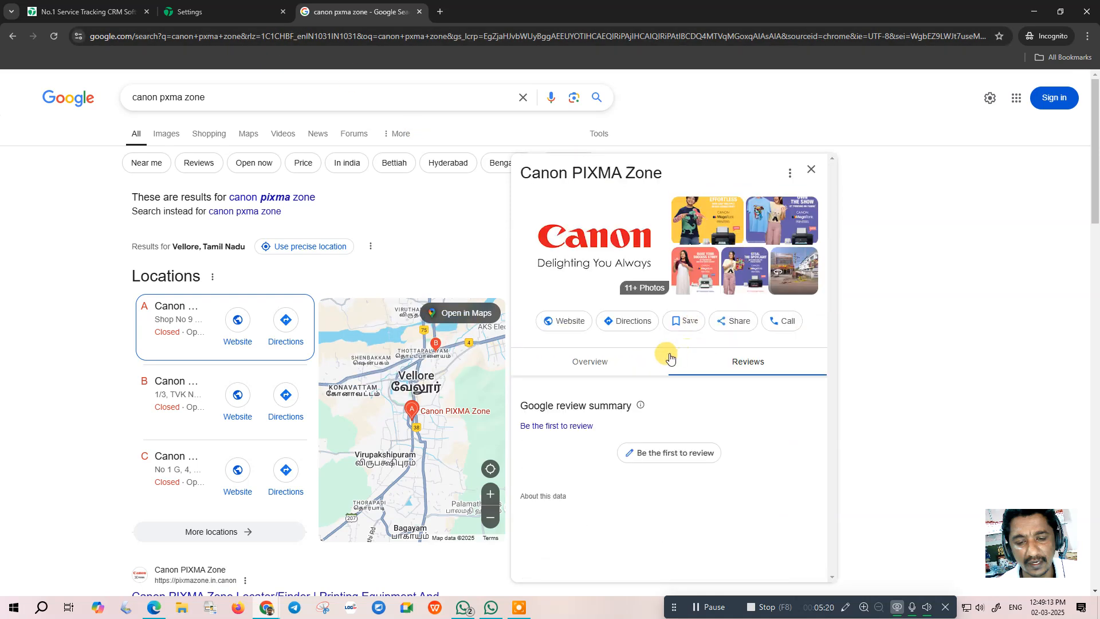
click(670, 450)
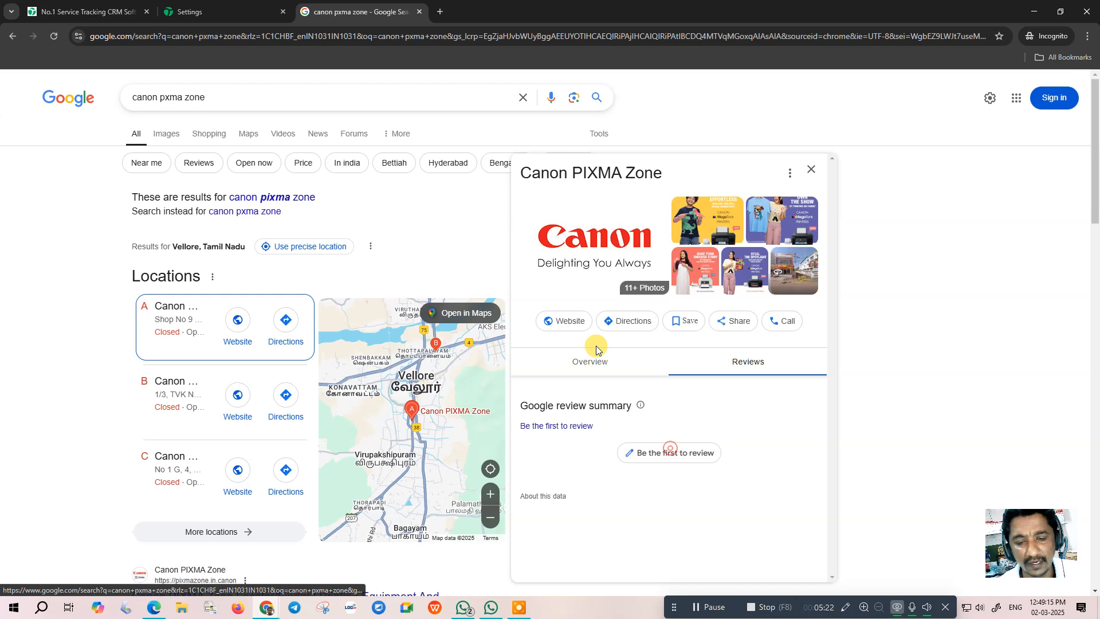
click(778, 81)
click(253, 14)
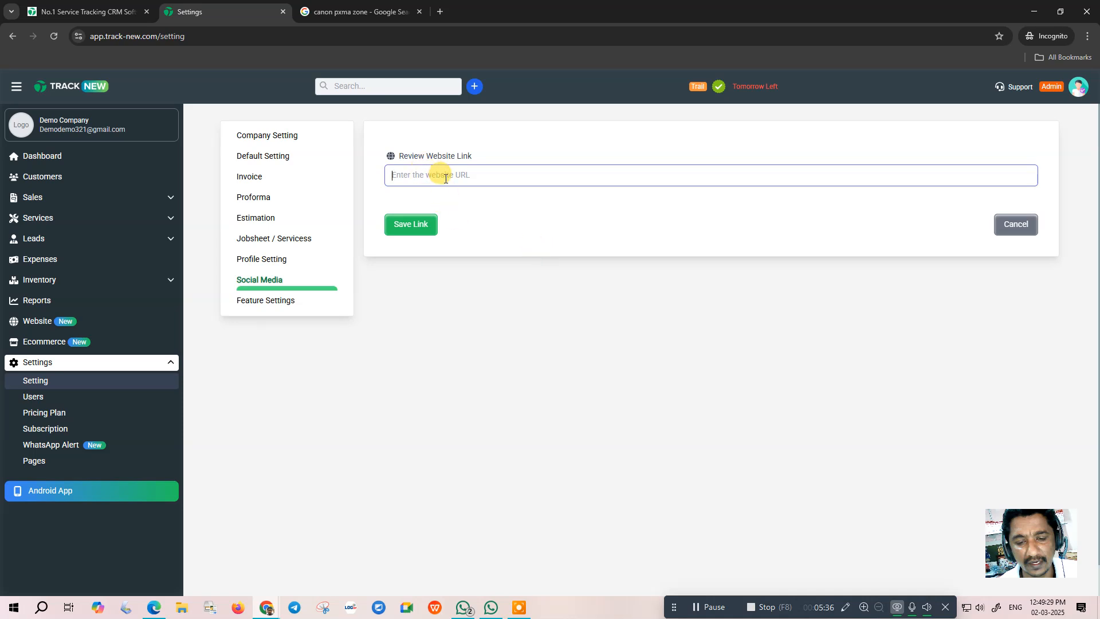
- Go to the Settings users list and start a new employee entry
click(425, 224)
click(273, 300)
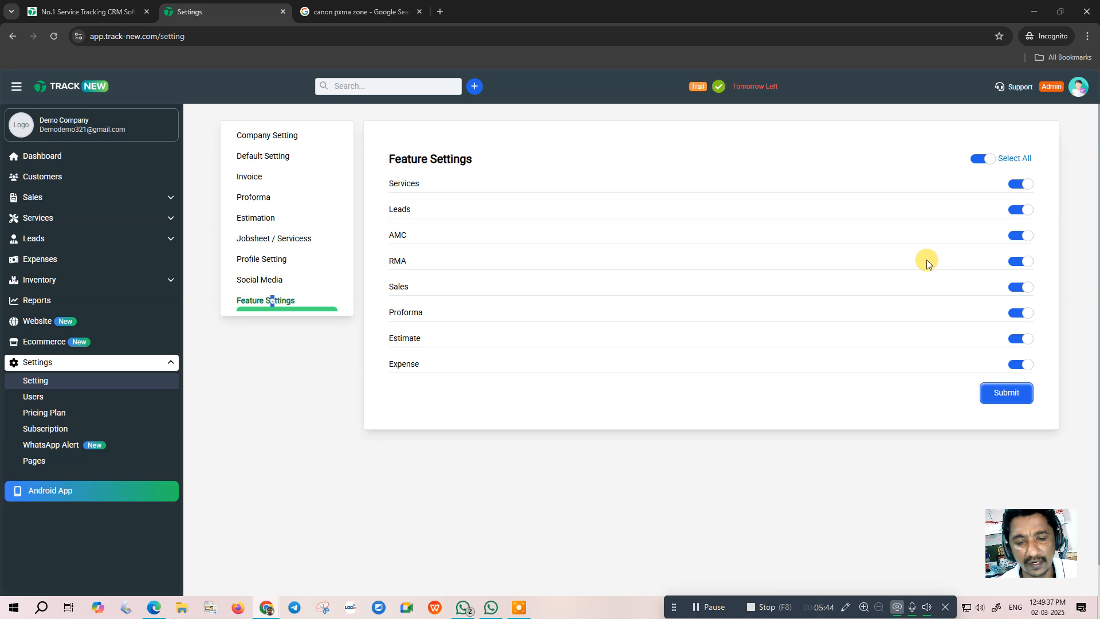
click(34, 397)
click(234, 118)
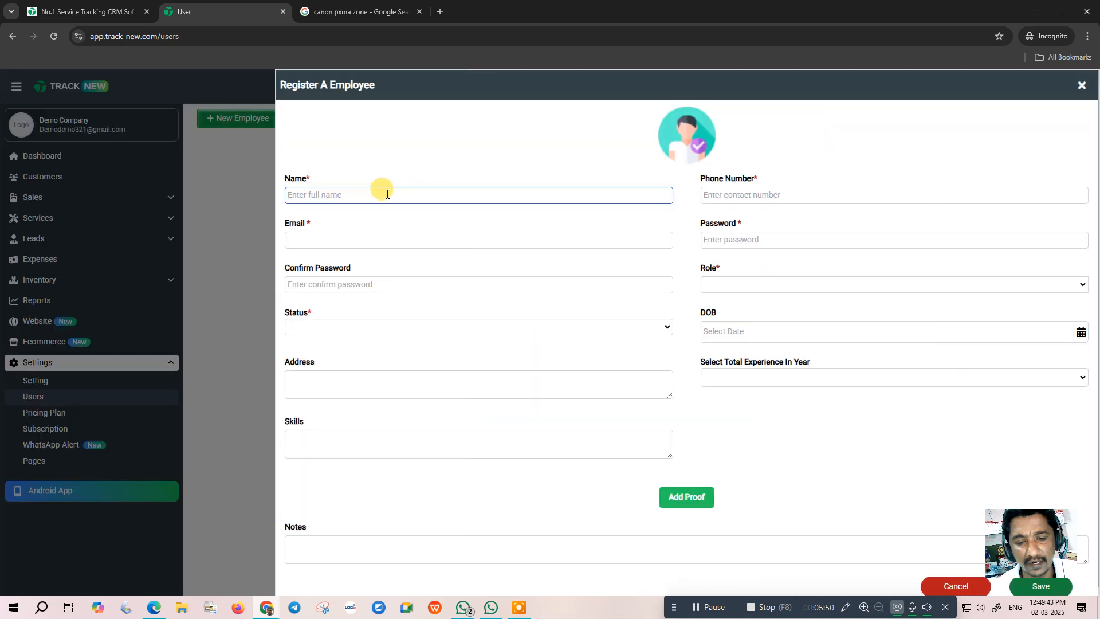
- Fill in the employee's phone number, e-mail, password and password confirmation
key(Tab)
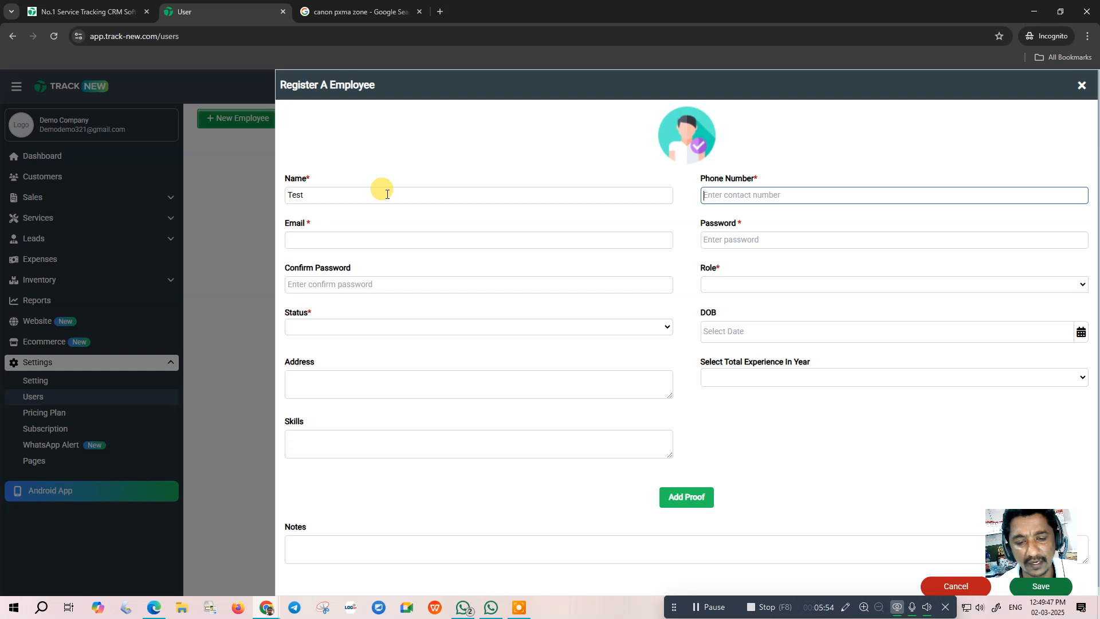
text(9876)
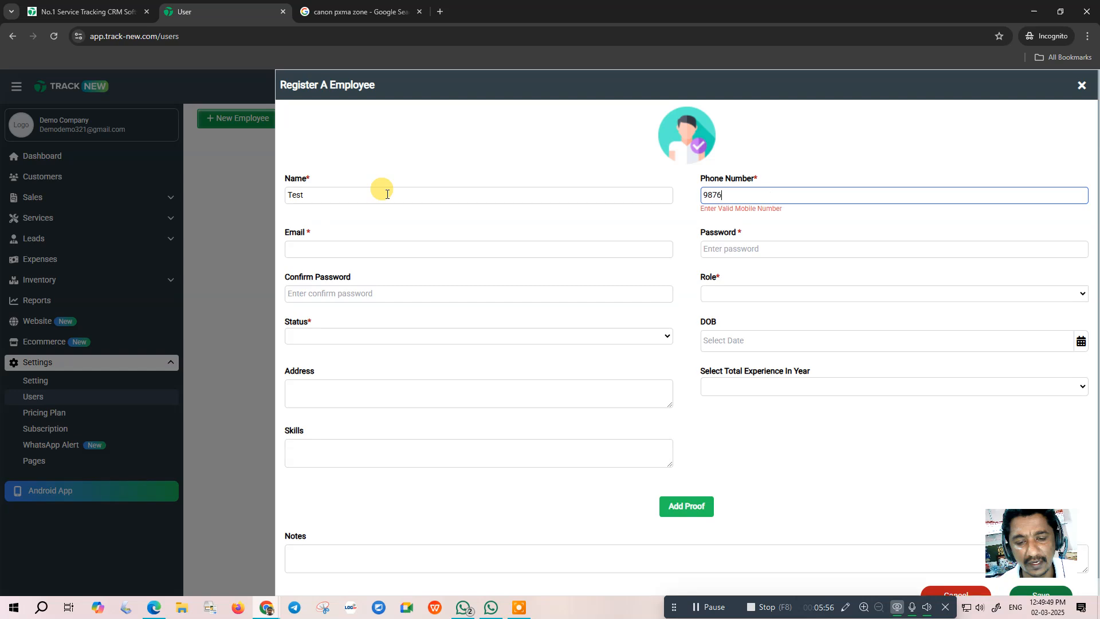
text(543219)
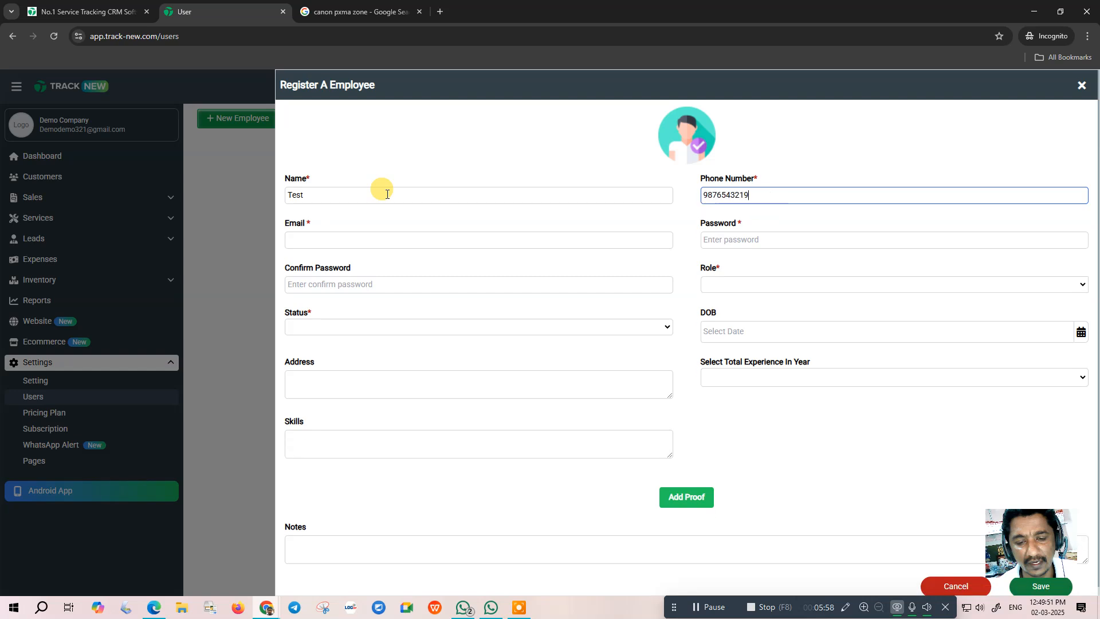
click(336, 241)
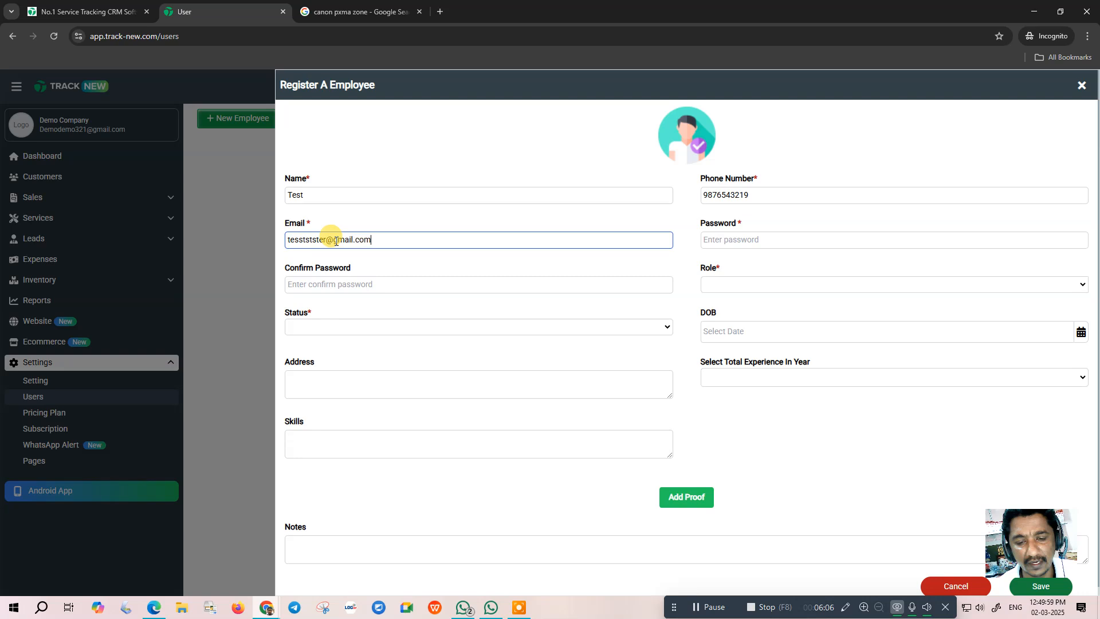
key(Tab)
text(1)
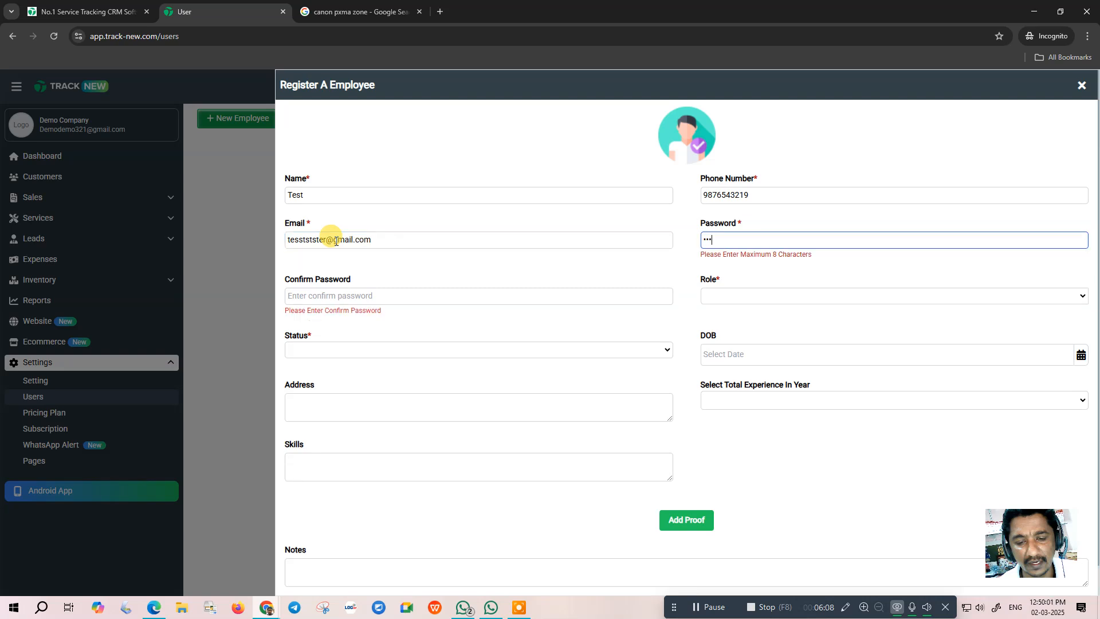
text(67)
click(287, 284)
text(1)
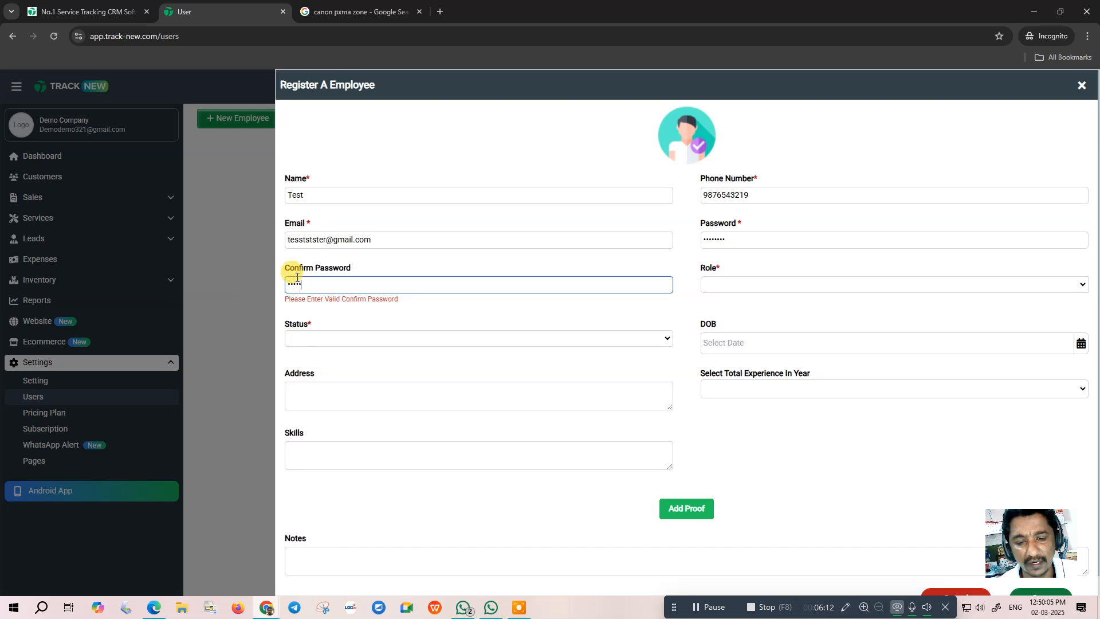
text(7)
- Give the employee the Service Engineer role and Active status, then save
click(731, 283)
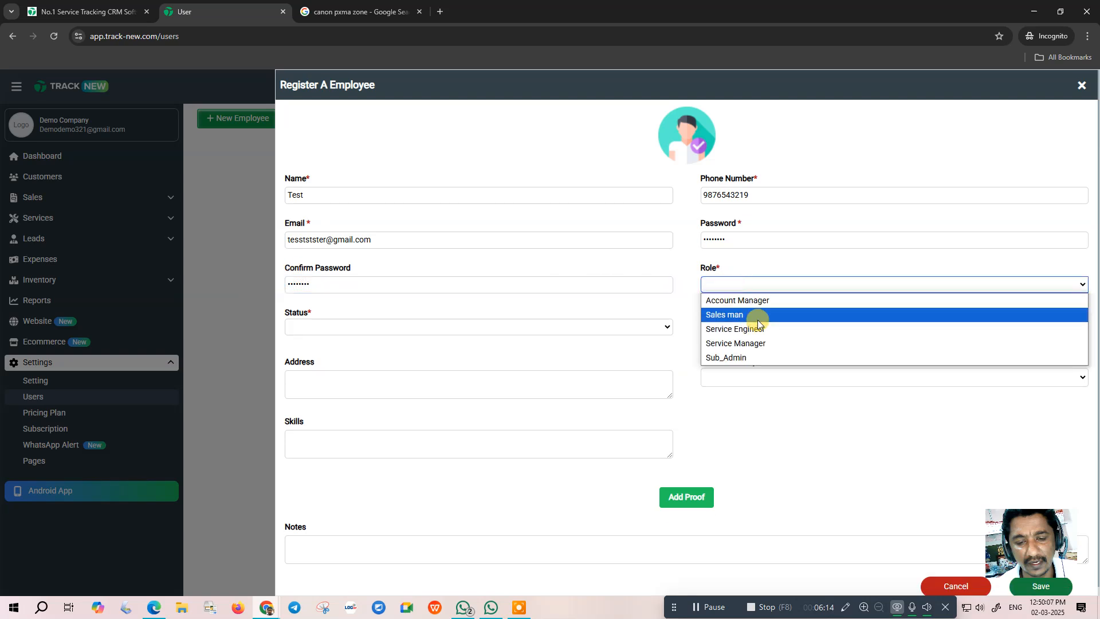
click(749, 329)
click(363, 326)
click(336, 358)
scroll(1003, 572, down, 1)
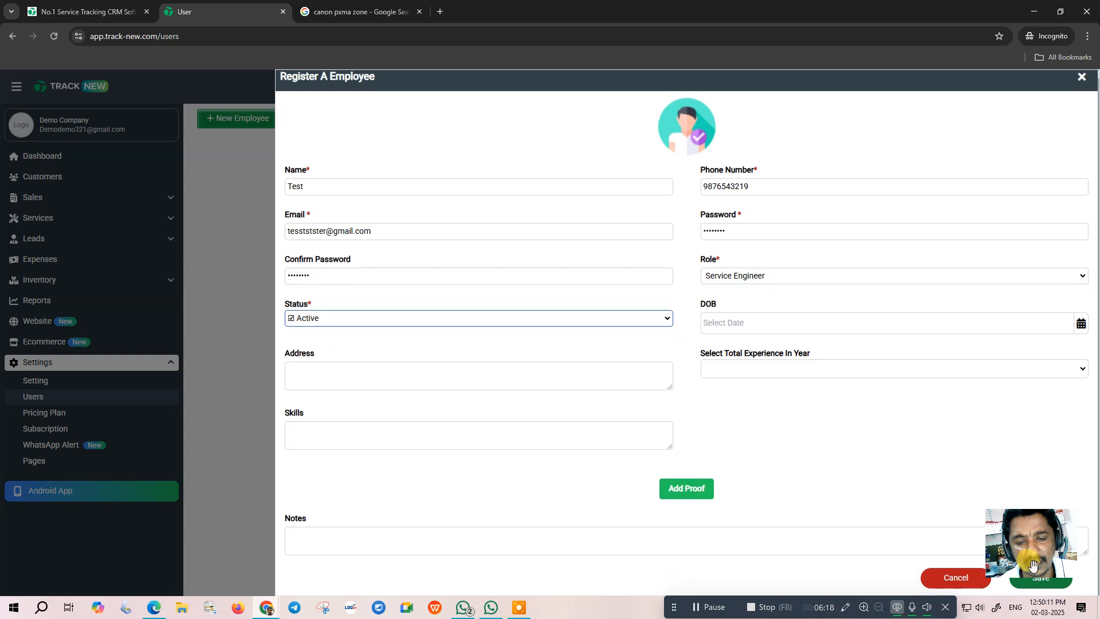
click(1038, 585)
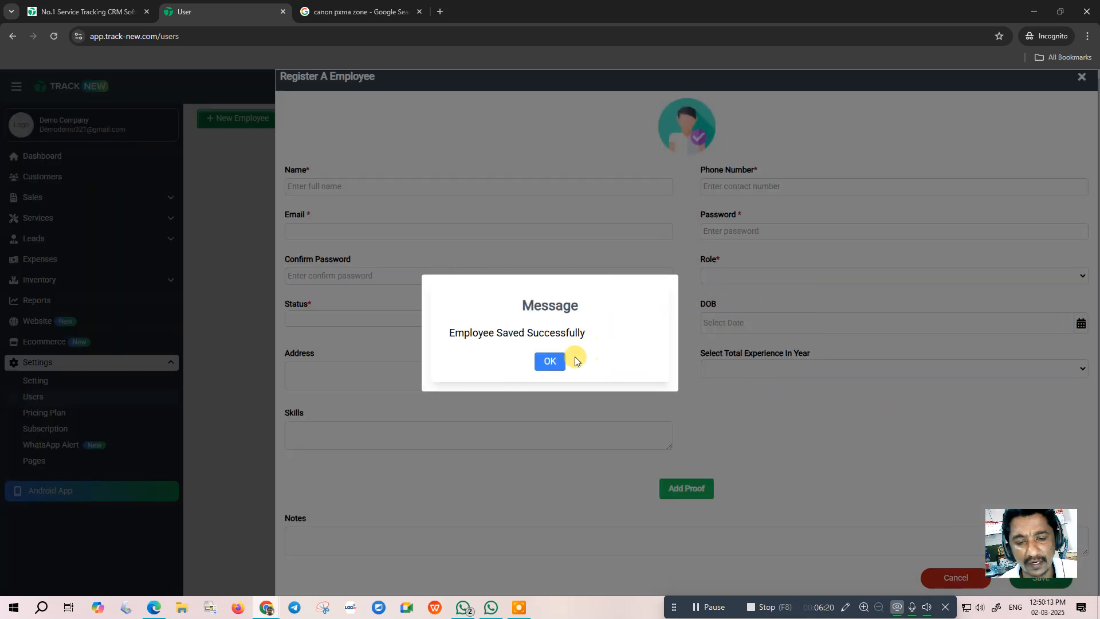
click(547, 360)
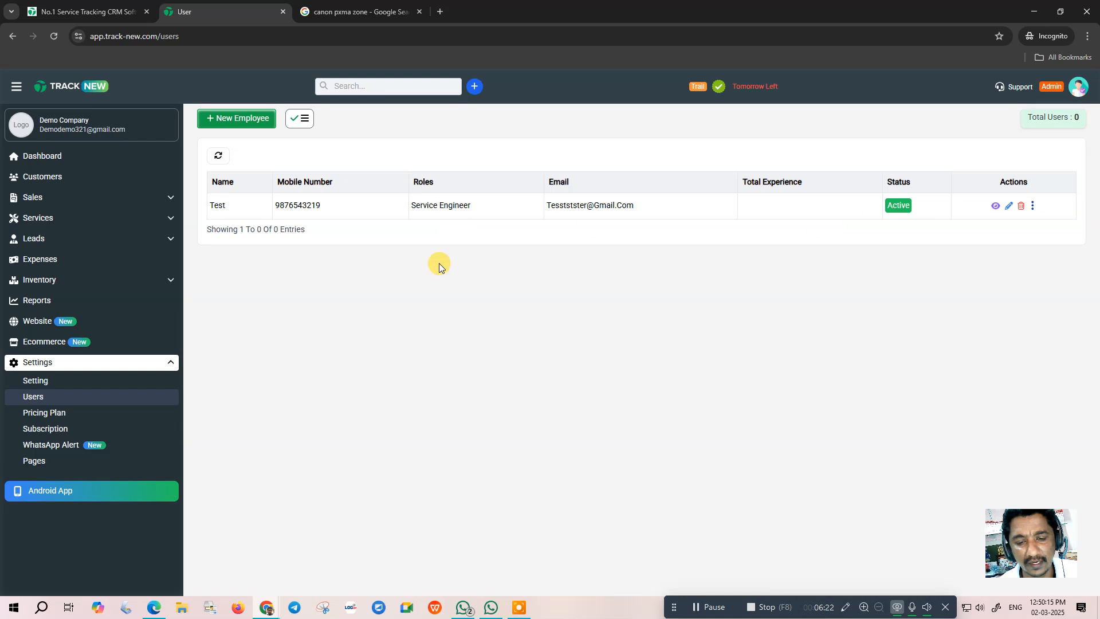
- Review the pricing plans, subscription history, WhatsApp alerts and connected WhatsApp profile
click(109, 411)
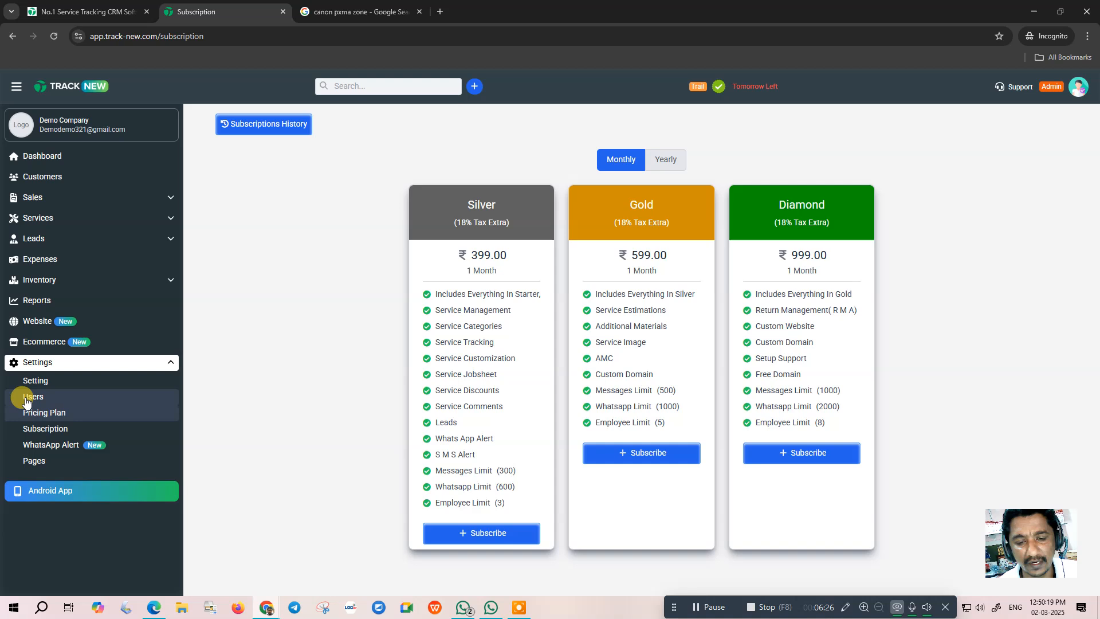
click(42, 427)
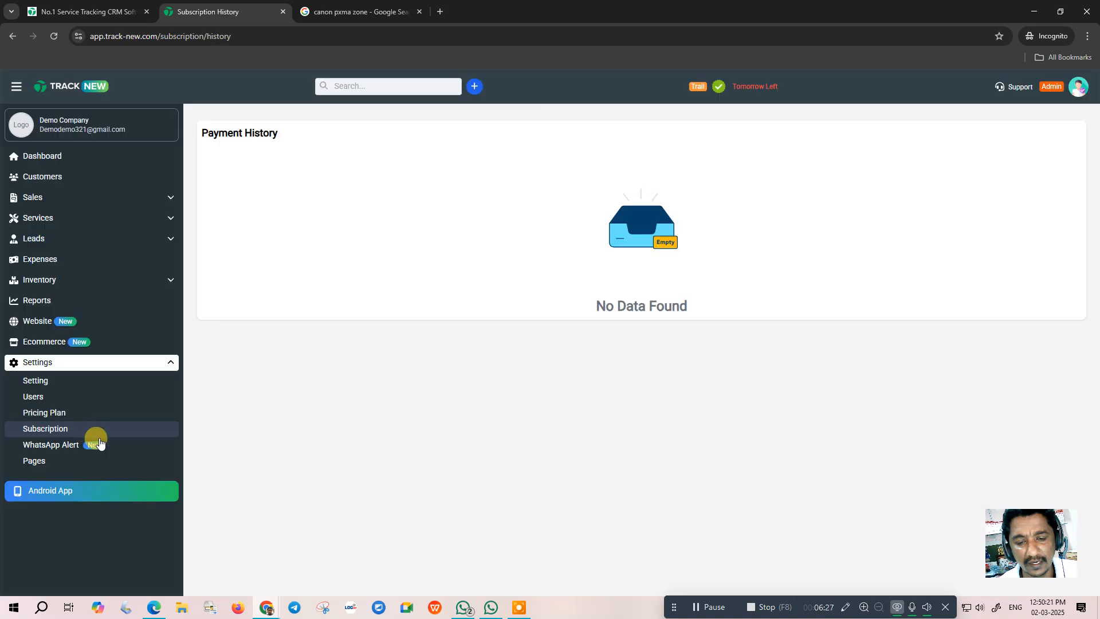
click(44, 445)
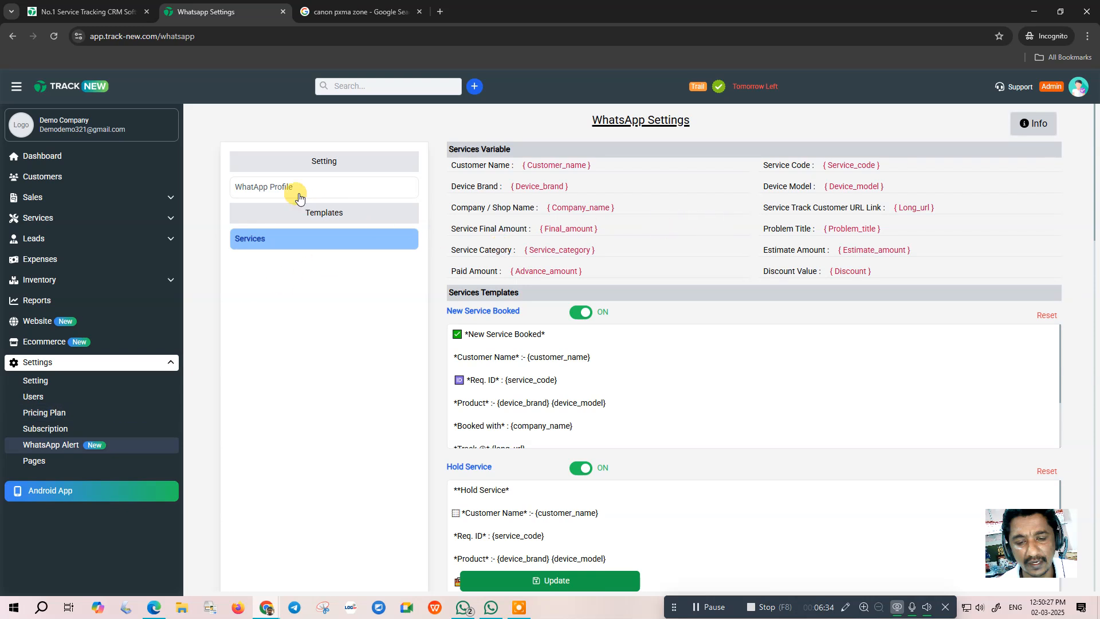
click(281, 193)
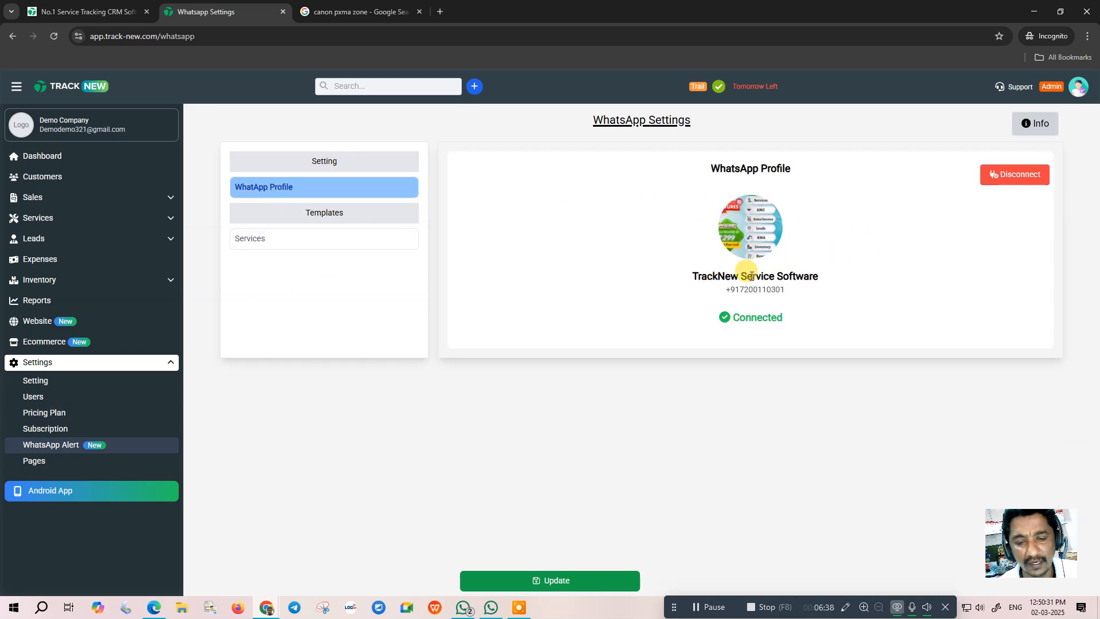
- Open the Service Categories list from the dashboard's Services section
click(50, 157)
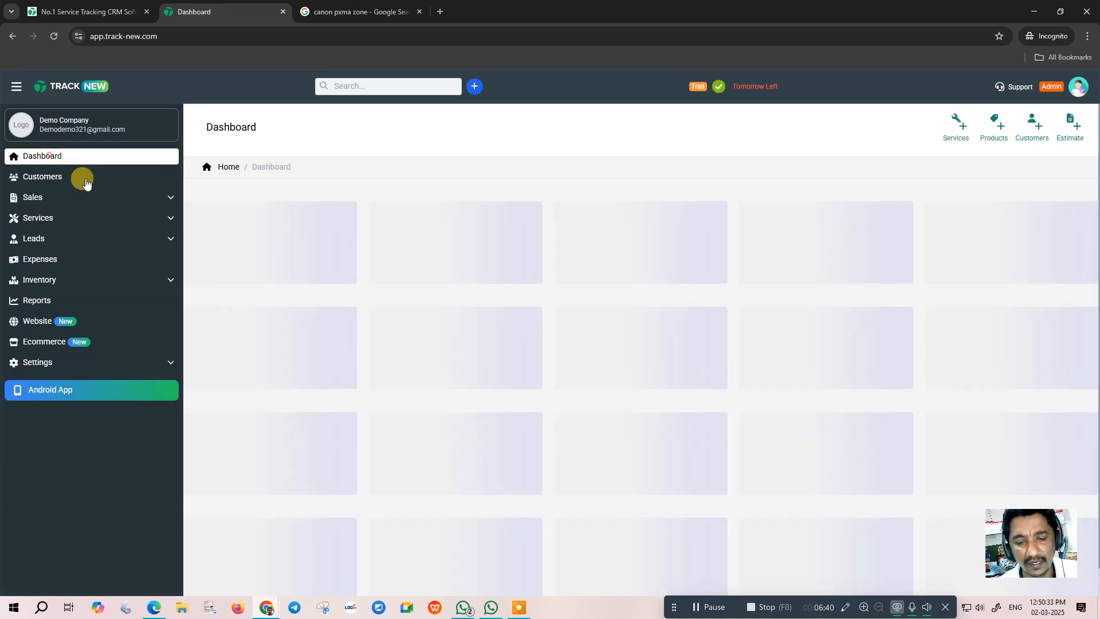
click(41, 218)
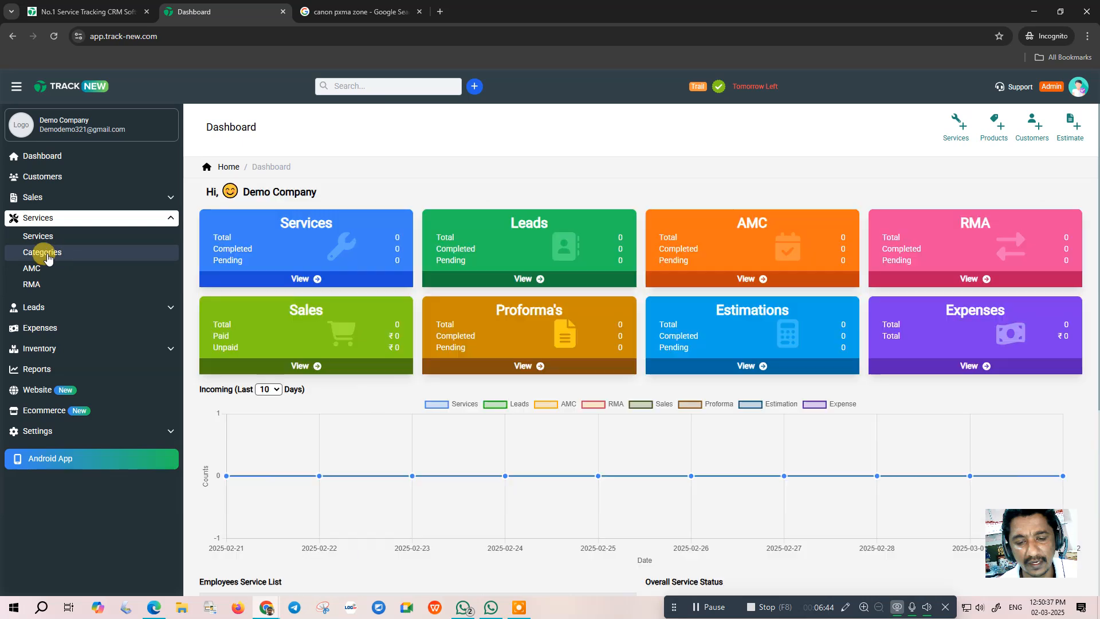
click(47, 255)
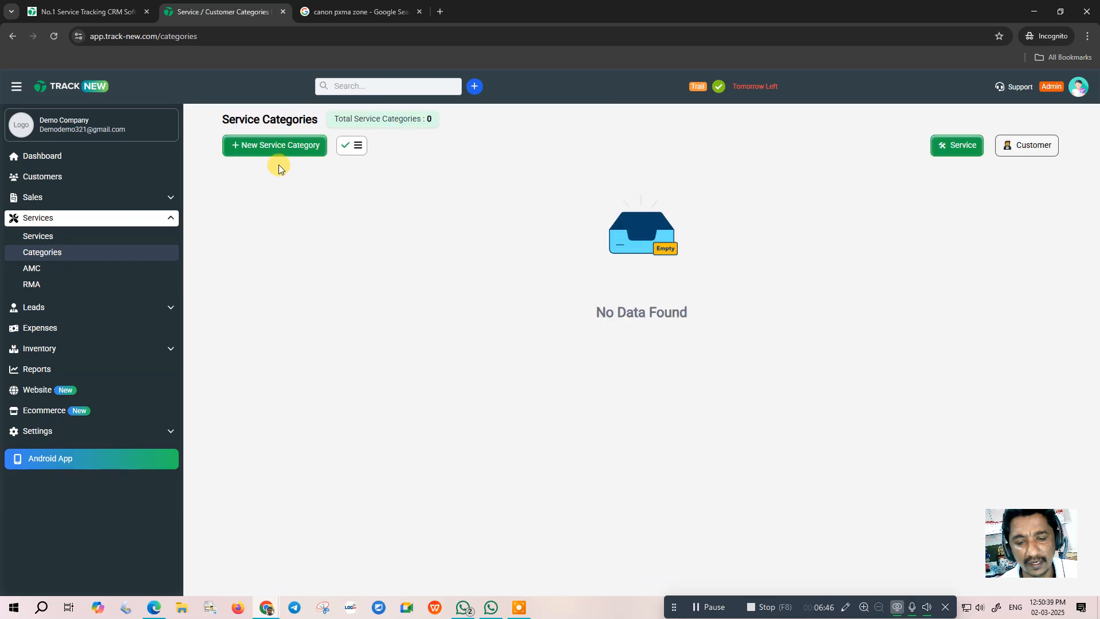
- Create an enabled service category named 'Computer Service' and save it
click(268, 150)
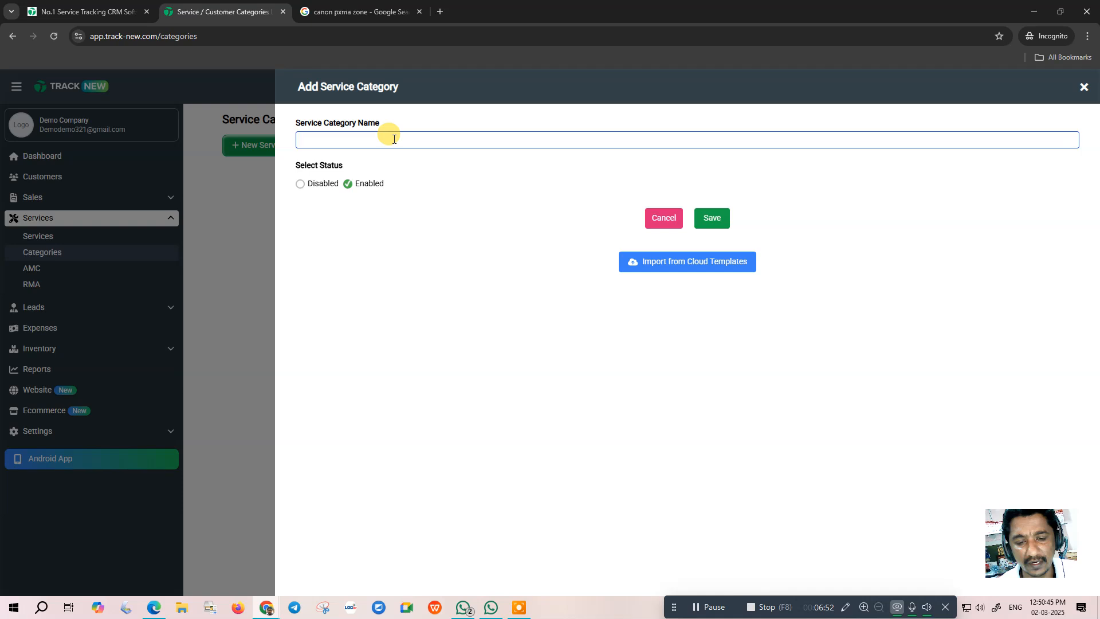
click(354, 141)
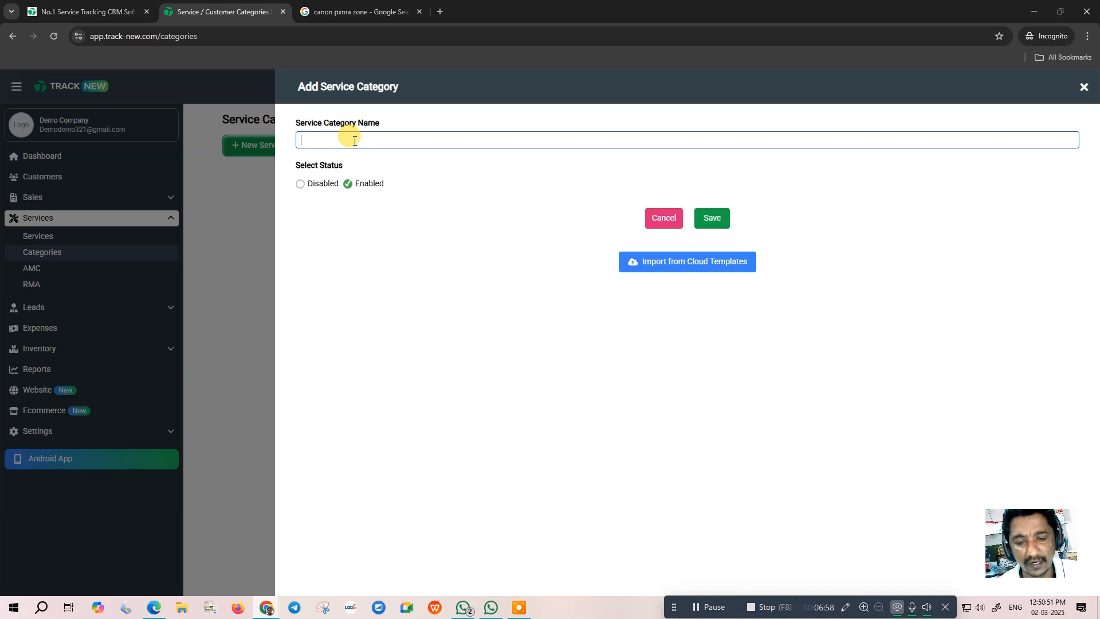
text(Comp)
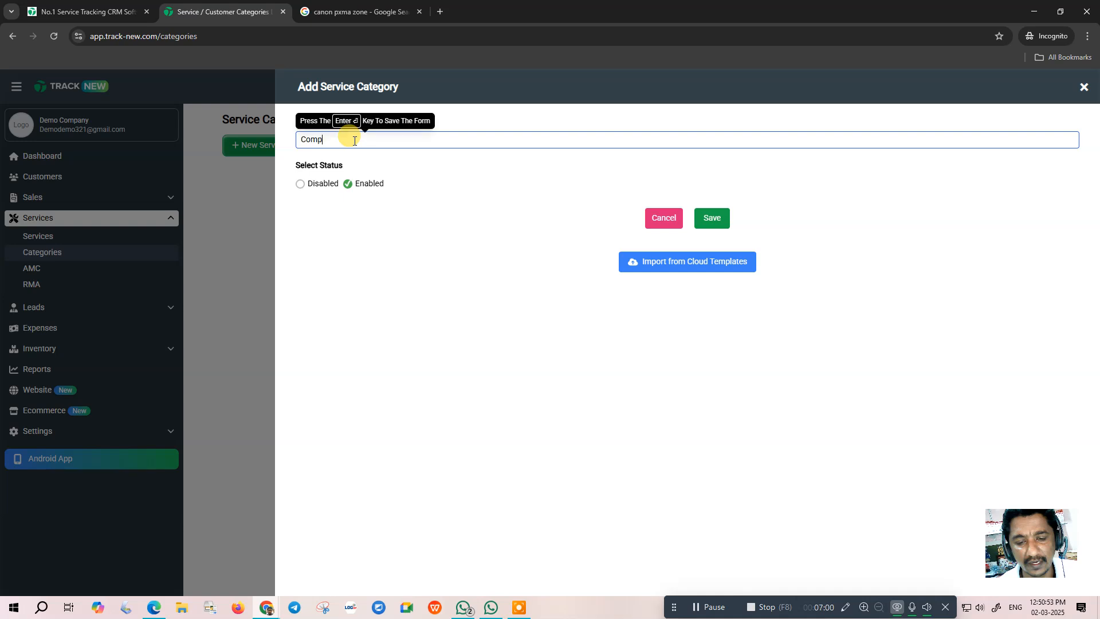
text(uter service)
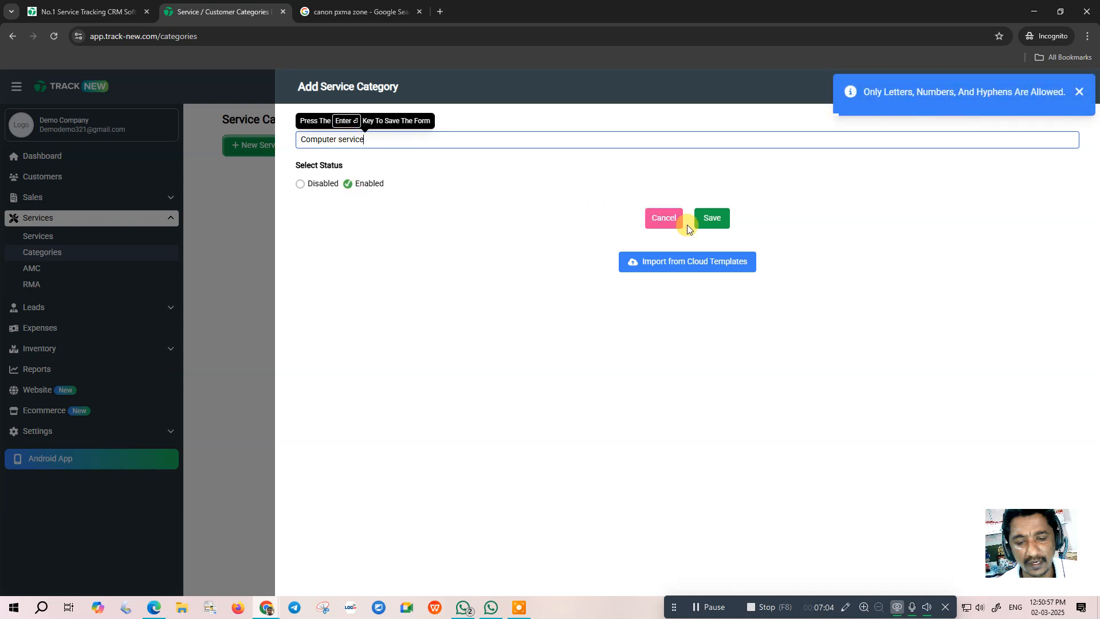
click(713, 218)
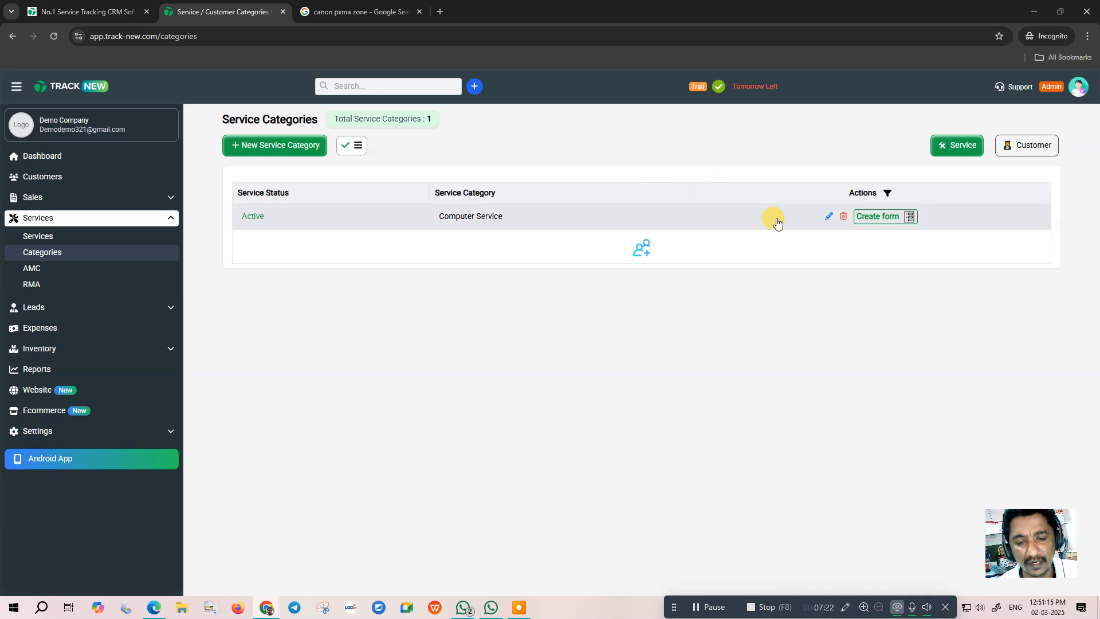
- Open the Computer Service form builder and remove Remote from the support types
click(878, 216)
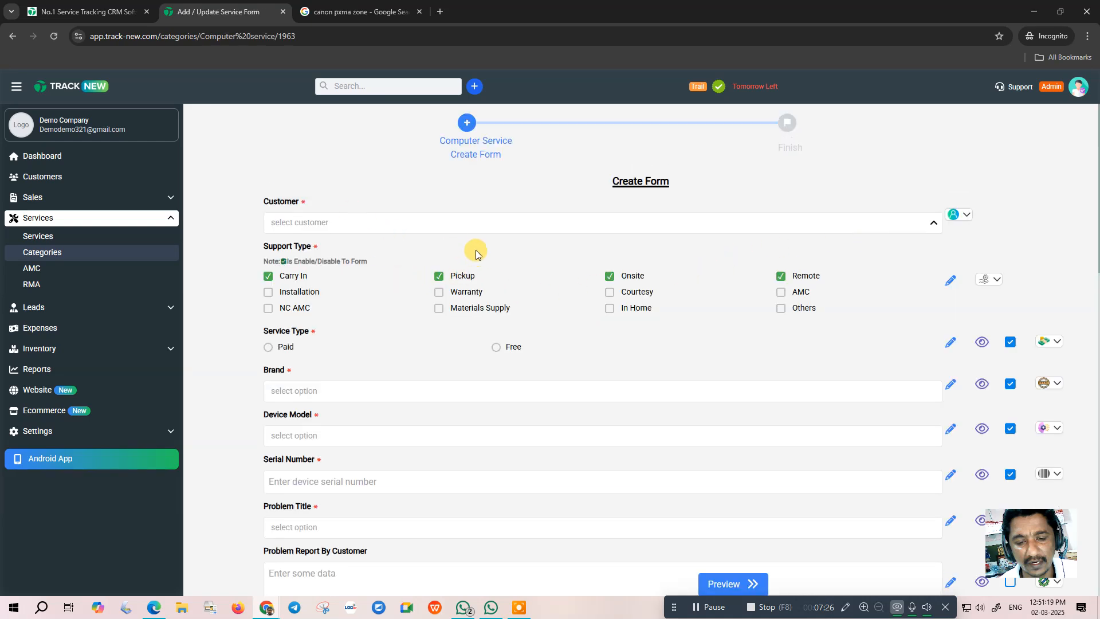
scroll(452, 252, down, 1)
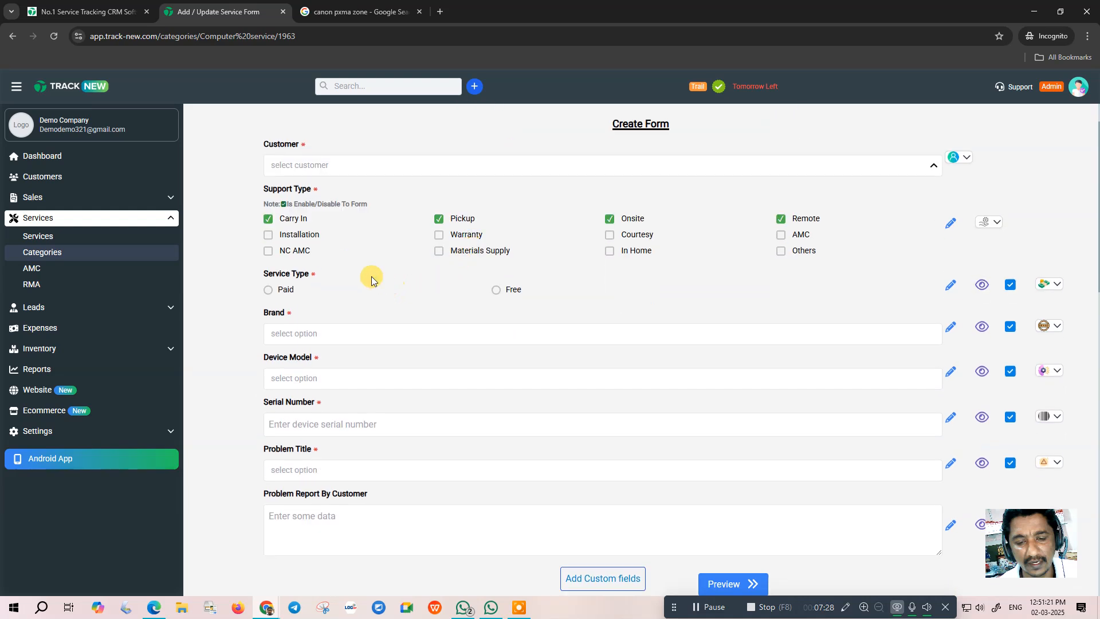
scroll(380, 282, up, 1)
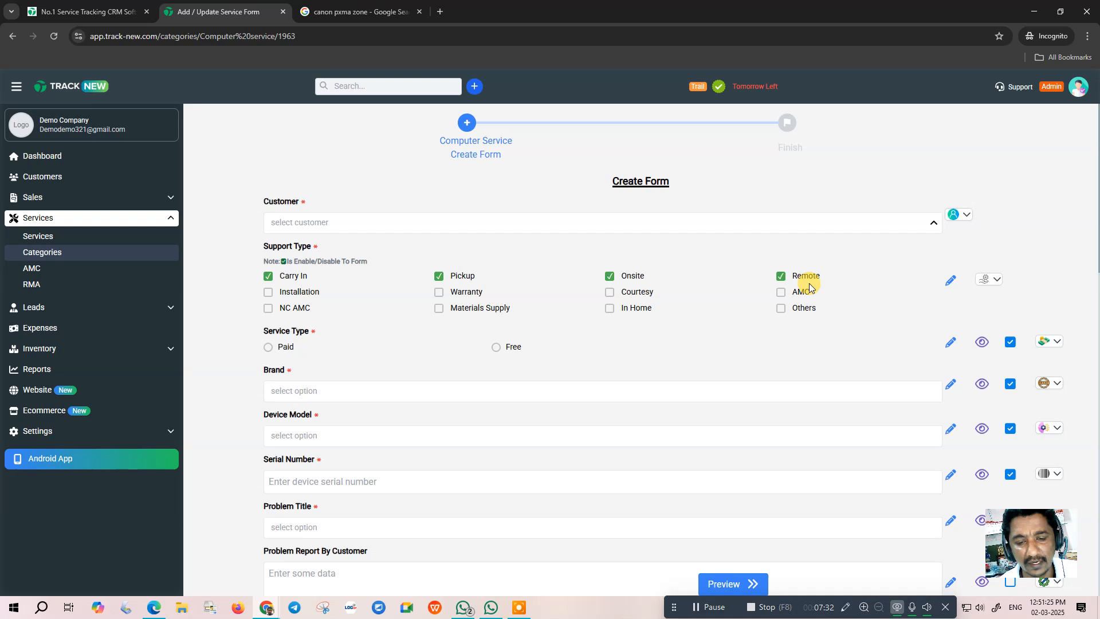
click(780, 276)
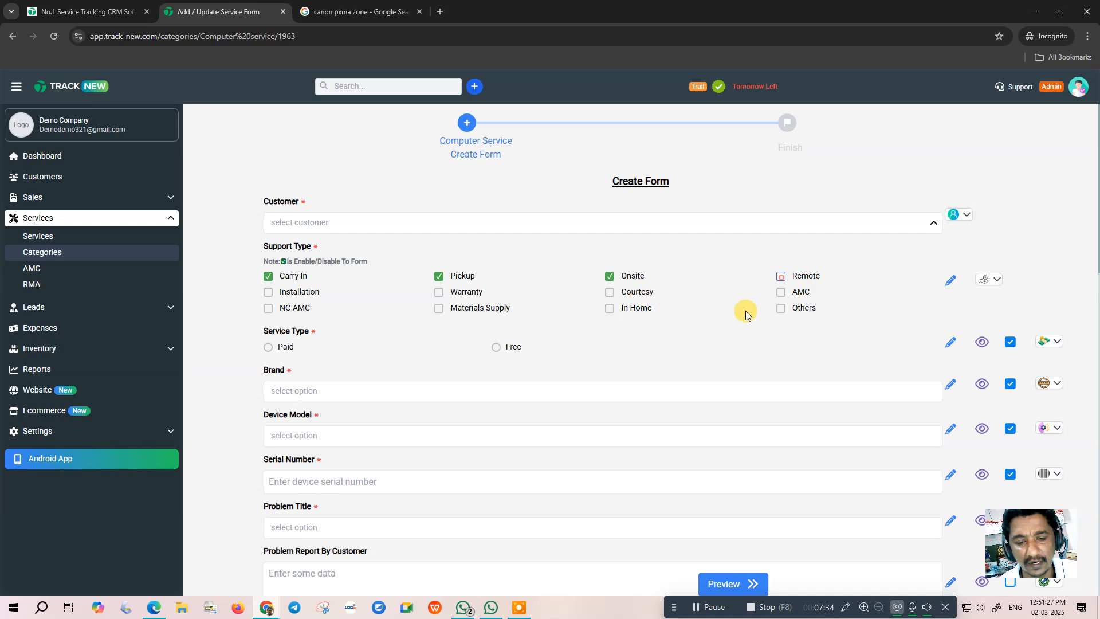
- Make the Device Model and Serial Number fields optional
scroll(309, 335, down, 1)
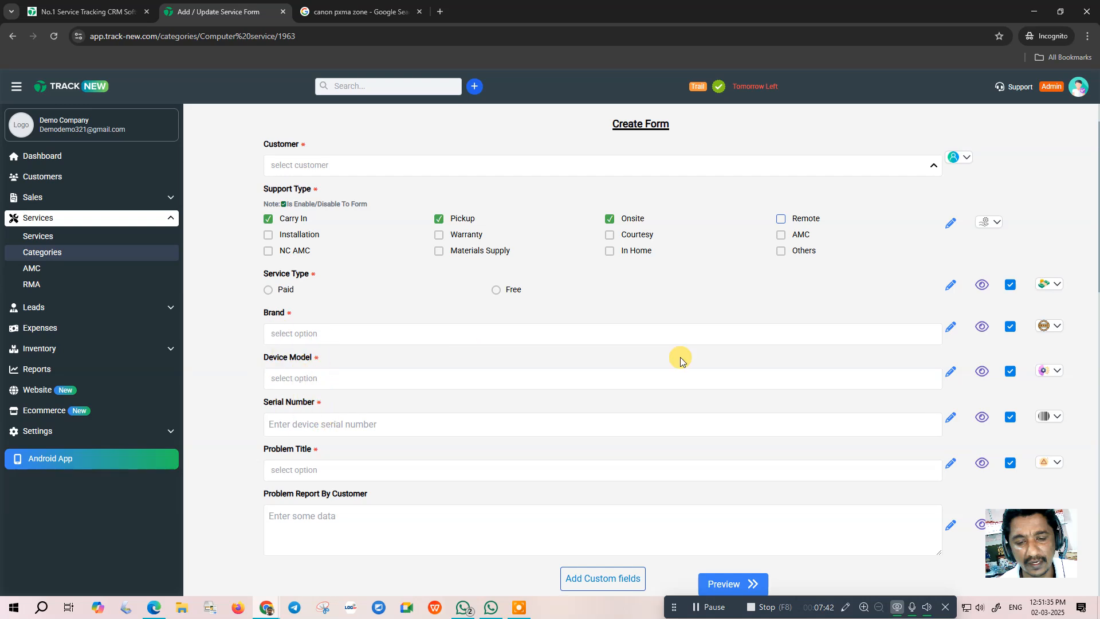
click(1011, 372)
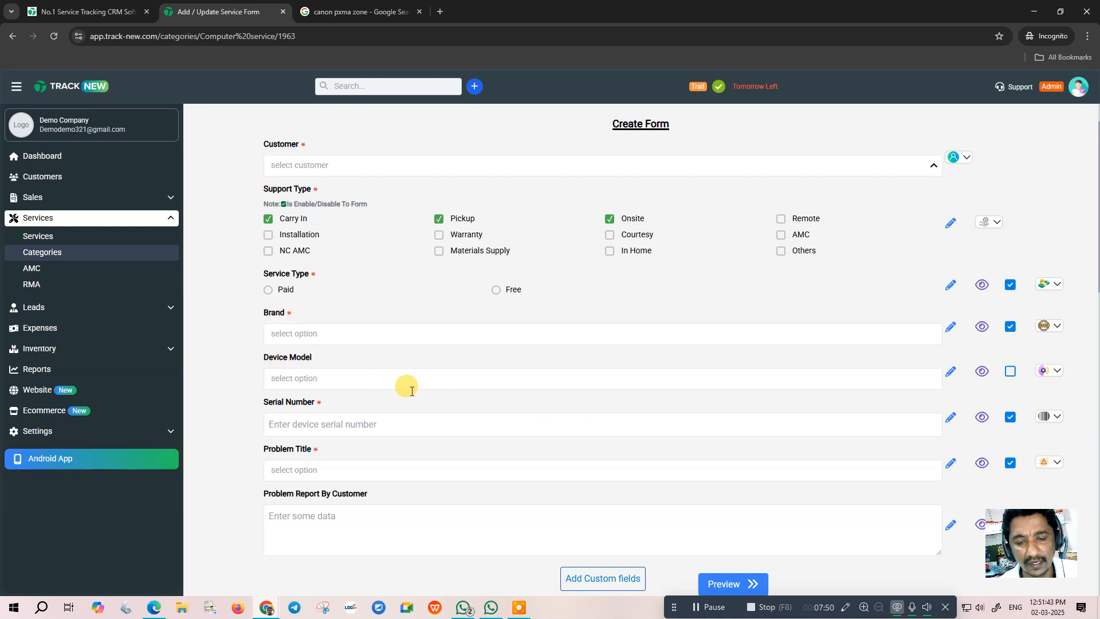
click(1010, 417)
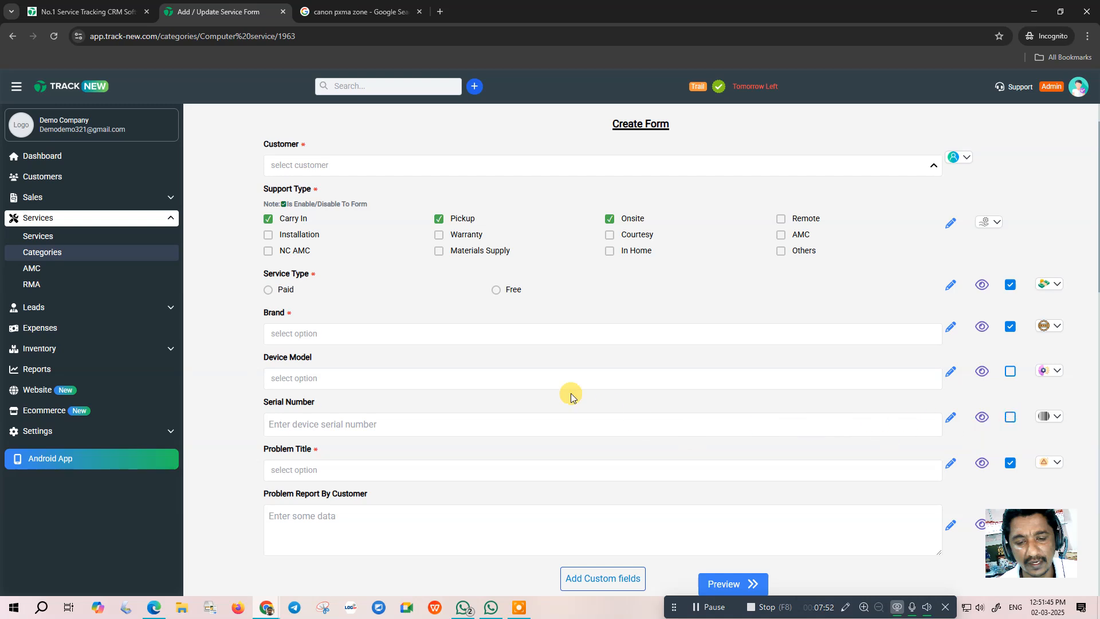
scroll(576, 385, down, 2)
scroll(575, 385, down, 1)
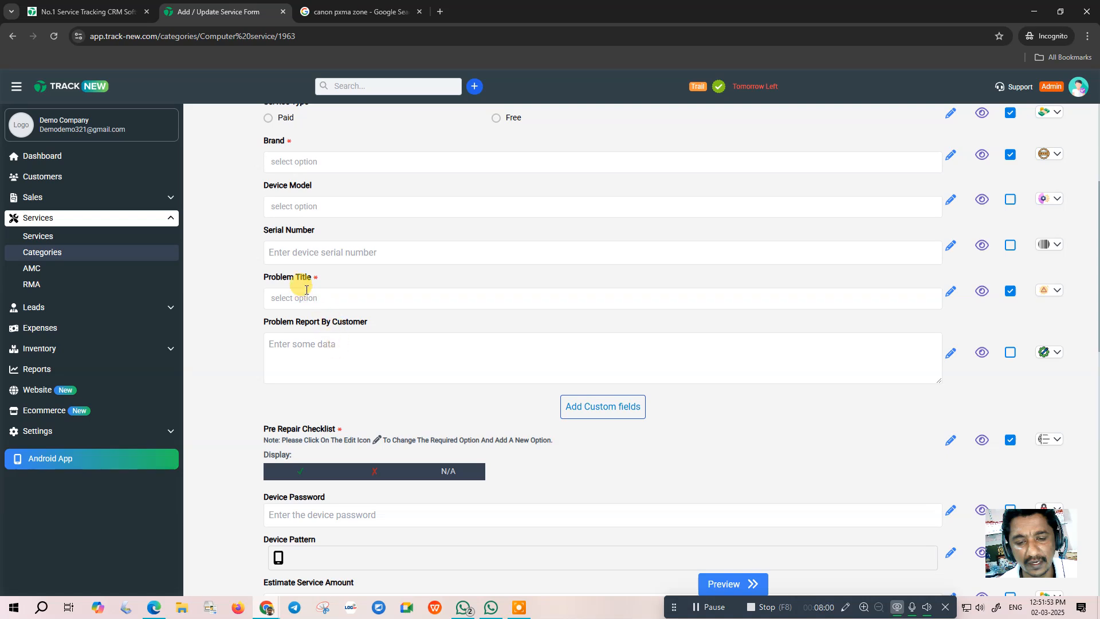
click(322, 350)
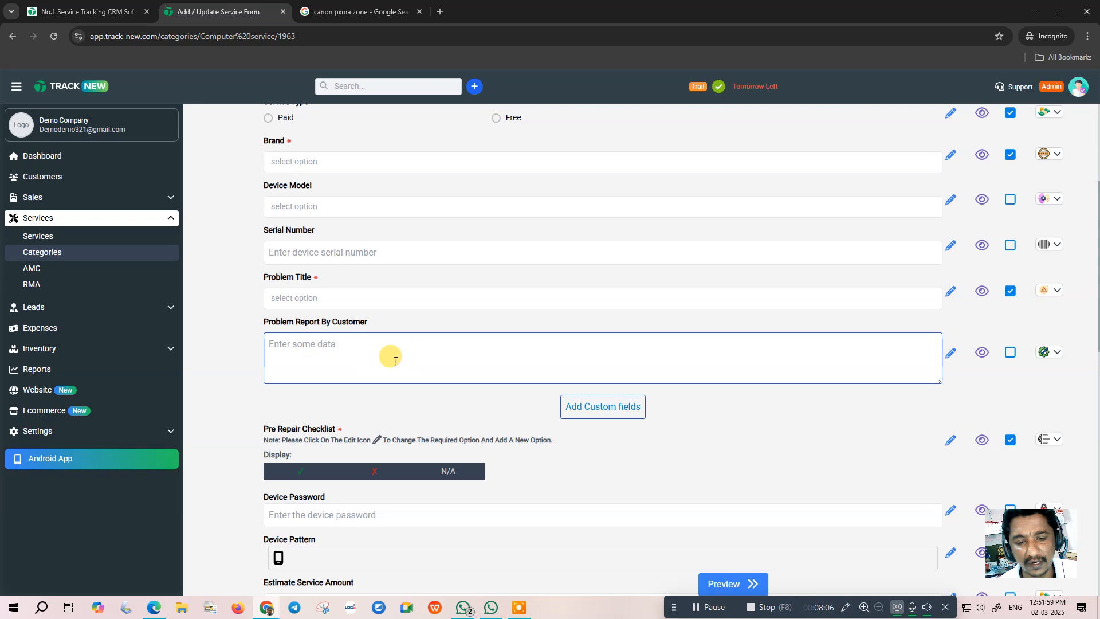
scroll(535, 371, down, 2)
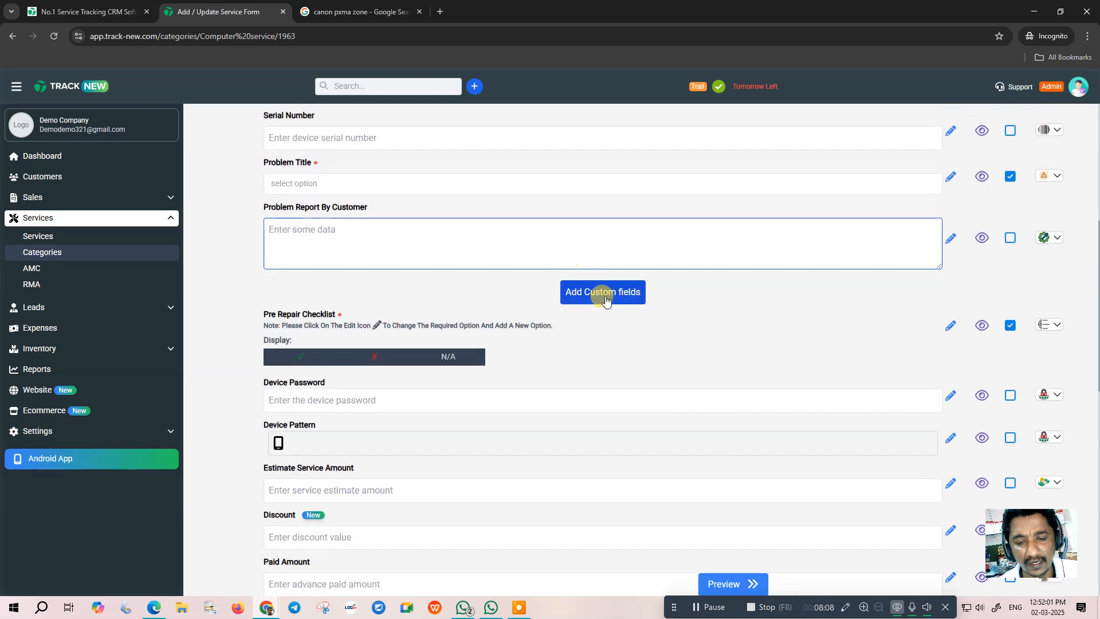
- Change the Pre Repair Checklist option to 'cable', set it not required, and save
click(603, 297)
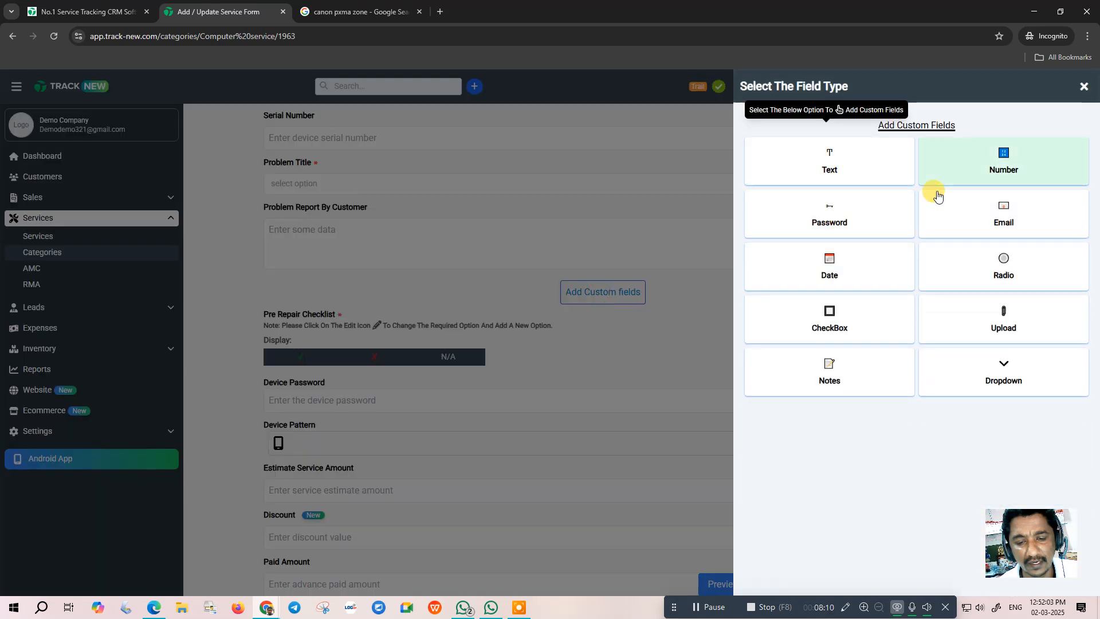
click(1080, 88)
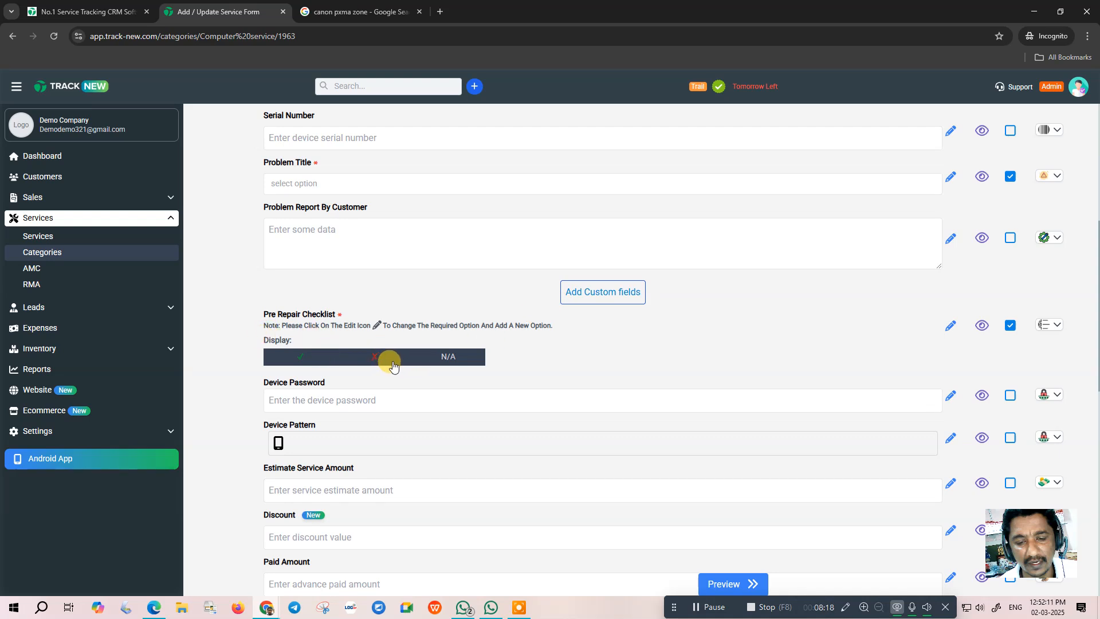
click(950, 325)
click(778, 194)
key(BackSpace)
key(BackSpace)
key(BackSpace)
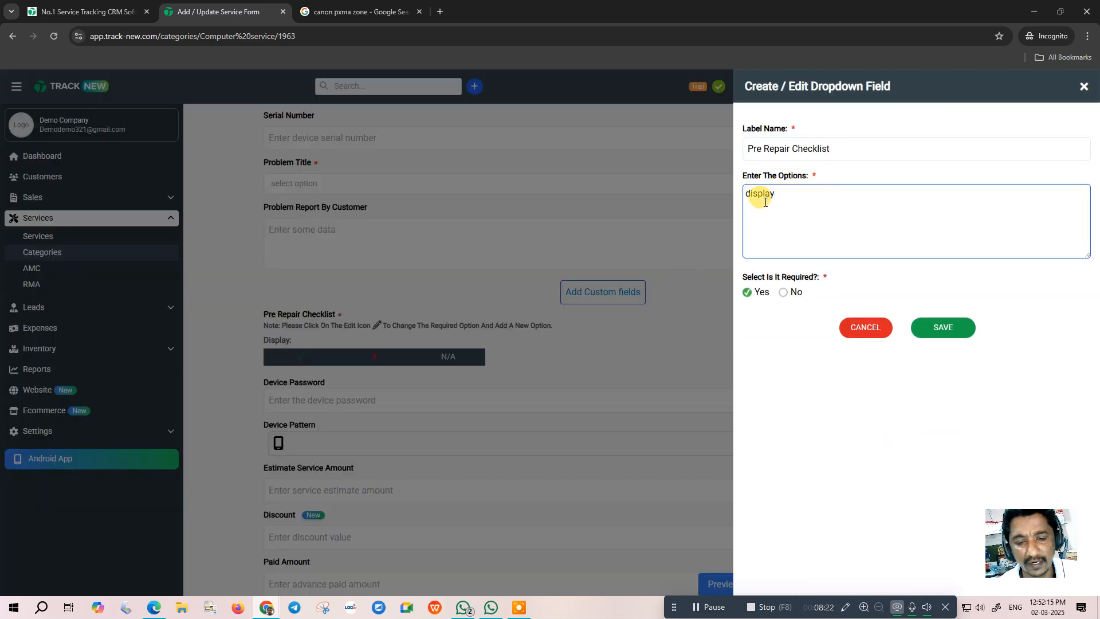
key(BackSpace)
text(cable)
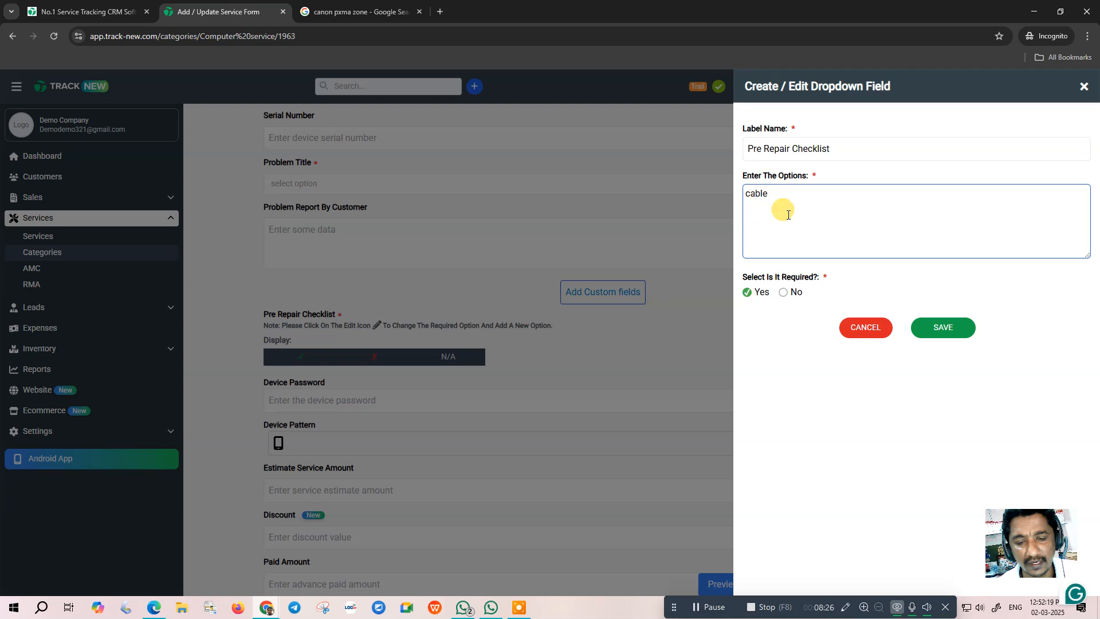
click(762, 291)
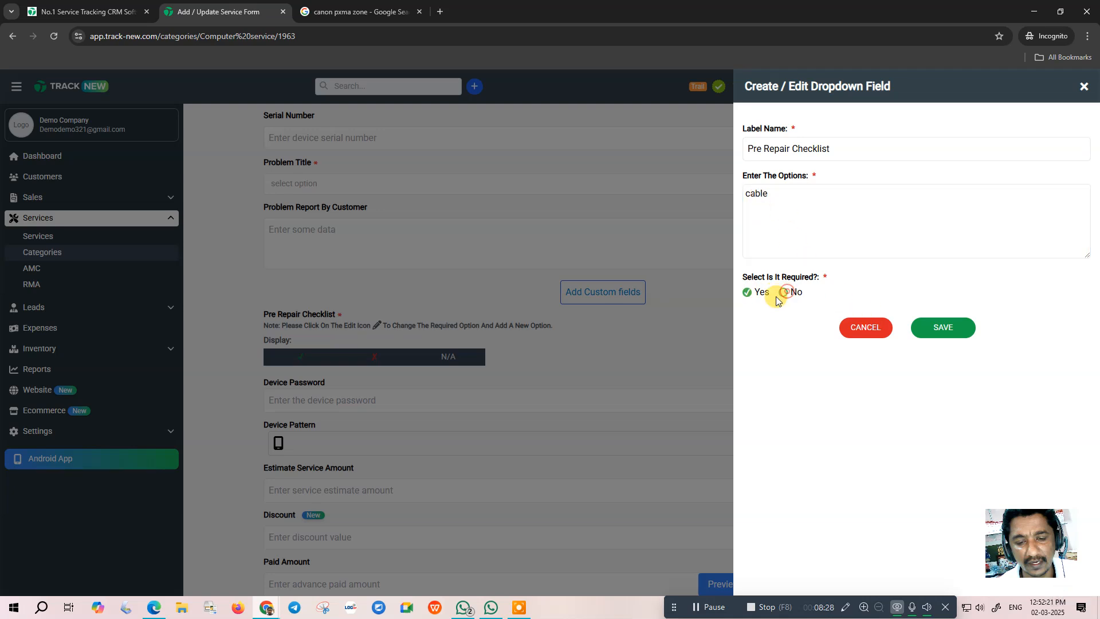
click(783, 292)
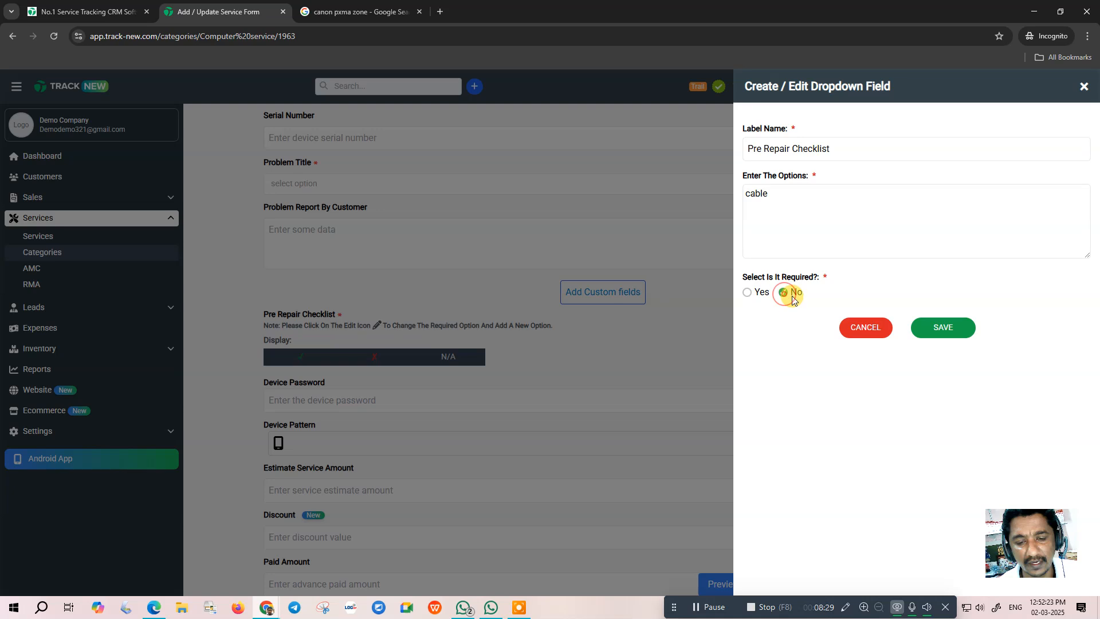
click(940, 327)
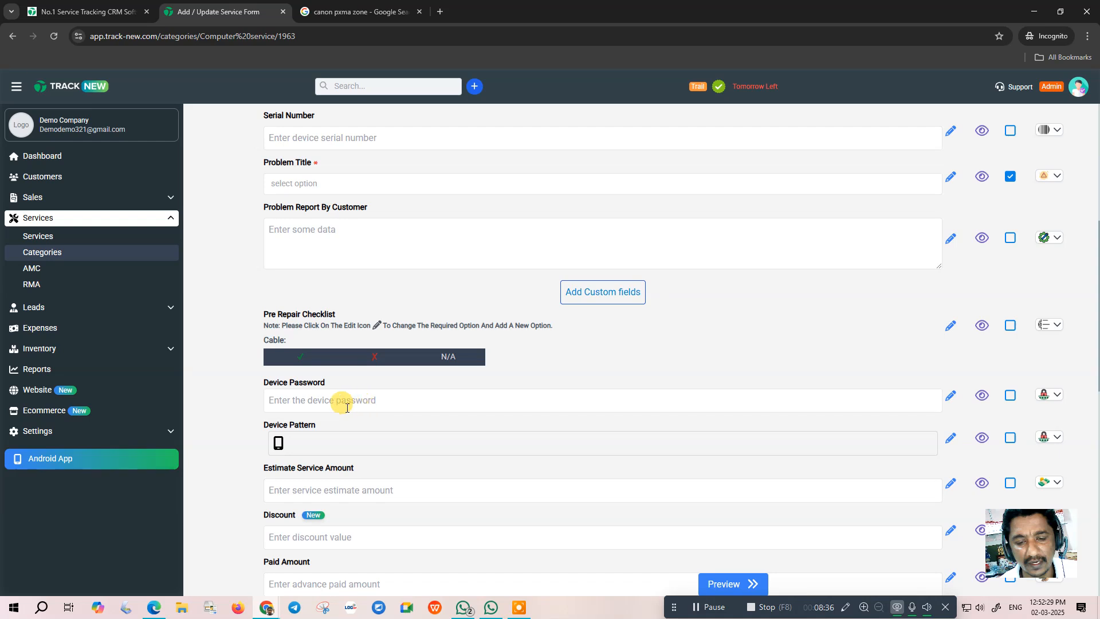
- Hide Device Pattern and Expense Details on the Computer Service form, then preview it
scroll(378, 404, down, 1)
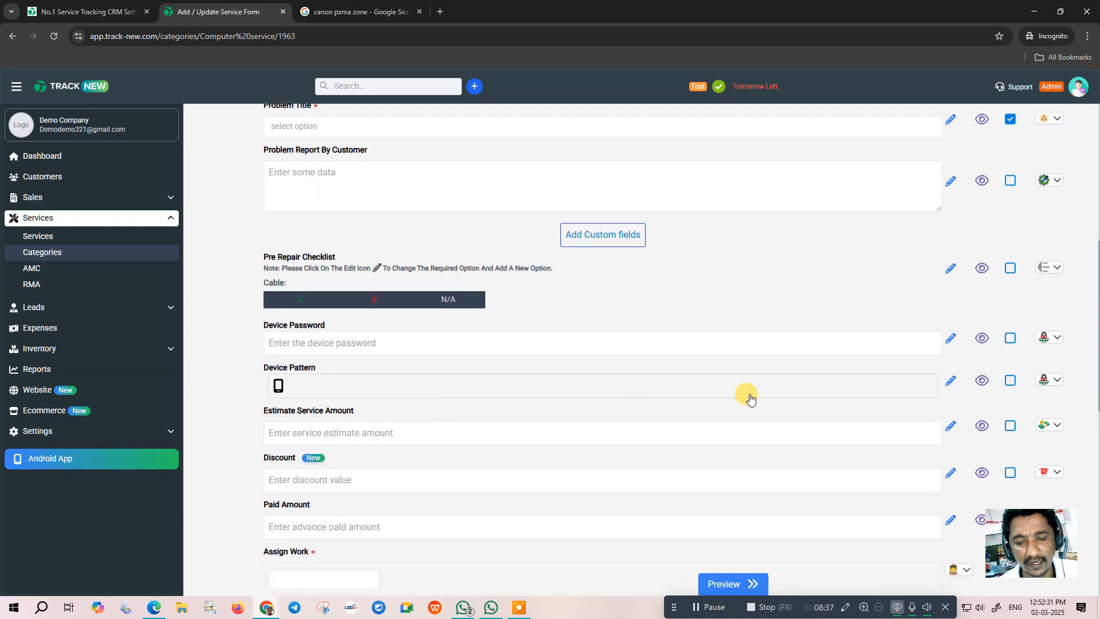
click(982, 380)
scroll(395, 387, down, 2)
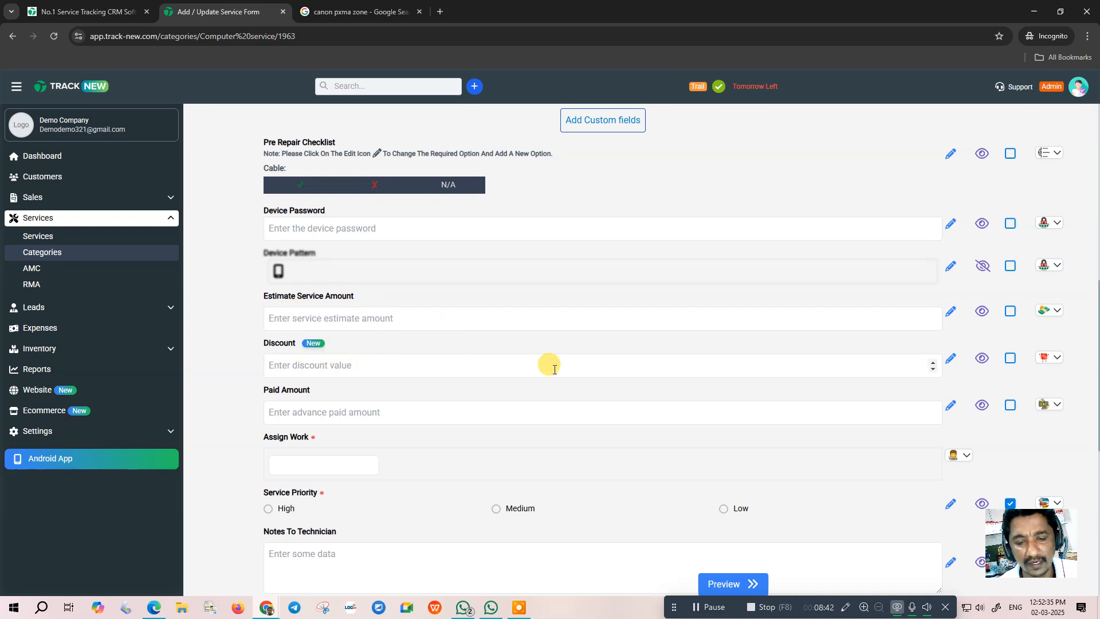
scroll(413, 378, down, 2)
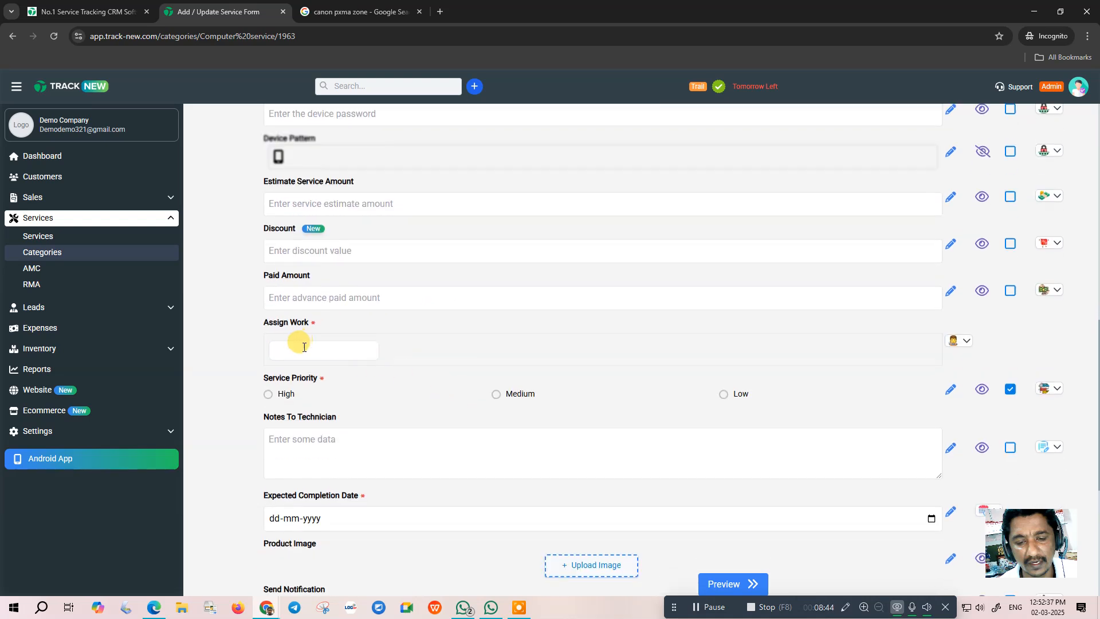
scroll(401, 355, down, 2)
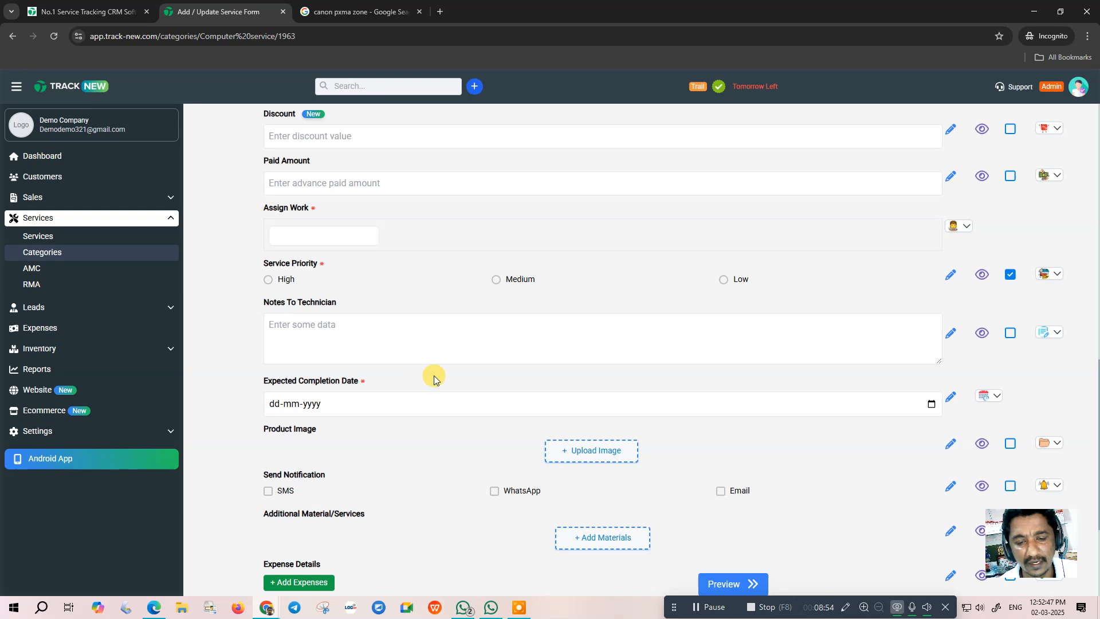
scroll(358, 400, down, 2)
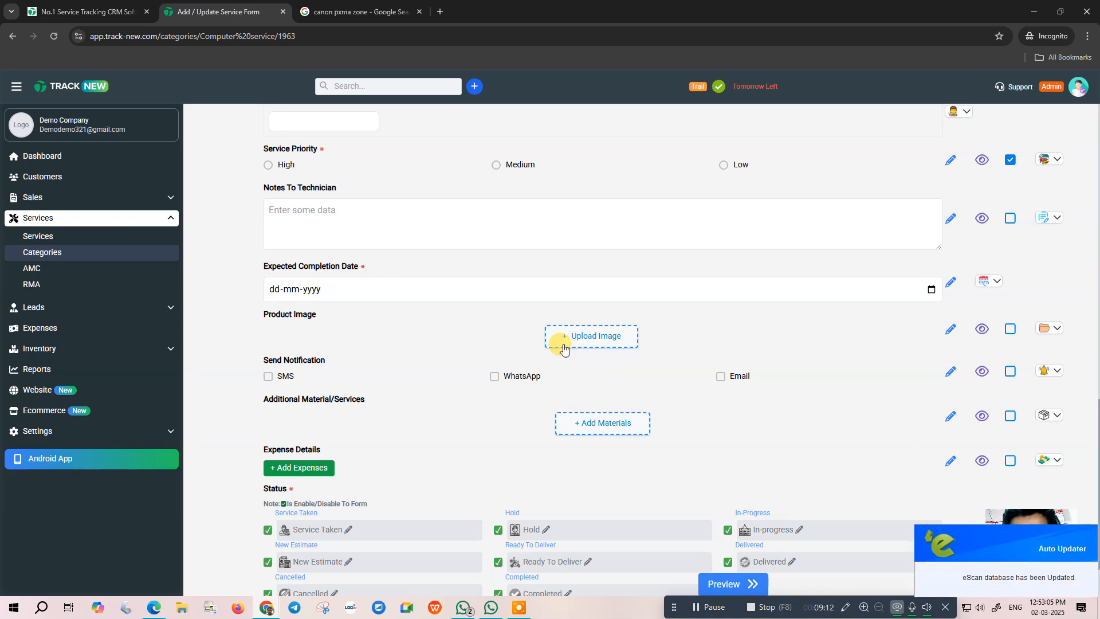
scroll(507, 353, down, 1)
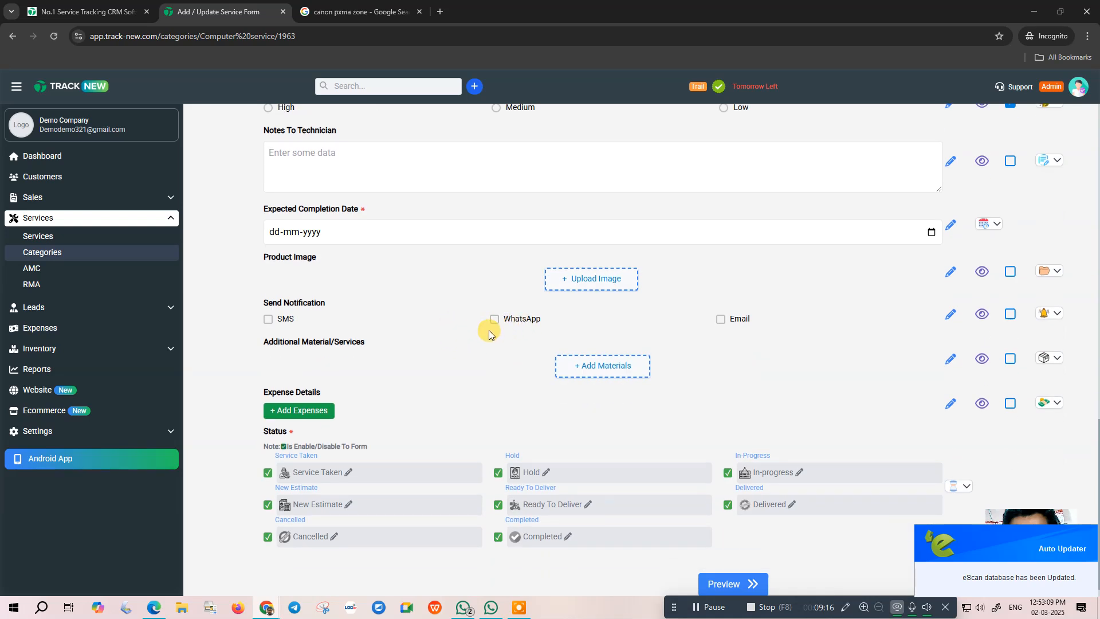
scroll(476, 327, down, 1)
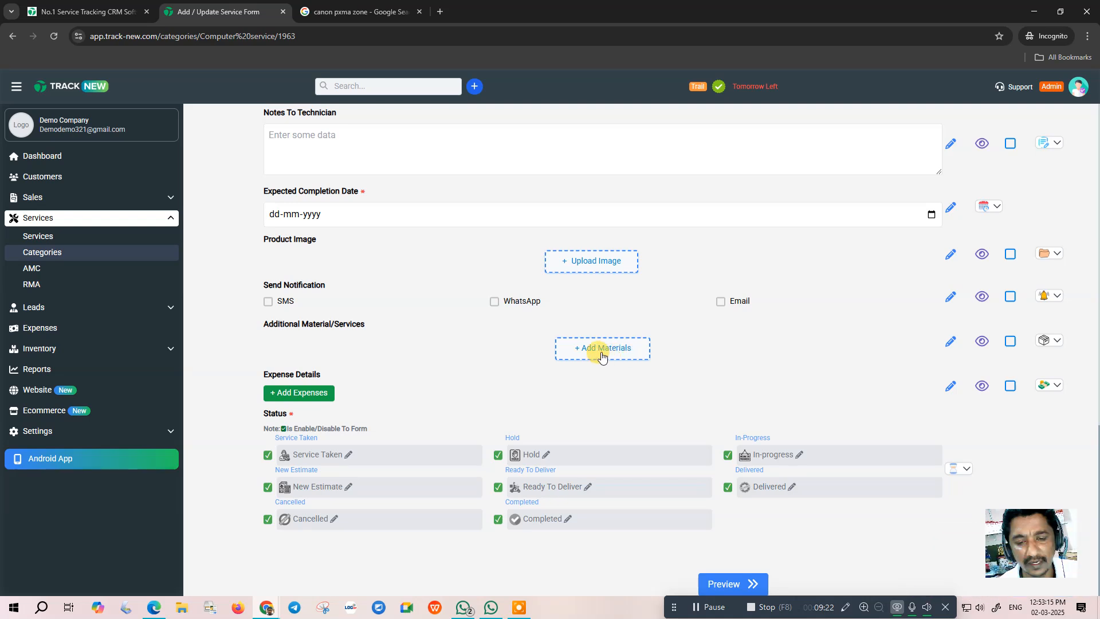
click(981, 391)
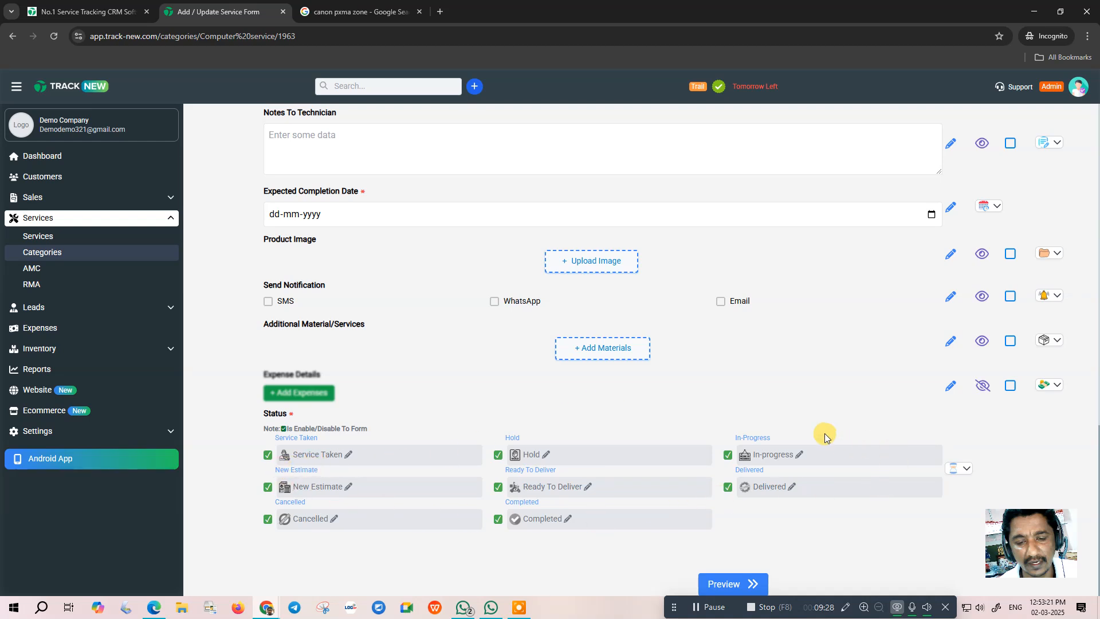
click(724, 583)
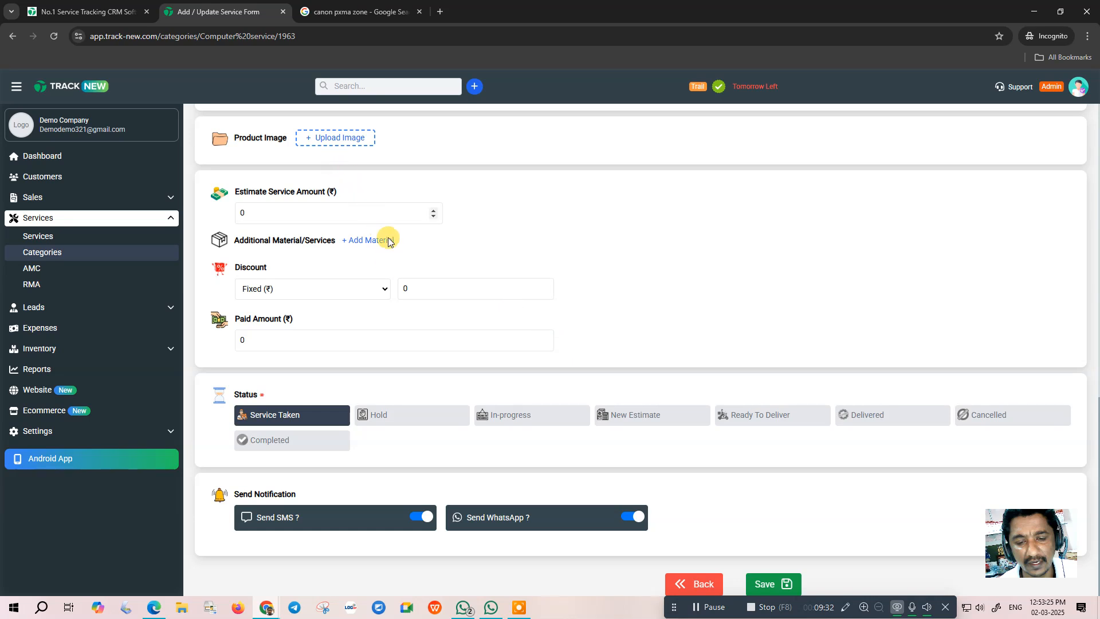
- Save the updated Computer Service form, dismiss the confirmation, and open the Services list
scroll(498, 268, up, 10)
scroll(496, 272, up, 2)
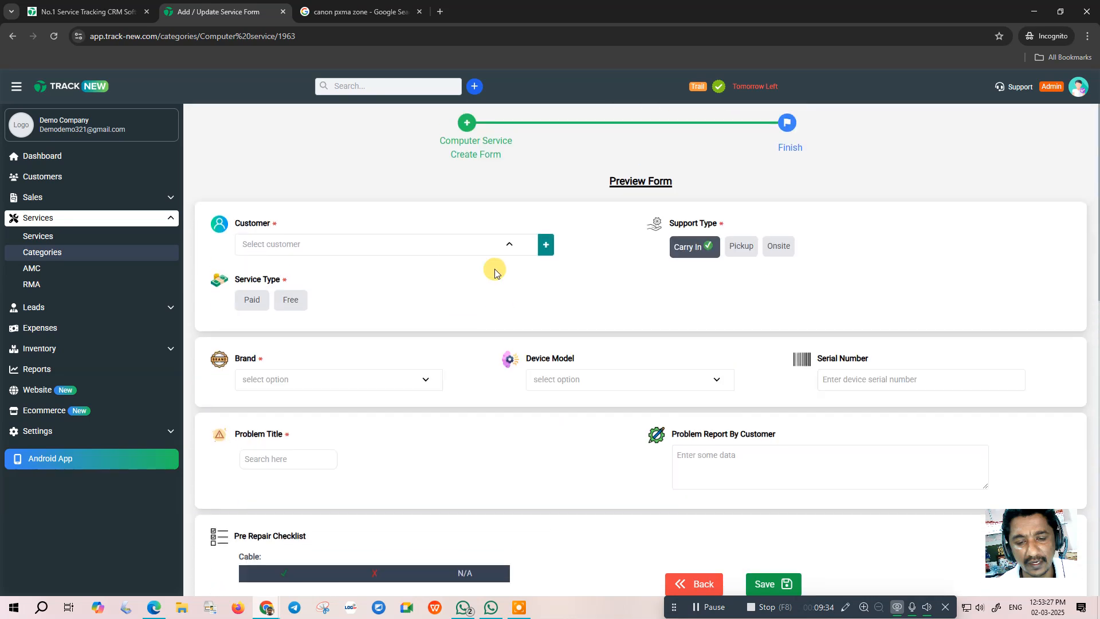
scroll(643, 312, down, 6)
click(772, 584)
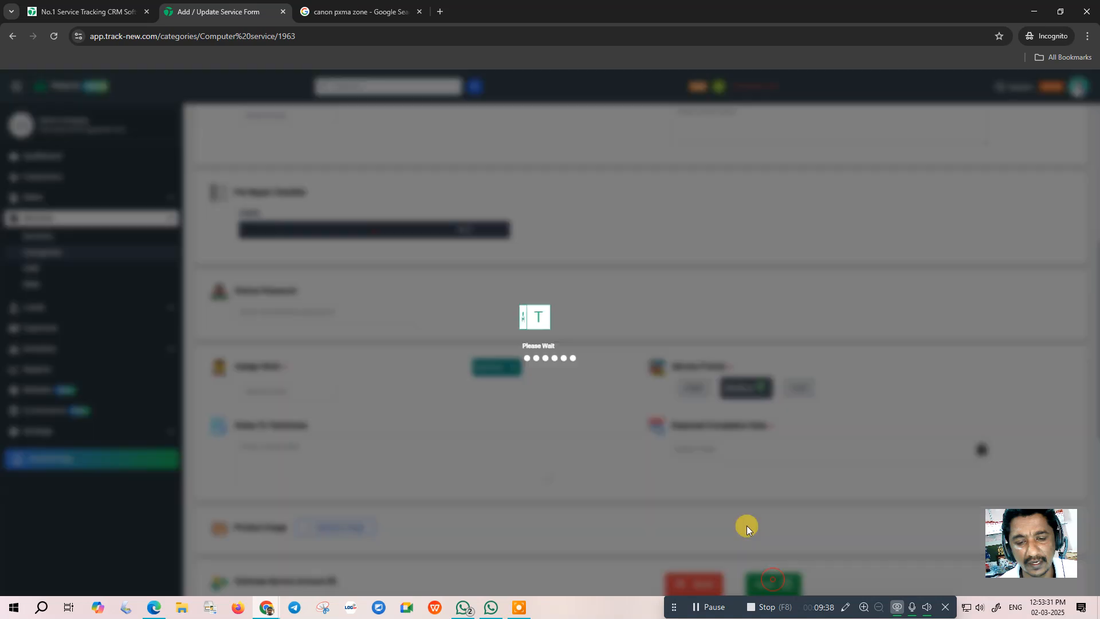
click(548, 367)
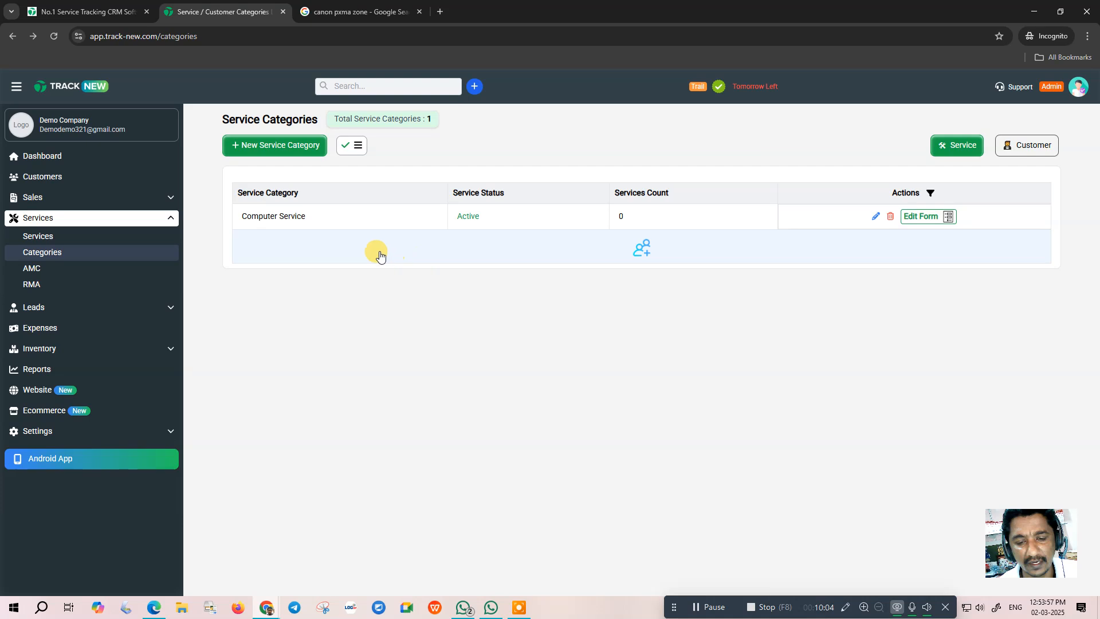
click(47, 237)
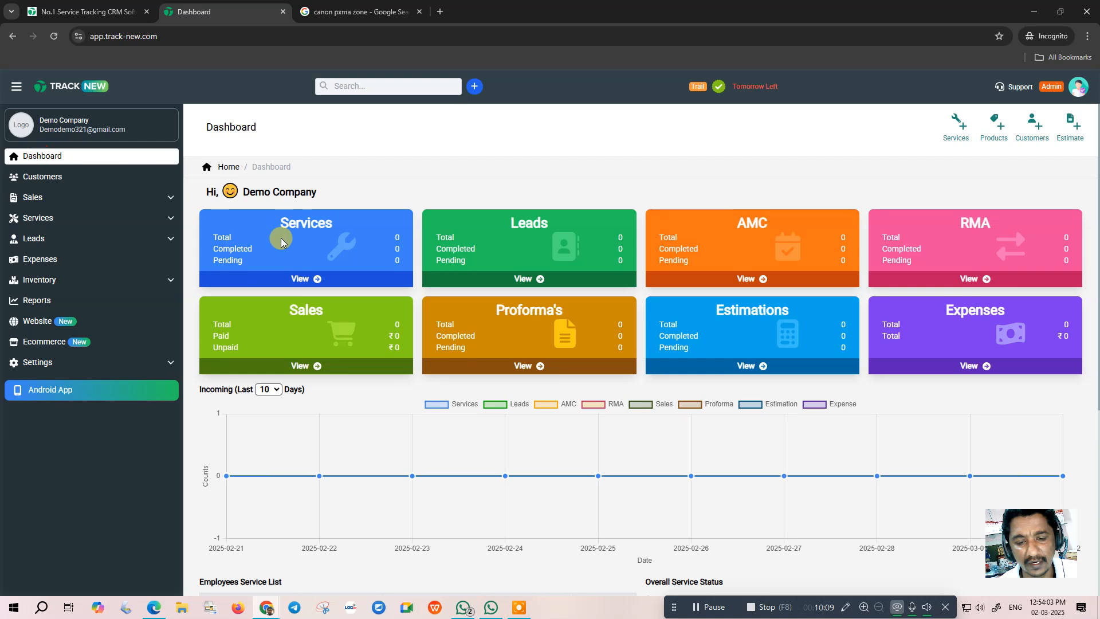
- Start a new Computer Service record and begin choosing its customer
click(308, 278)
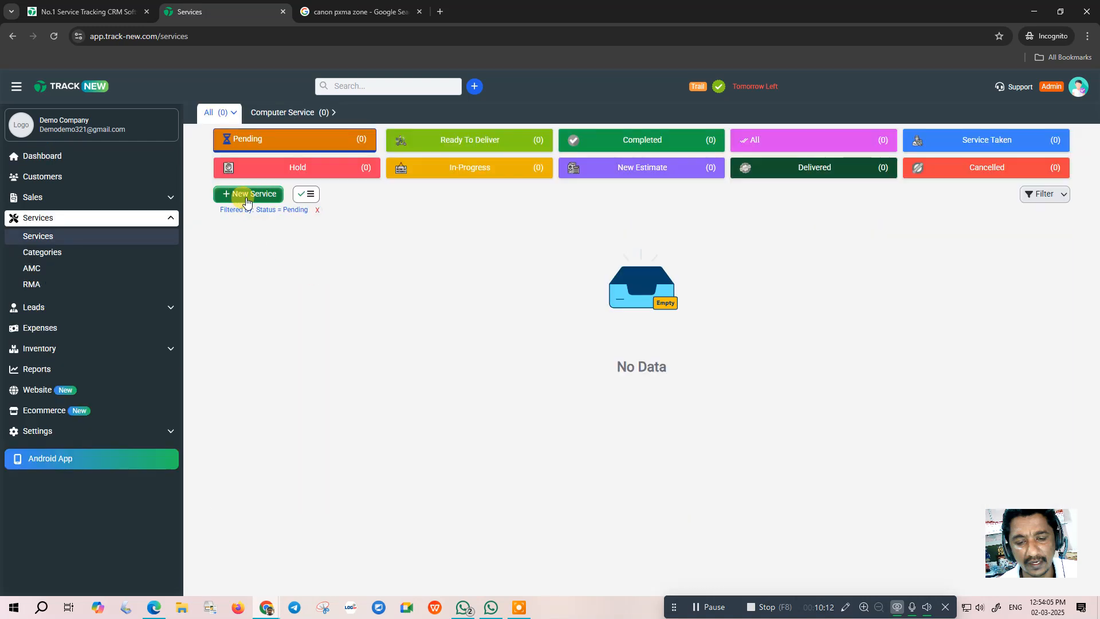
click(243, 197)
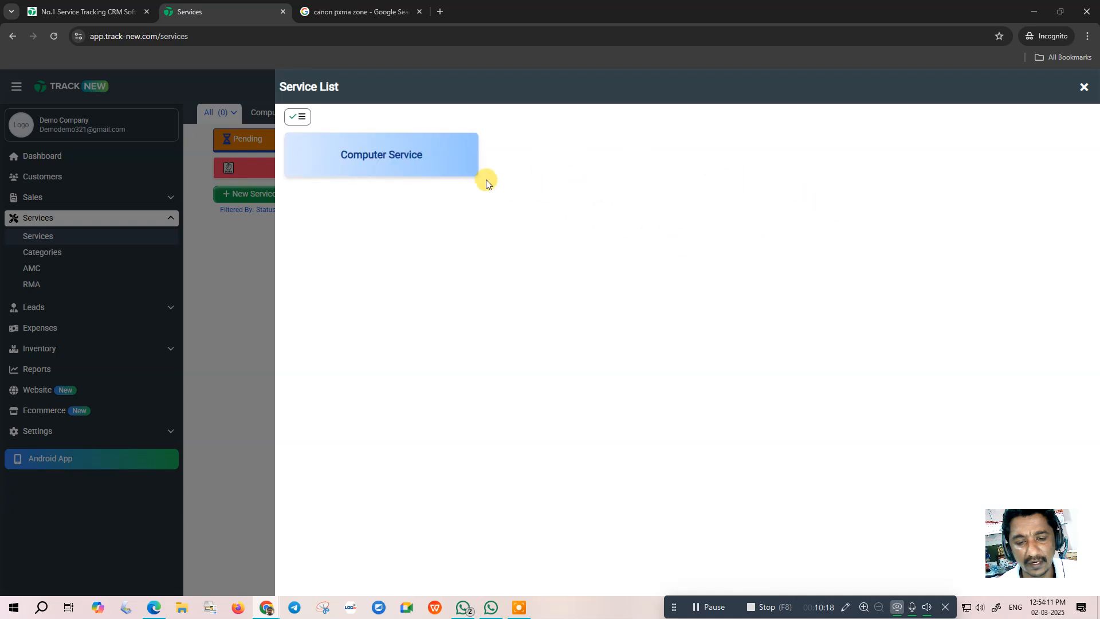
click(381, 155)
click(393, 187)
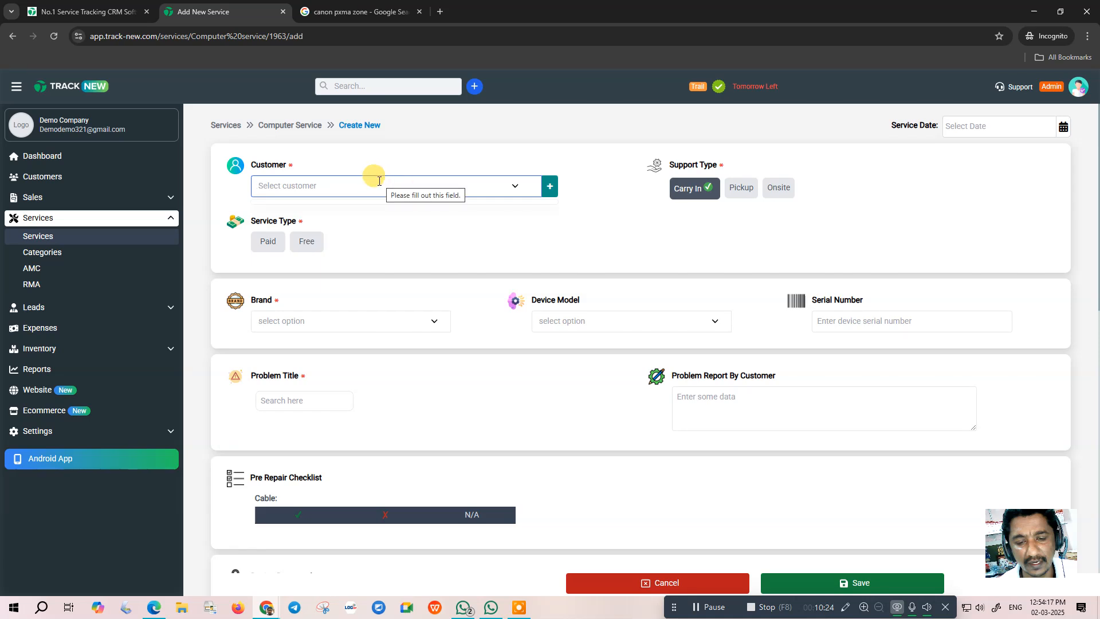
- Register a new customer with their name and phone number and attach them to the service
text(nana)
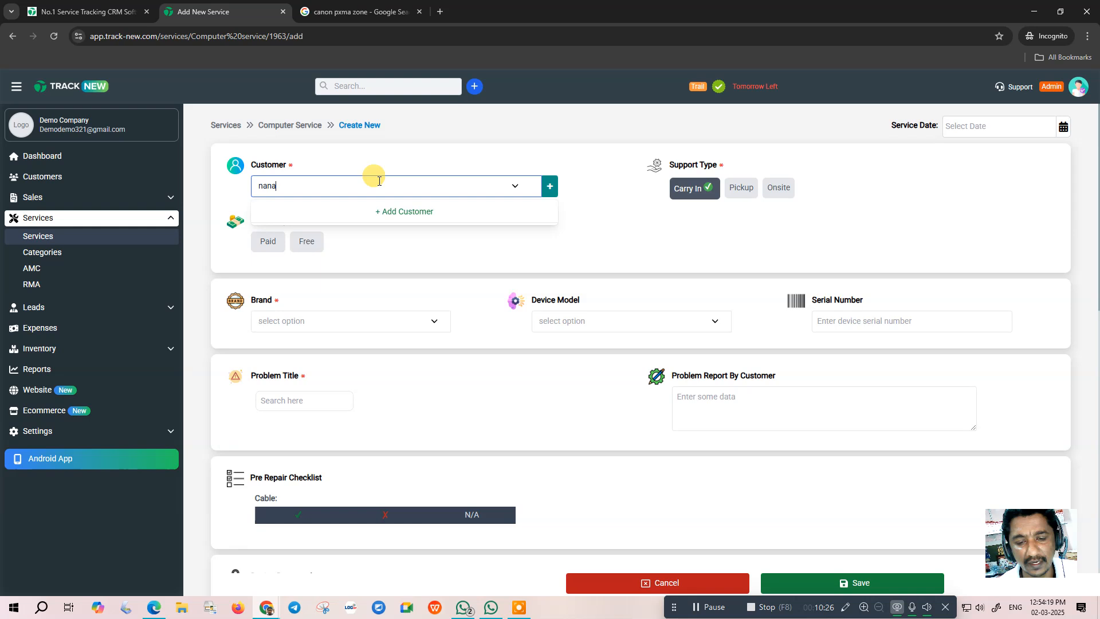
click(394, 212)
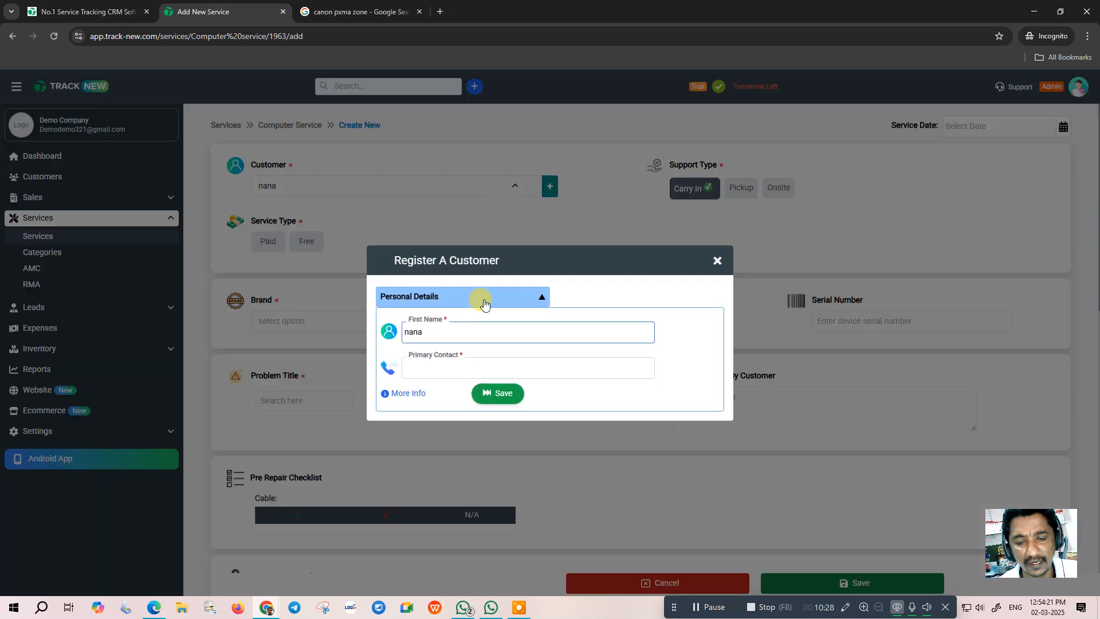
drag(425, 331, 359, 267)
text(Nanda)
key(Tab)
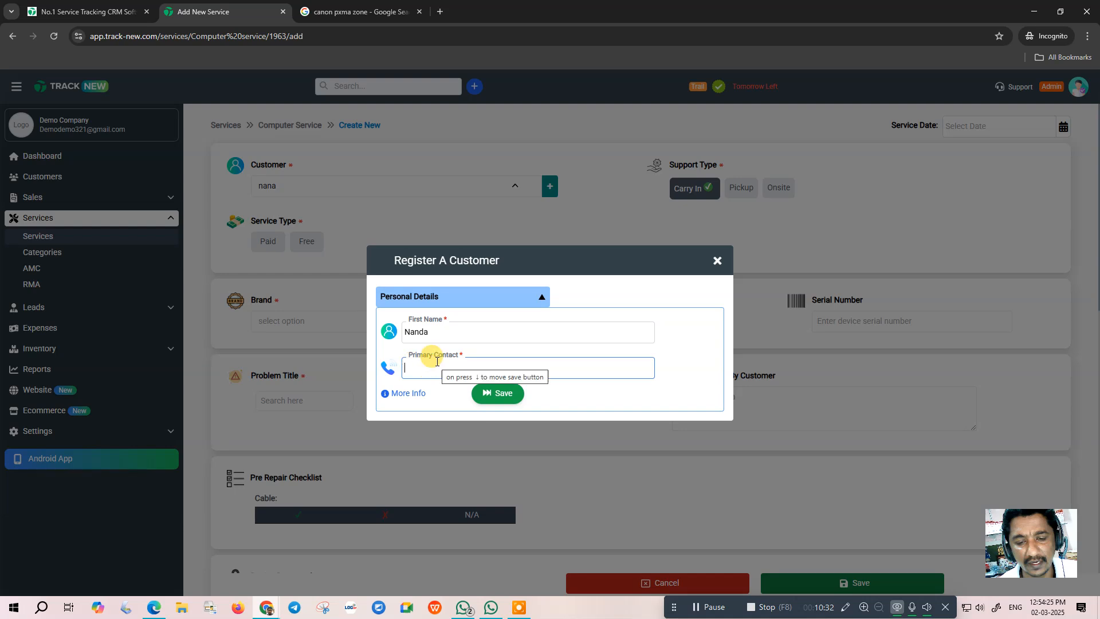
text(987)
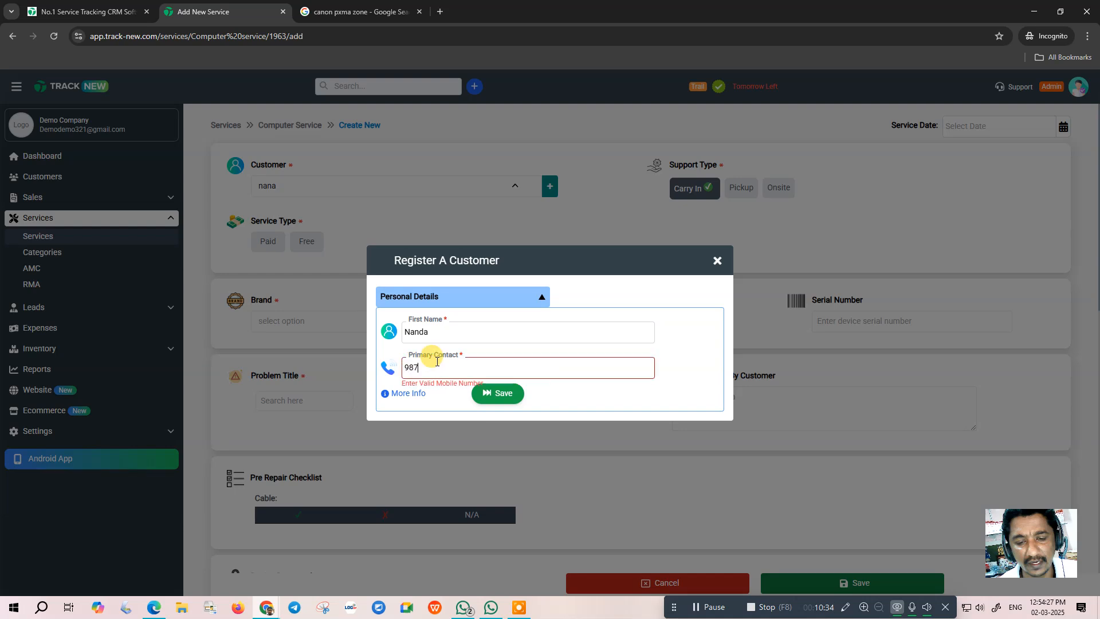
text(6543212)
click(507, 395)
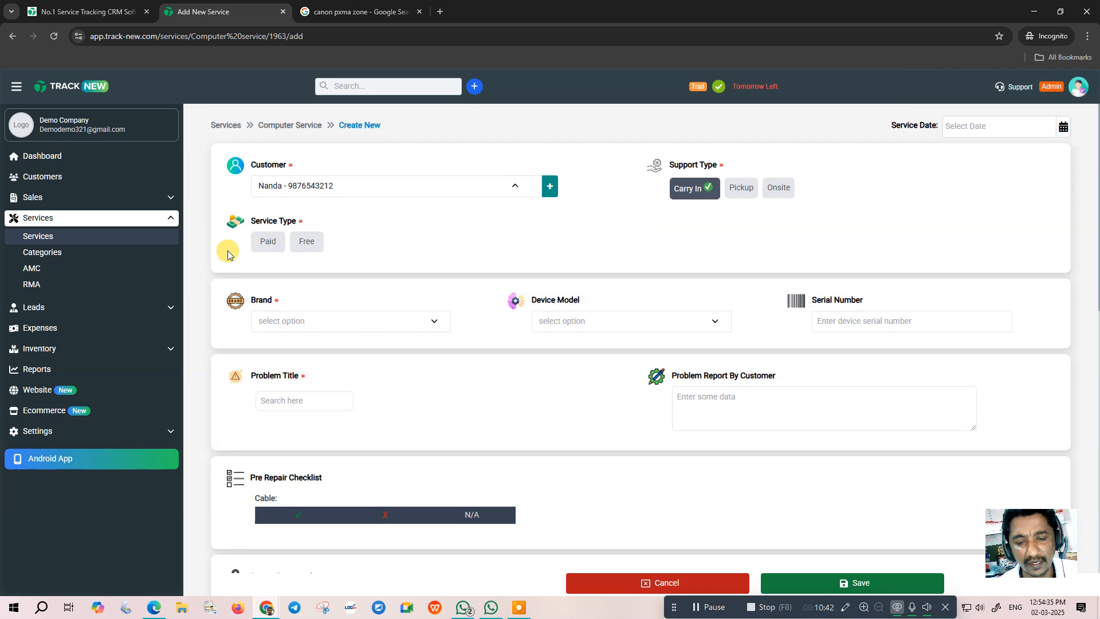
- Mark the service Paid and enter DELL latitude, serial, 'No display' and 'computer not work'
click(267, 240)
click(289, 323)
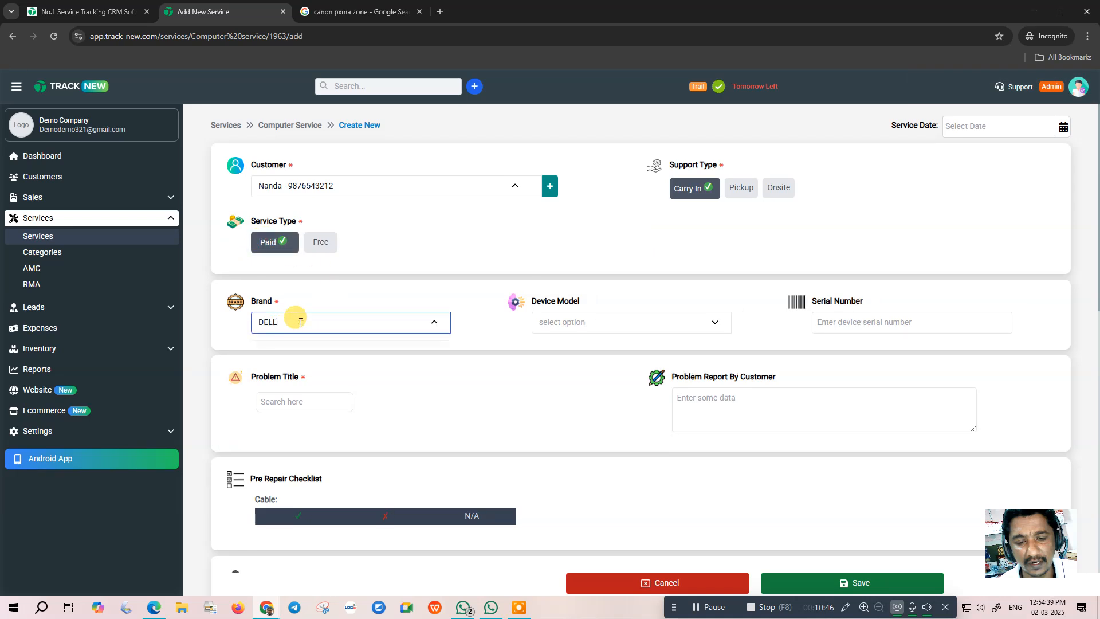
click(552, 322)
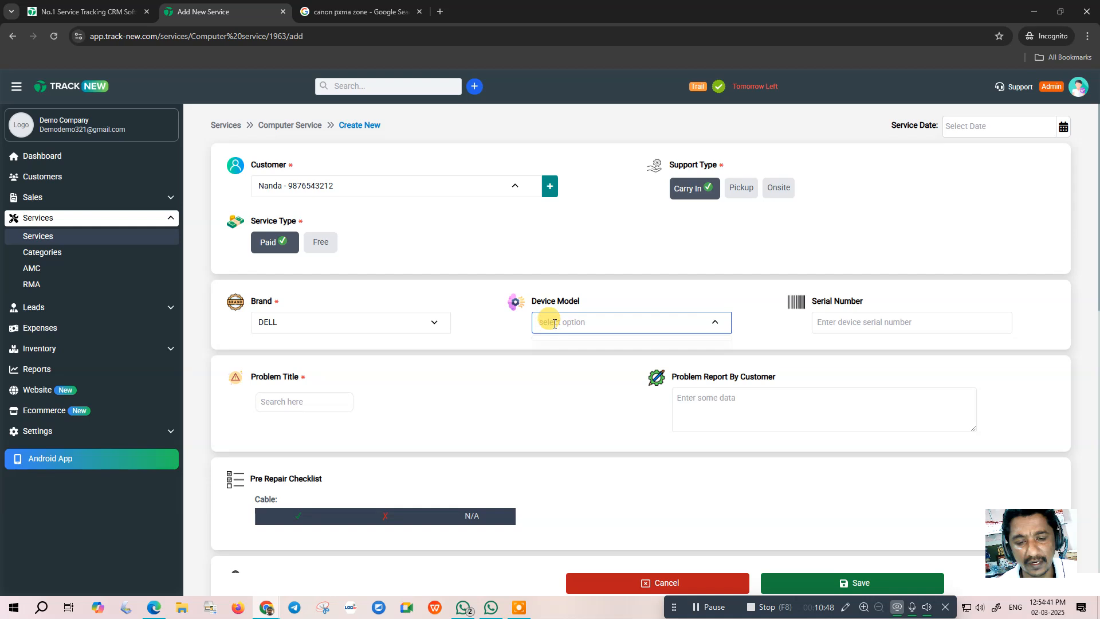
text(latitude)
click(850, 318)
text(ANBDJD)
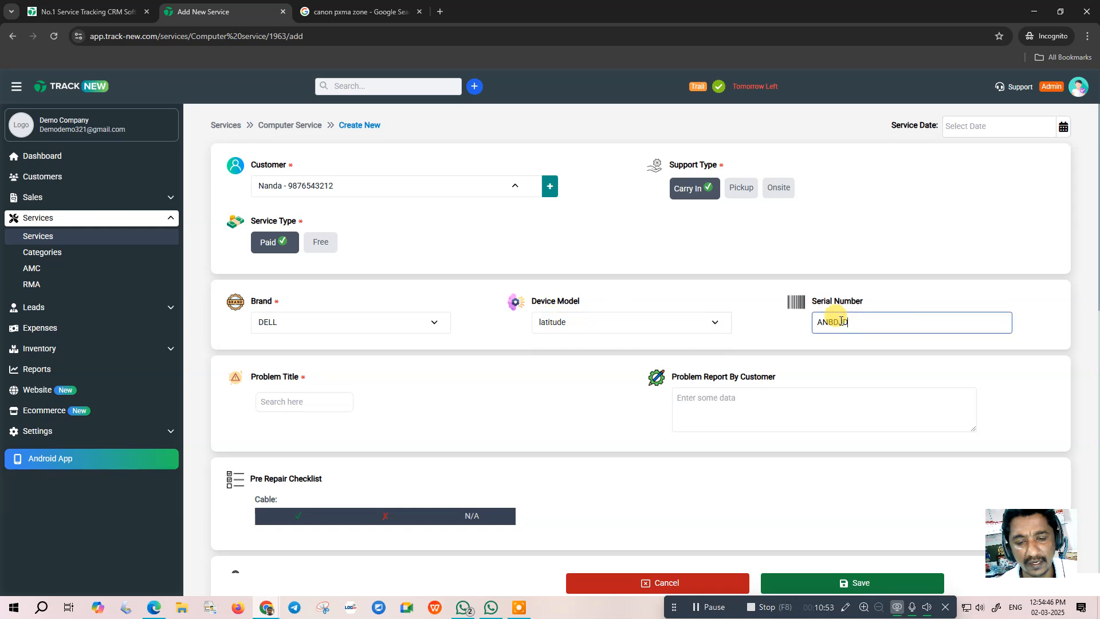
click(304, 401)
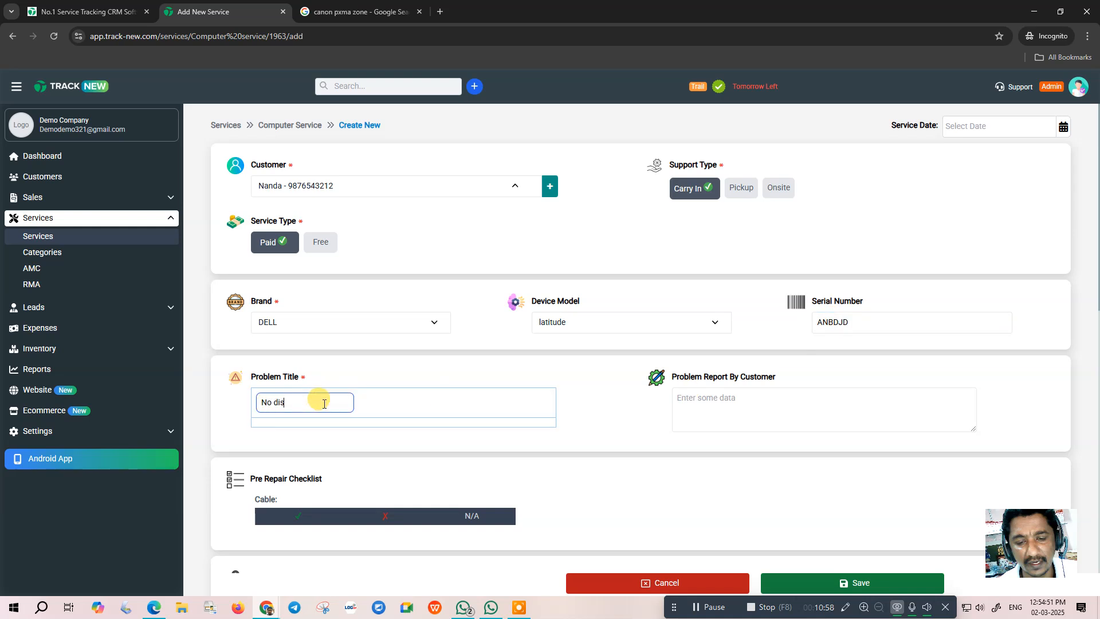
click(709, 403)
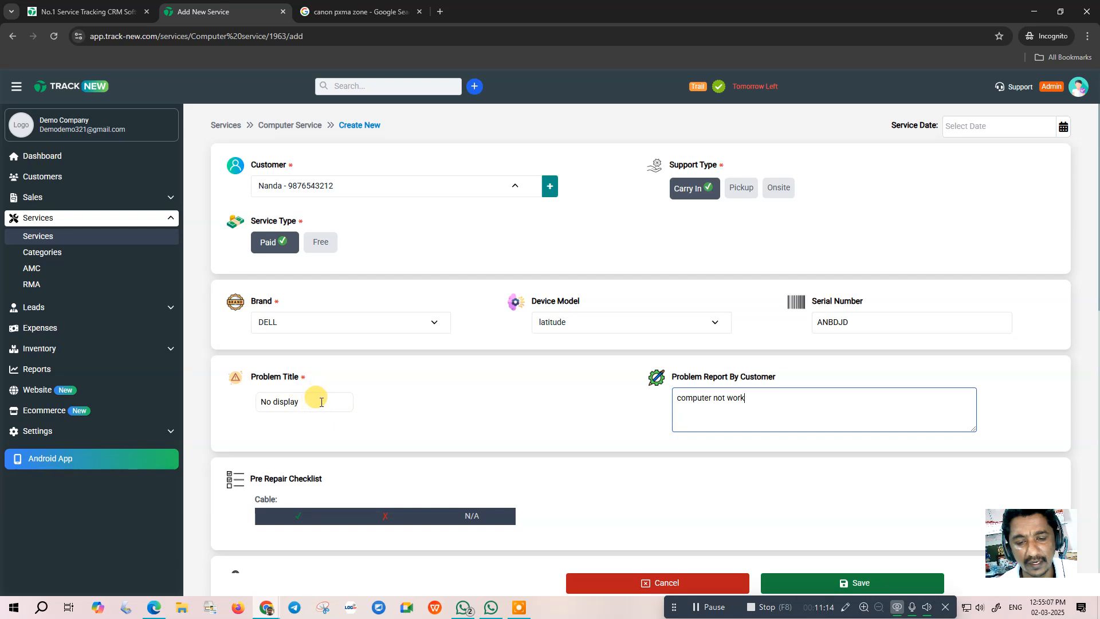
scroll(320, 402, down, 3)
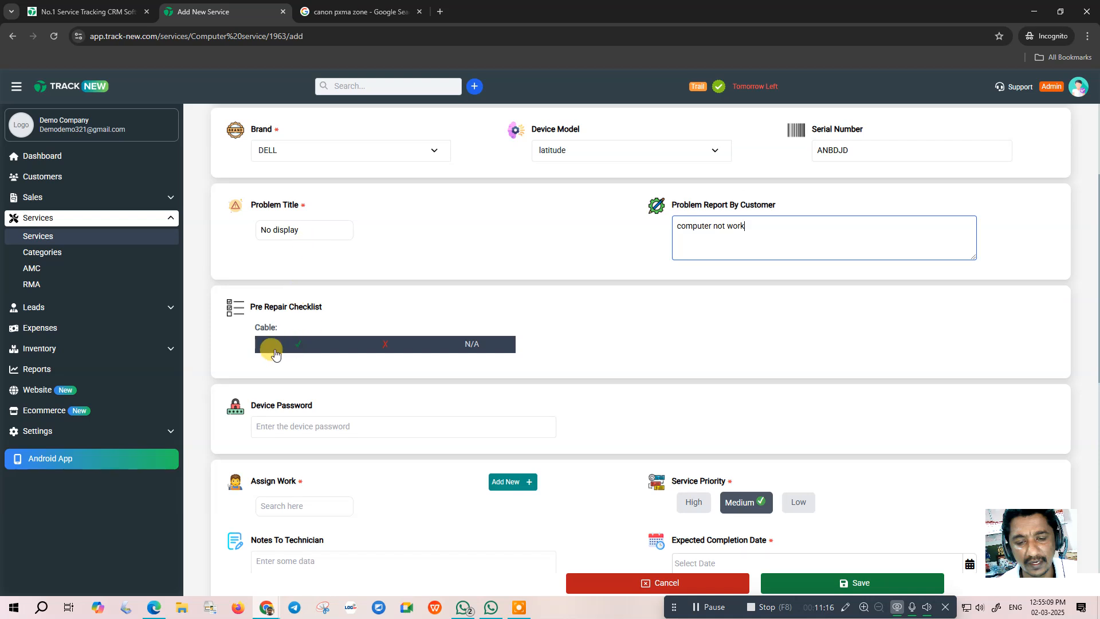
- Mark the cable check N/A and assign the job to Test
click(450, 347)
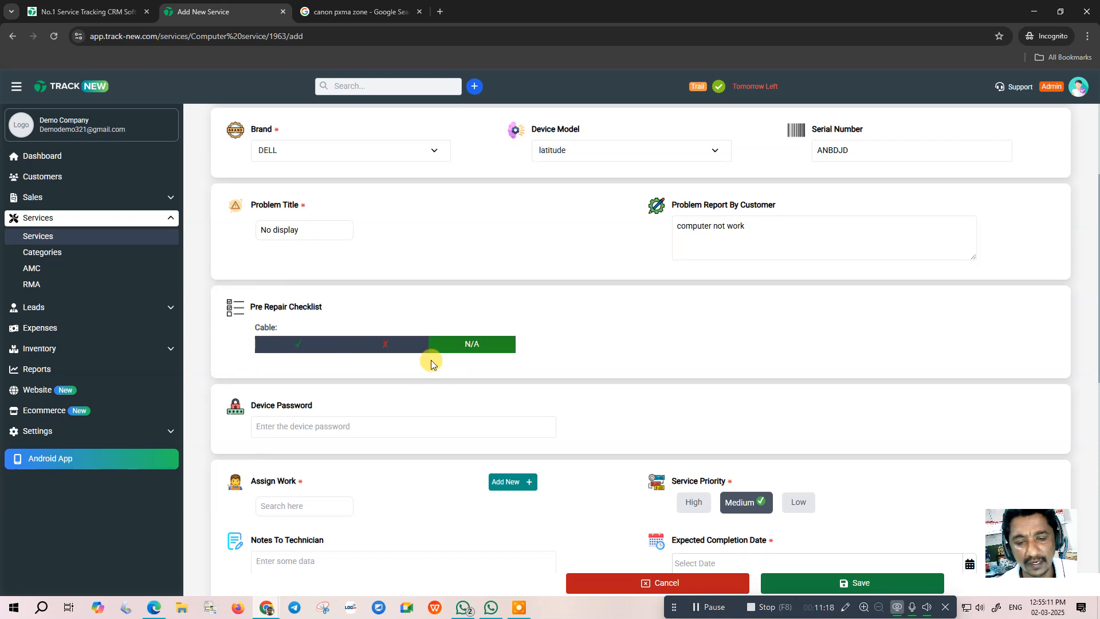
scroll(431, 365, down, 2)
click(308, 313)
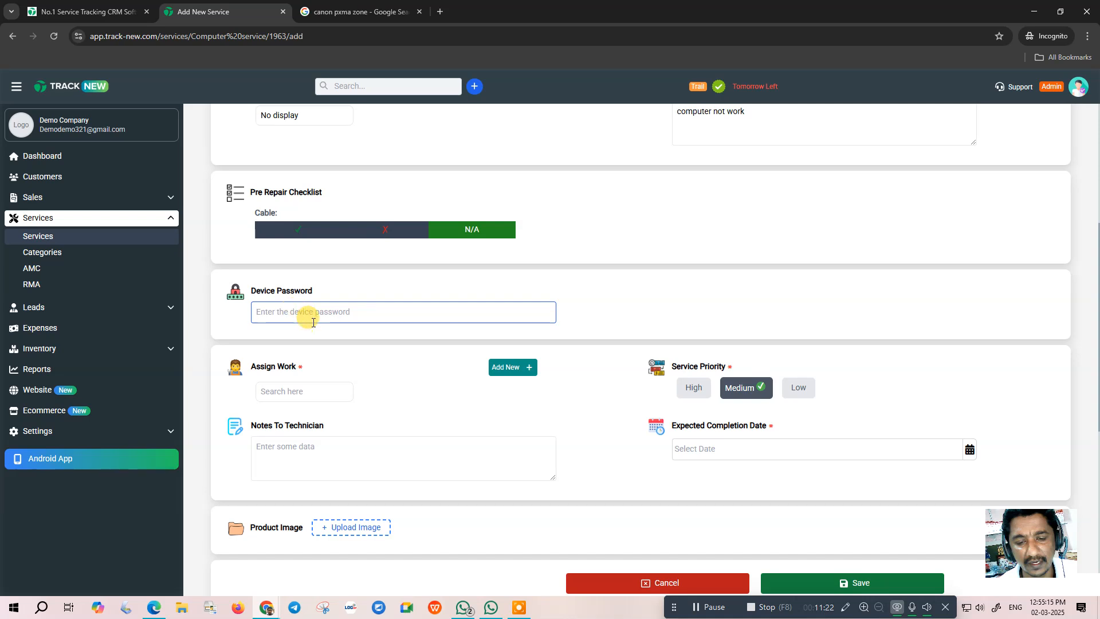
click(296, 393)
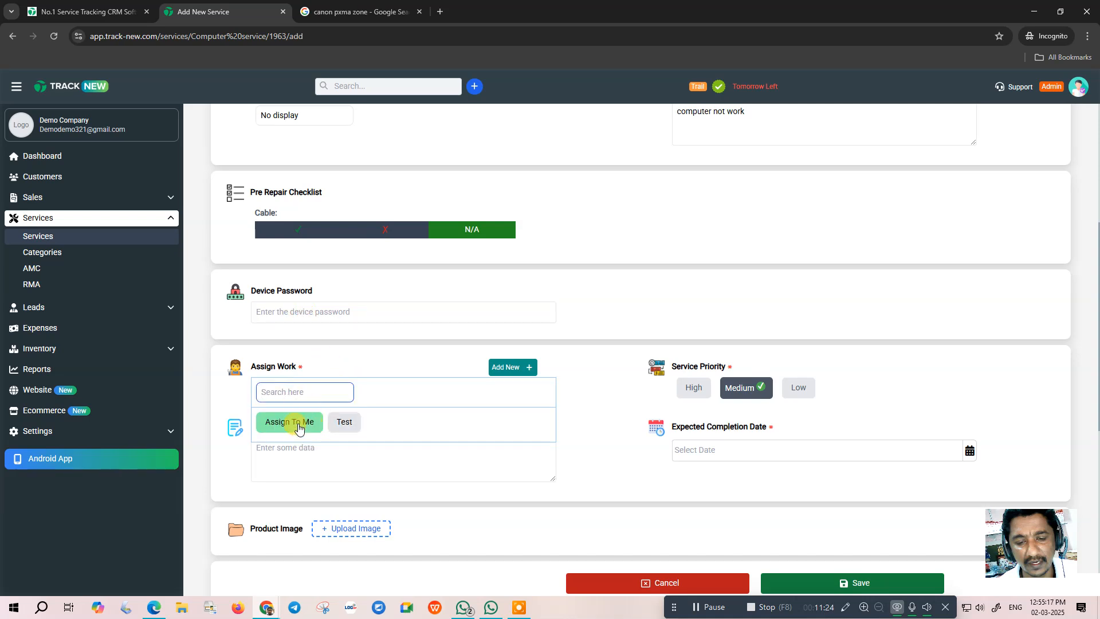
click(343, 420)
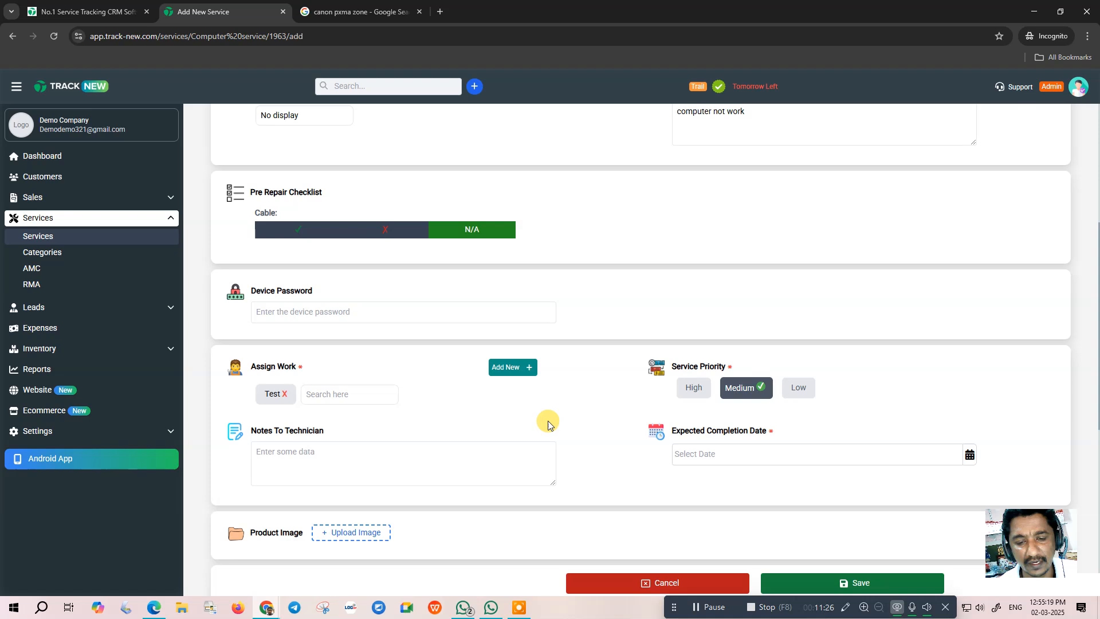
- Add the technician note 'check quick' and set expected completion to 2 March 2025
scroll(528, 388, down, 3)
click(282, 284)
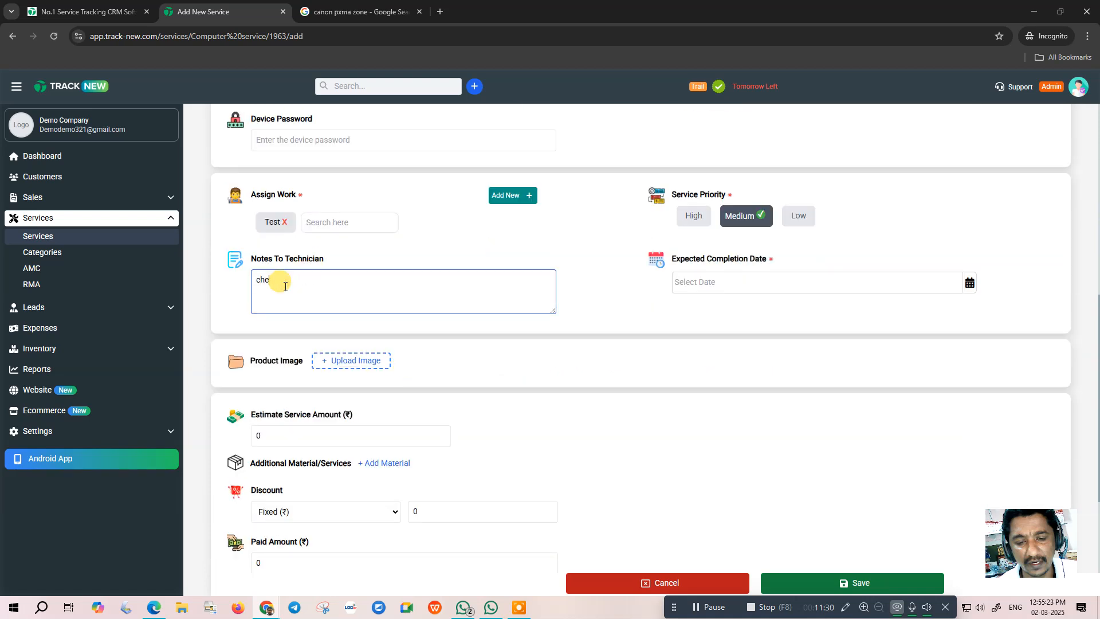
text(check quick)
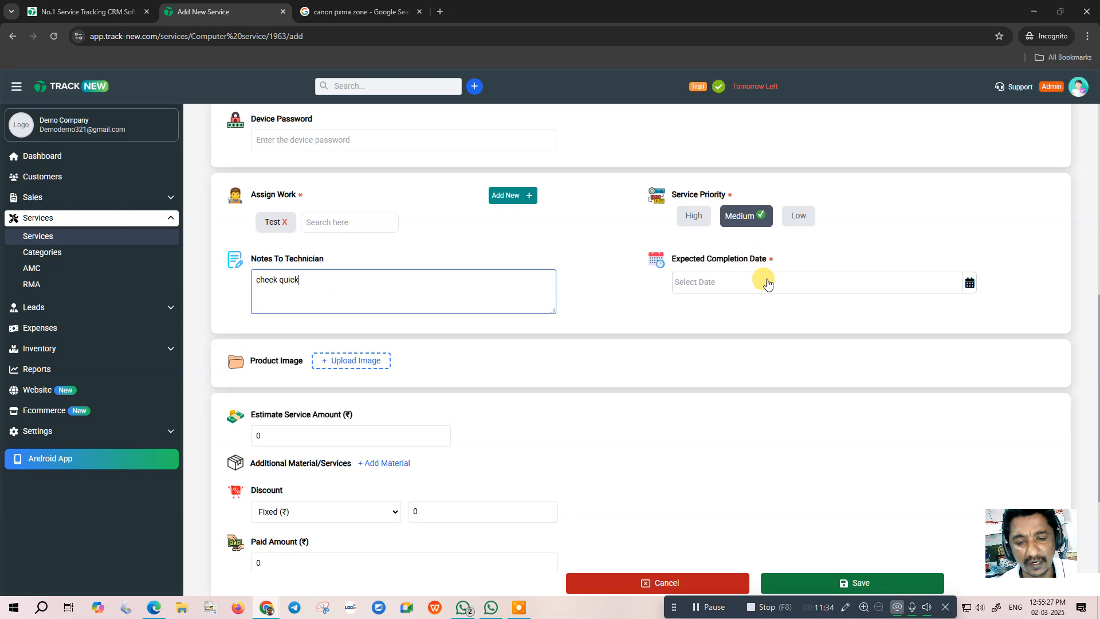
click(745, 281)
click(683, 364)
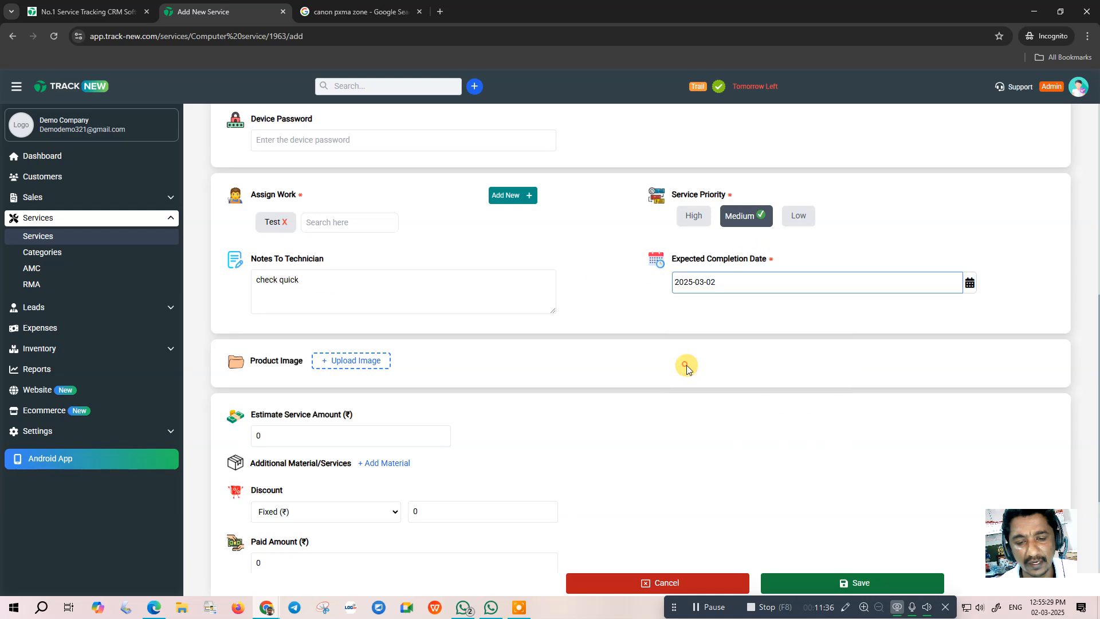
scroll(380, 342, down, 2)
- Attach the camera photo as the product image and set the estimated service amount to 500
click(349, 246)
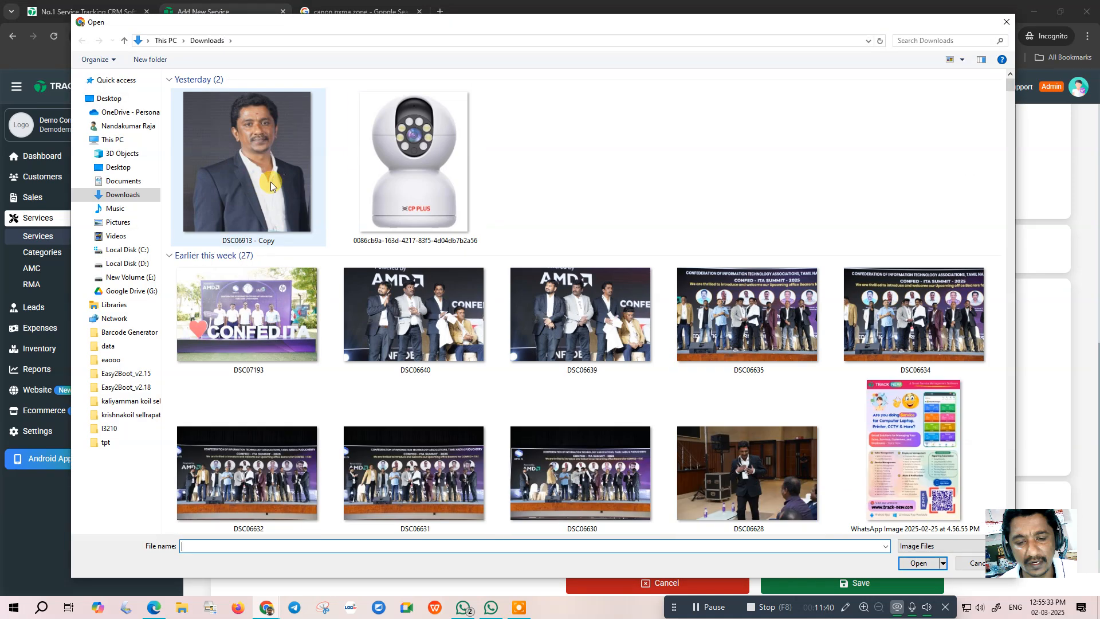
double_click(414, 185)
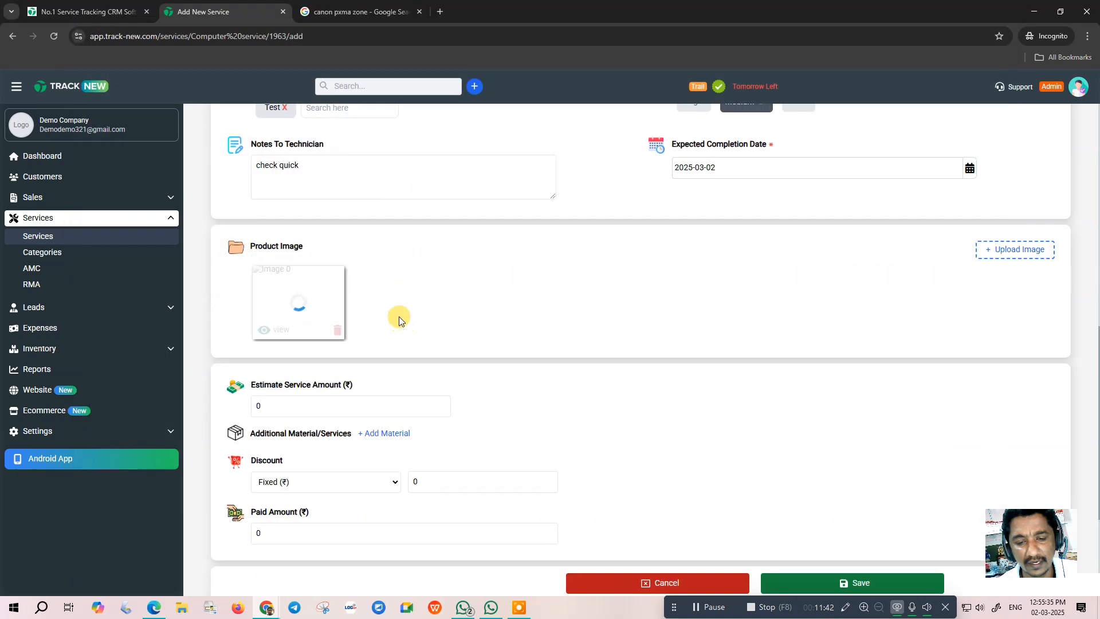
scroll(398, 321, down, 2)
click(268, 290)
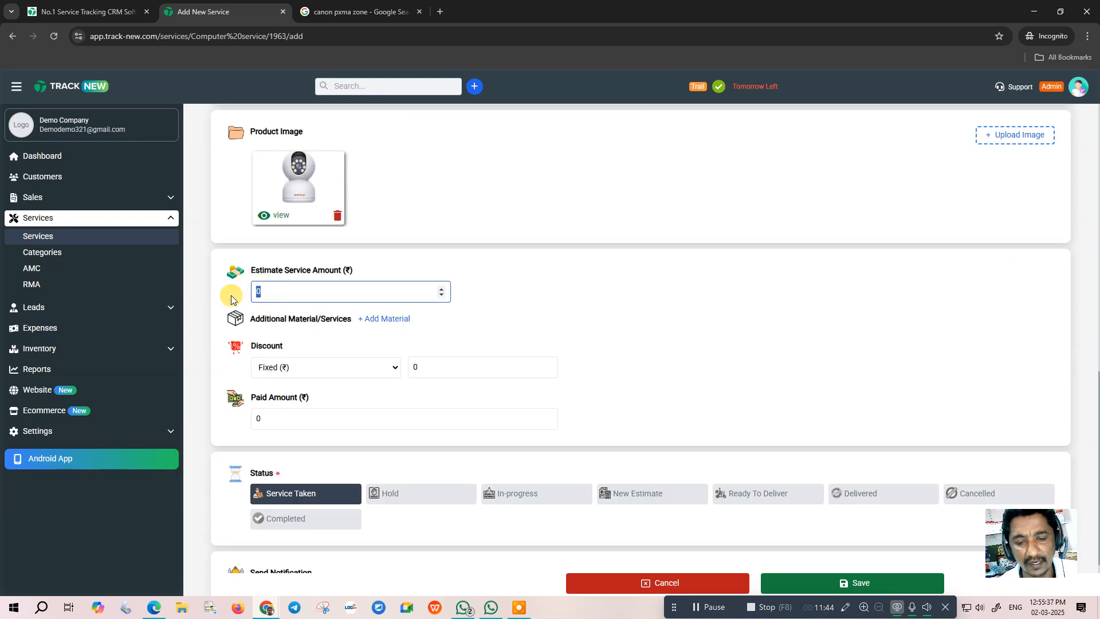
text(500)
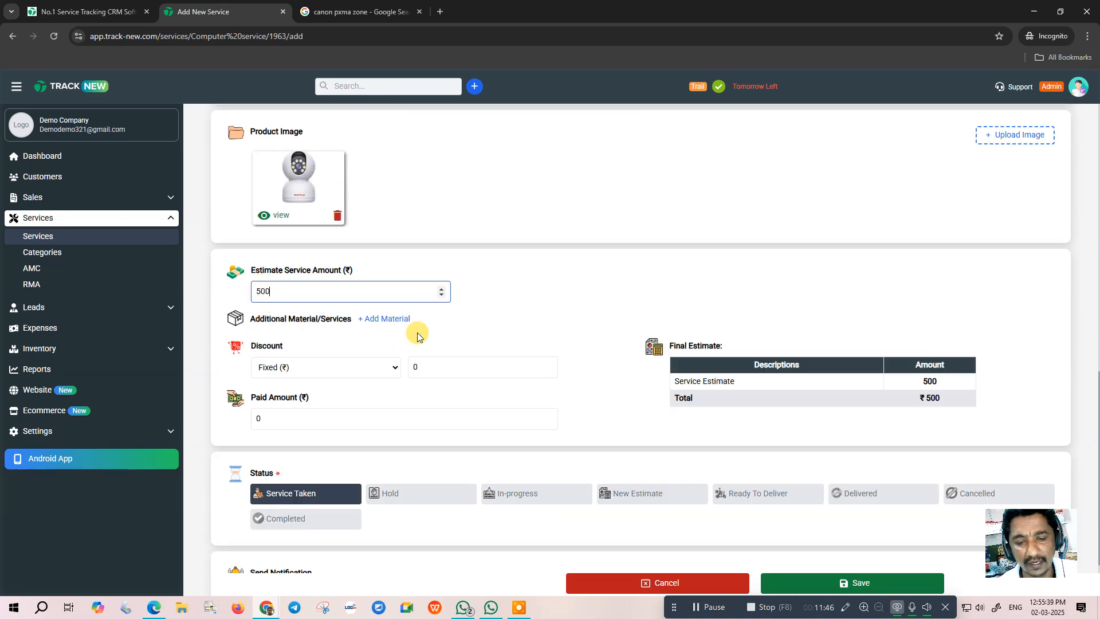
- Switch off the SMS notification and toggle the WhatsApp notification
scroll(469, 390, down, 2)
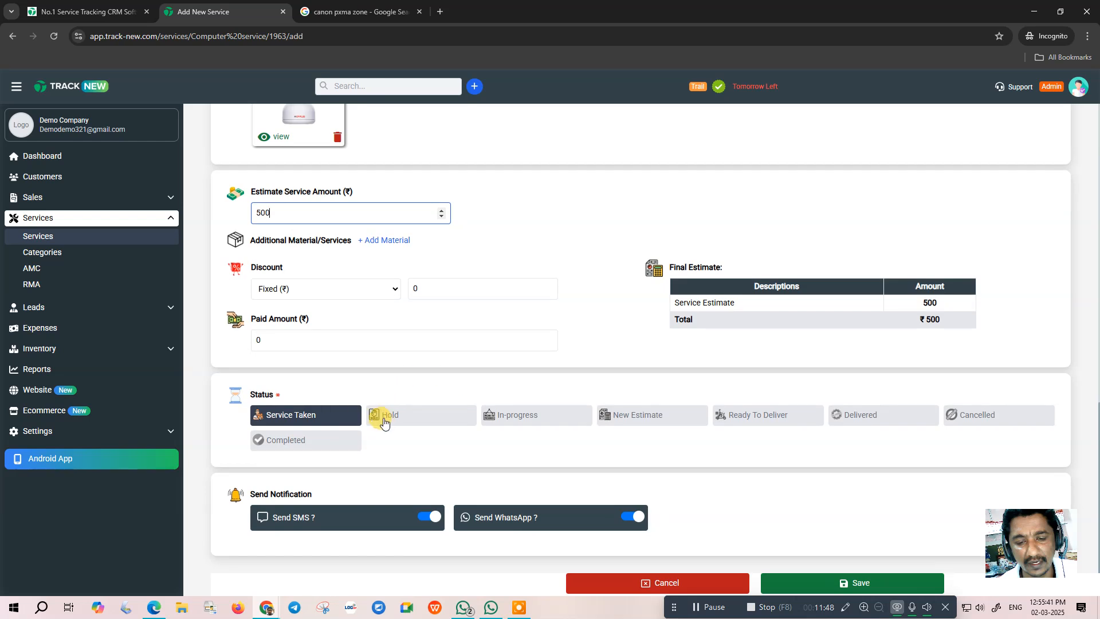
click(430, 517)
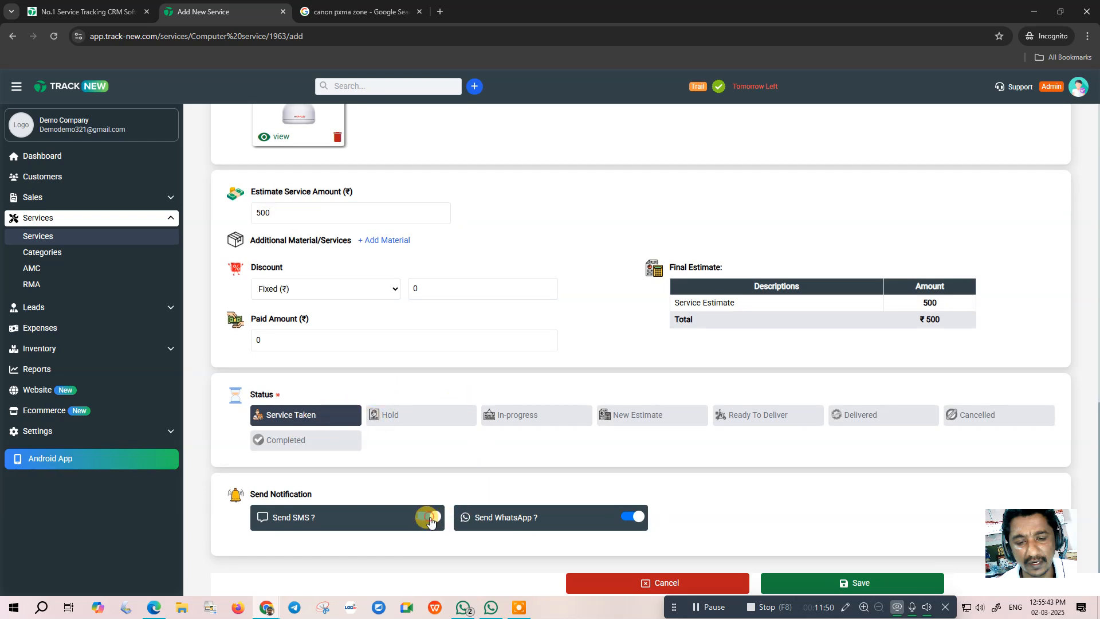
click(633, 517)
- Book service DE00001 ('No Display', assigned to Test), review its Job Sheet and close it
click(836, 584)
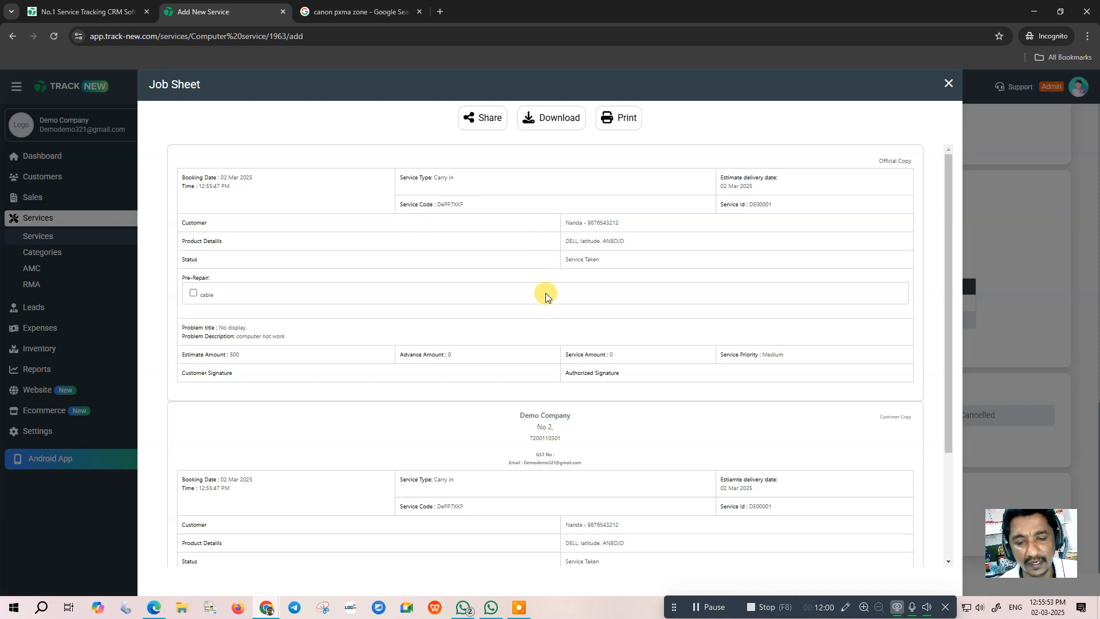
scroll(520, 329, down, 3)
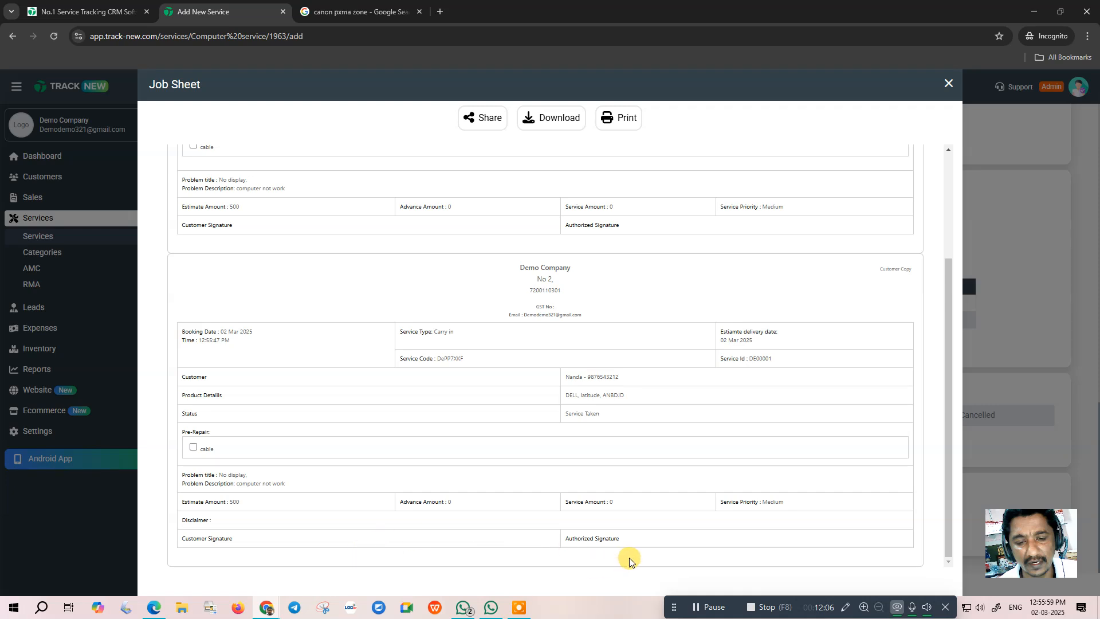
scroll(538, 398, up, 3)
scroll(606, 300, down, 3)
click(949, 86)
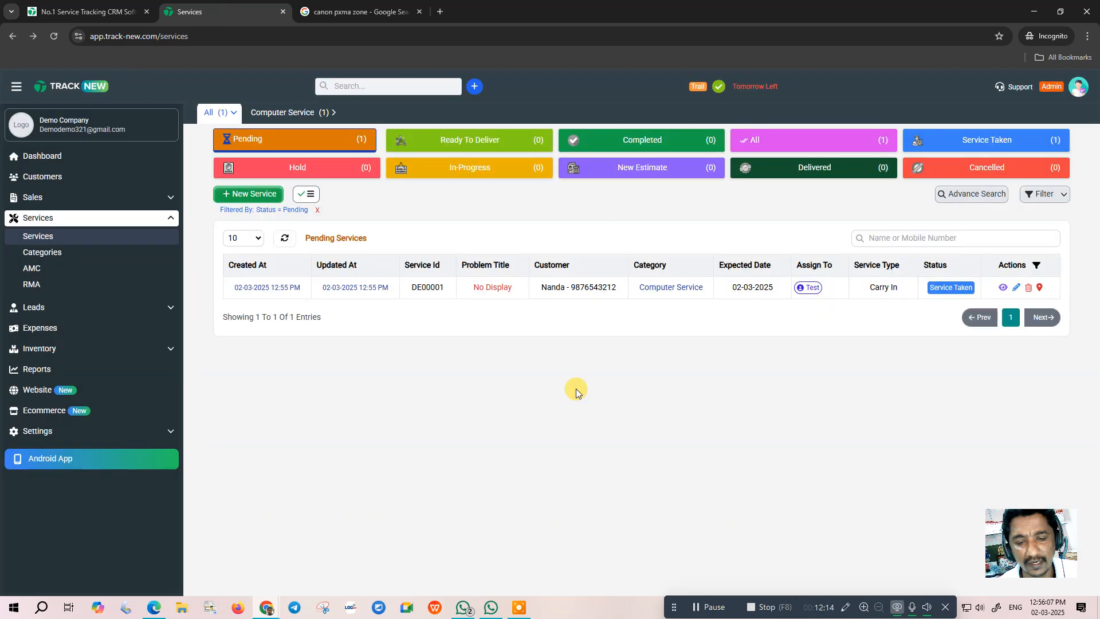
click(951, 287)
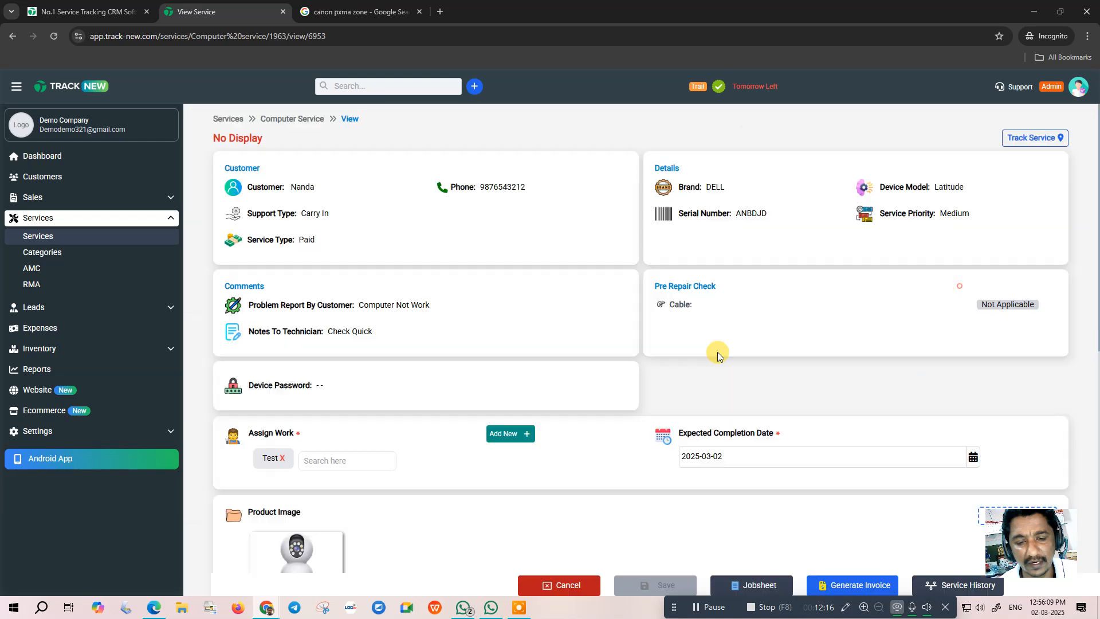
scroll(389, 405, down, 1)
scroll(390, 405, down, 5)
scroll(344, 321, up, 2)
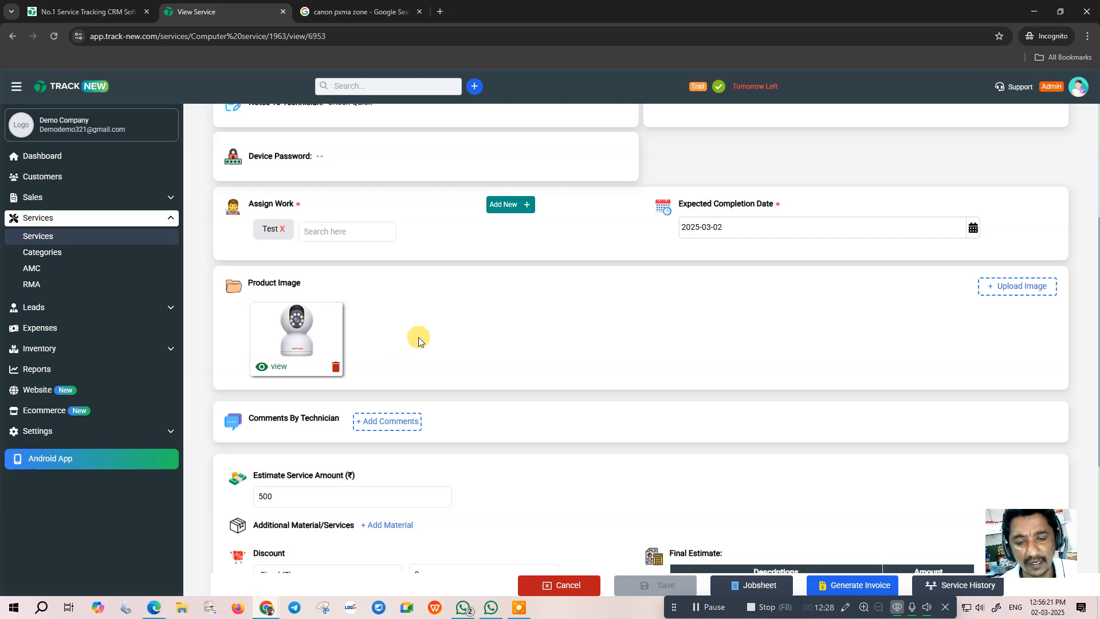
scroll(401, 332, up, 5)
click(49, 238)
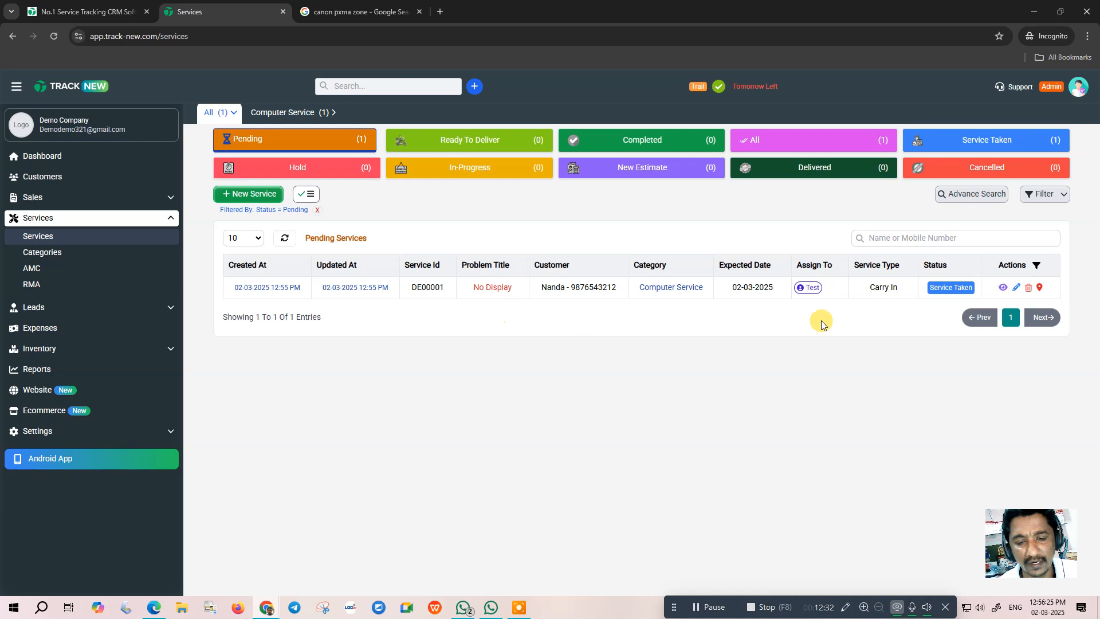
click(813, 289)
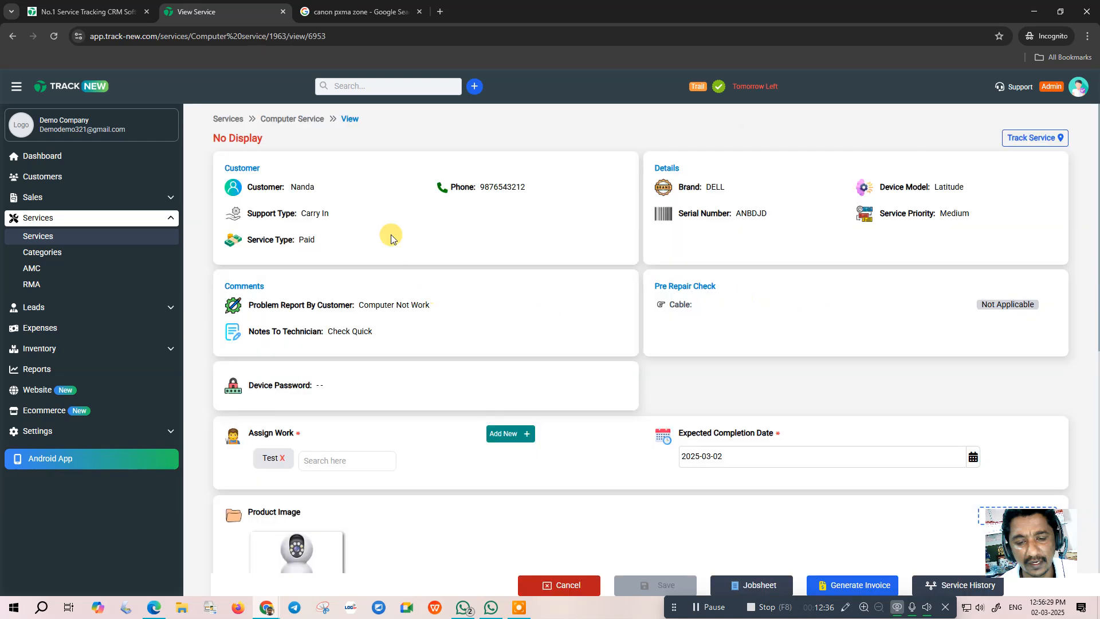
scroll(459, 284, down, 10)
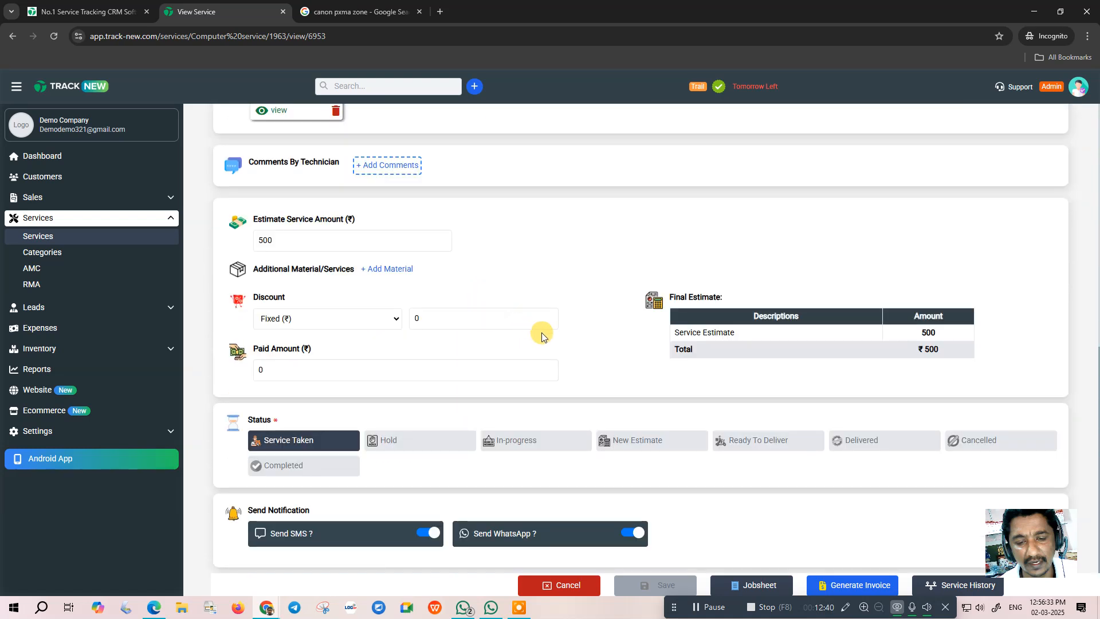
scroll(535, 331, up, 4)
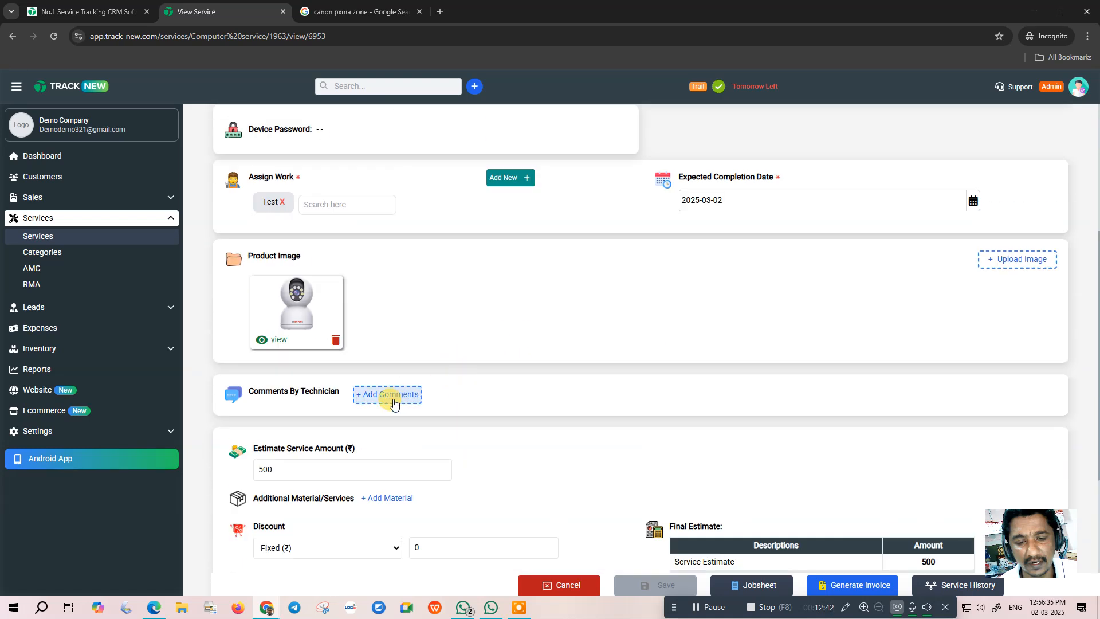
- Add the technician comment 'RAM issue change new ram' and save the service as In-progress
click(396, 404)
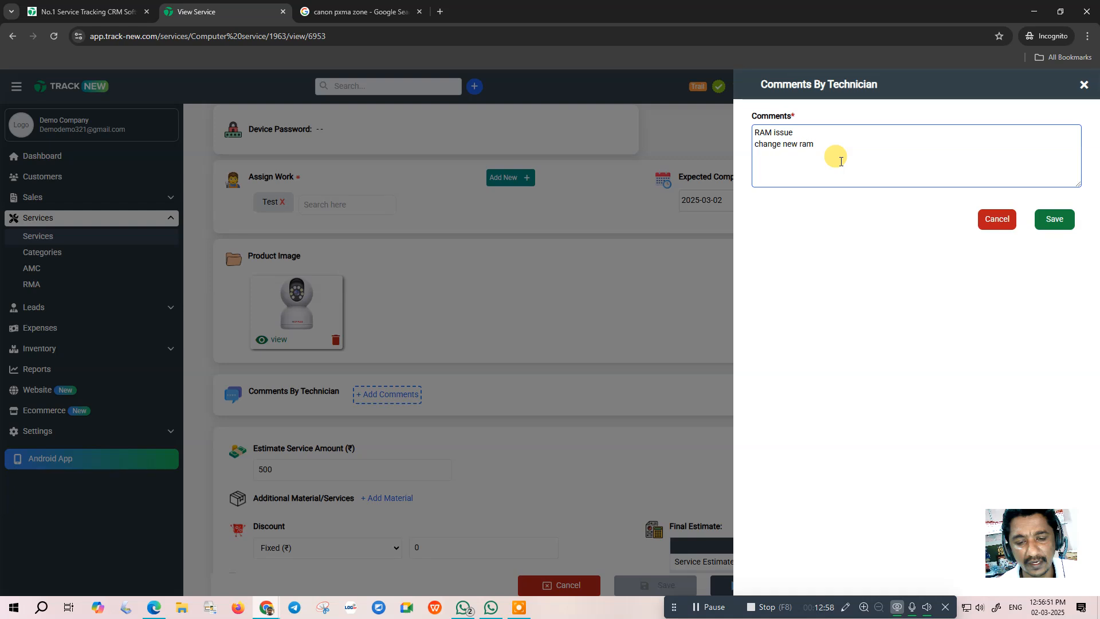
click(1053, 221)
scroll(548, 352, down, 4)
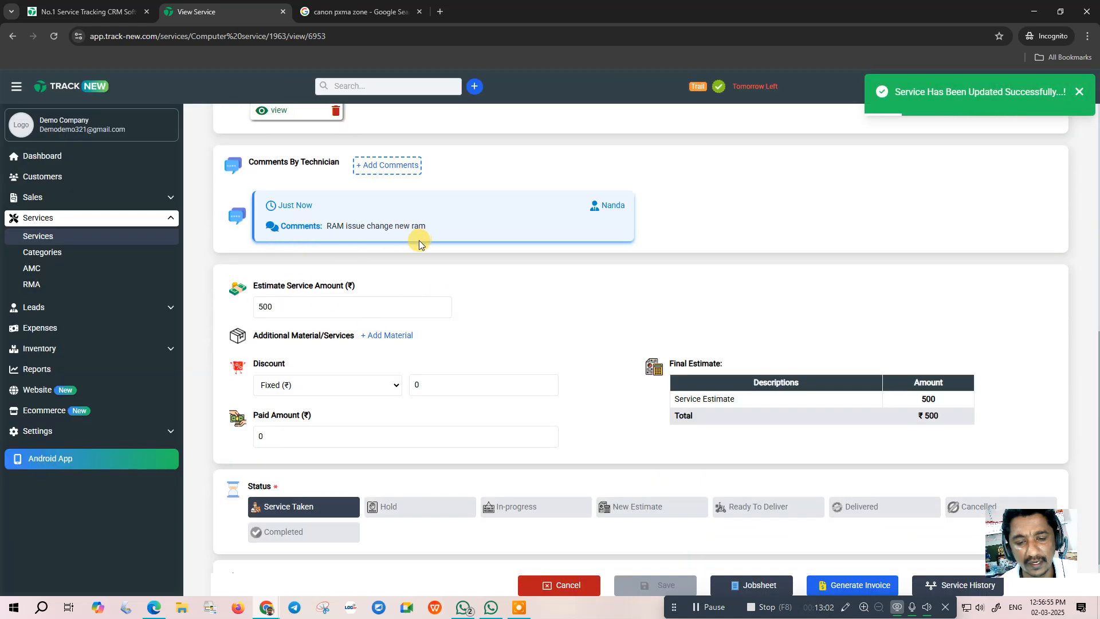
click(495, 518)
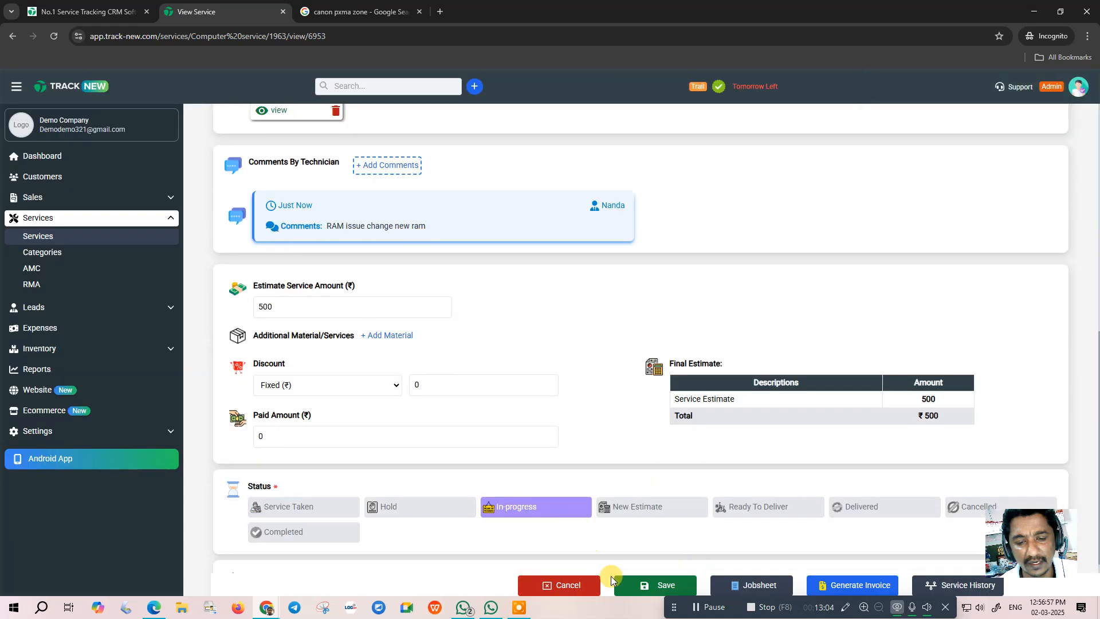
click(657, 584)
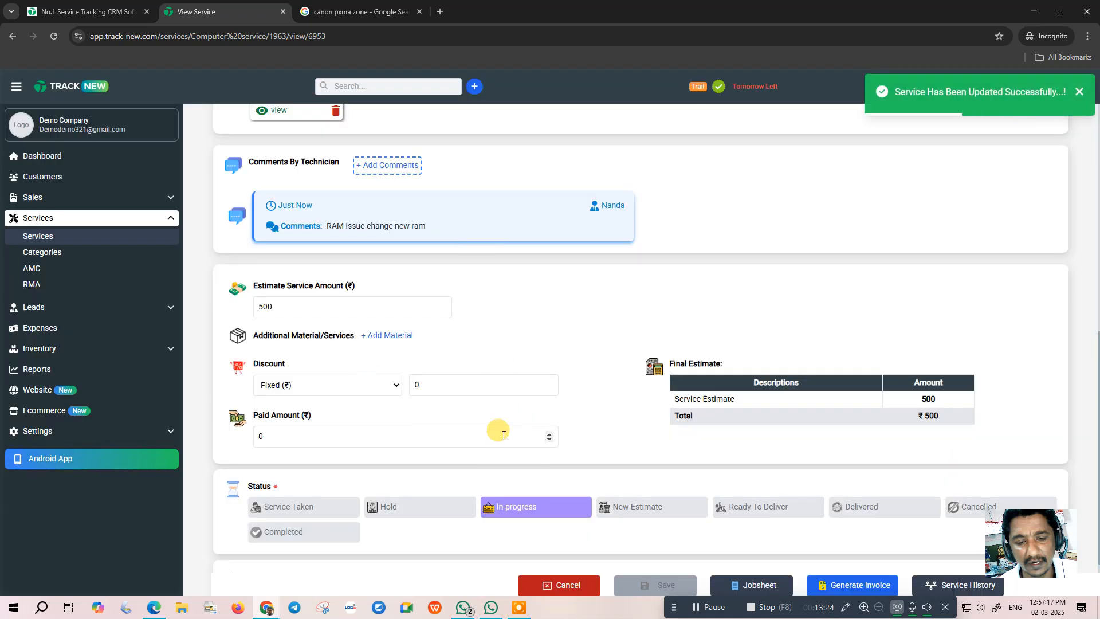
scroll(486, 398, up, 2)
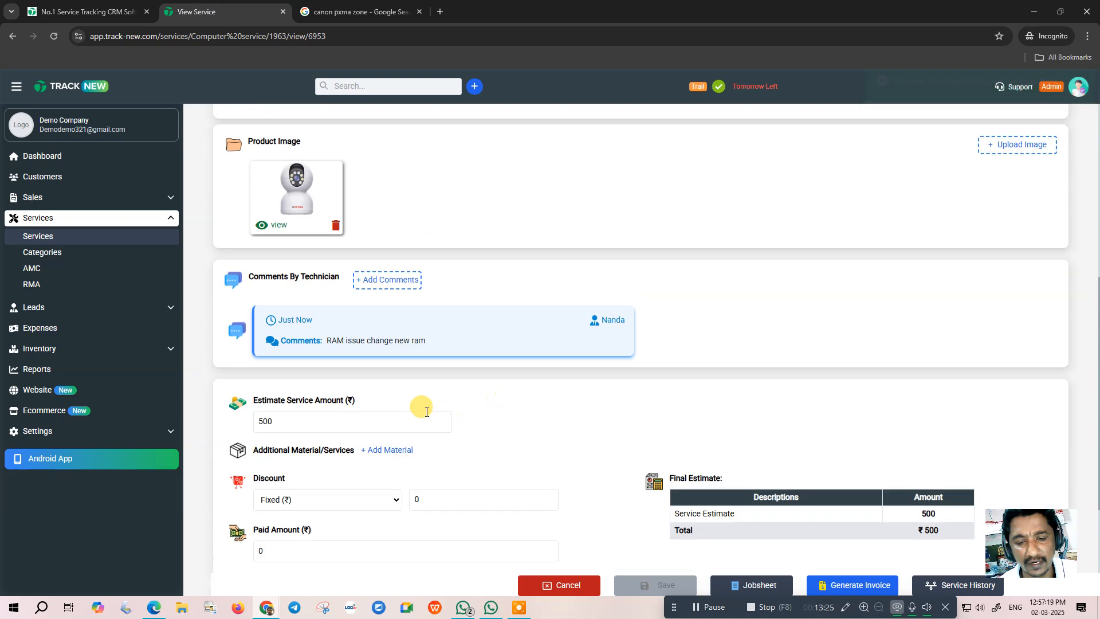
- Start a new DDR3 4GB material item with a 750 sales price and its dealer price
click(375, 450)
scroll(414, 437, down, 2)
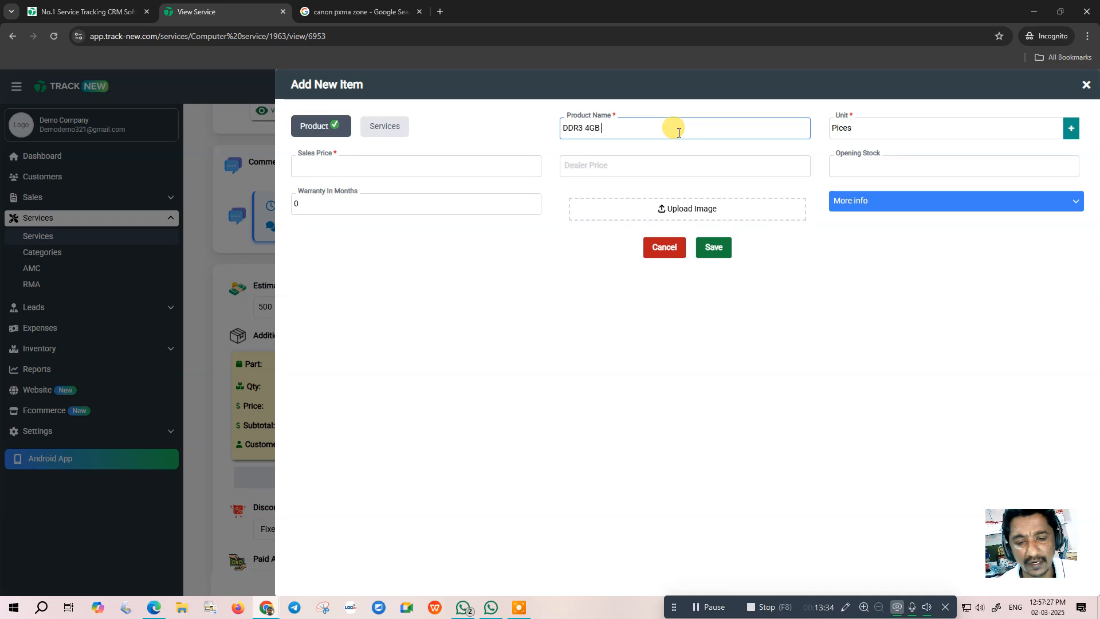
click(343, 165)
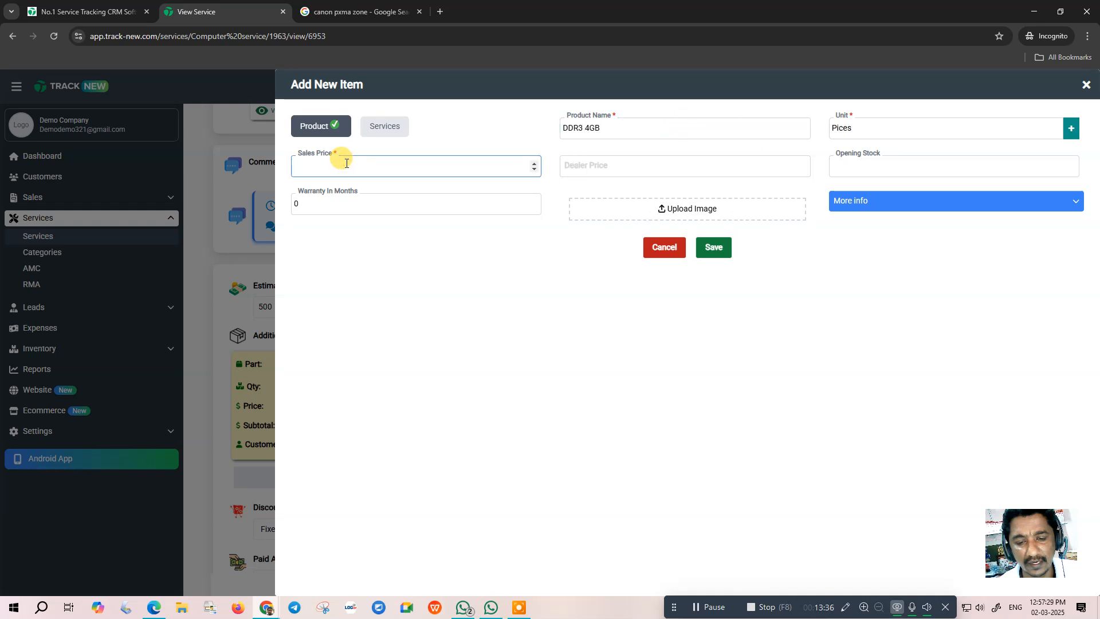
click(585, 162)
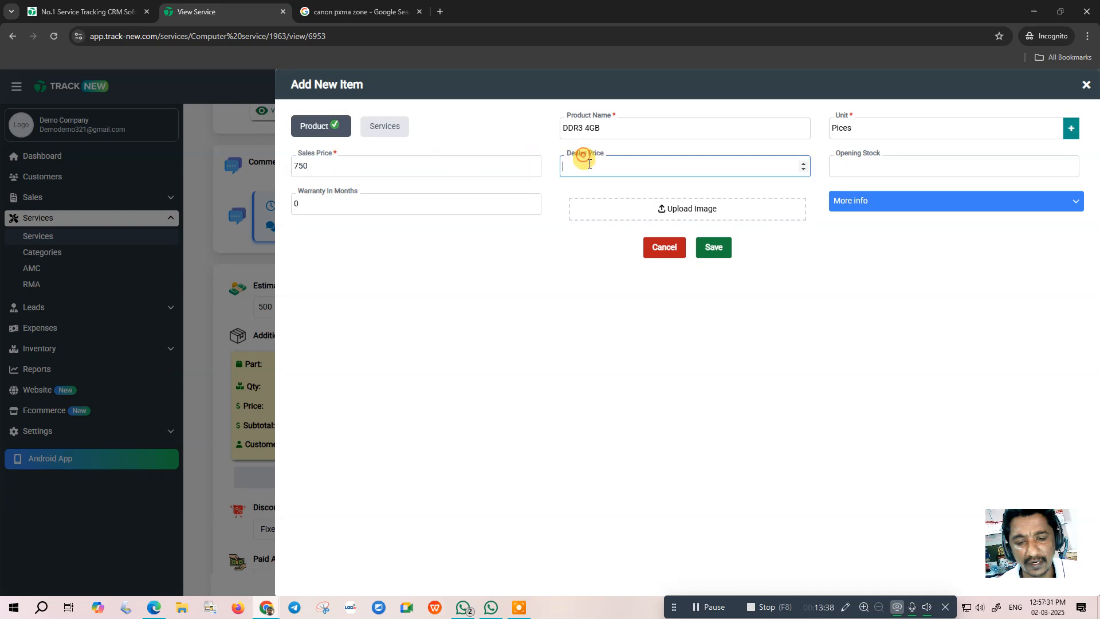
click(847, 201)
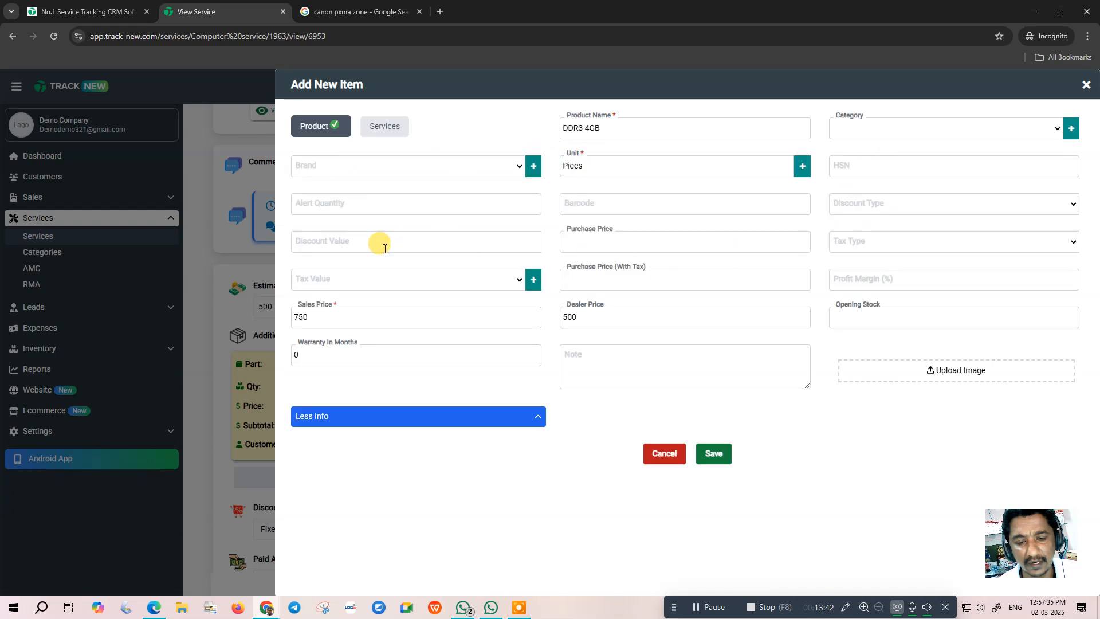
- Give the DDR3 4GB part GST @ 18 inclusive and purchase price 450, then save it
click(342, 281)
click(329, 312)
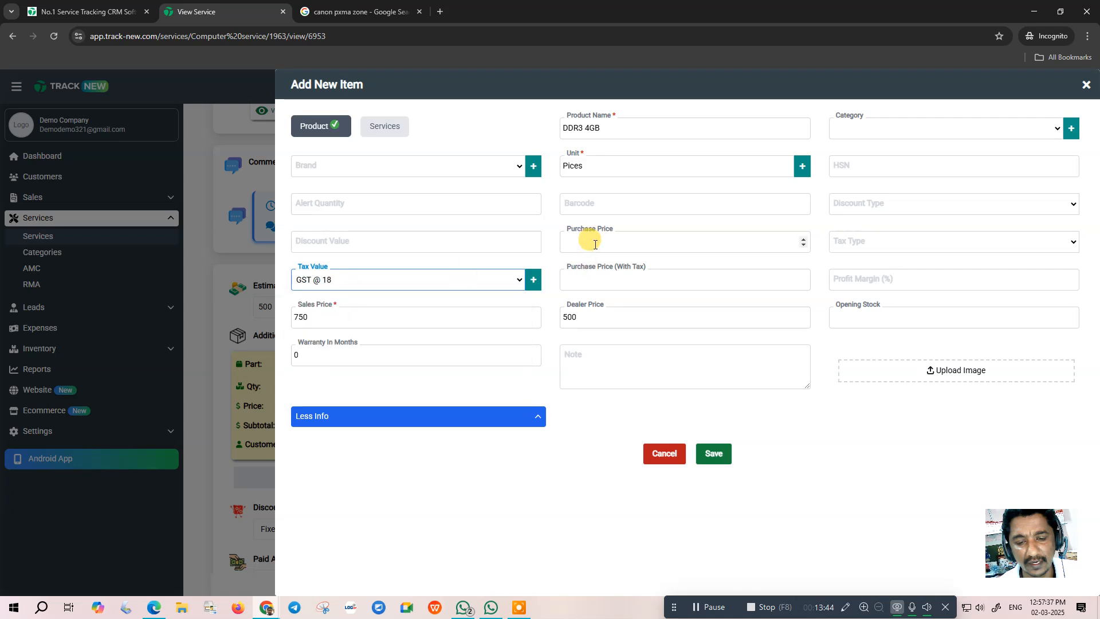
click(594, 243)
click(864, 243)
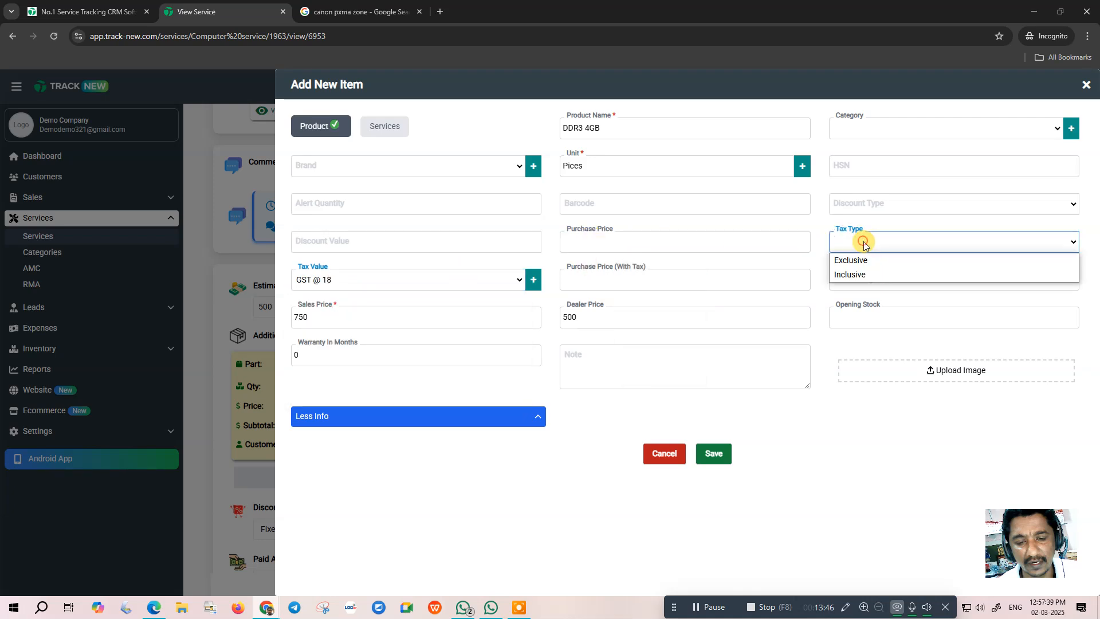
click(853, 273)
click(580, 282)
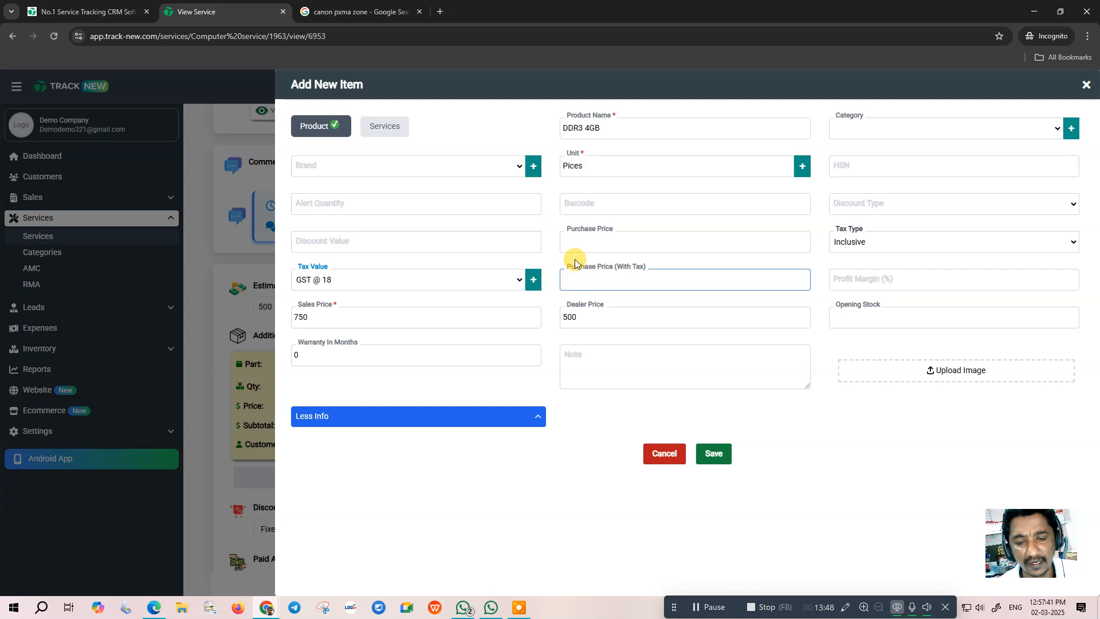
click(581, 242)
text(450)
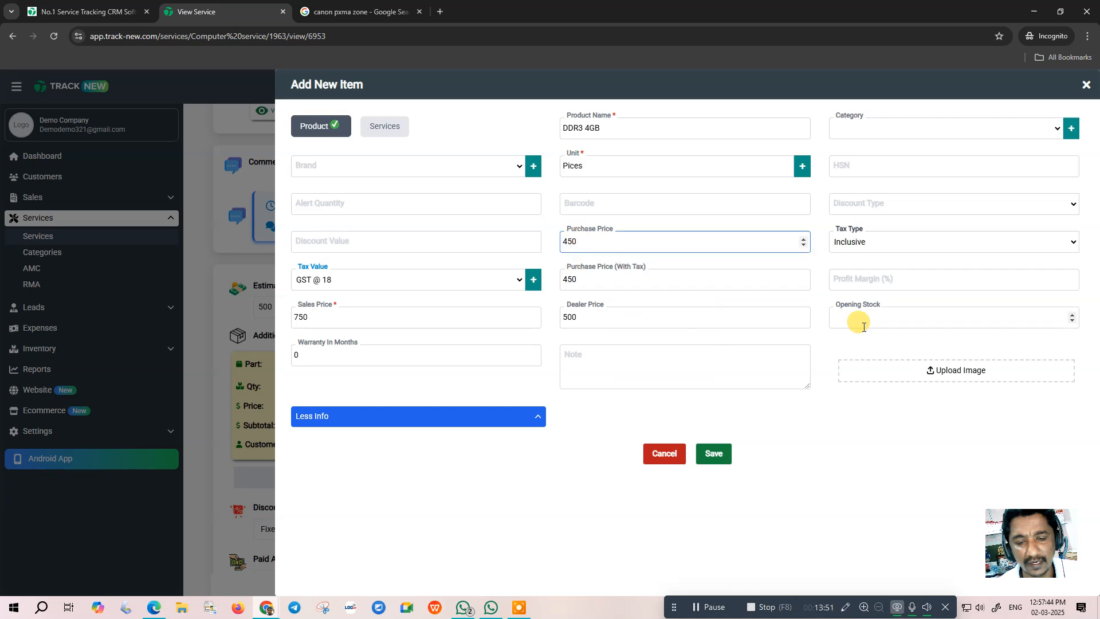
click(713, 453)
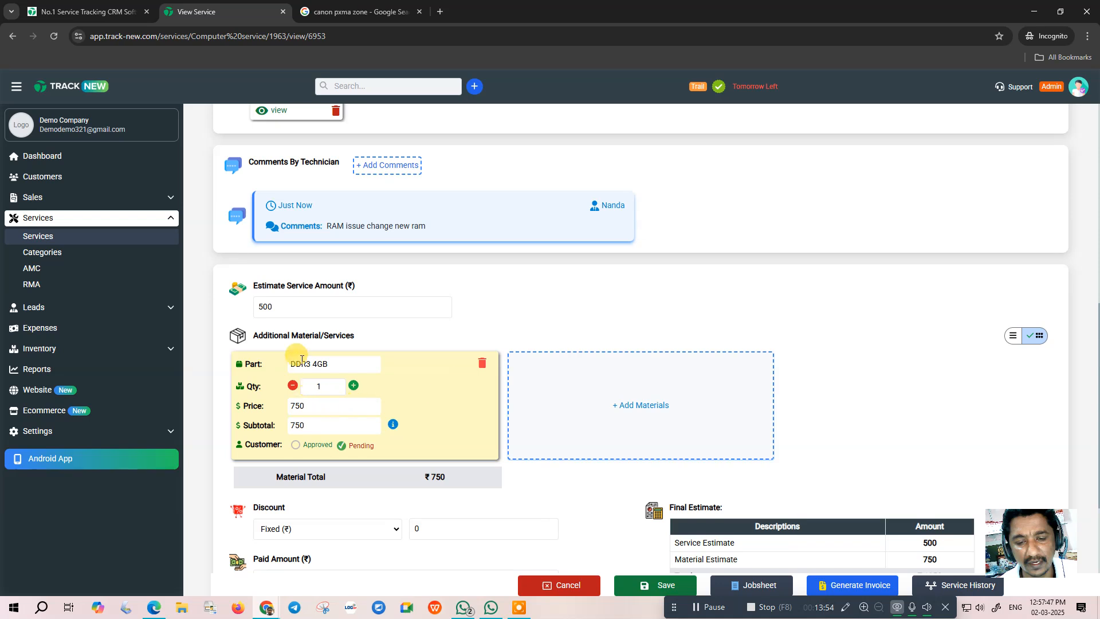
- Save the ₹1250 service as New Estimate with WhatsApp and SMS notifications off
scroll(573, 424, down, 3)
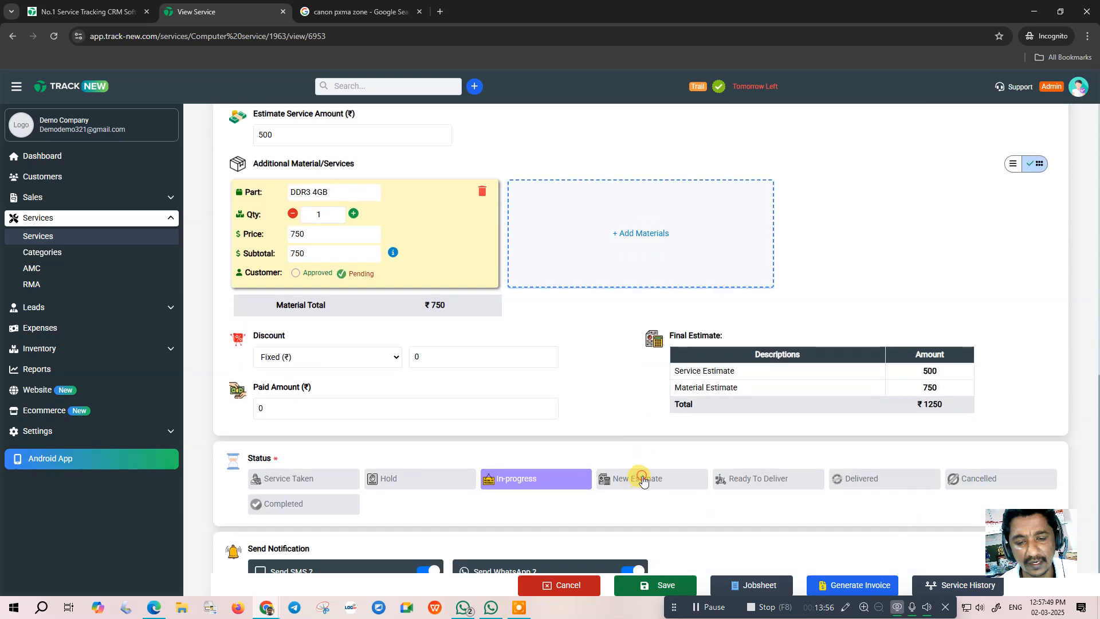
click(642, 479)
click(630, 567)
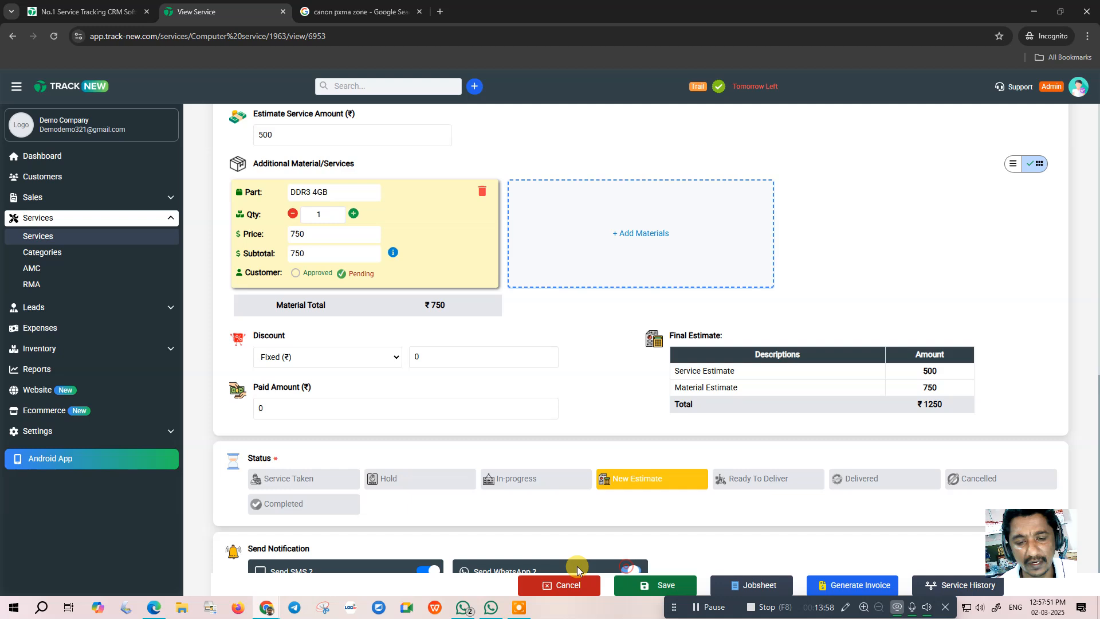
scroll(431, 572, down, 1)
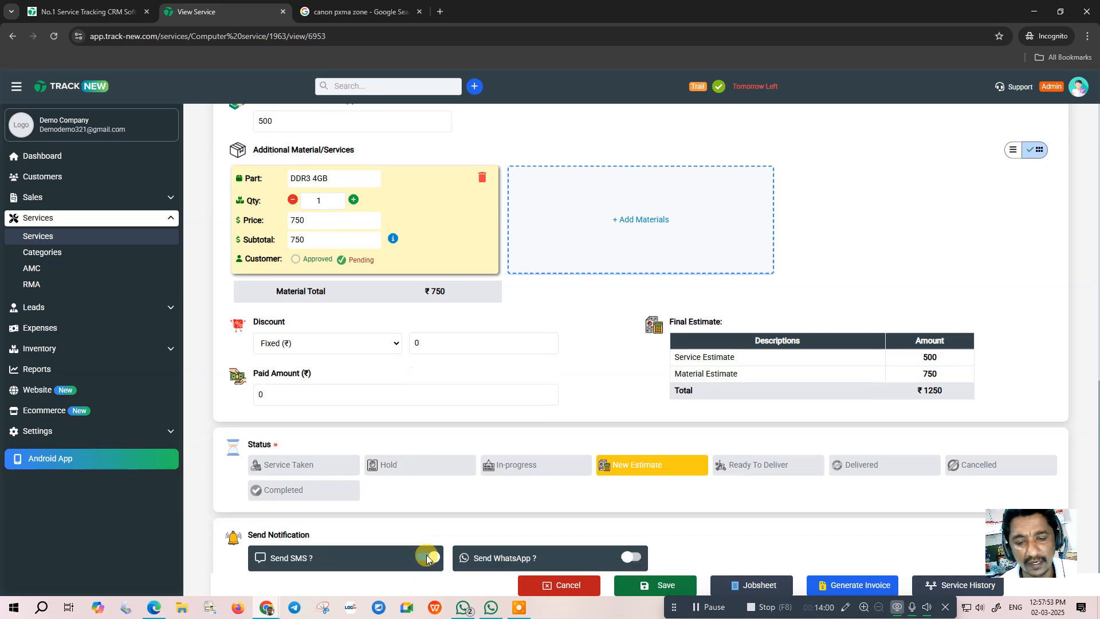
click(426, 532)
click(663, 587)
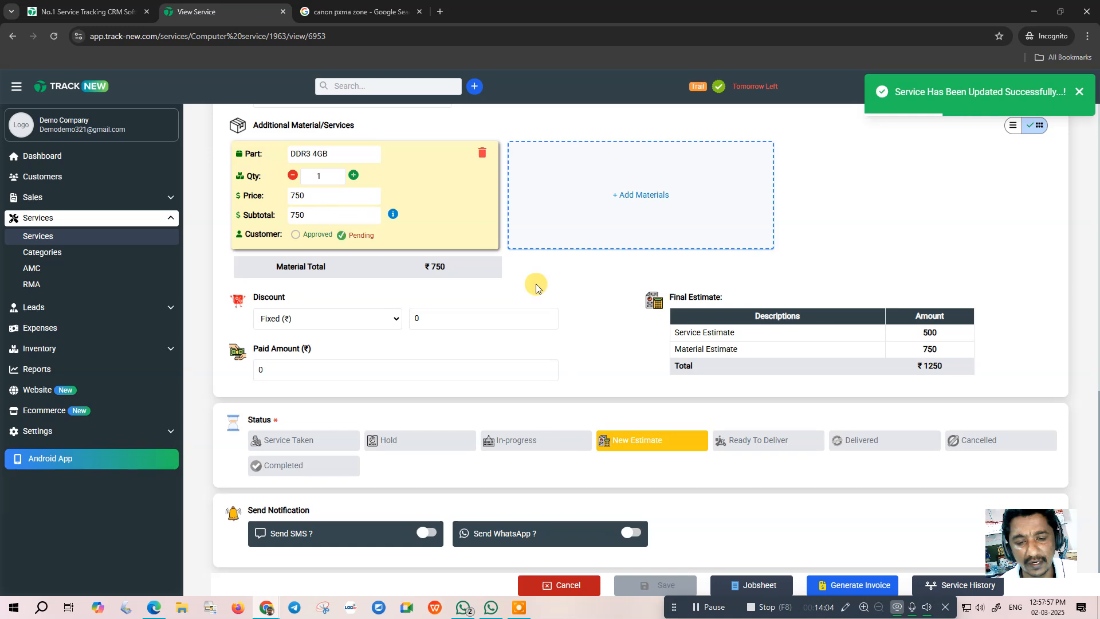
scroll(596, 352, up, 8)
scroll(681, 361, up, 4)
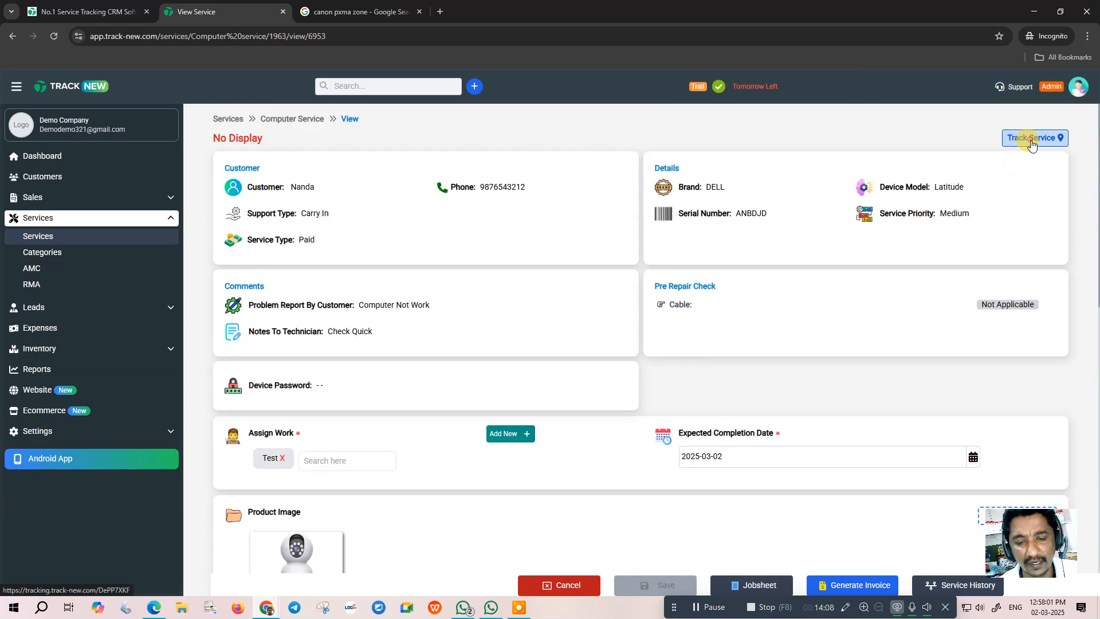
- Approve the DDR3 4GB part at ₹750 on the tracking page and return to the service
click(1029, 139)
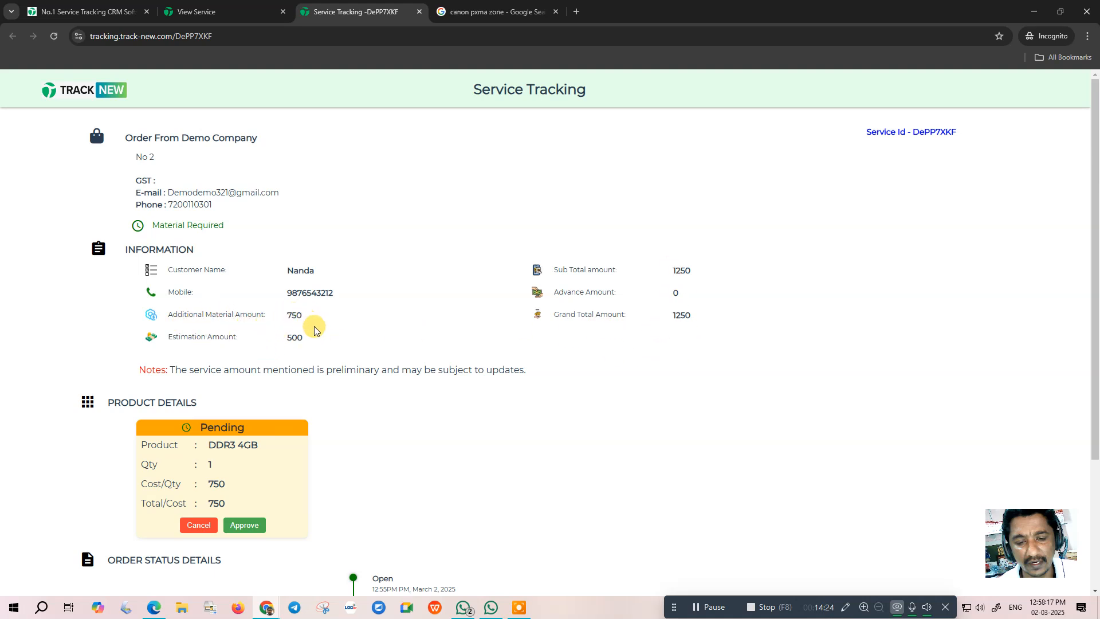
scroll(314, 335, down, 3)
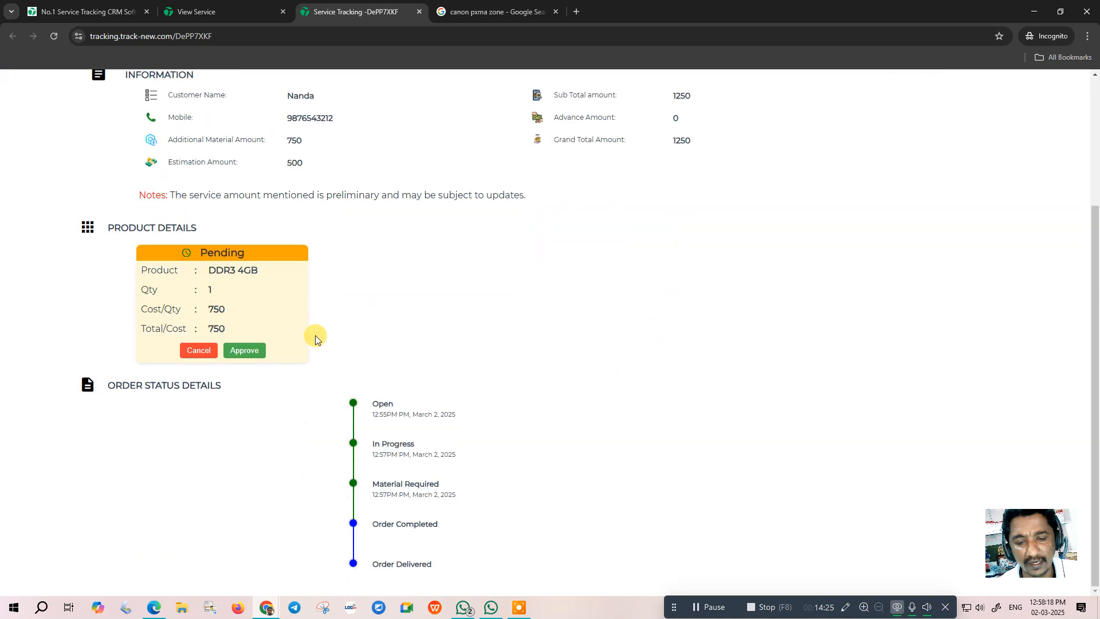
click(244, 350)
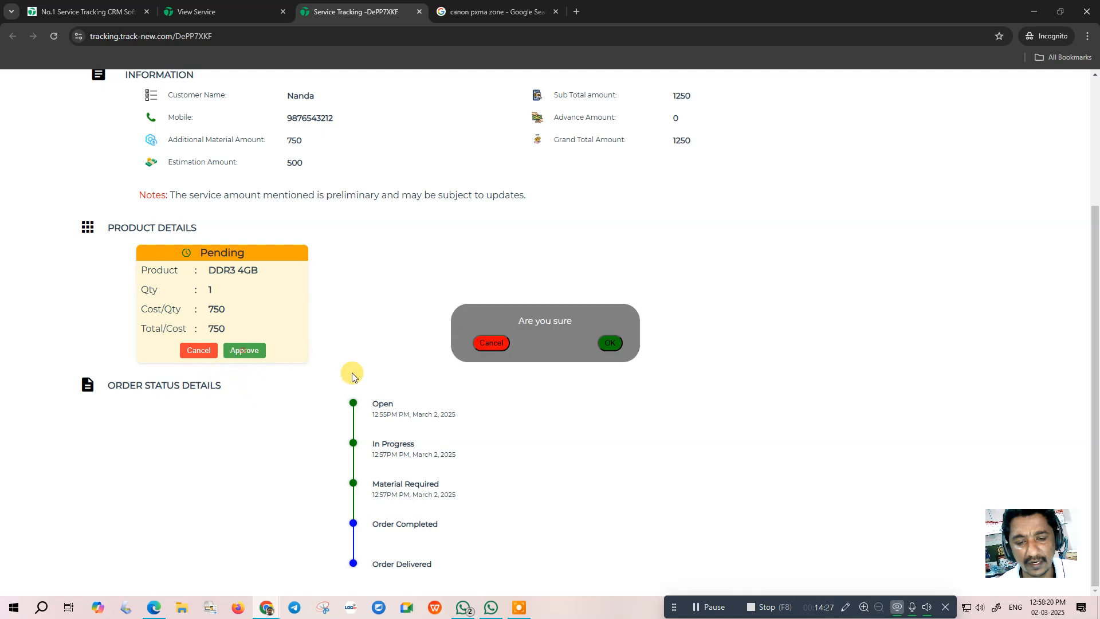
click(609, 343)
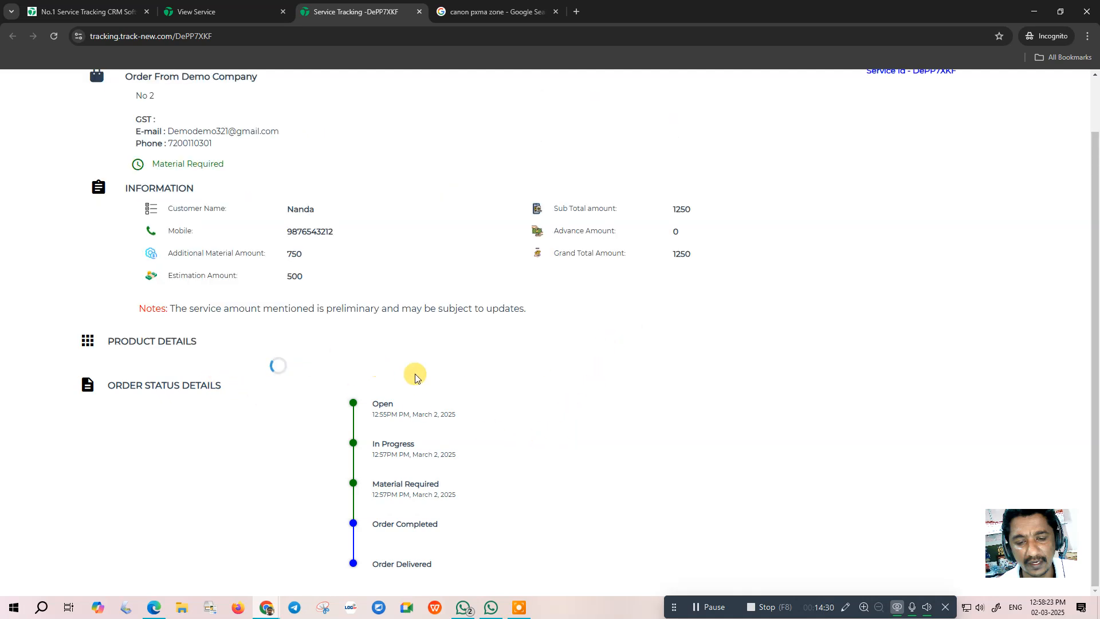
click(221, 15)
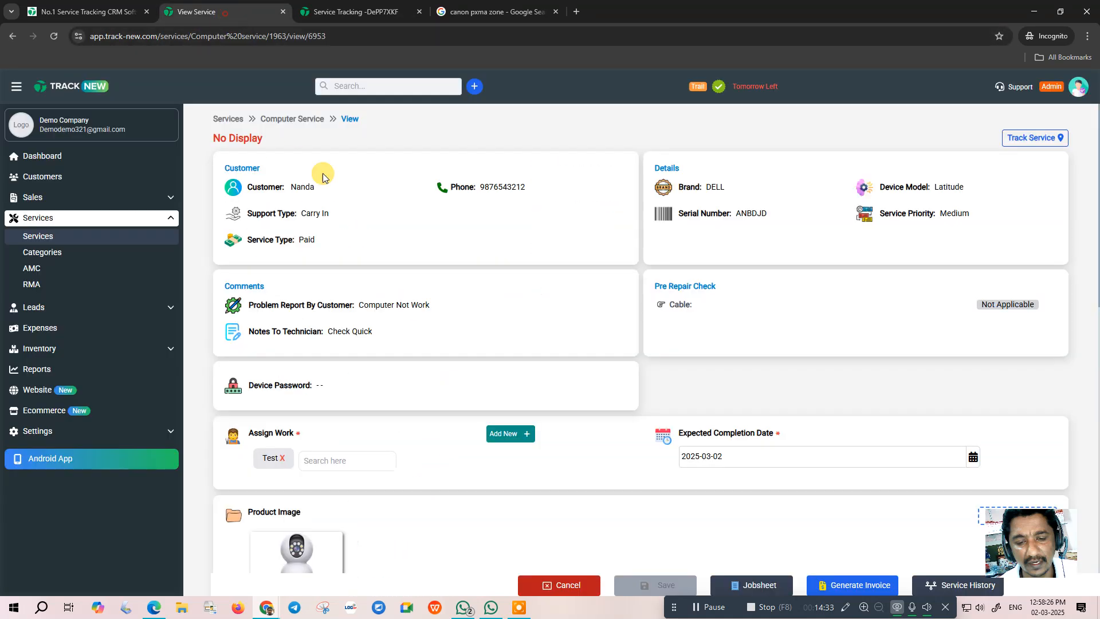
- Reopen service DE00001 from the Services list to see the approved DDR3 4GB part
click(37, 239)
click(950, 287)
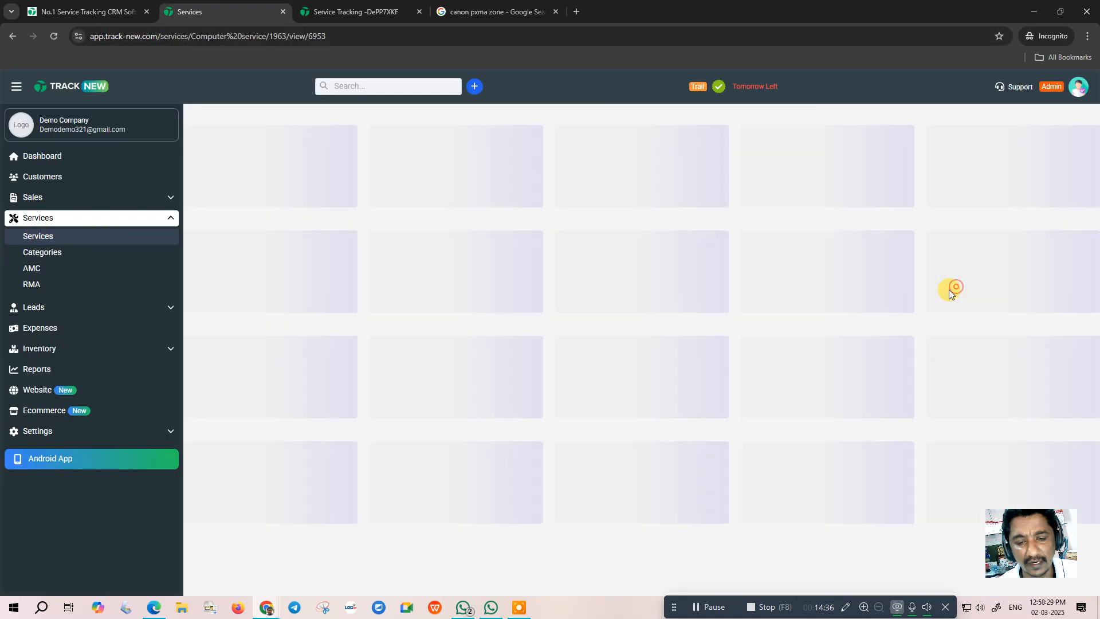
scroll(480, 424, down, 5)
scroll(480, 424, down, 3)
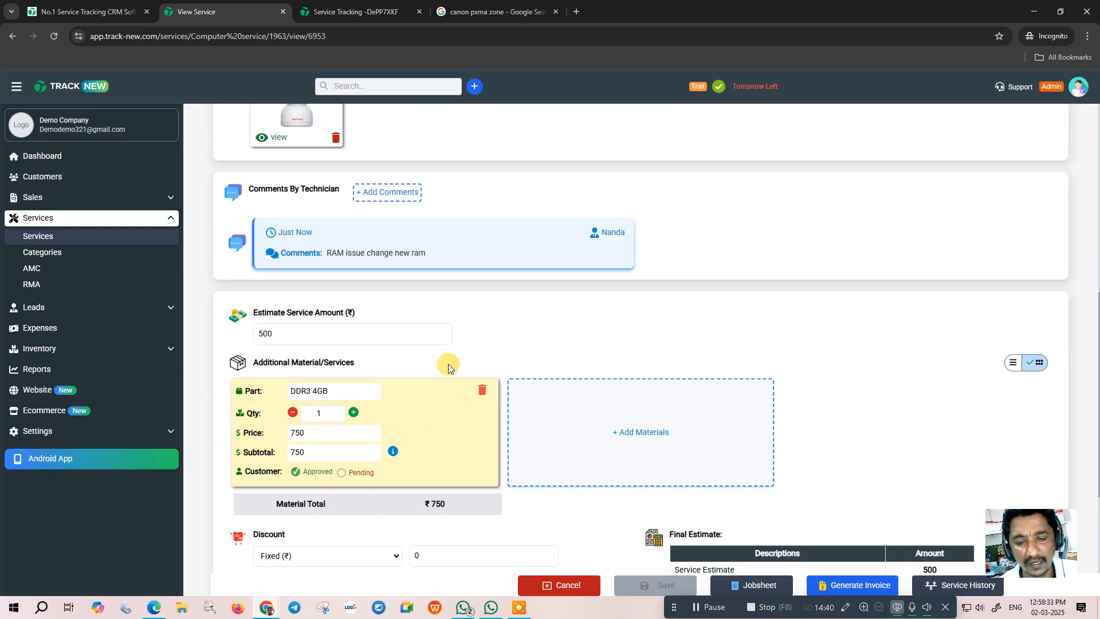
scroll(466, 258, down, 1)
scroll(470, 263, up, 3)
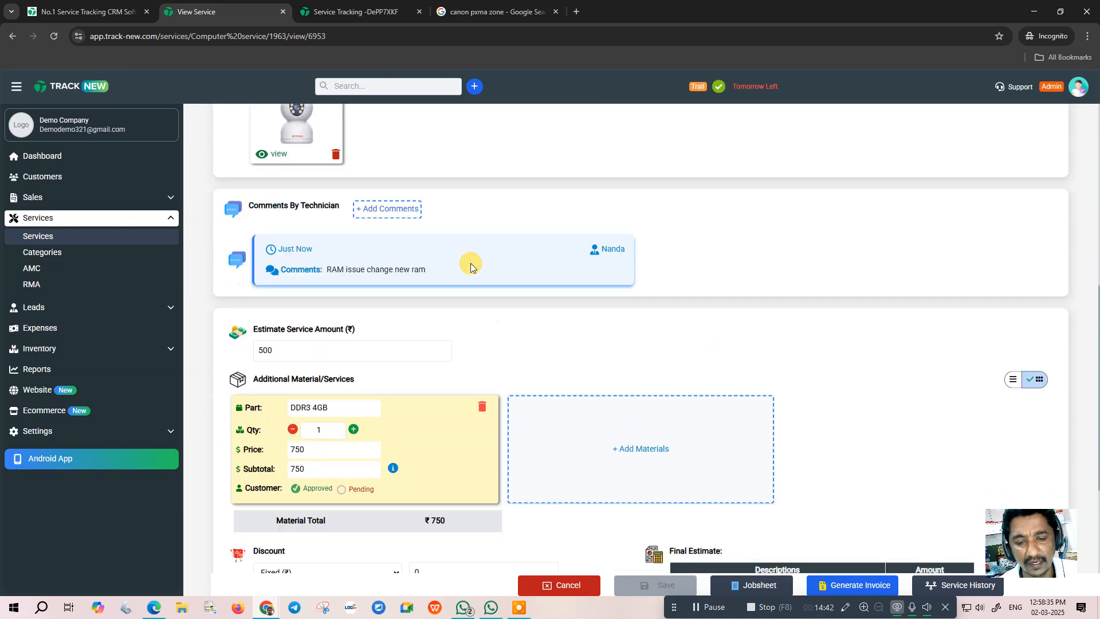
- Add the technician comment 'ram changed working'
click(396, 310)
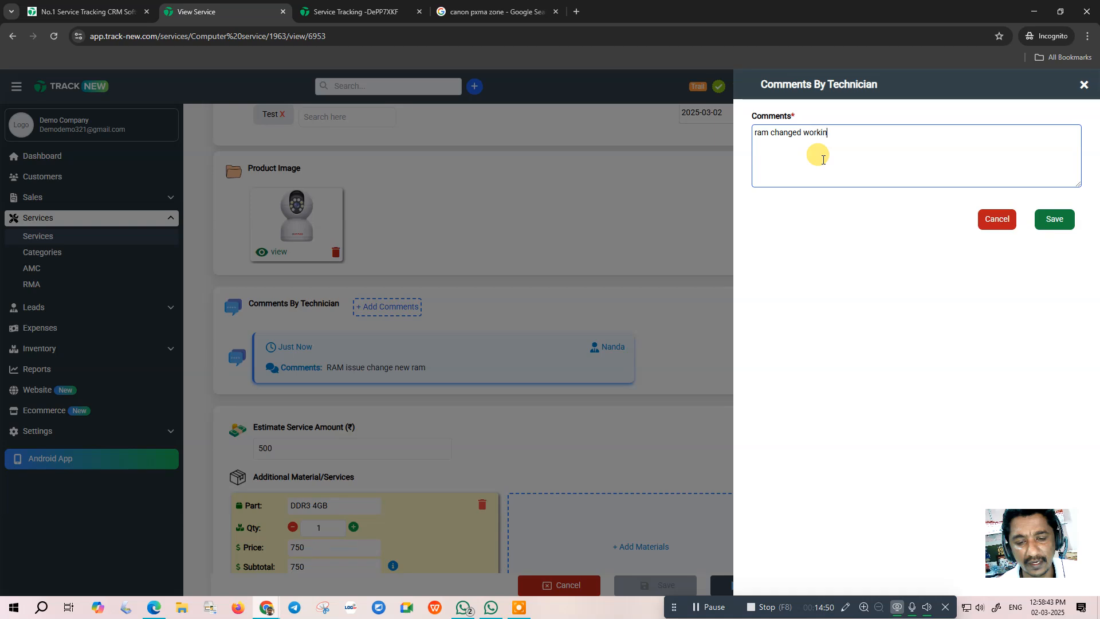
click(1053, 219)
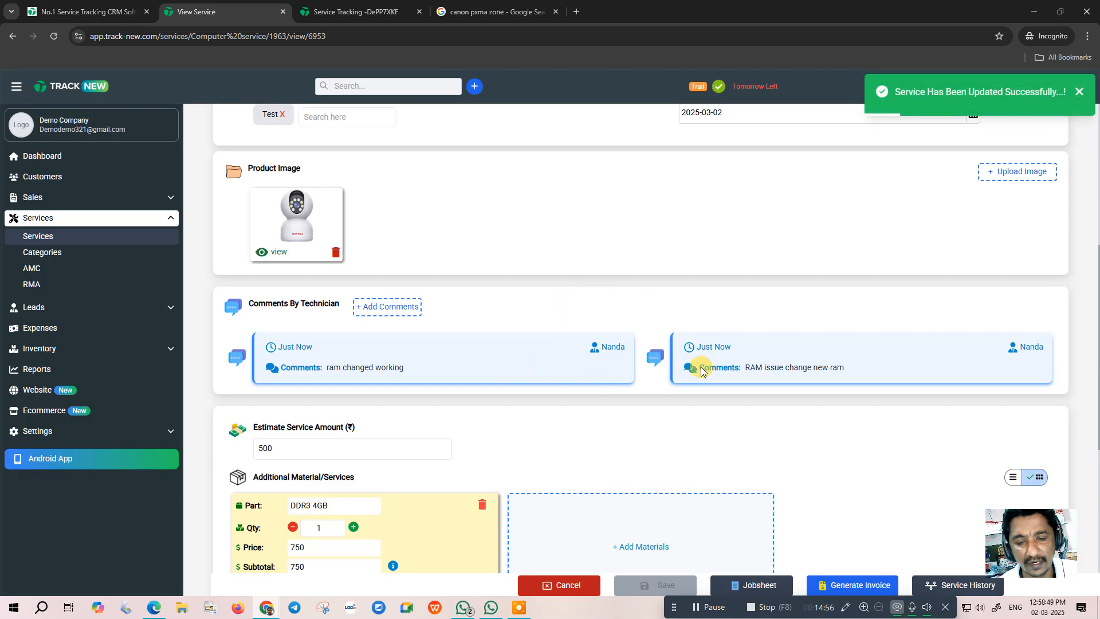
scroll(695, 317, down, 5)
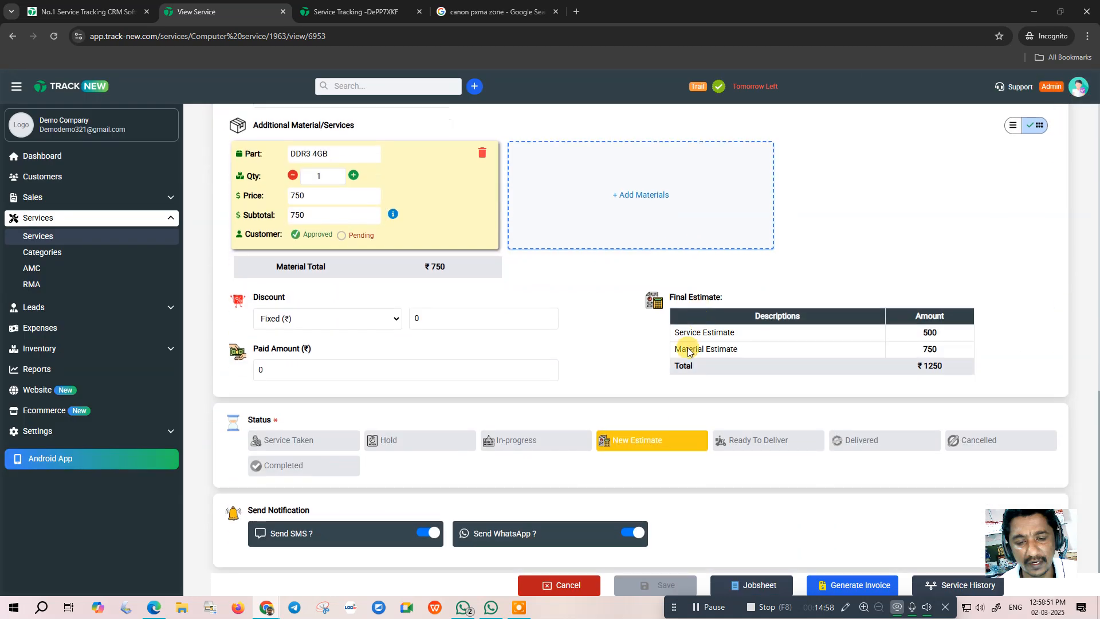
- Save service DE00001 as Ready To Deliver and reopen it from the Services list
click(751, 442)
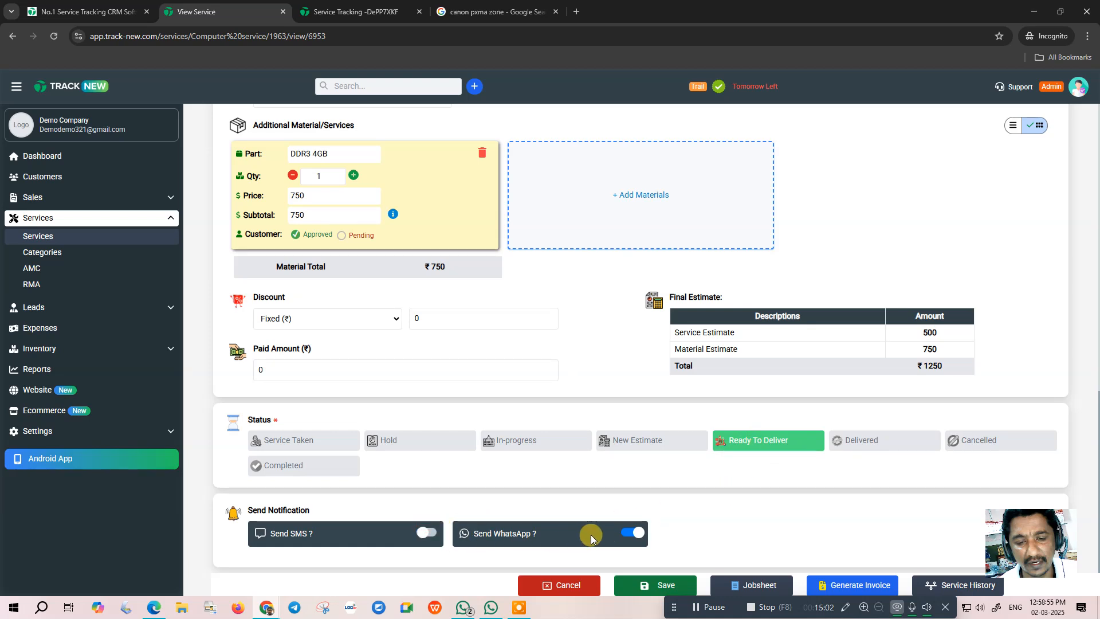
click(664, 584)
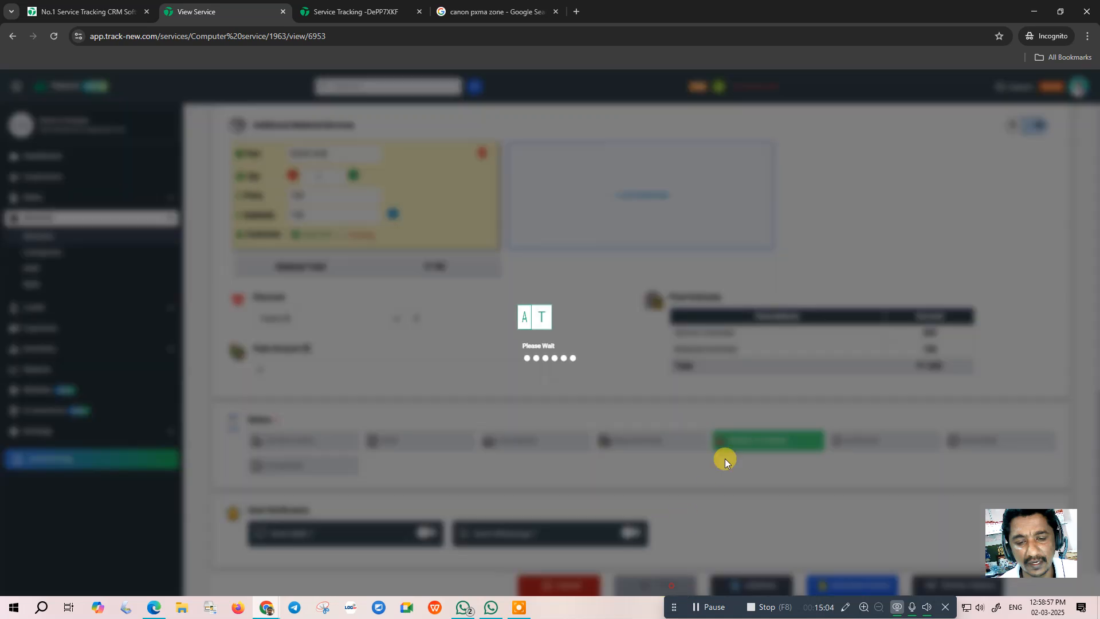
click(38, 236)
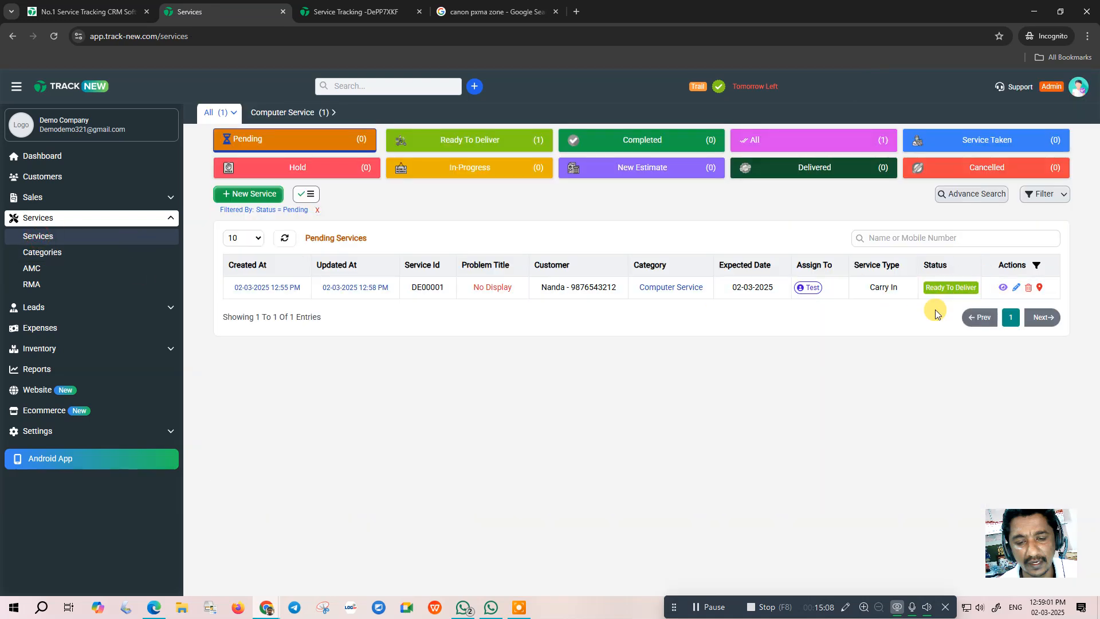
click(953, 286)
scroll(638, 415, down, 10)
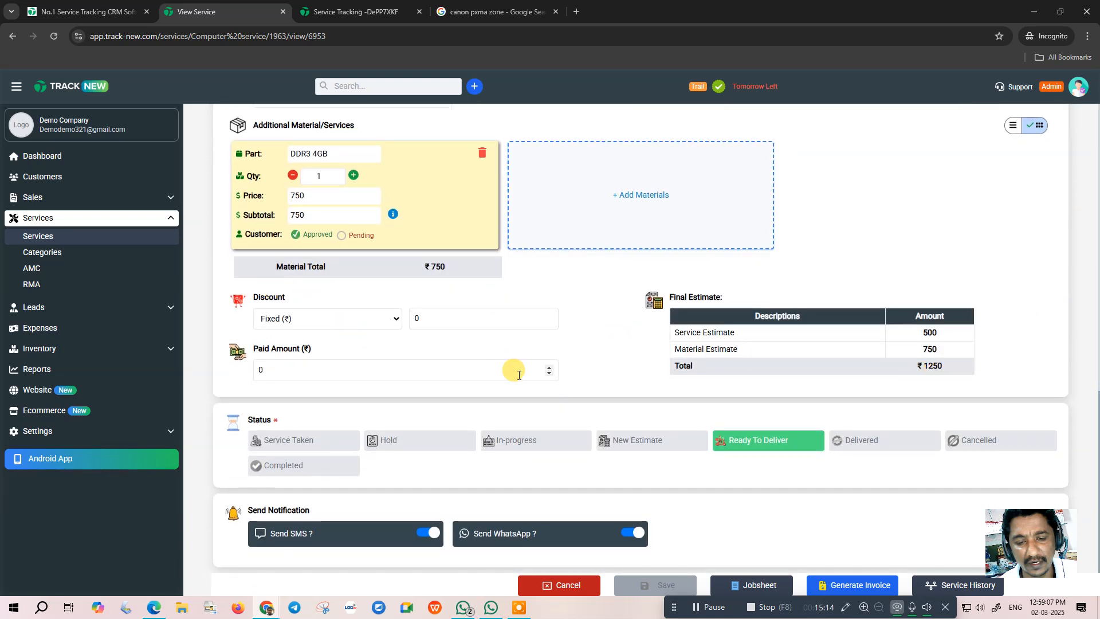
- With WhatsApp and SMS off, set the service to Delivered without OTP and dismiss the confirmation
click(628, 534)
click(429, 532)
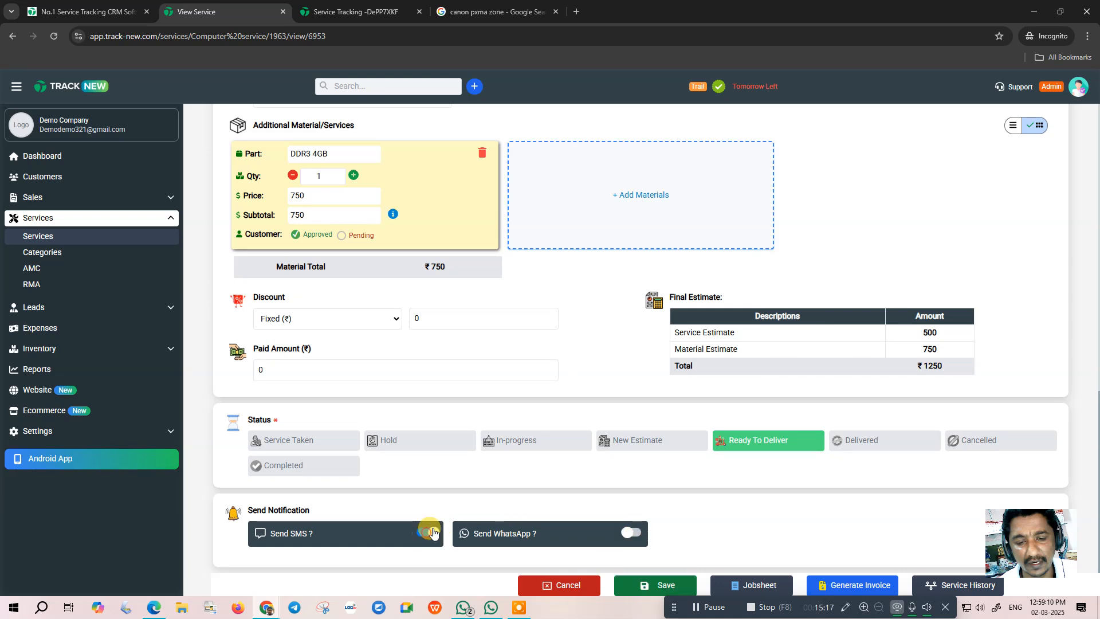
click(863, 446)
scroll(695, 472, down, 2)
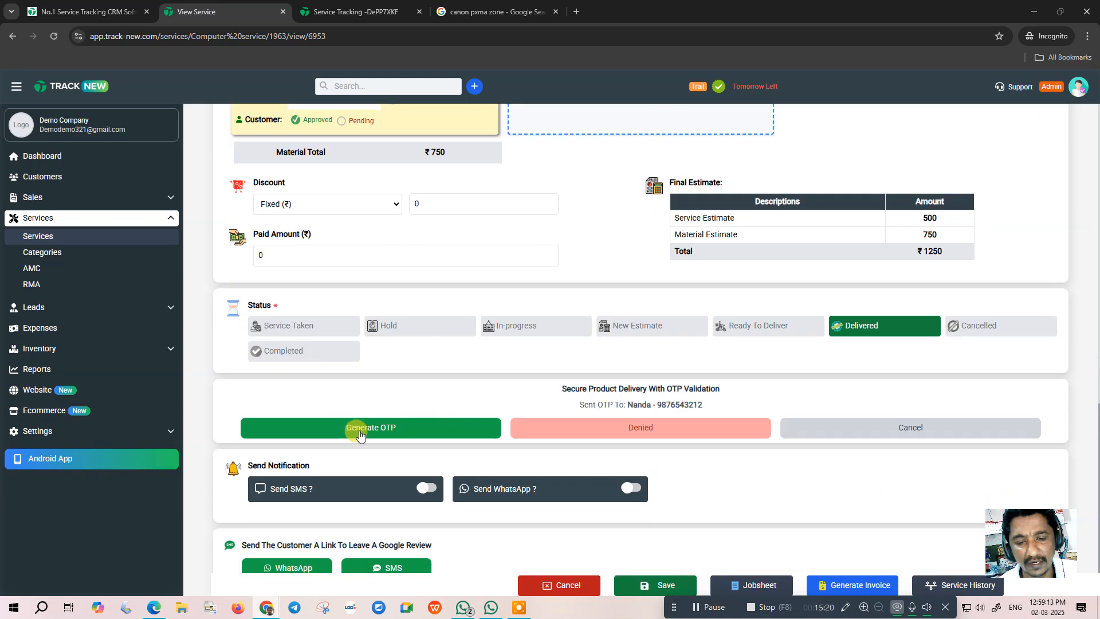
click(536, 429)
click(570, 362)
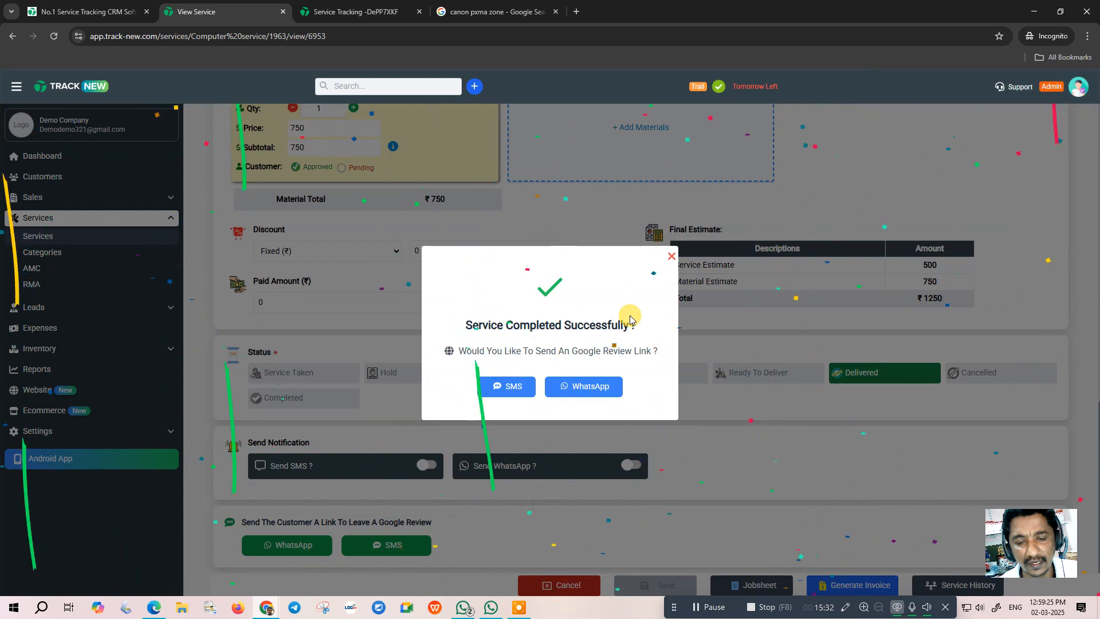
drag(457, 349, 665, 355)
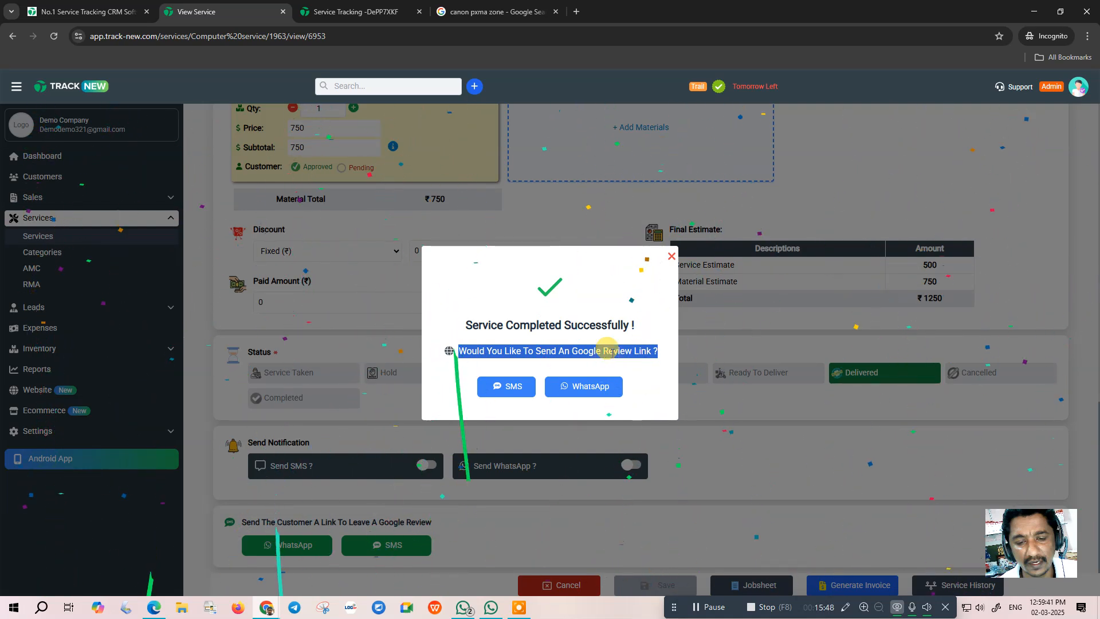
click(671, 257)
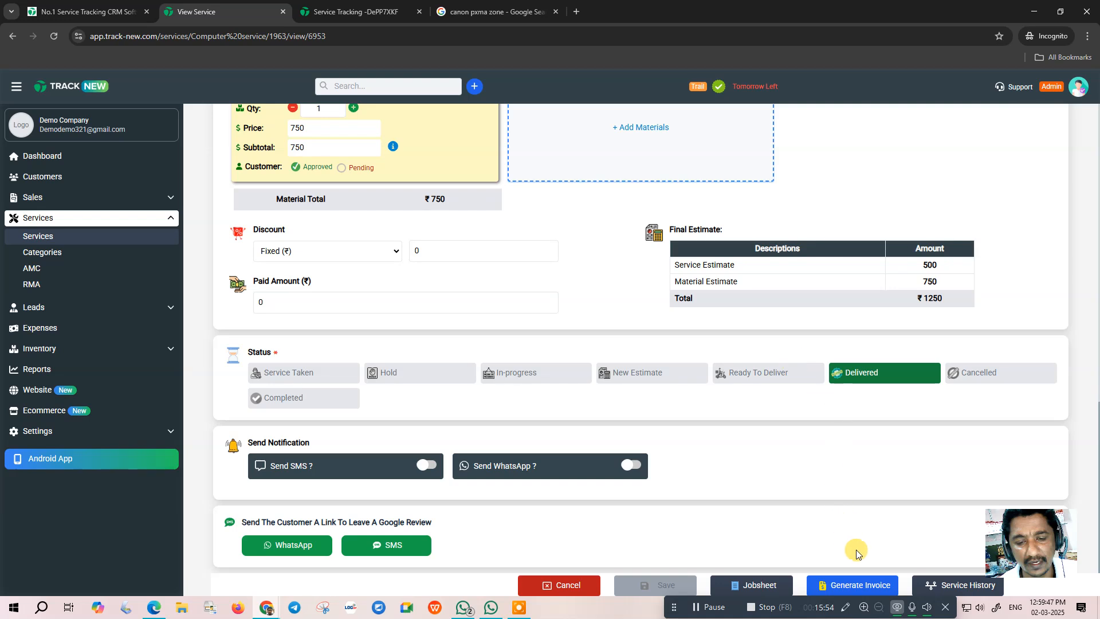
- Generate the ₹1250 invoice, fully paid by Online payment, with the SMS alert off
click(850, 586)
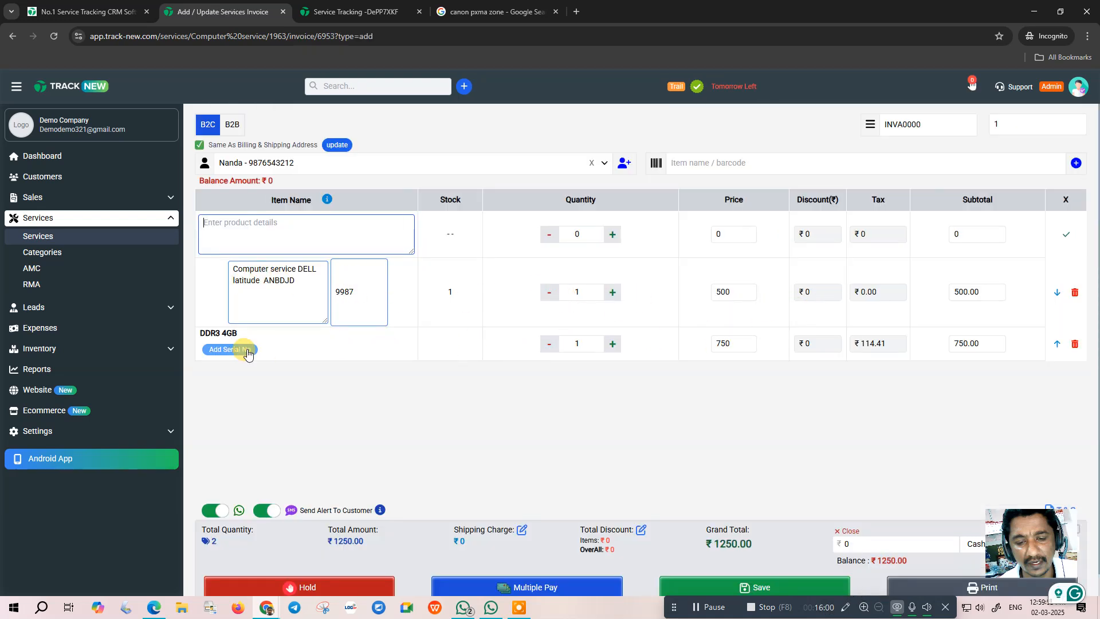
scroll(865, 401, down, 1)
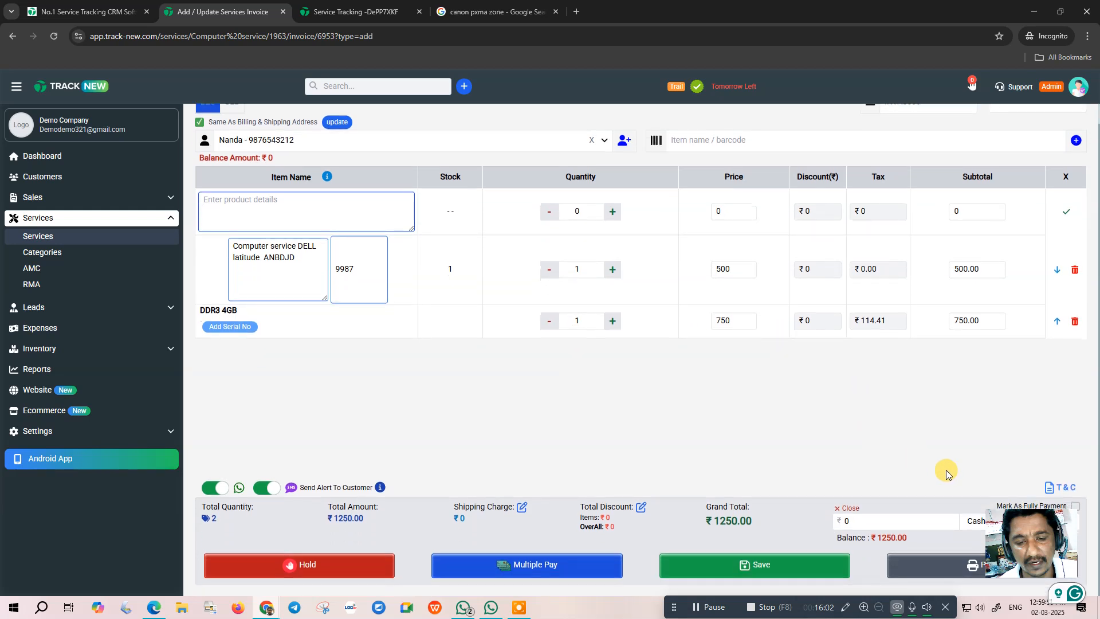
click(1026, 532)
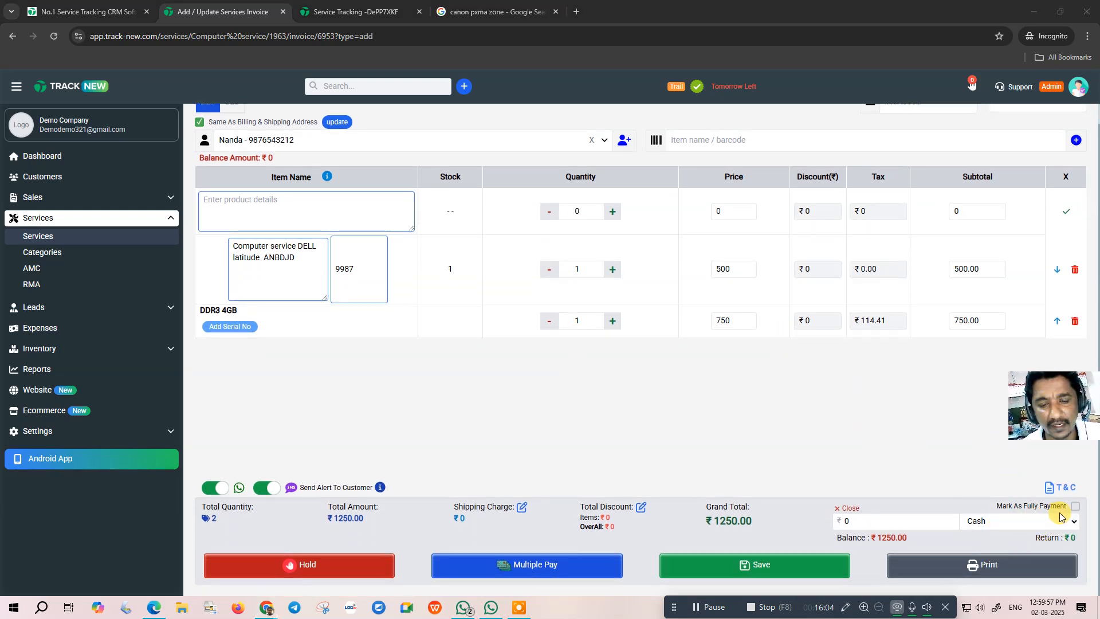
click(1075, 507)
click(1042, 520)
click(980, 548)
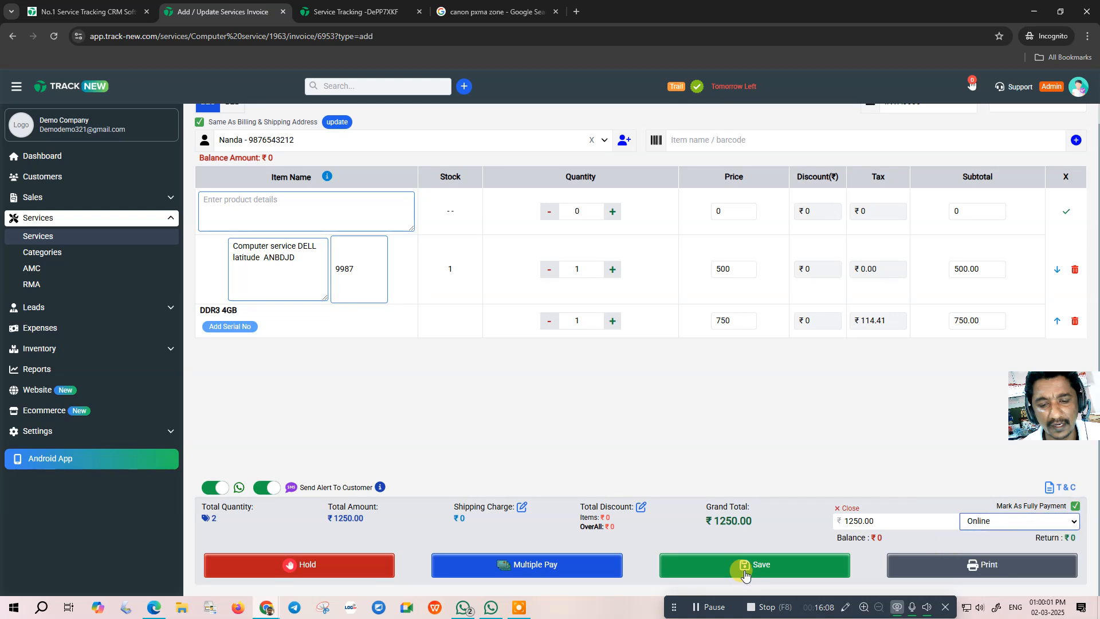
click(259, 490)
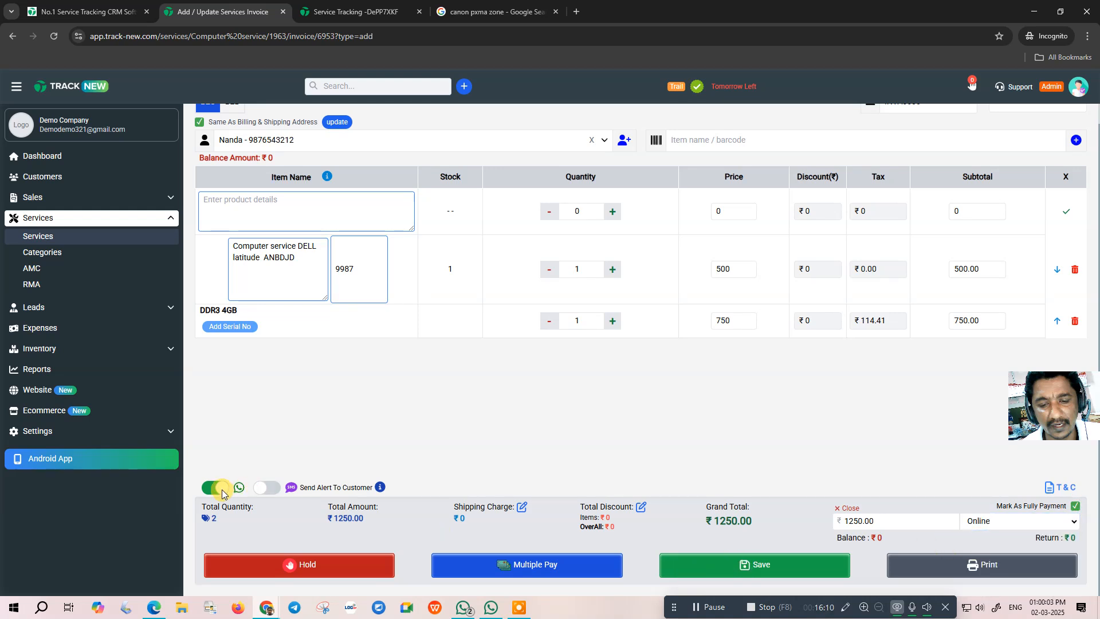
click(749, 567)
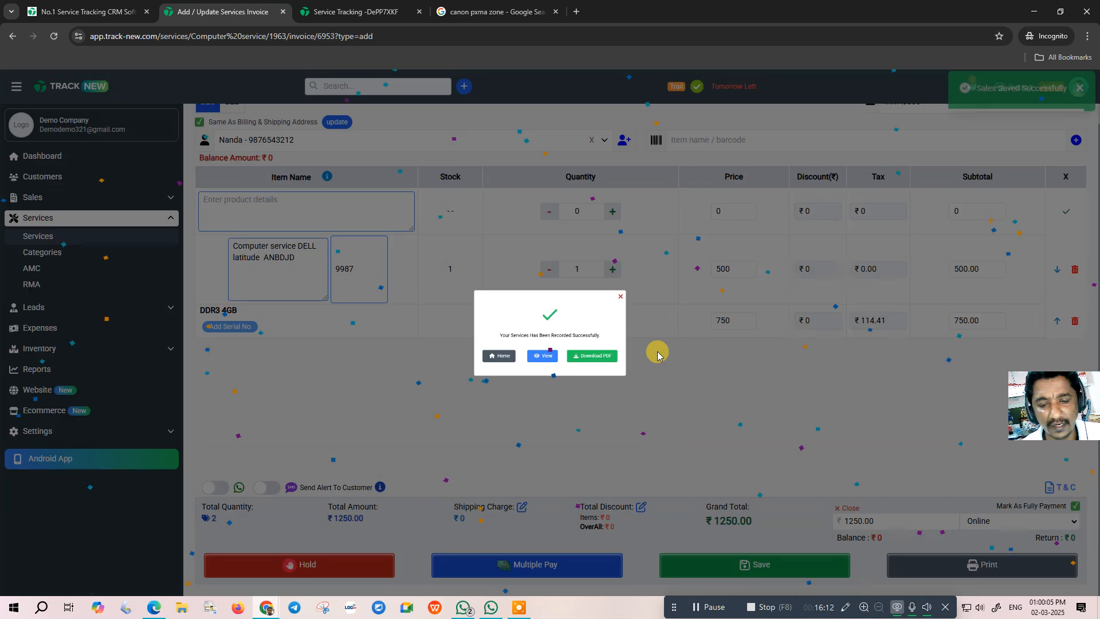
- Preview invoice INVA00001 and find it listed as Paid under Sales
click(542, 371)
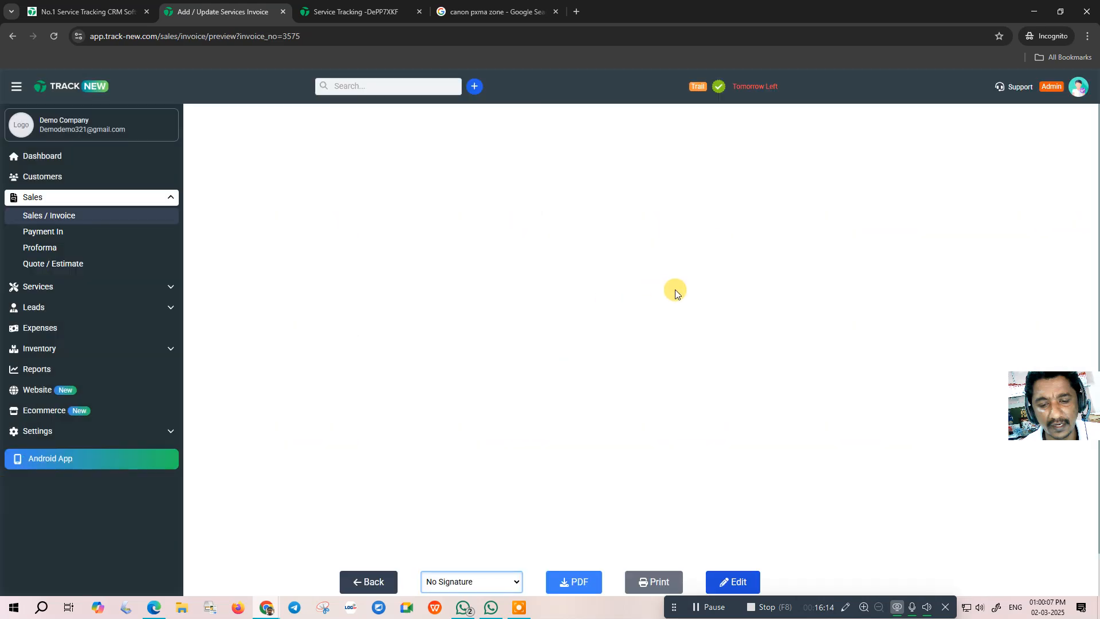
scroll(837, 283, down, 1)
scroll(878, 311, up, 1)
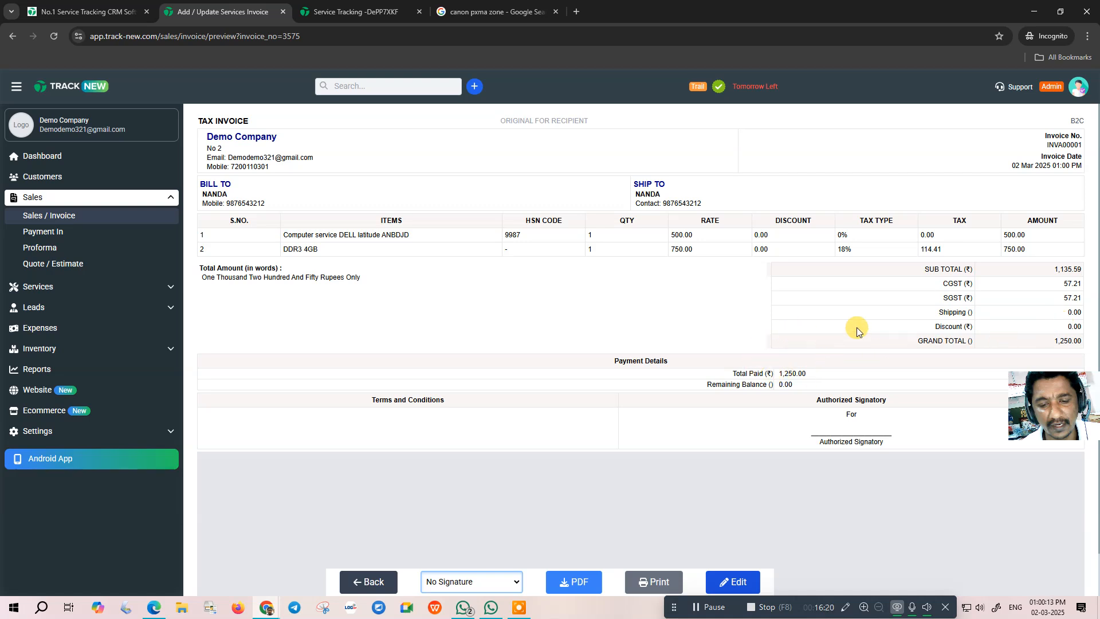
click(49, 215)
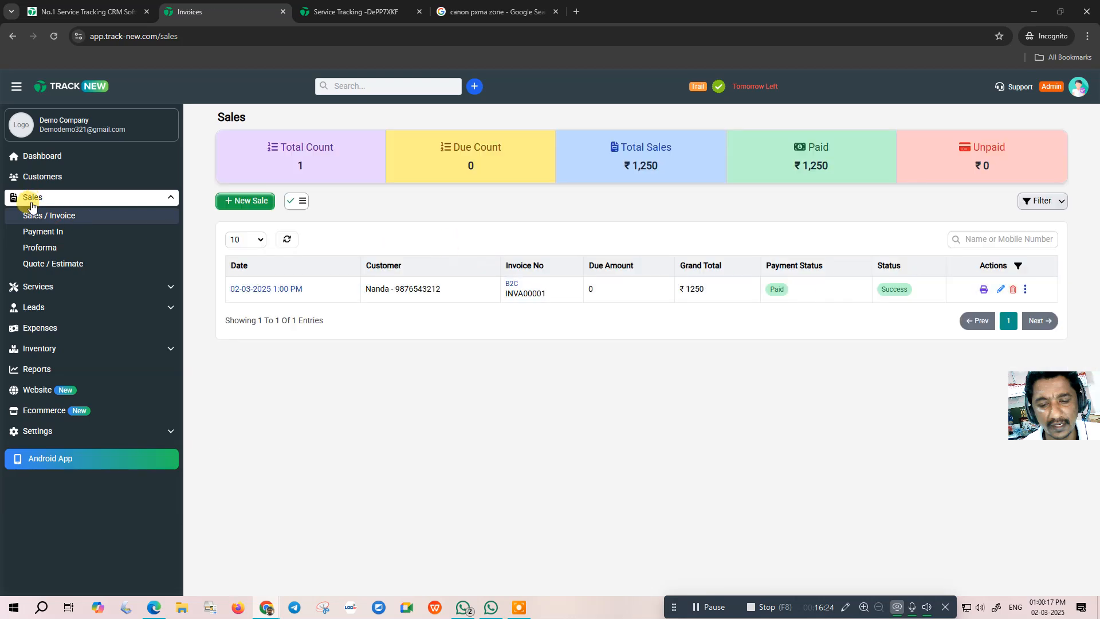
- Confirm the service is listed under Delivered Computer Service jobs, view Service Categories, then return to Dashboard
click(48, 286)
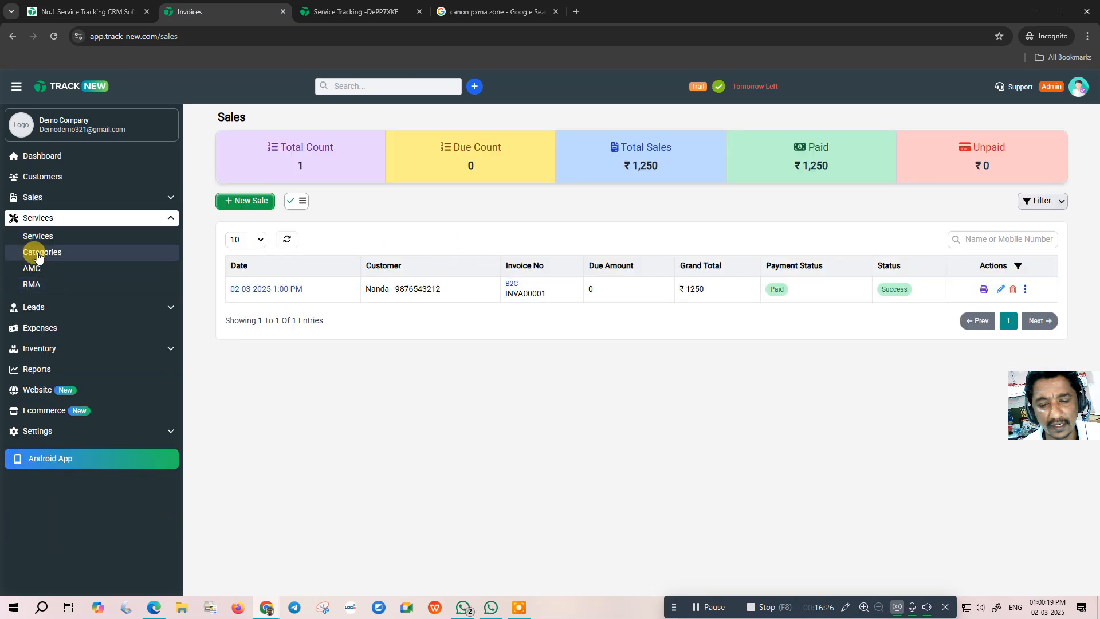
click(48, 237)
mouse_move(944, 303)
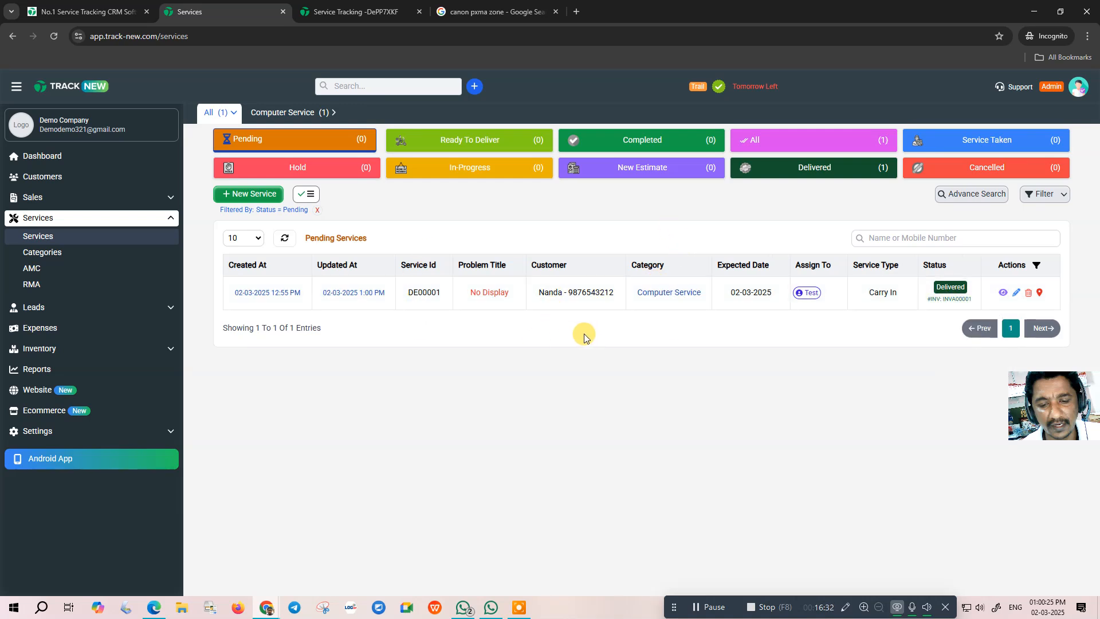
click(312, 174)
click(828, 171)
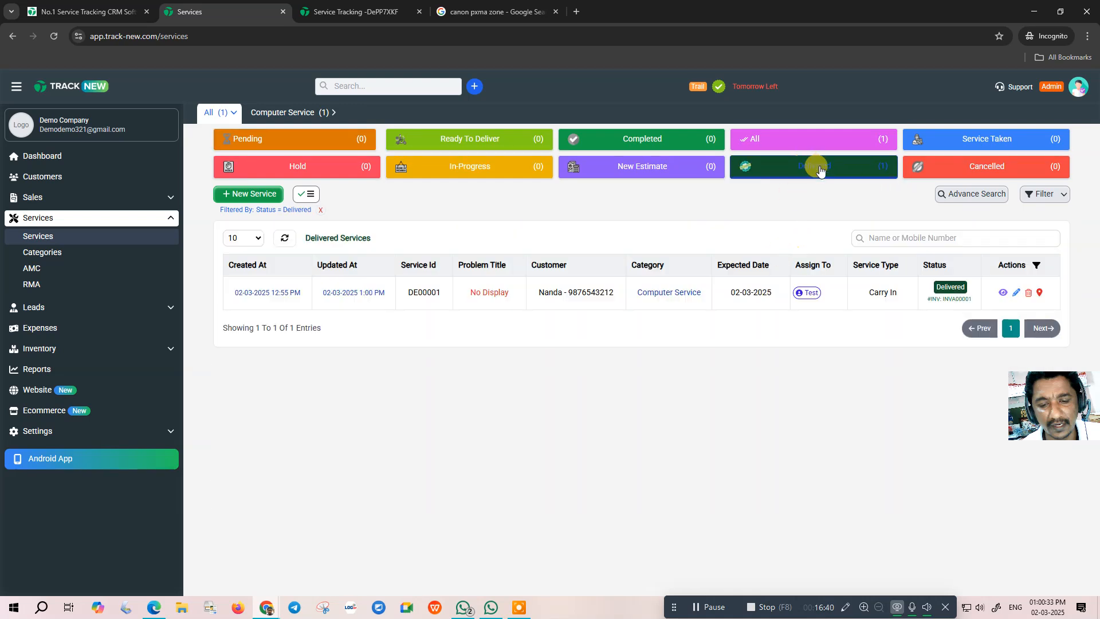
click(293, 115)
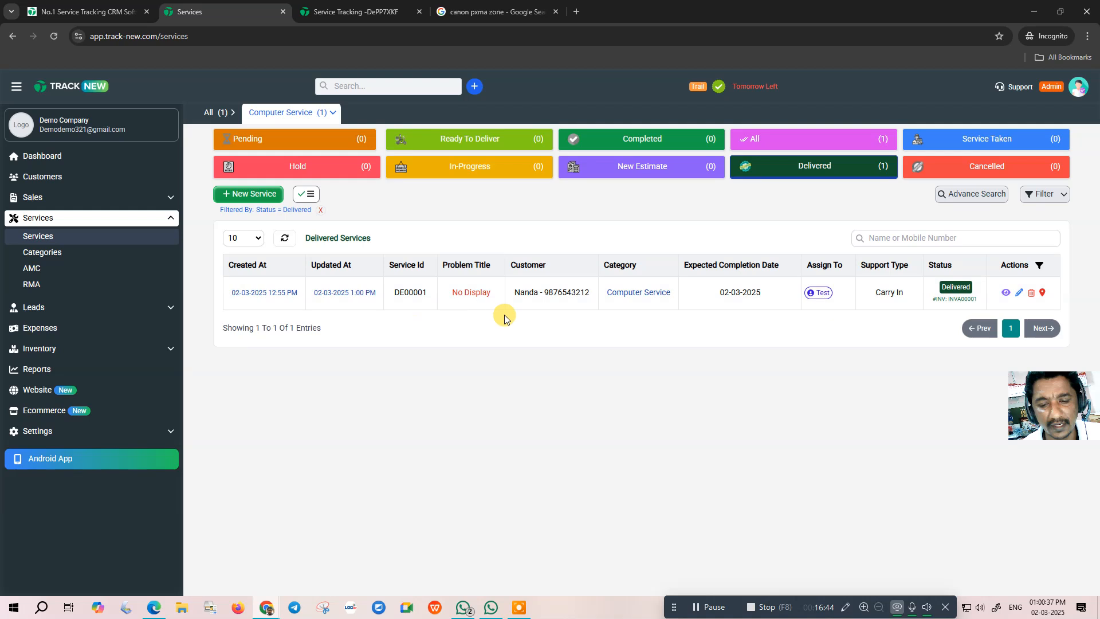
click(43, 252)
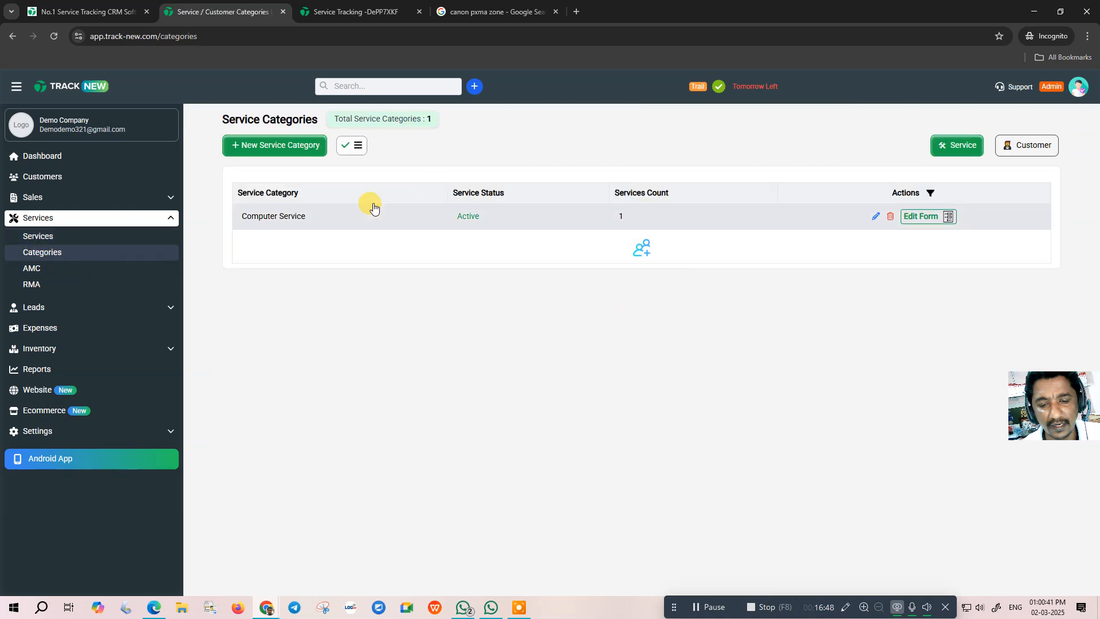
click(26, 155)
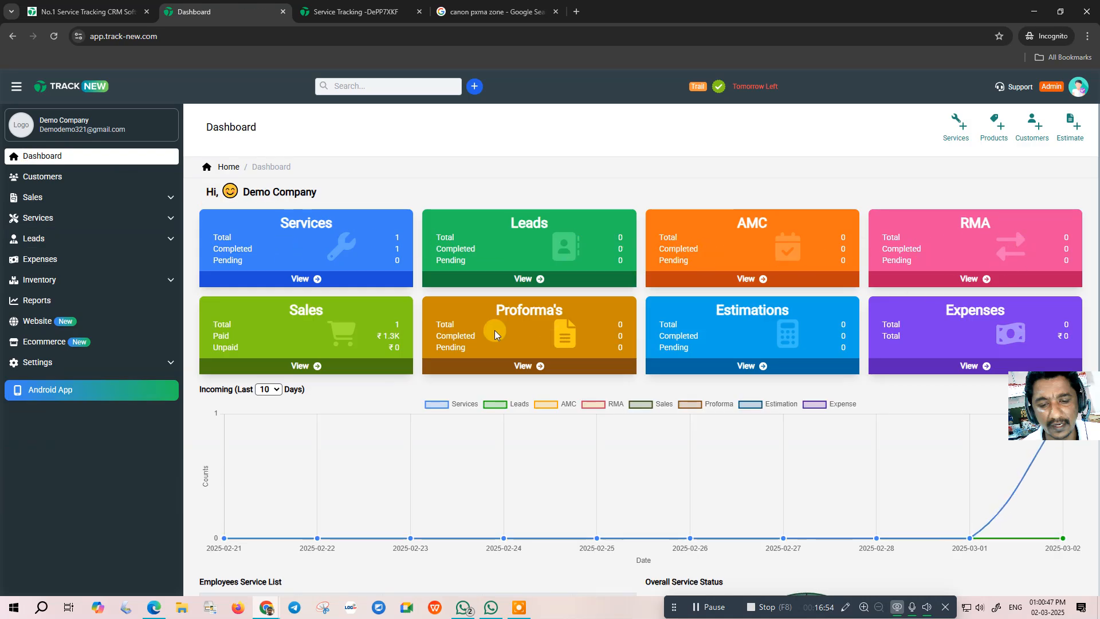
- Review the Dashboard, check the empty AMC list, then open the RMA page showing Total RMA 0
scroll(439, 276, down, 4)
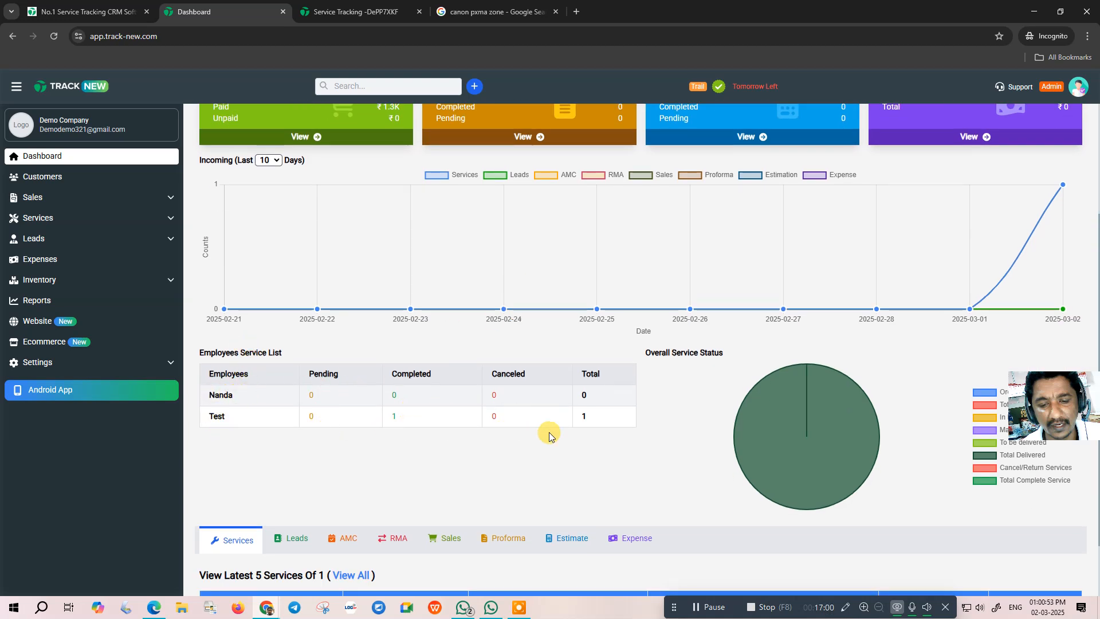
scroll(572, 429, down, 2)
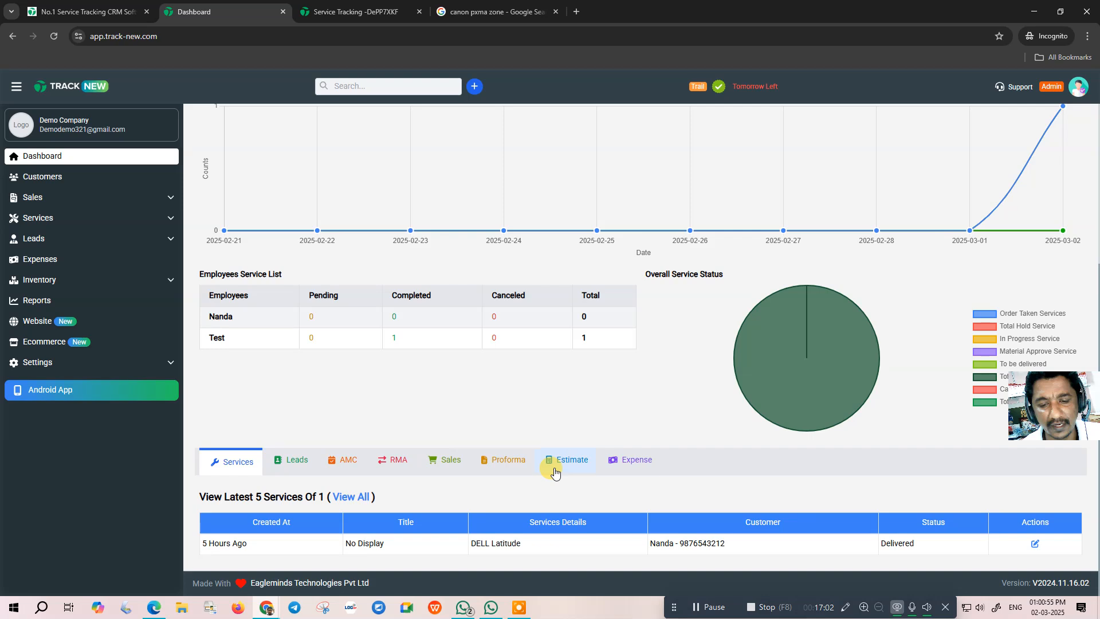
scroll(554, 455, up, 5)
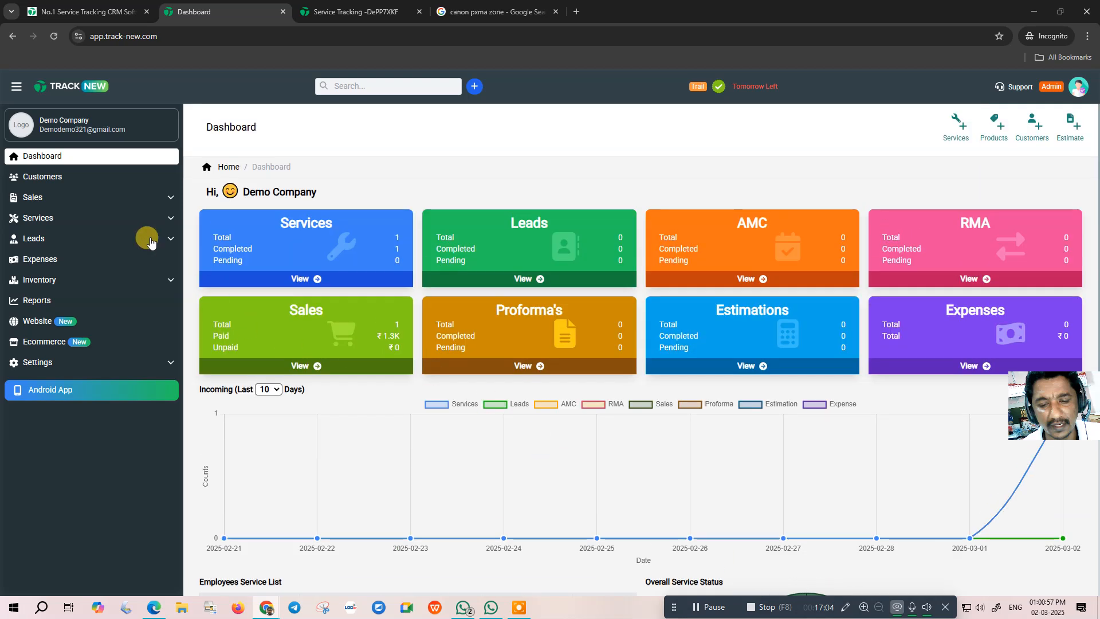
click(53, 218)
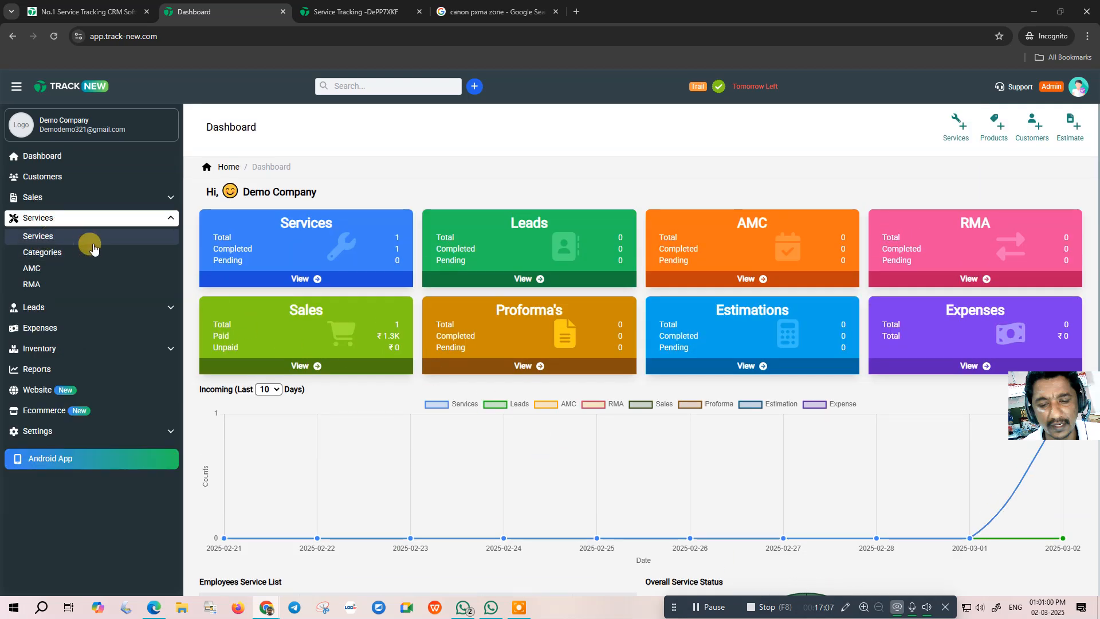
click(41, 269)
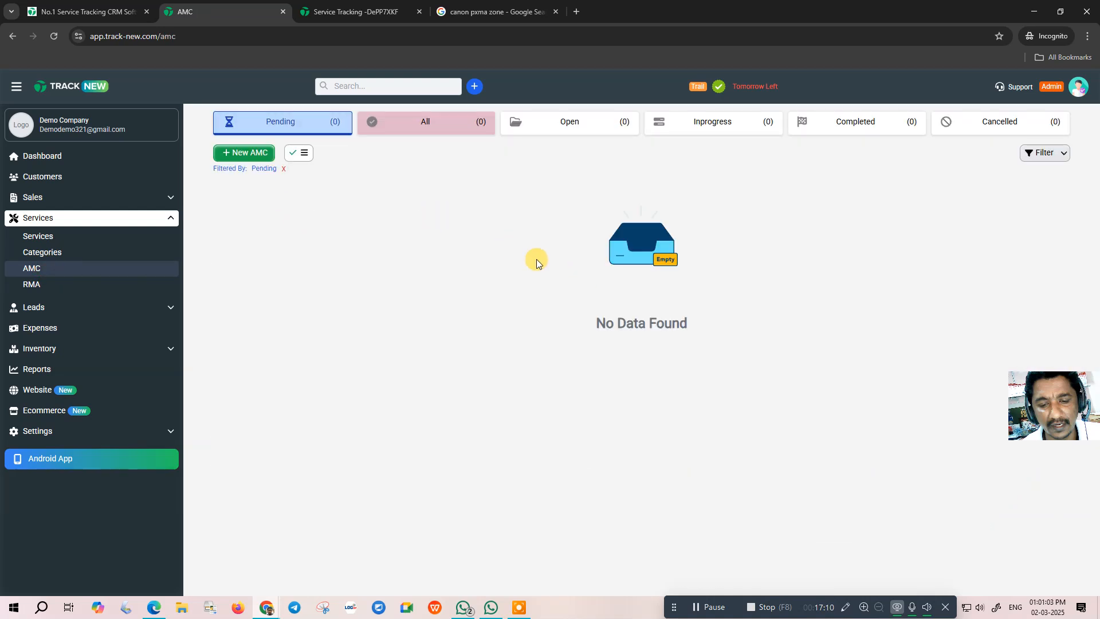
click(32, 286)
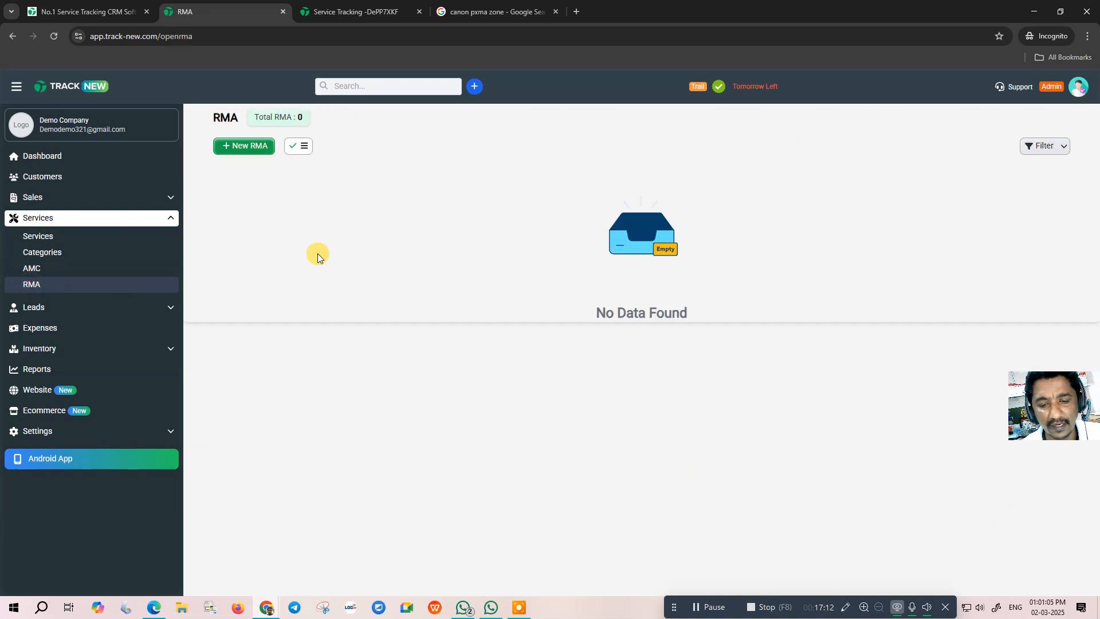
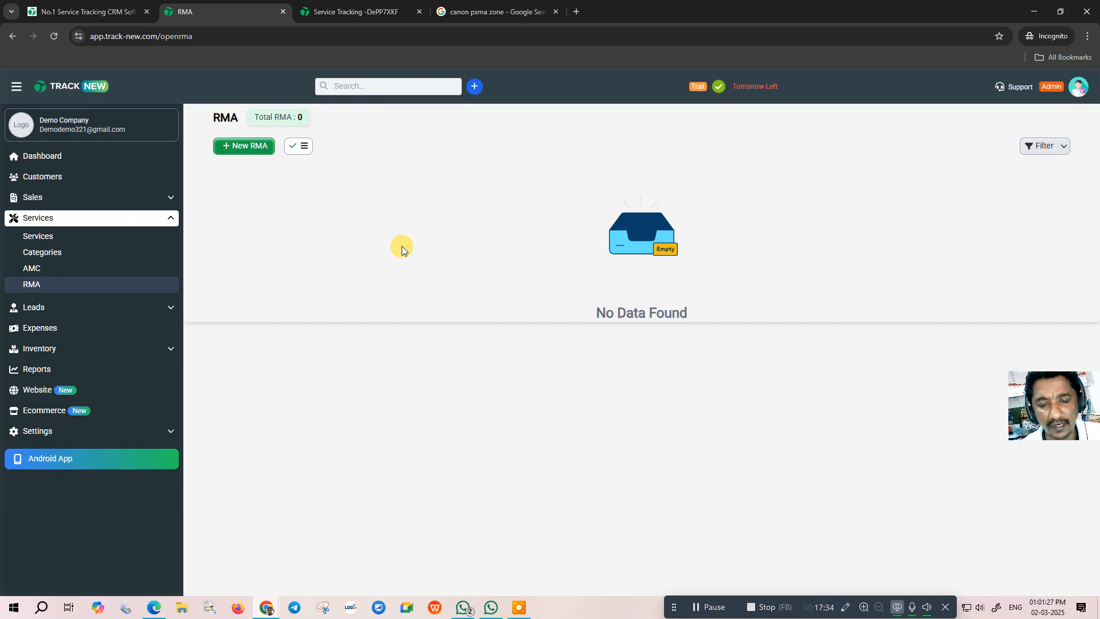
- Close the RMA registration form unsaved and start a new lead from the Leads list
click(246, 146)
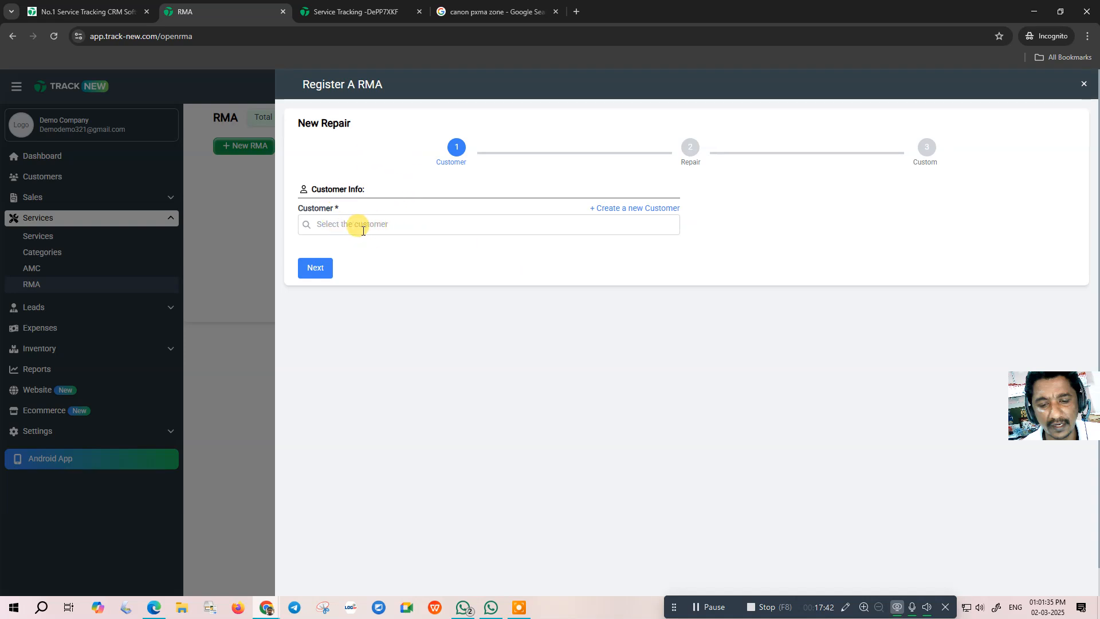
click(1081, 85)
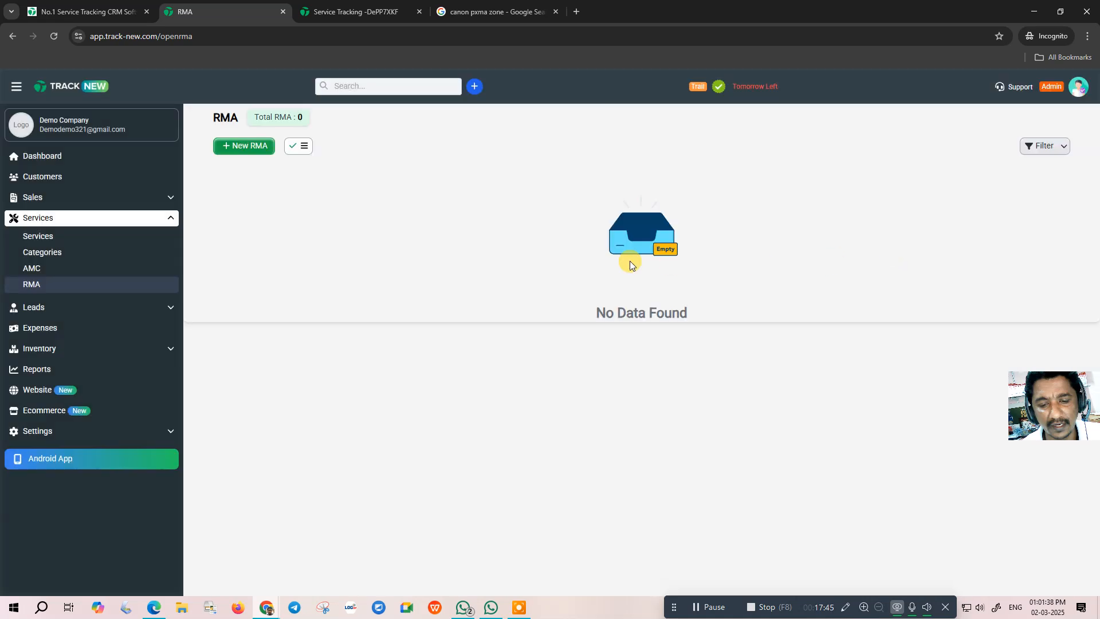
click(41, 309)
click(37, 259)
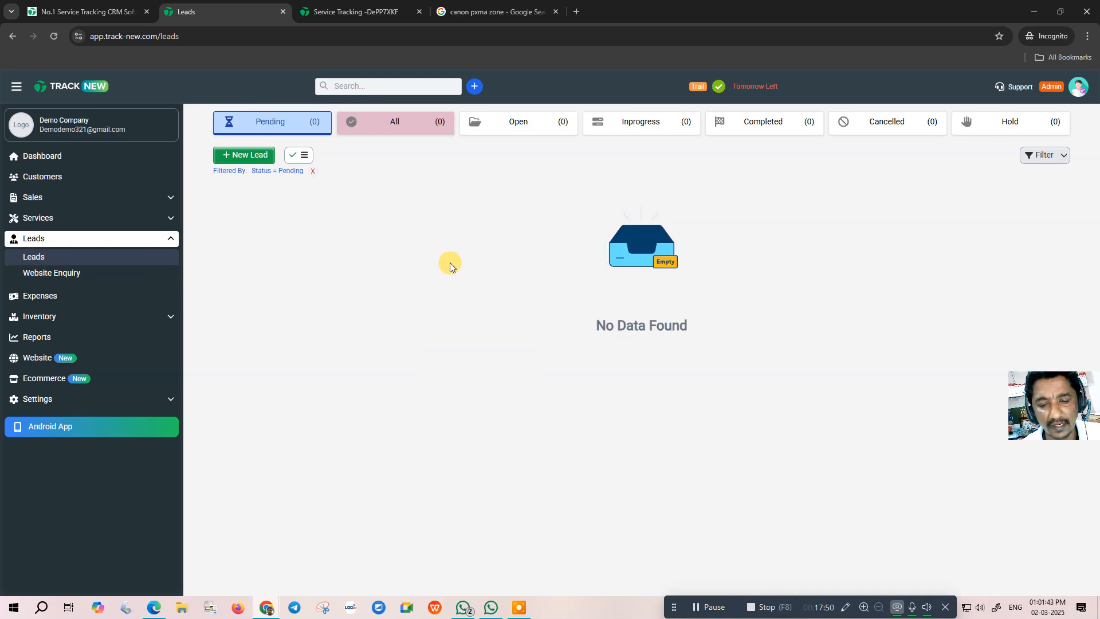
click(259, 155)
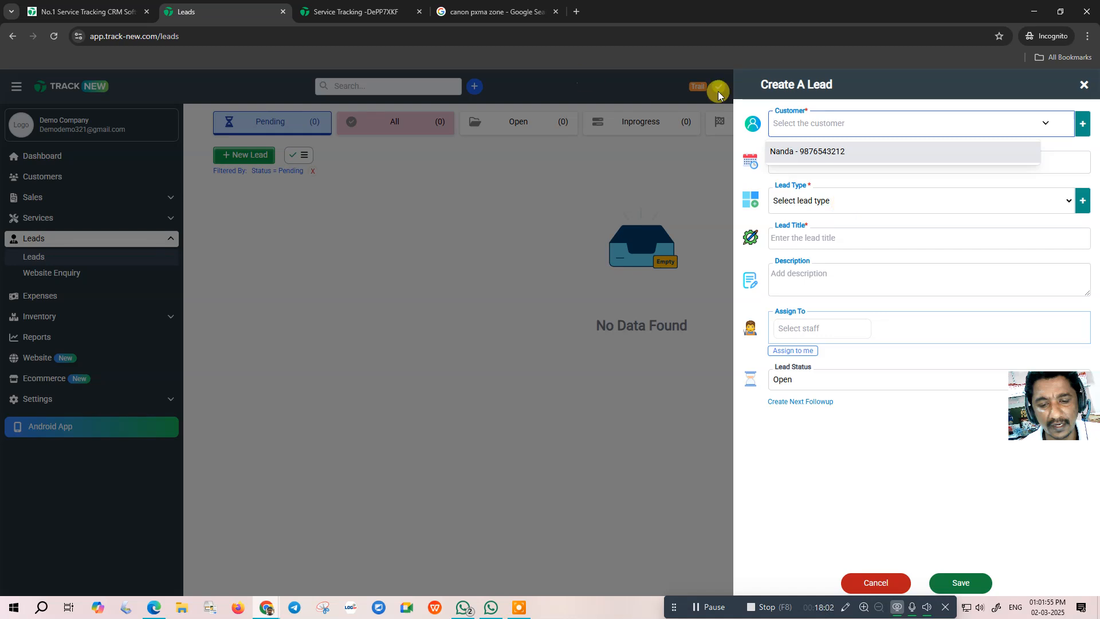
- Pick the existing customer and add a new 'Sales' lead type, selecting it for the lead
click(814, 151)
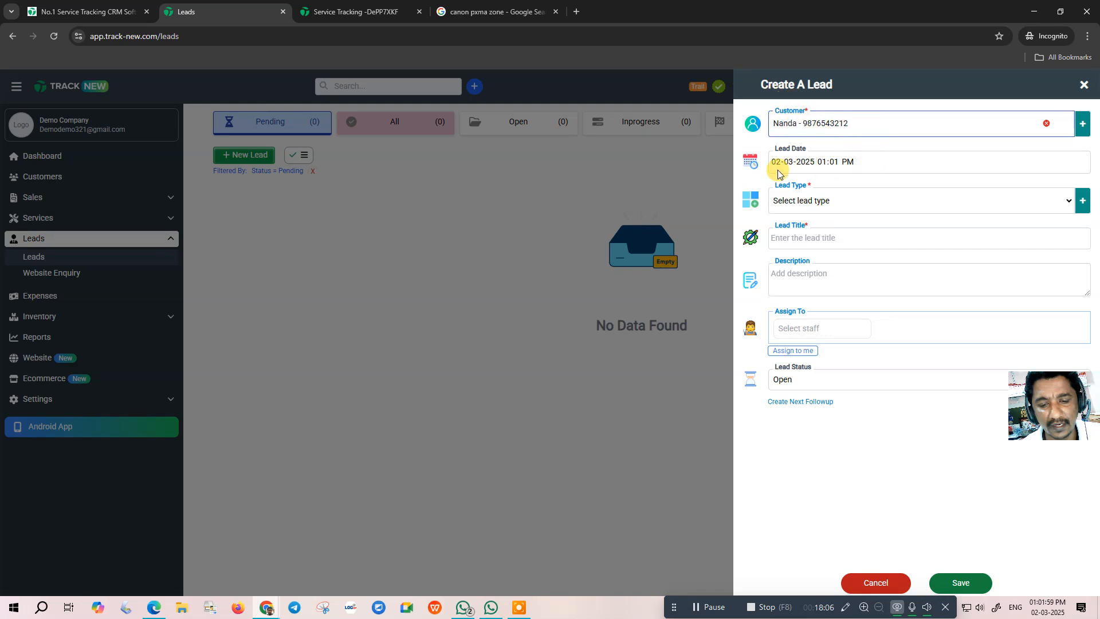
click(833, 201)
click(832, 201)
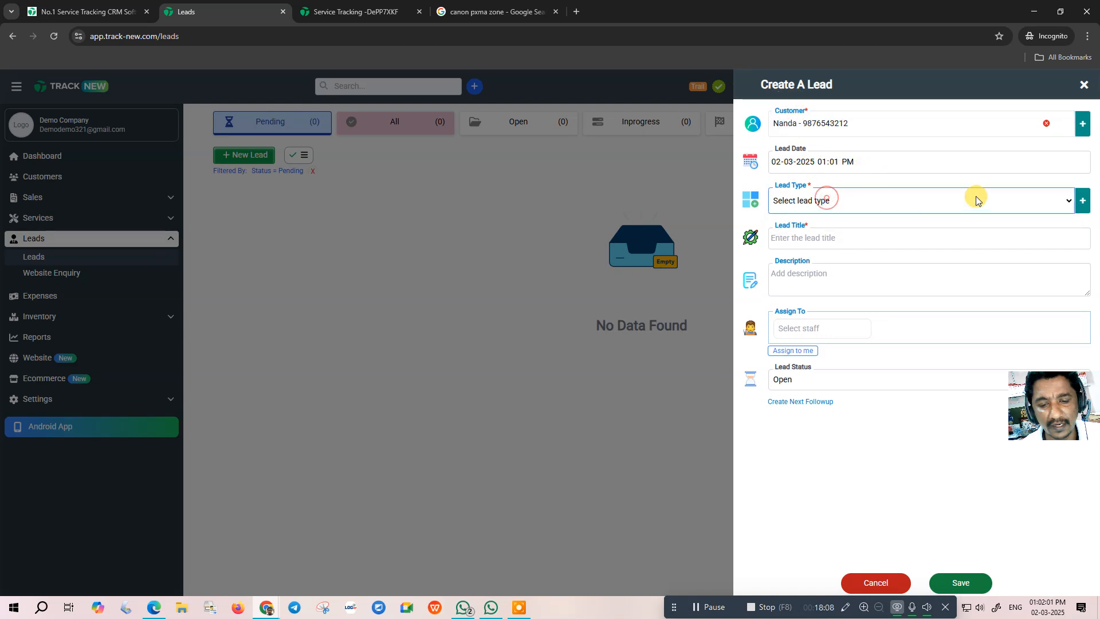
click(1081, 201)
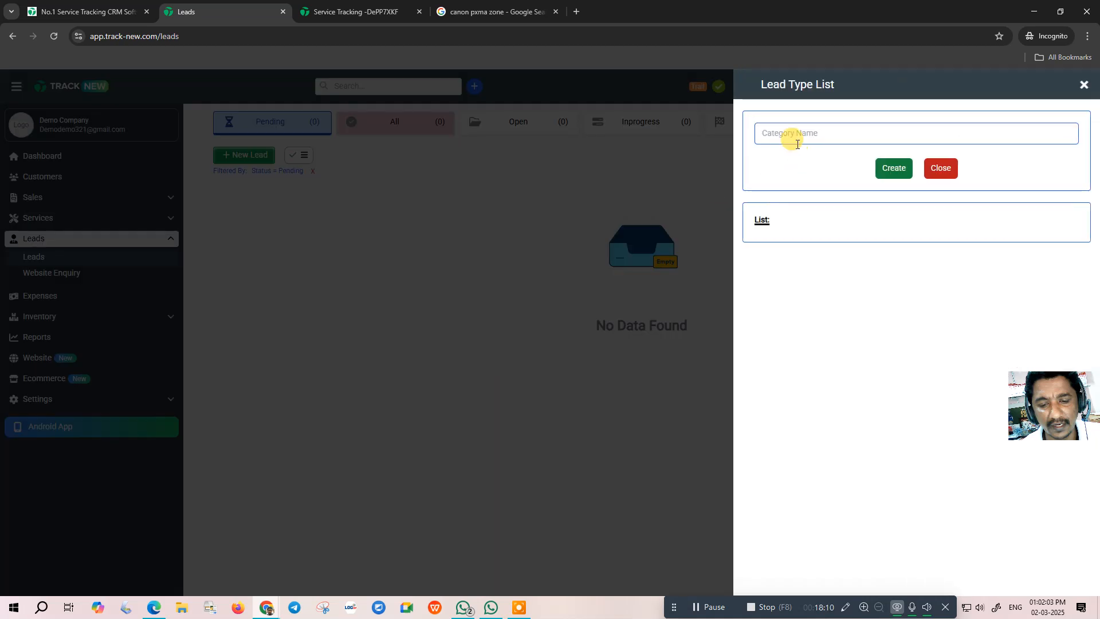
text(Sales)
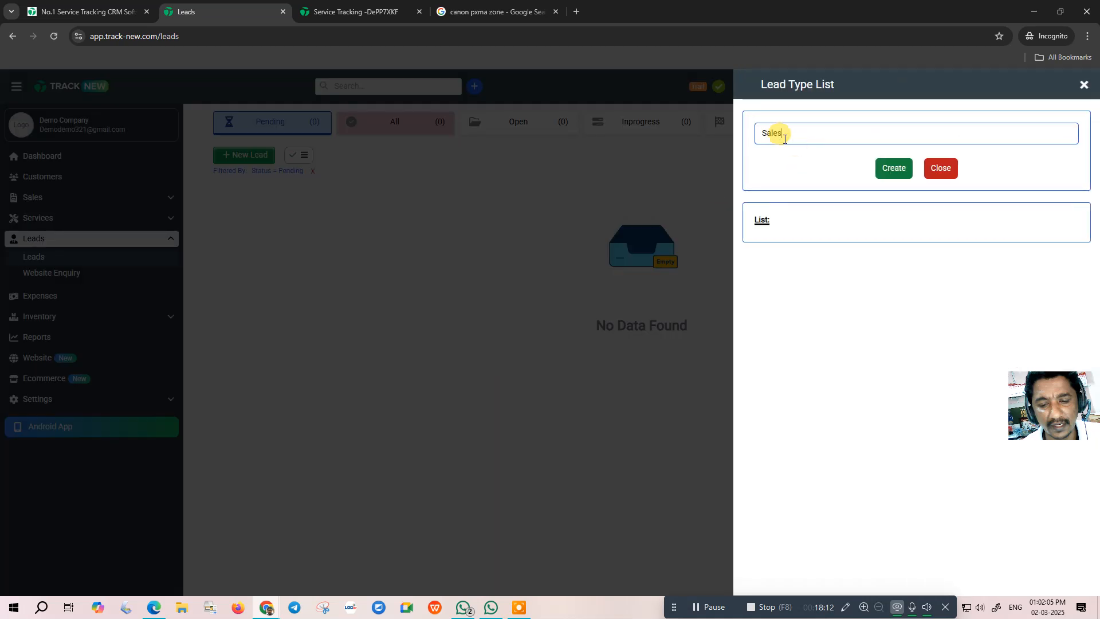
click(892, 168)
click(945, 172)
click(827, 208)
click(807, 235)
- Title the lead 'Epson Printer', describe it 'Ask Quotation', assign it to yourself, and save
click(799, 238)
text(Epson printer)
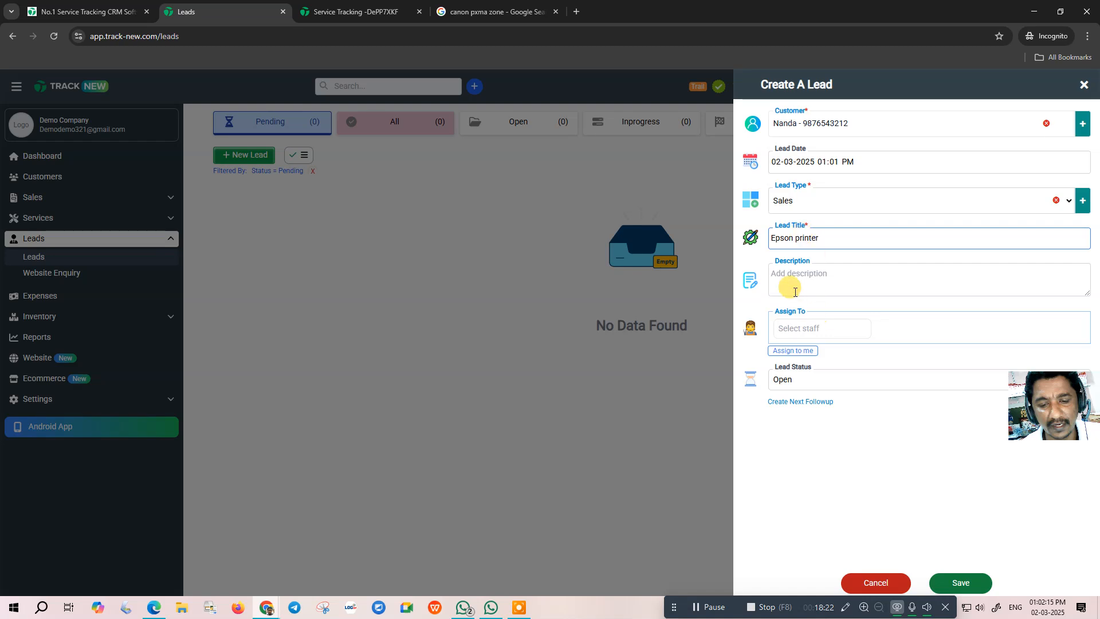
click(793, 281)
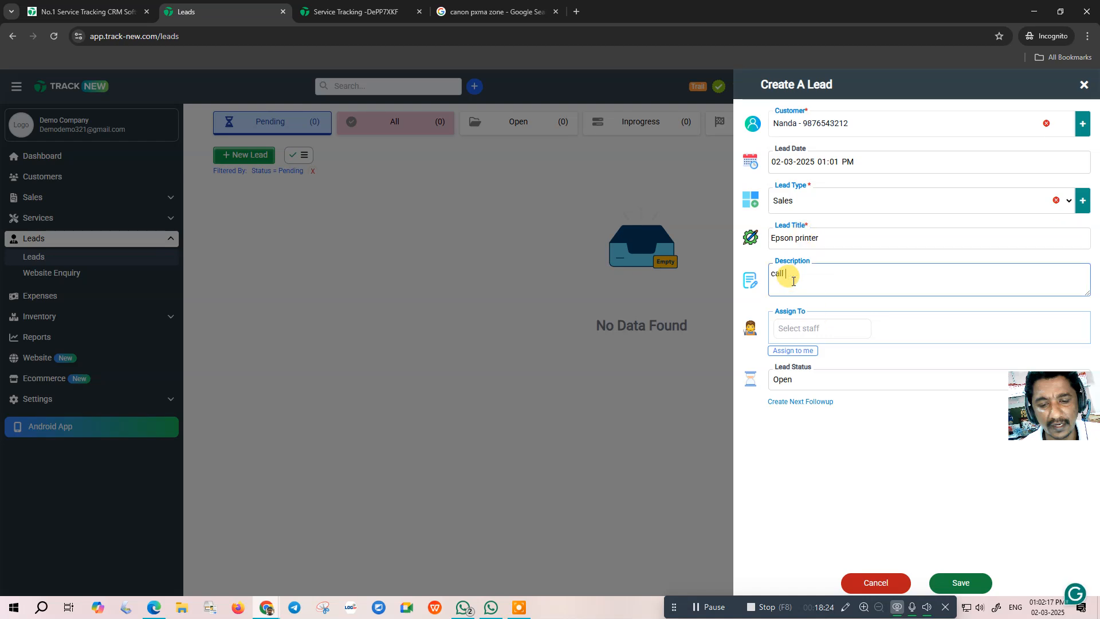
text(call)
key(BackSpace)
key(BackSpace)
key(BackSpace)
key(BackSpace)
text(a)
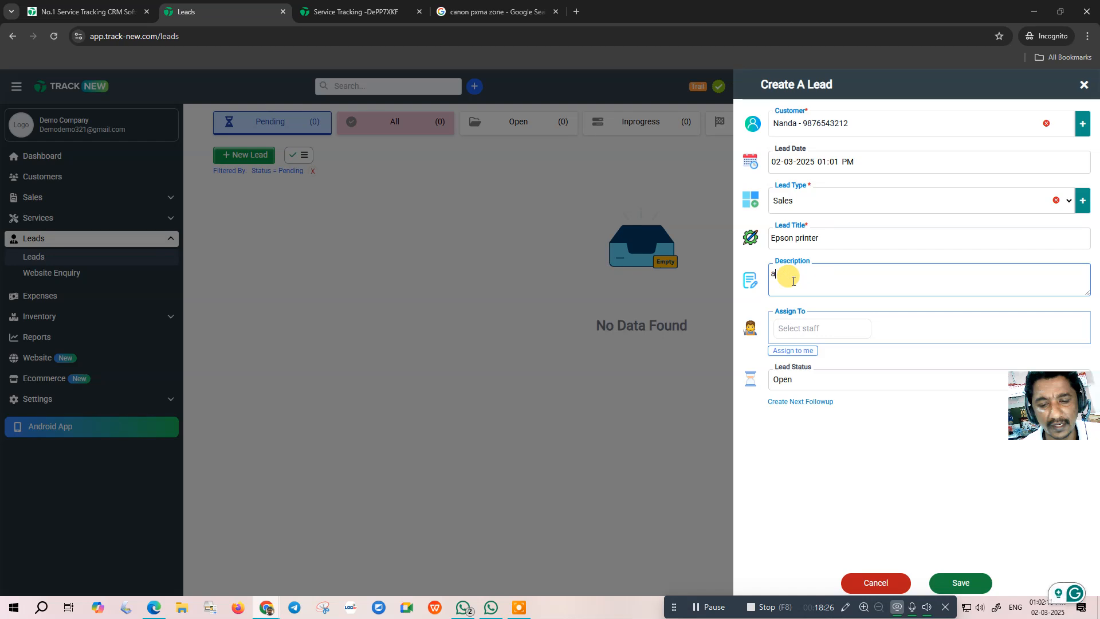
text(sk quotatio n)
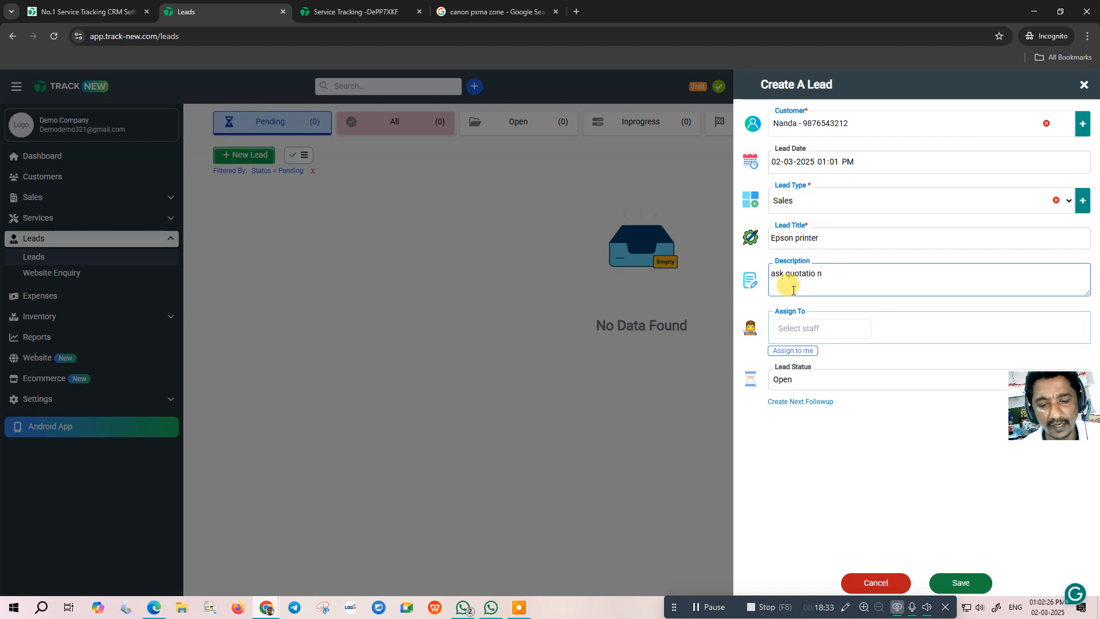
click(800, 325)
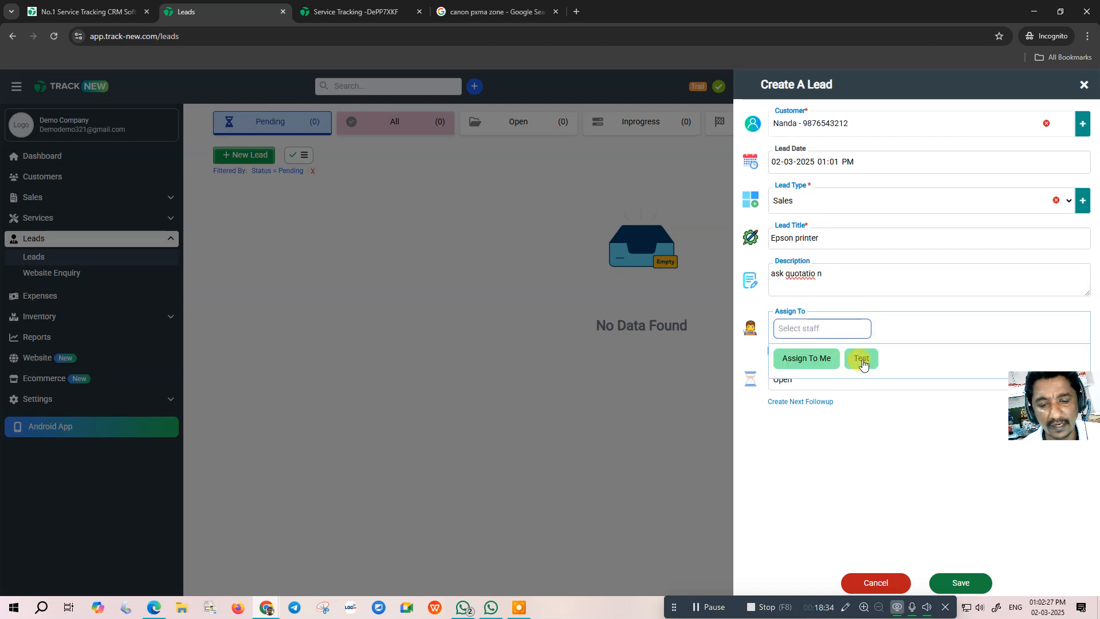
click(819, 361)
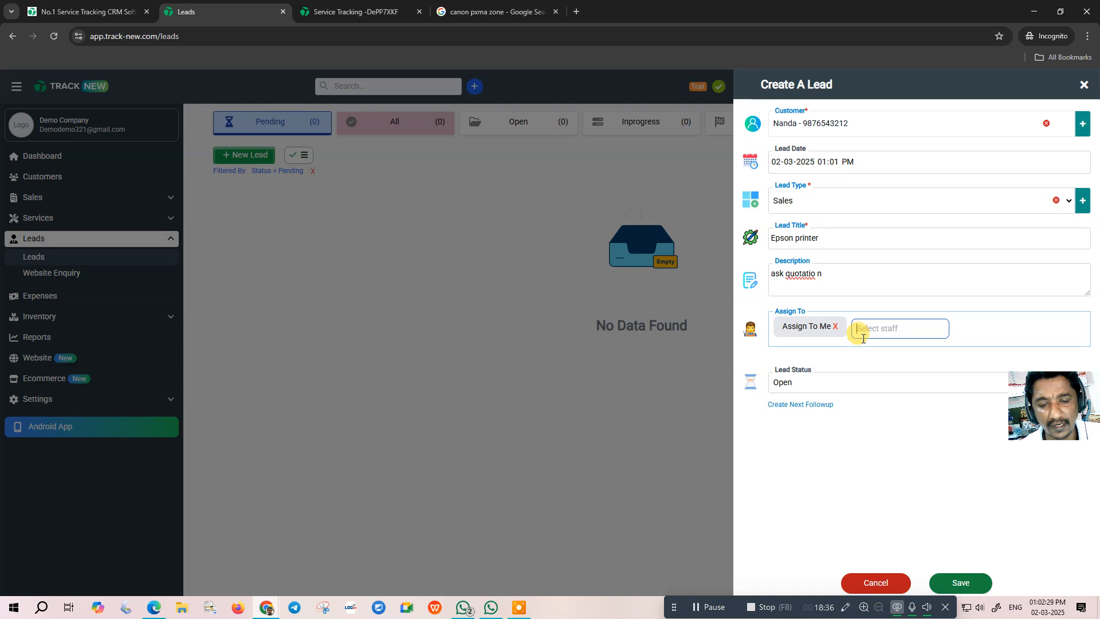
click(960, 582)
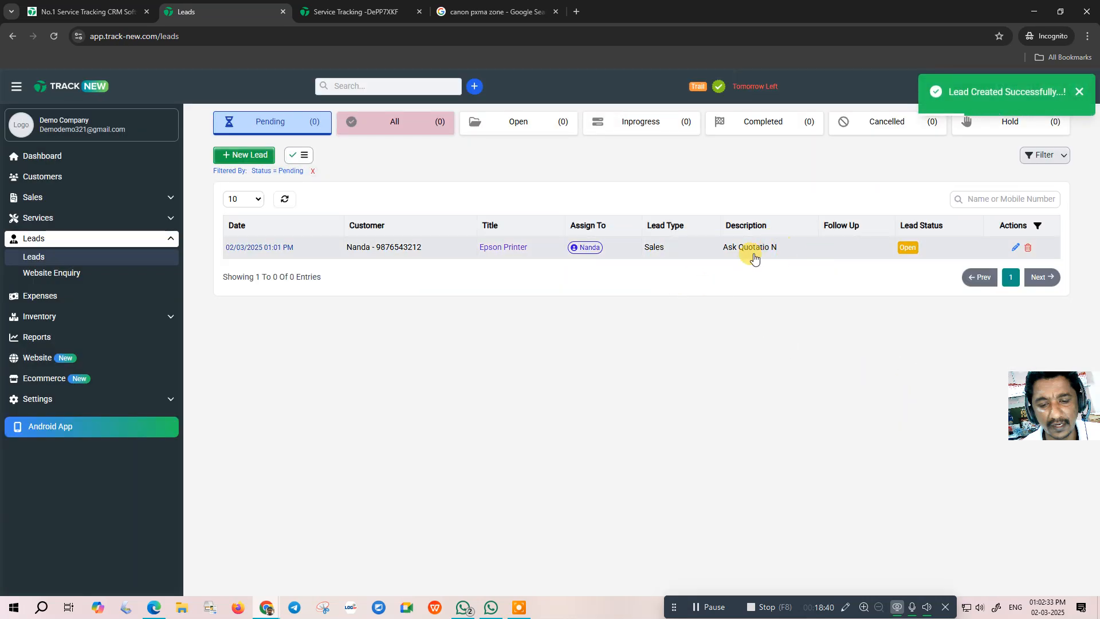
- Set the Epson Printer lead's status to Progress
click(906, 247)
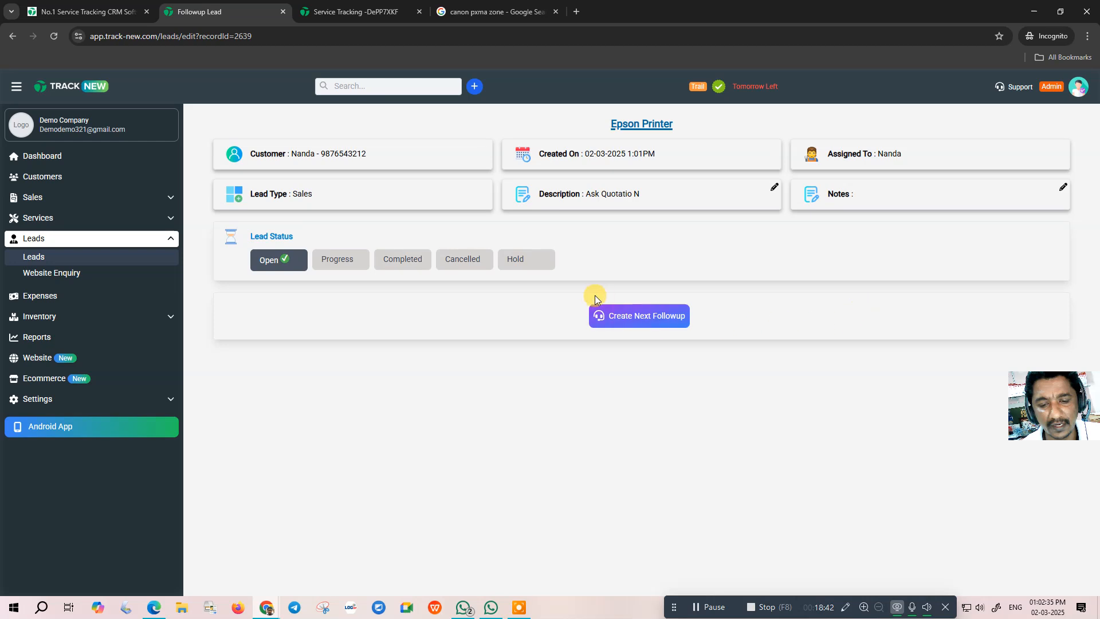
click(332, 258)
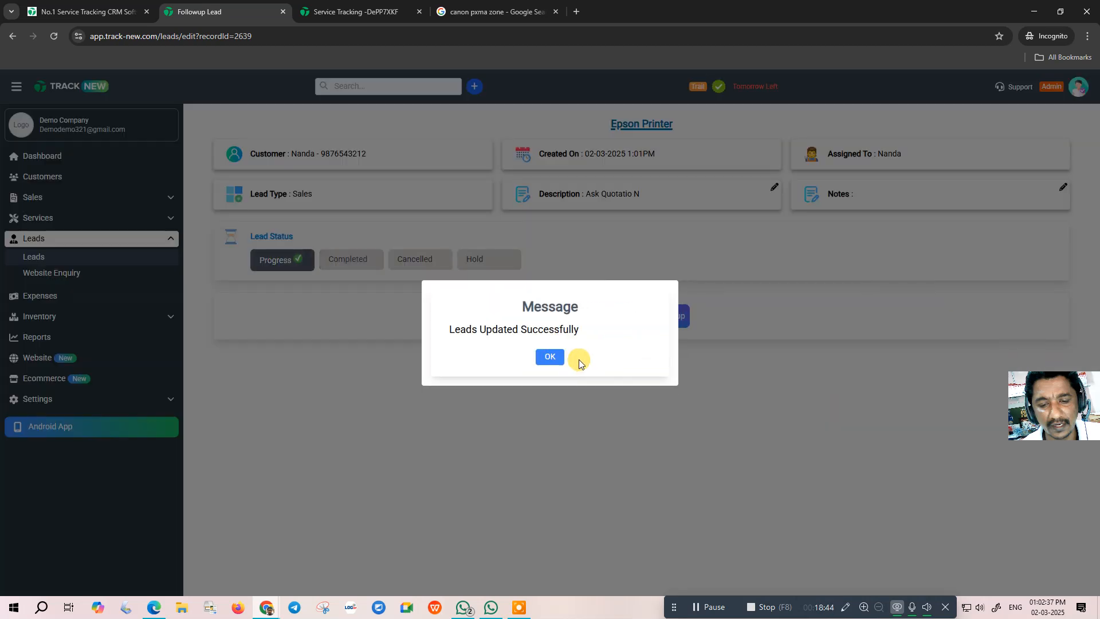
click(550, 356)
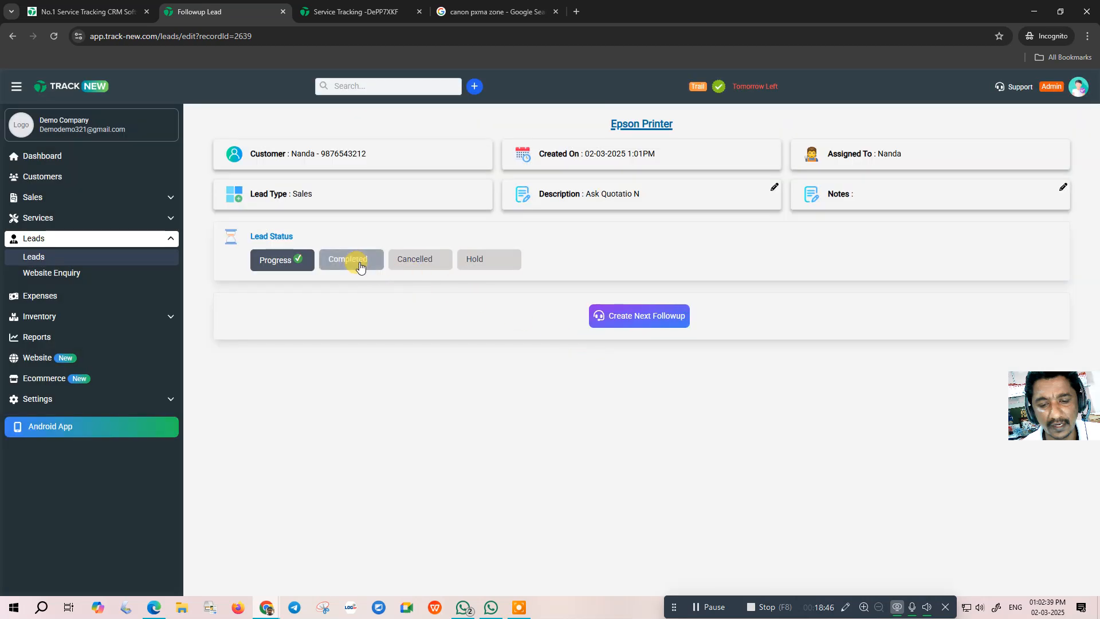
click(643, 318)
click(799, 191)
text(sen)
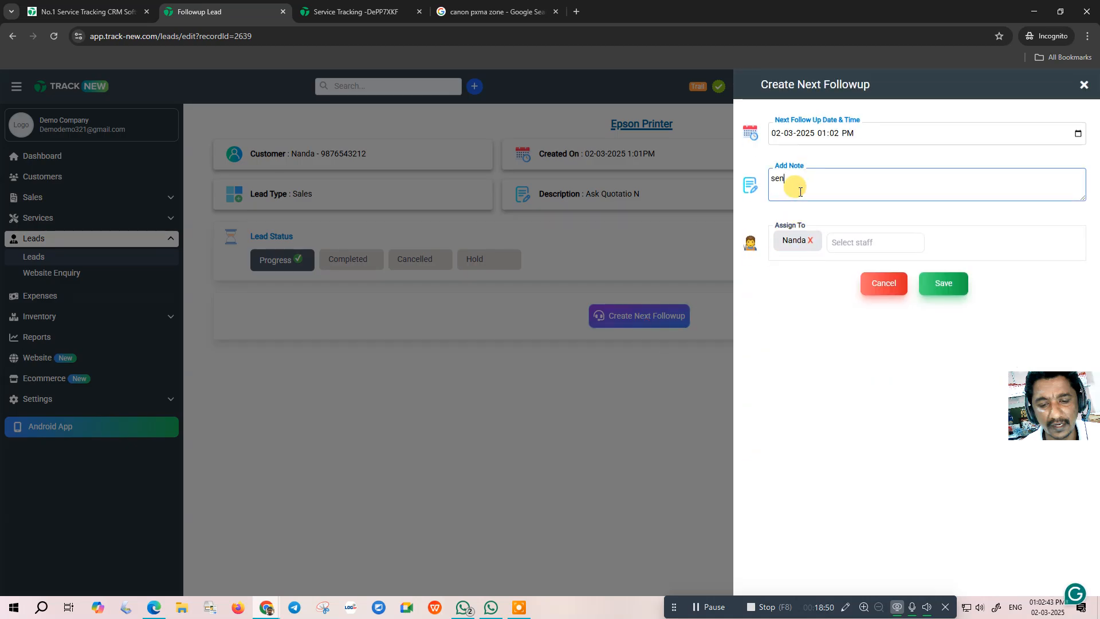
text(t quotation , call tomorrow)
click(847, 133)
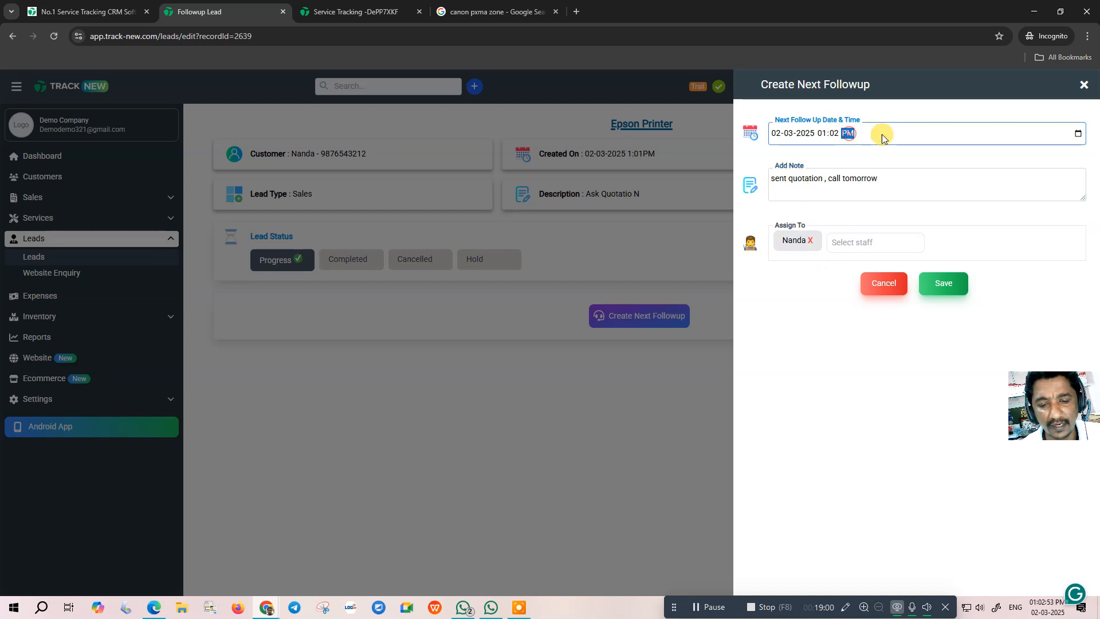
click(1080, 134)
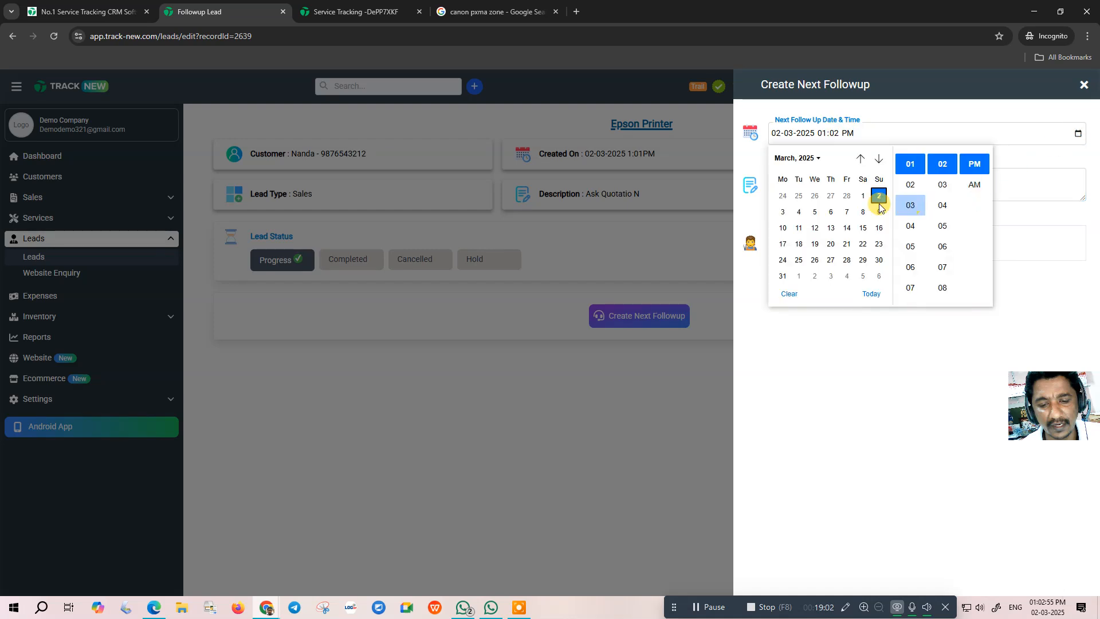
click(782, 212)
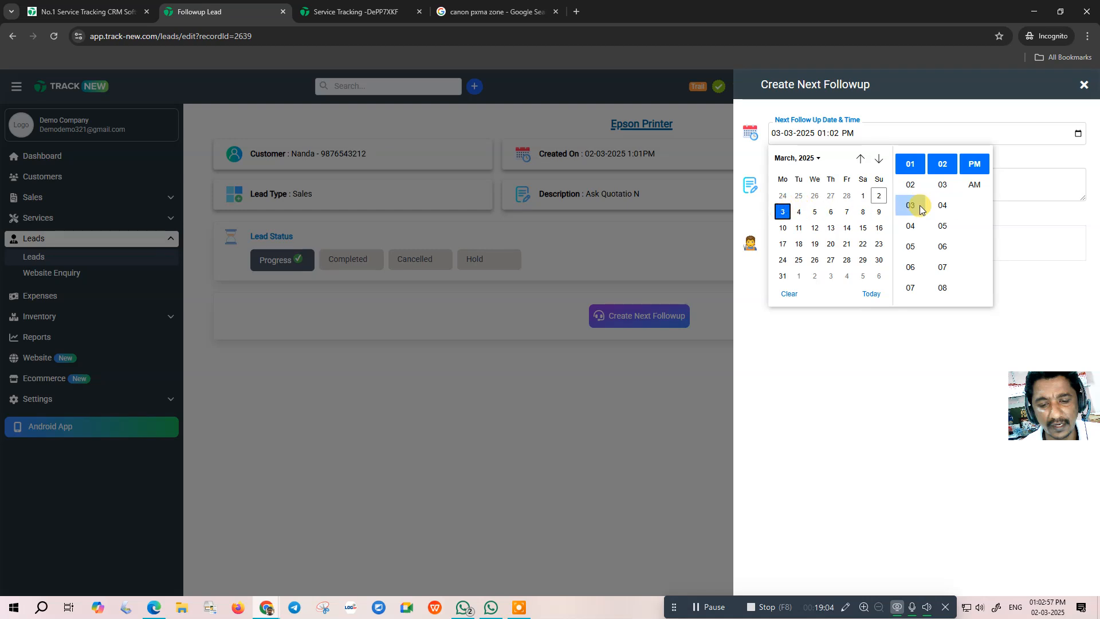
scroll(914, 257, down, 3)
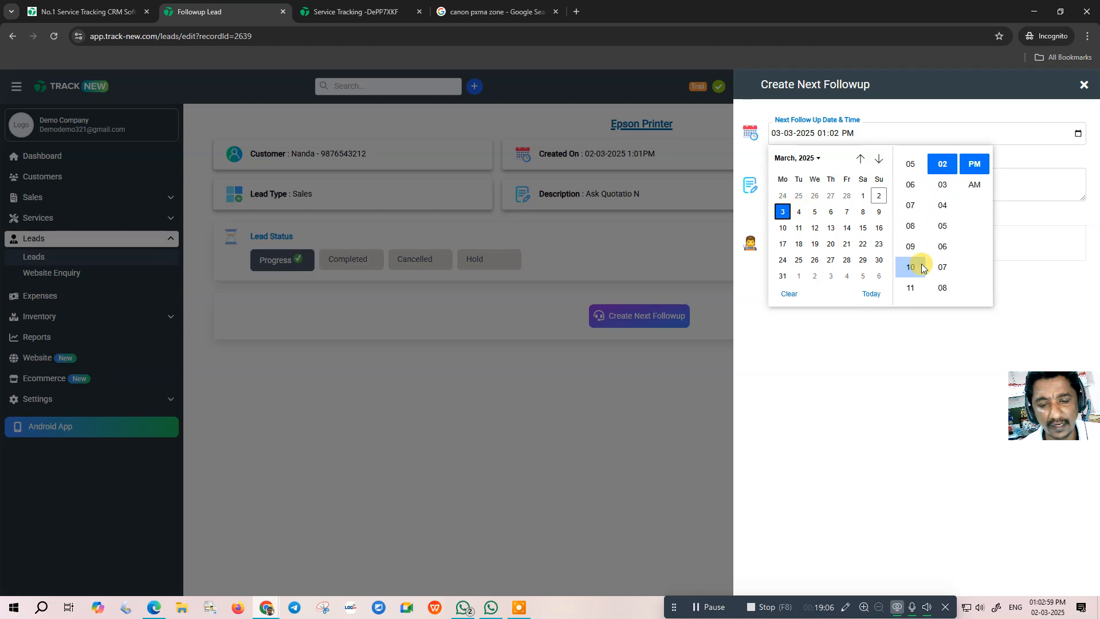
click(911, 289)
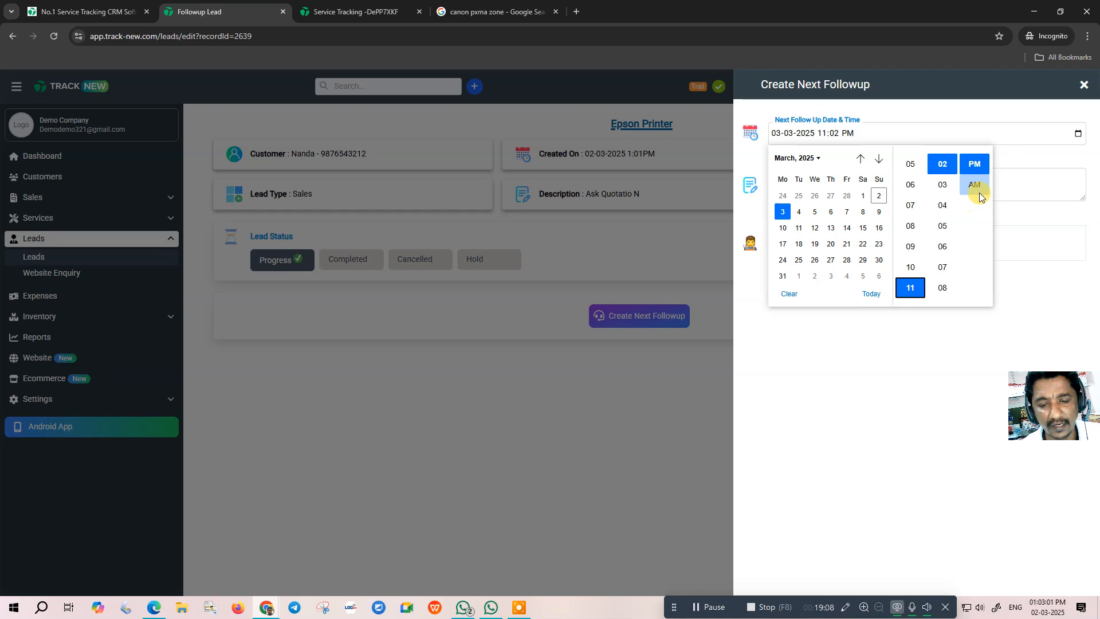
click(974, 186)
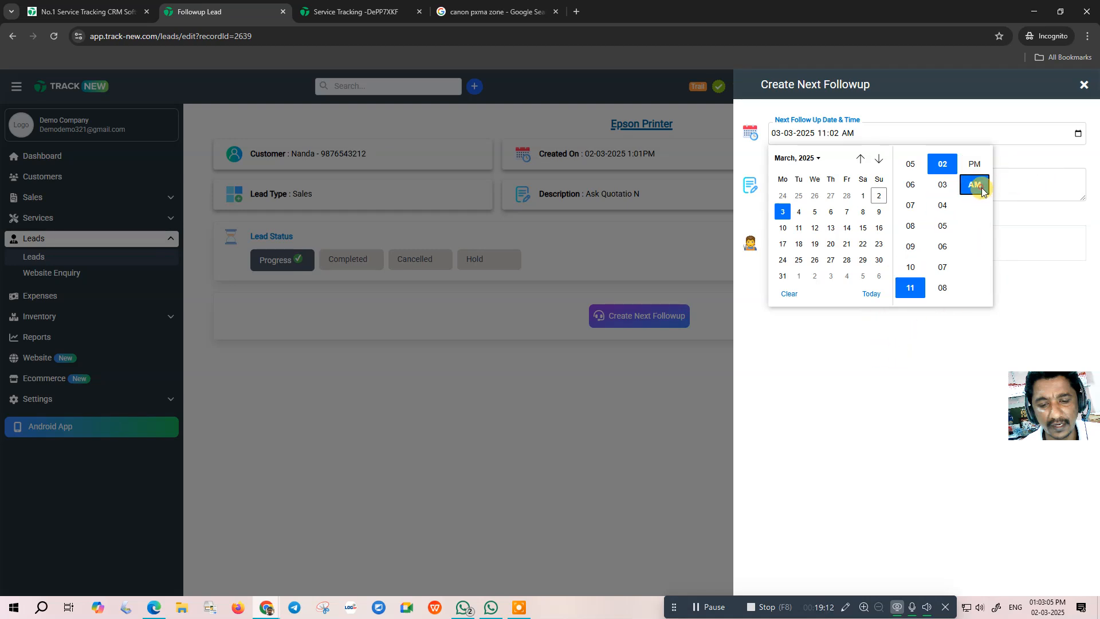
click(1041, 184)
click(942, 282)
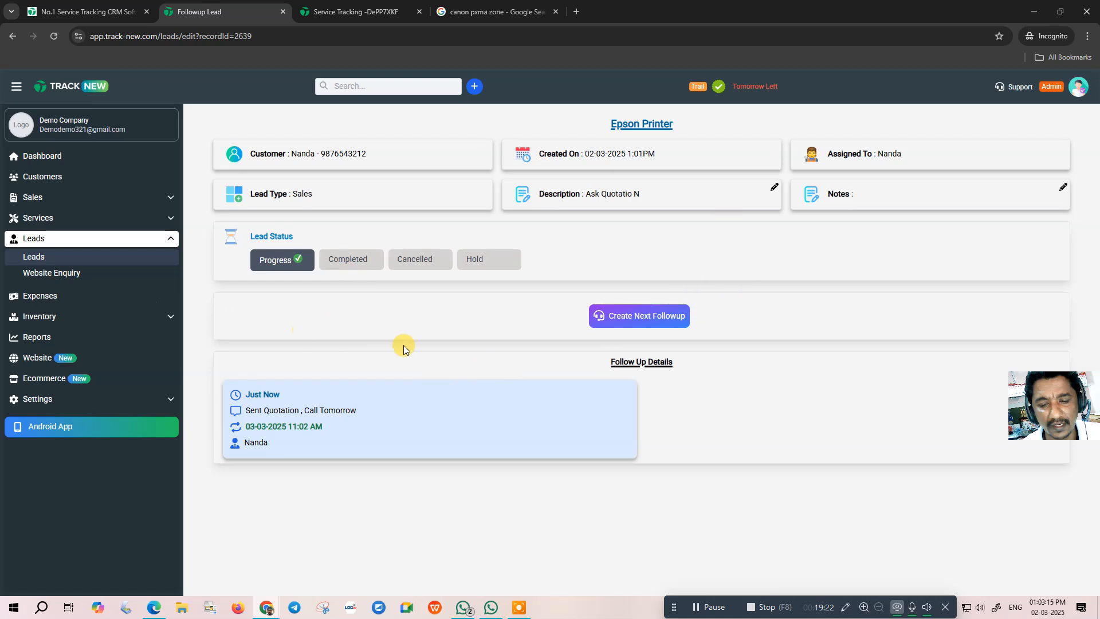
- View the website enquiries and website builder, go back, then open Expenses
click(55, 280)
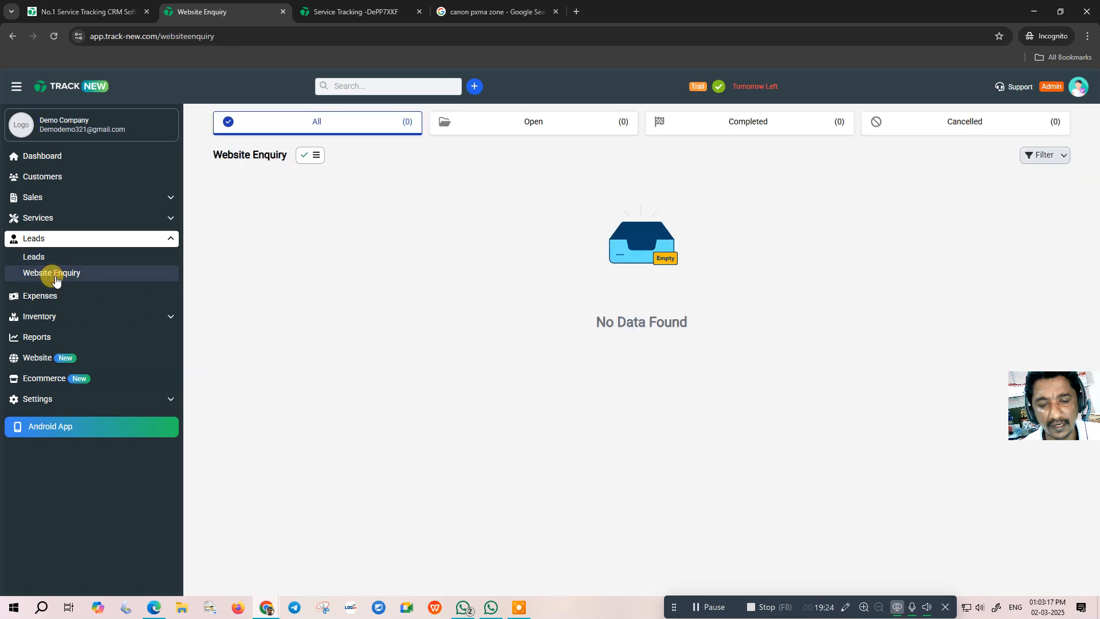
click(39, 356)
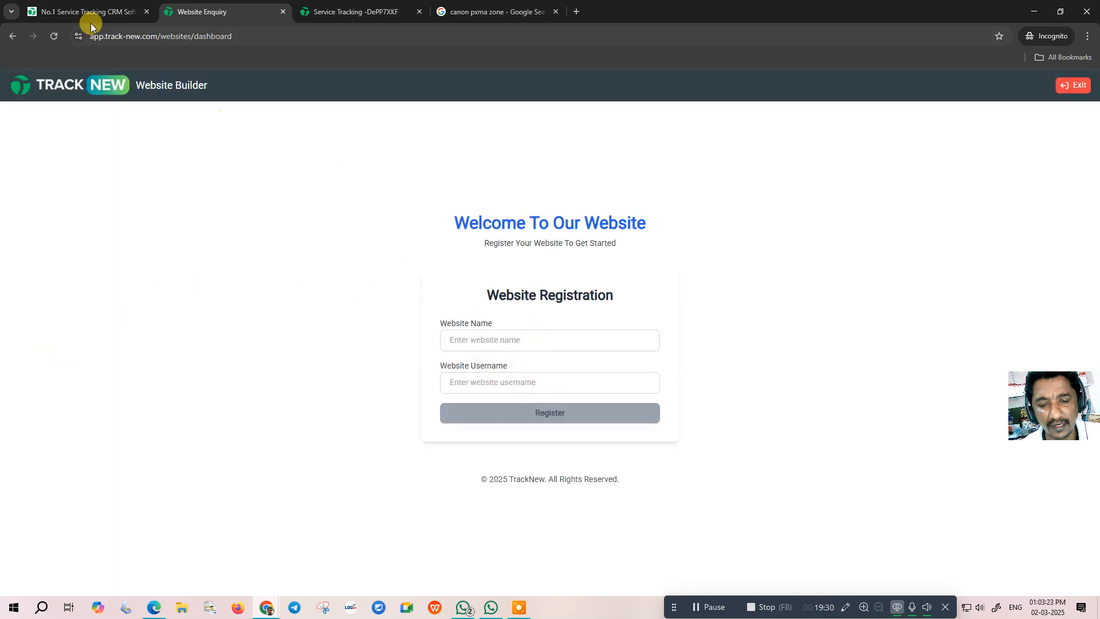
click(12, 38)
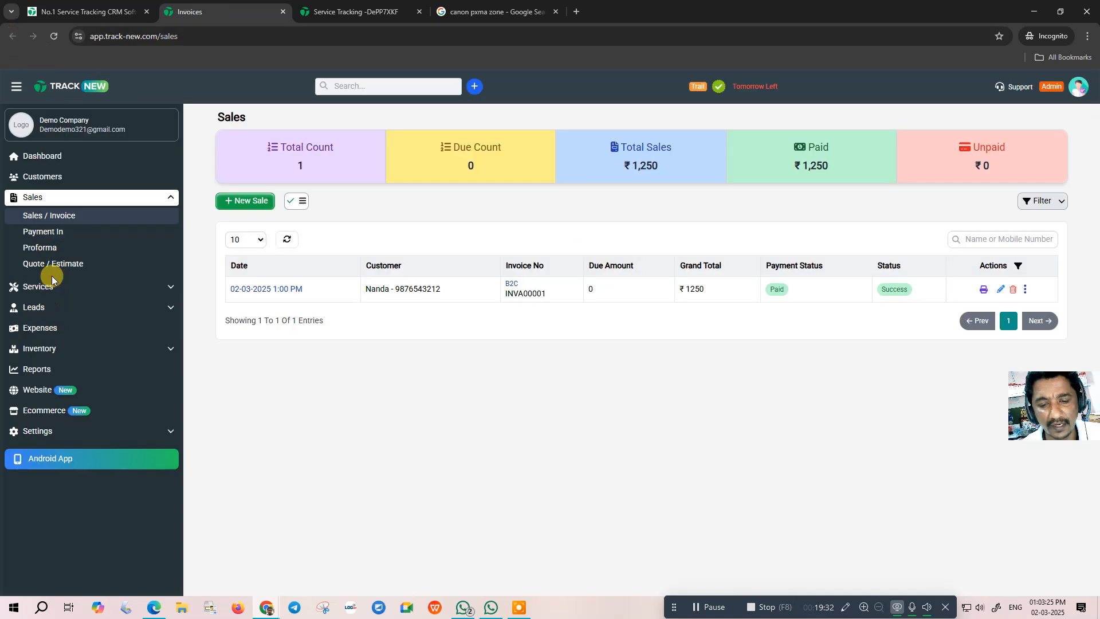
click(51, 332)
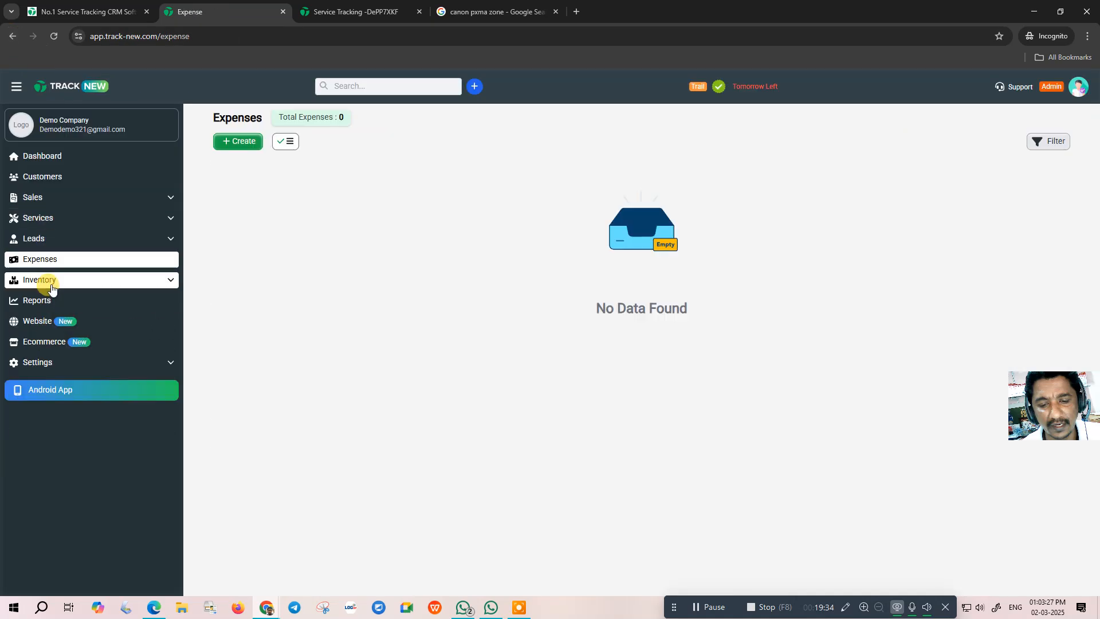
- Browse the Inventory Items, Supplier, Payment Out and Stock Adjustment pages
click(37, 236)
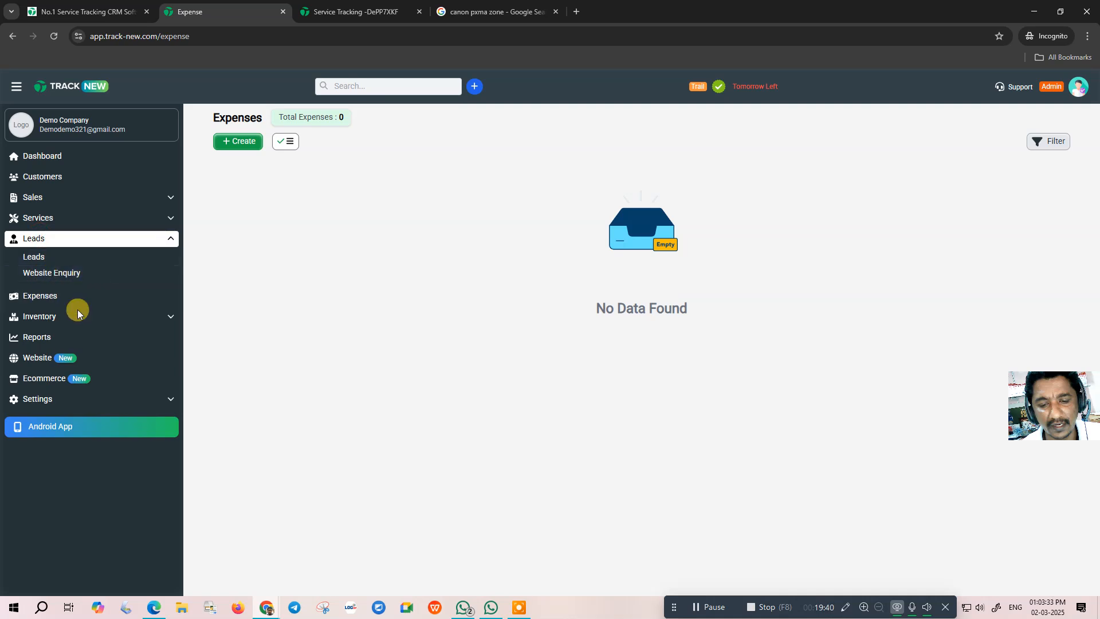
click(51, 316)
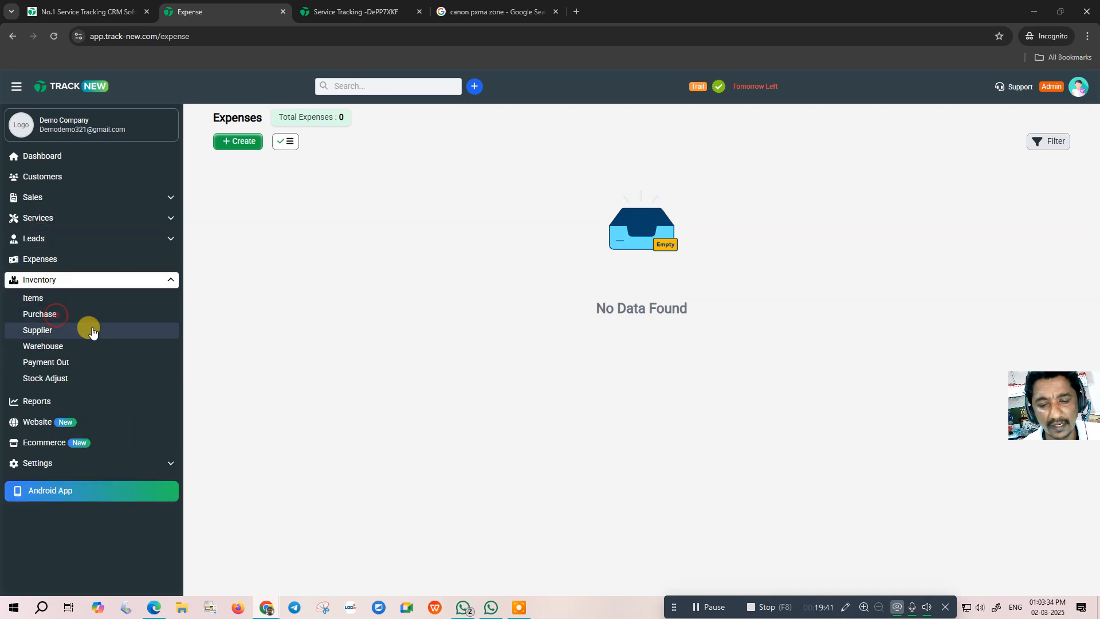
click(52, 301)
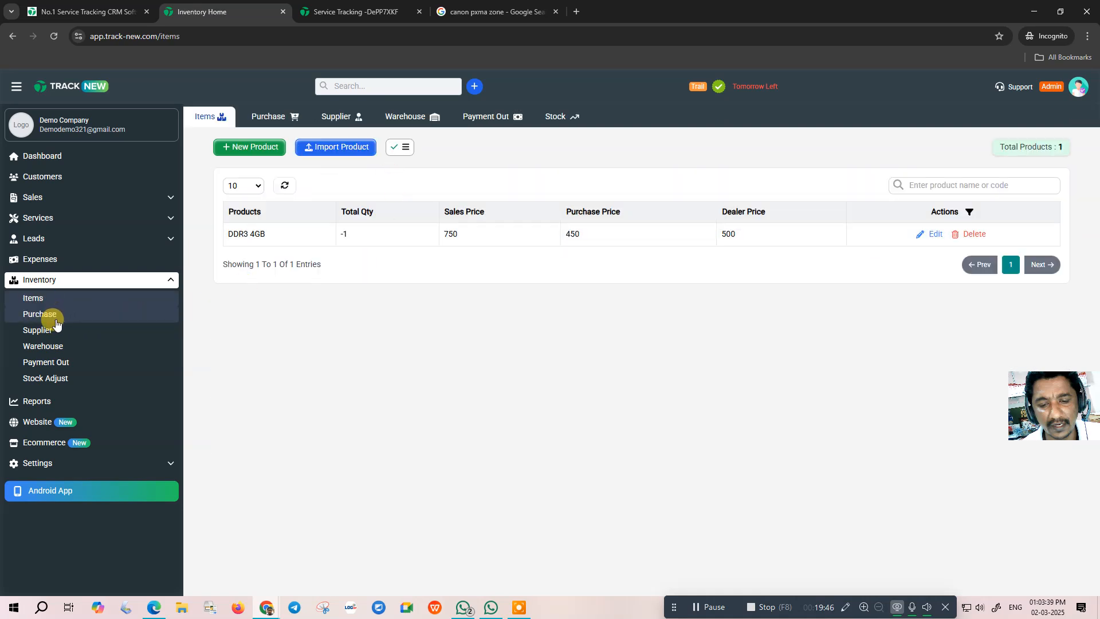
click(40, 328)
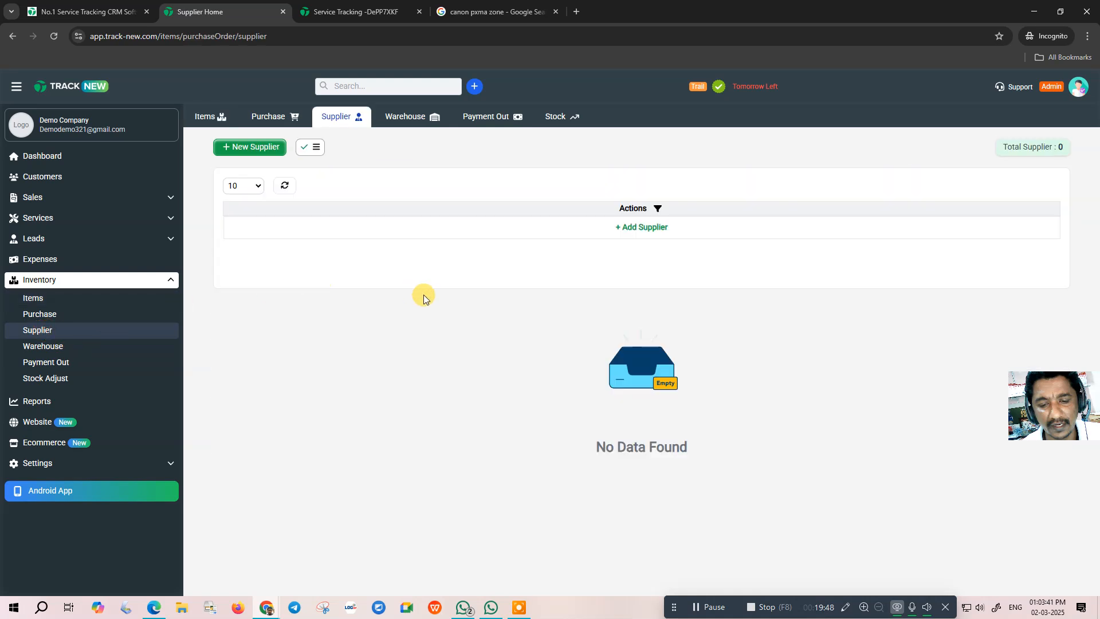
click(50, 362)
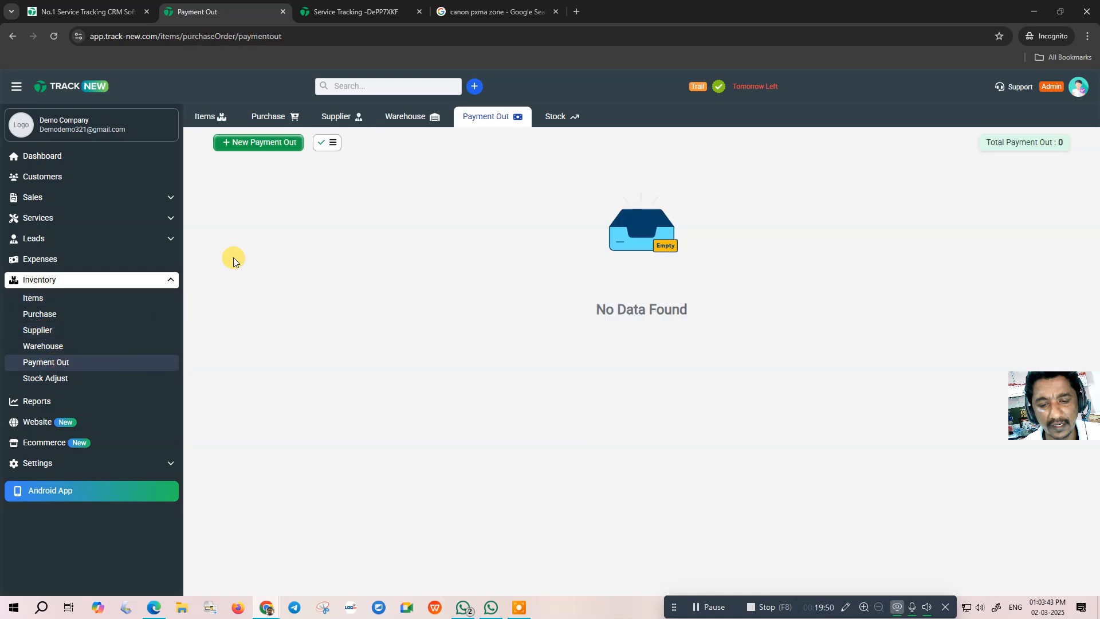
click(46, 378)
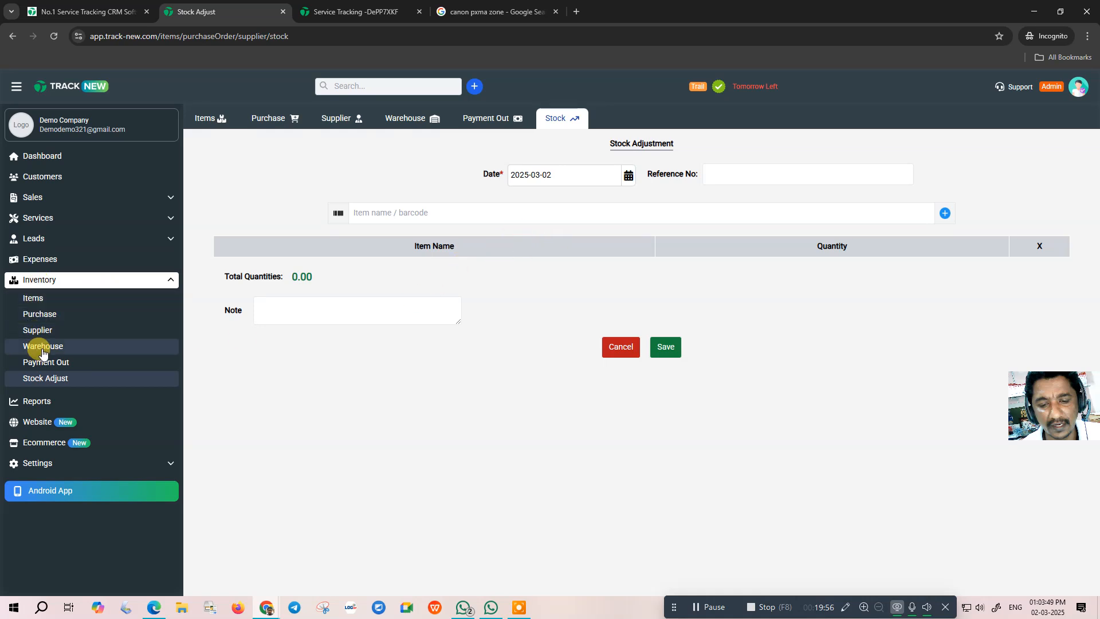
- Browse Sales/Invoice, a new sale, a Payment In for the customer, Proforma and Quotes
click(43, 197)
click(79, 225)
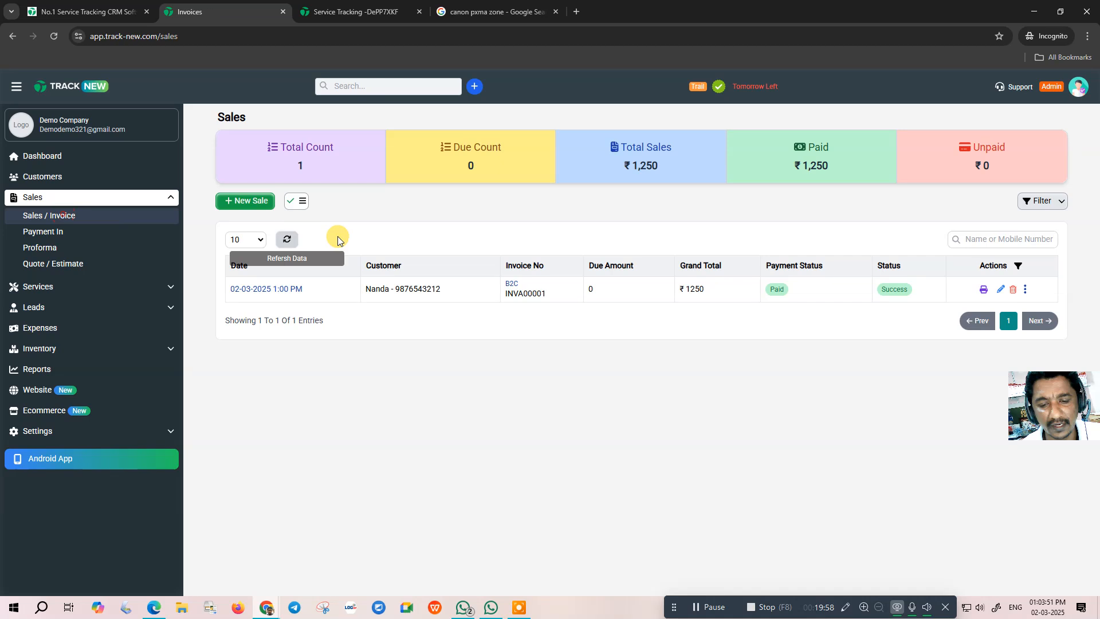
click(247, 204)
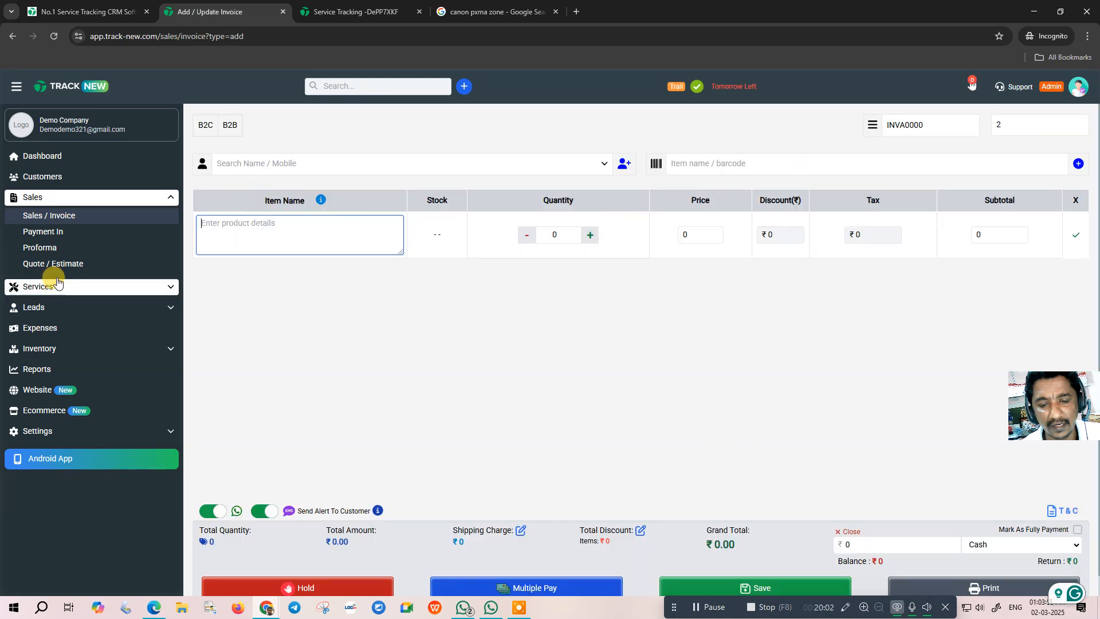
click(44, 232)
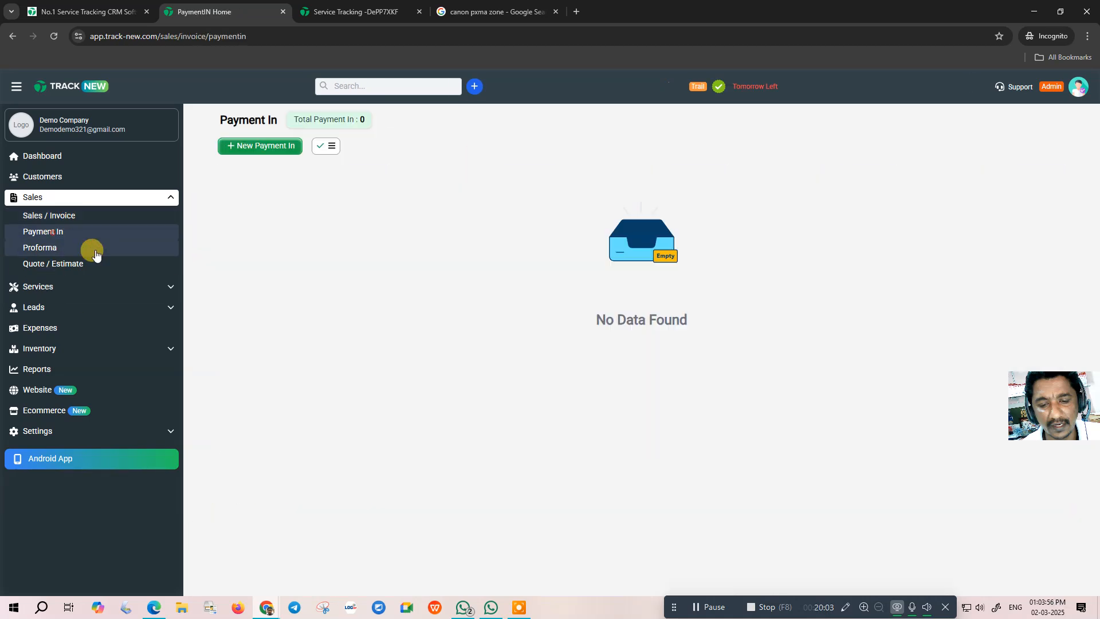
click(265, 155)
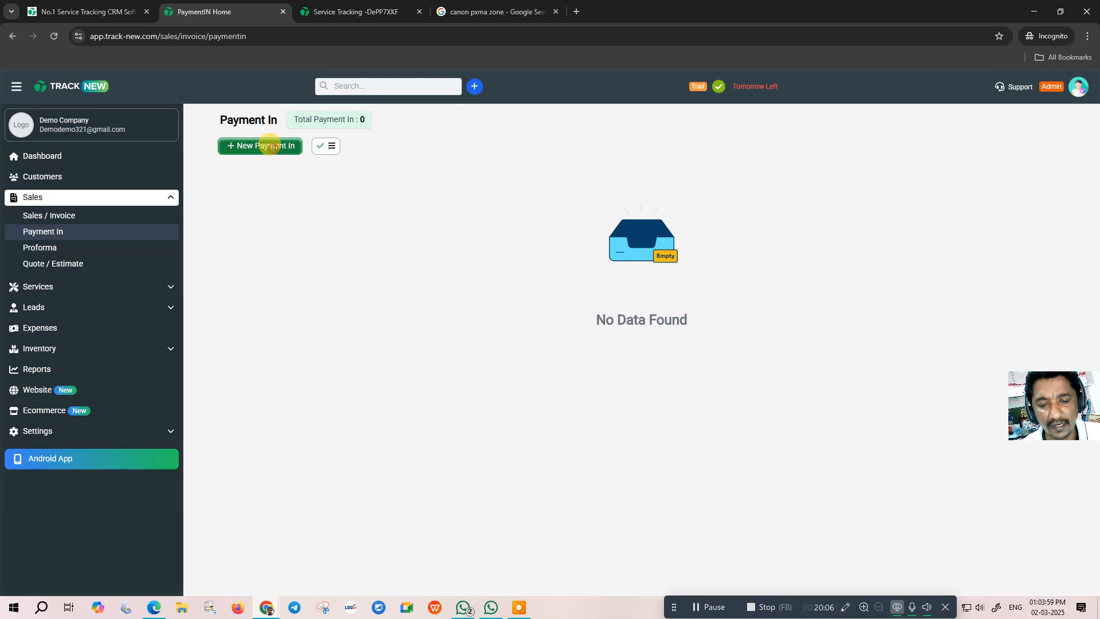
click(278, 144)
click(264, 170)
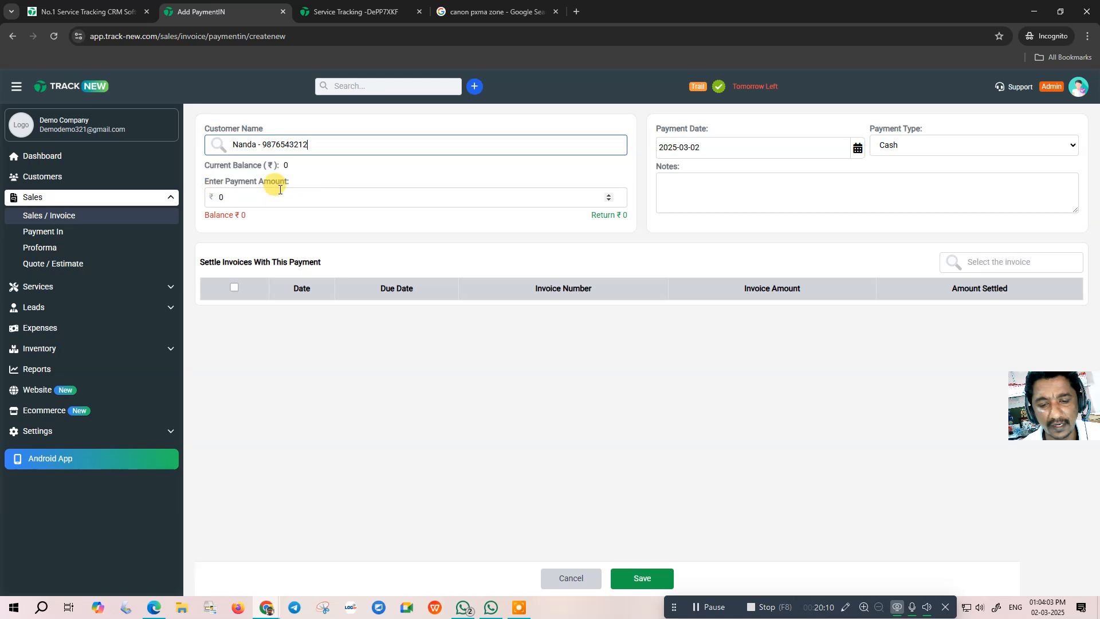
click(40, 248)
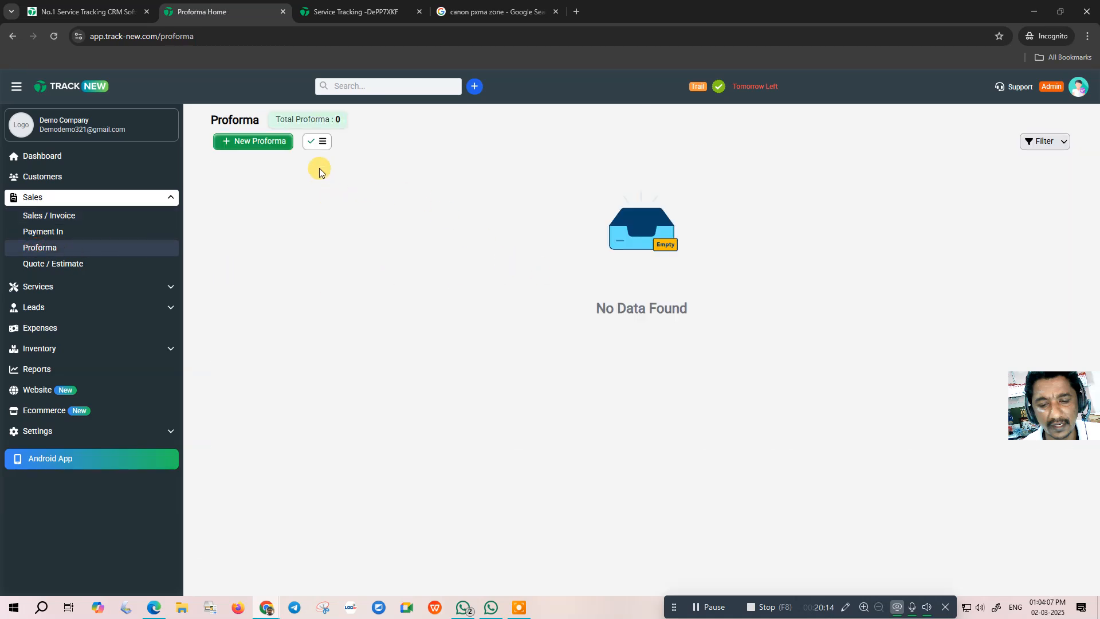
click(64, 263)
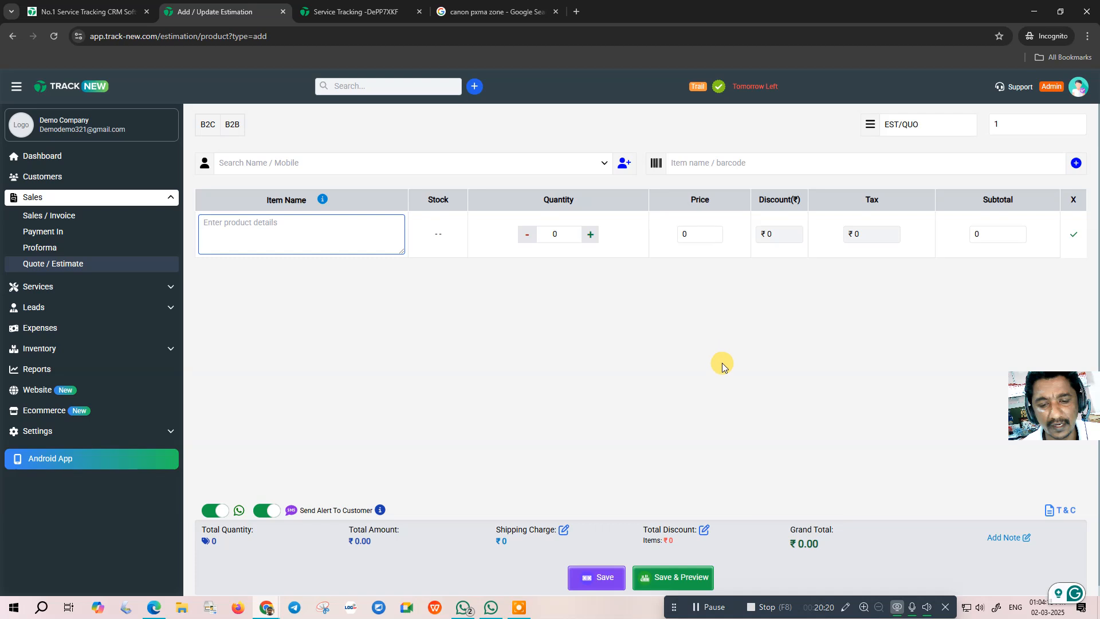
- Turn off the estimate's SMS and WhatsApp customer alerts and leave terms unchanged
click(265, 511)
click(211, 511)
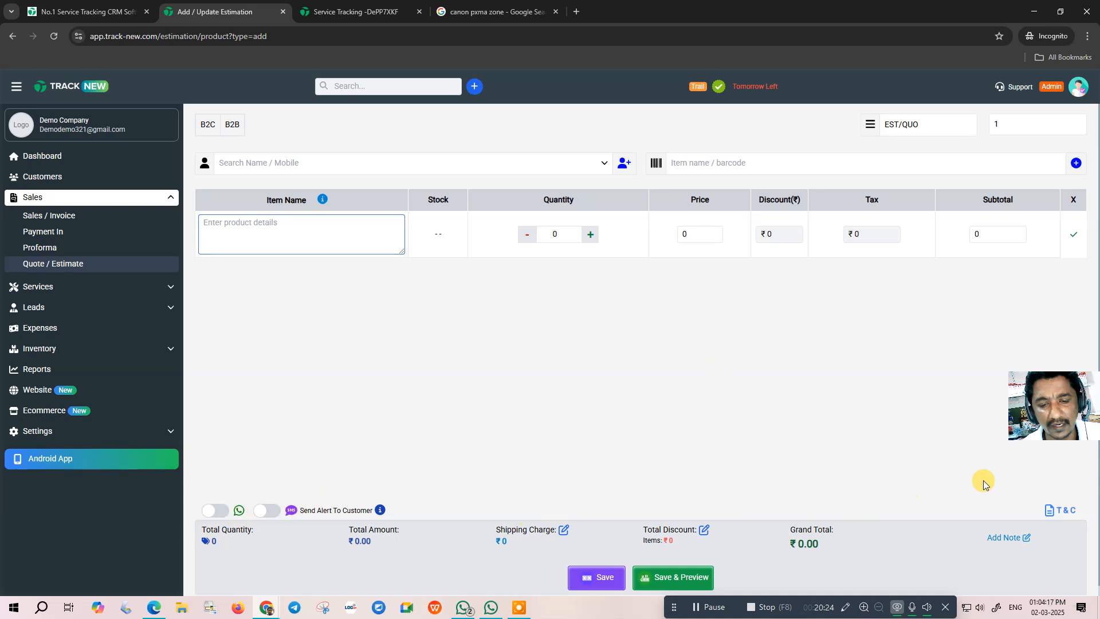
click(1063, 512)
click(553, 403)
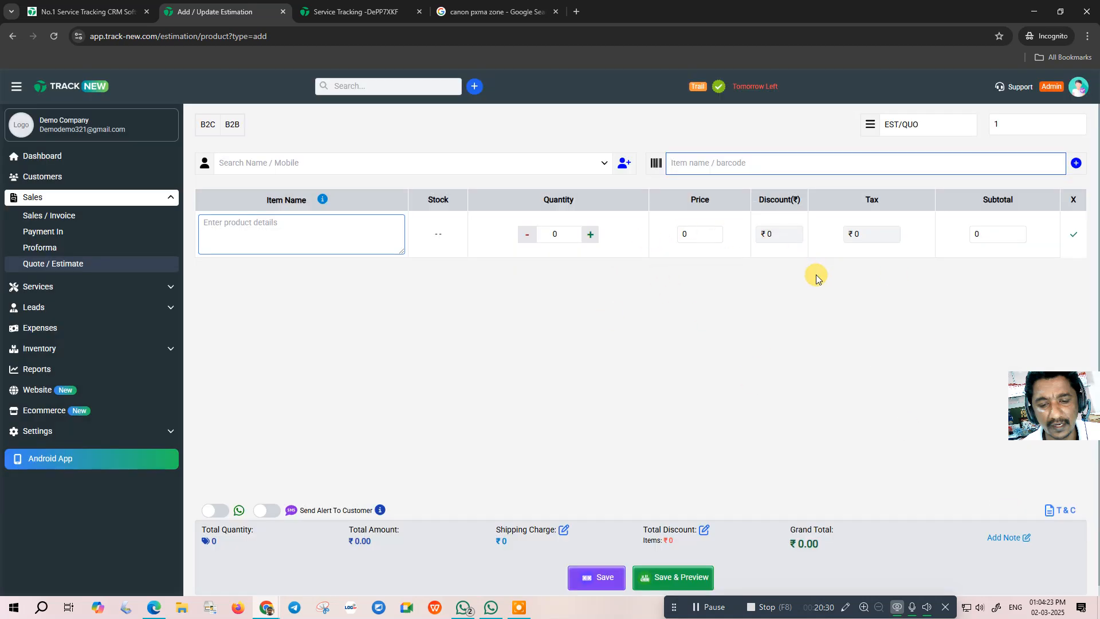
- Select the existing customer for the estimate
click(343, 165)
click(316, 163)
click(315, 164)
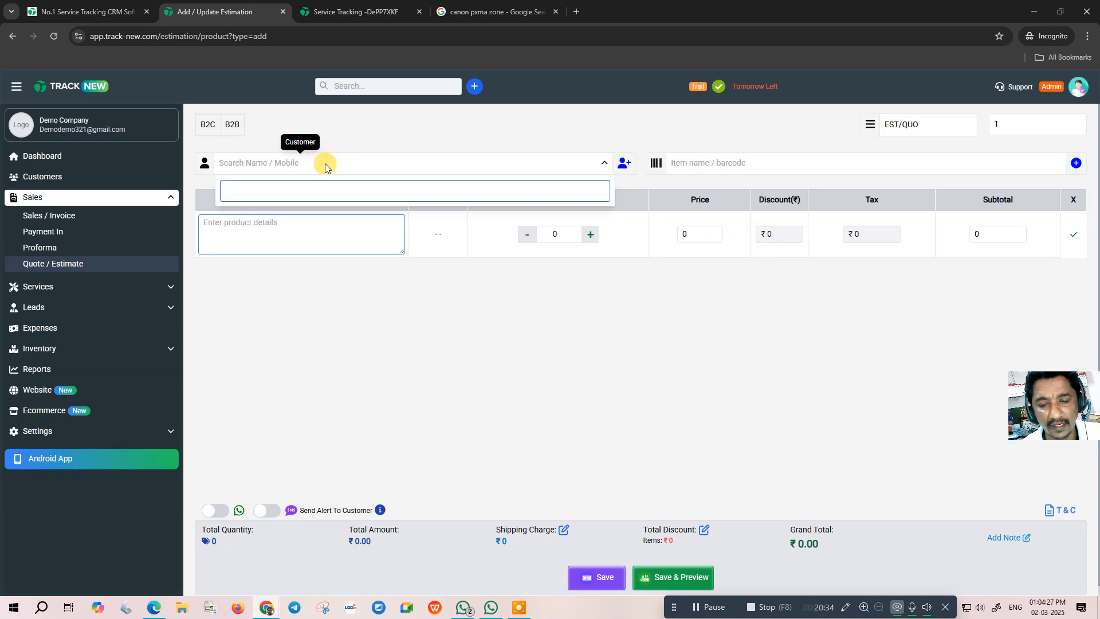
text(n)
key(Return)
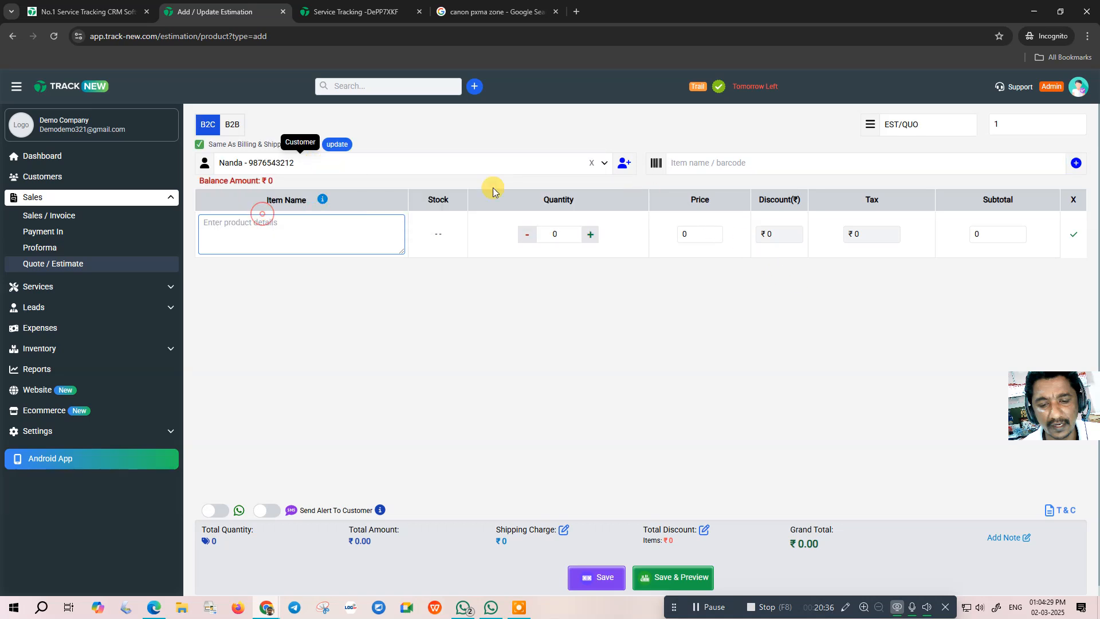
- Add the DDR3 4GB item at ₹750 and save the estimate
click(704, 162)
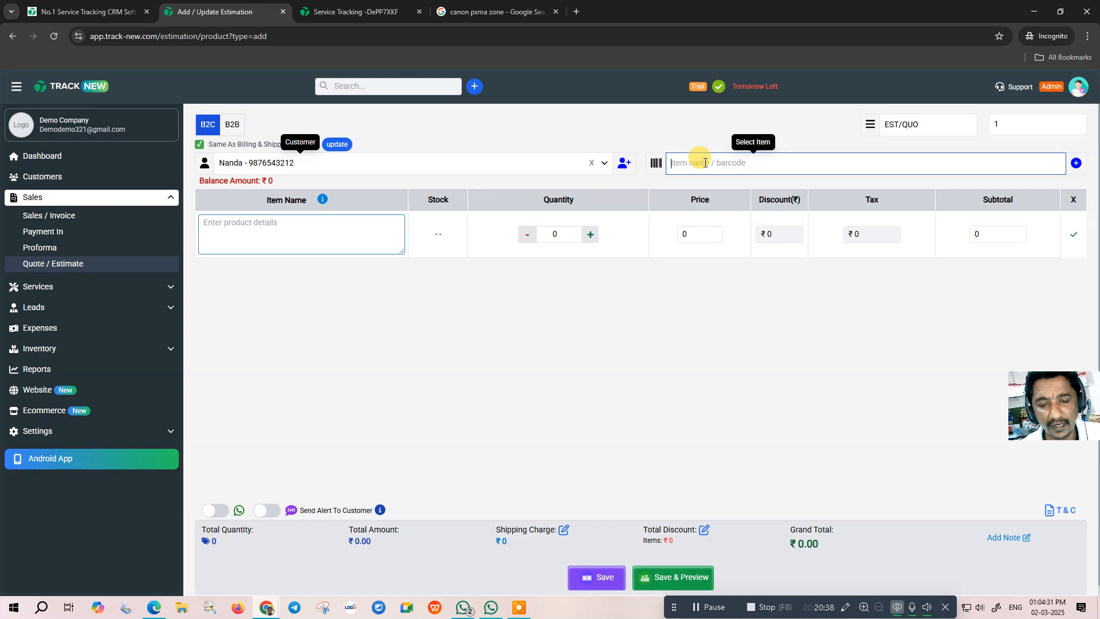
text(ram)
key(BackSpace)
key(BackSpace)
text(ddr)
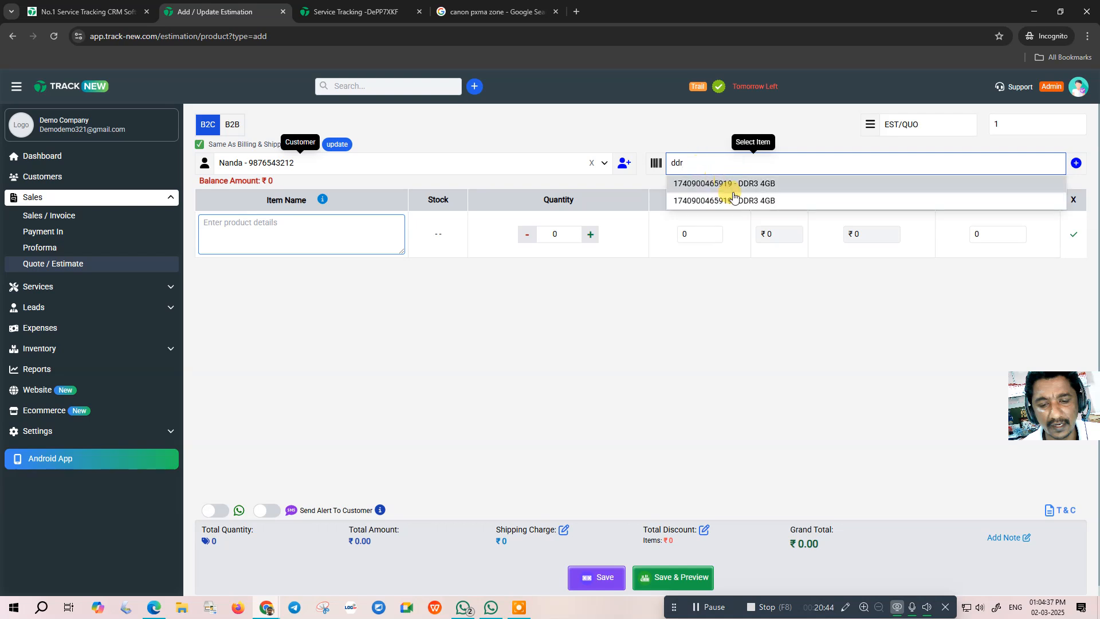
click(730, 182)
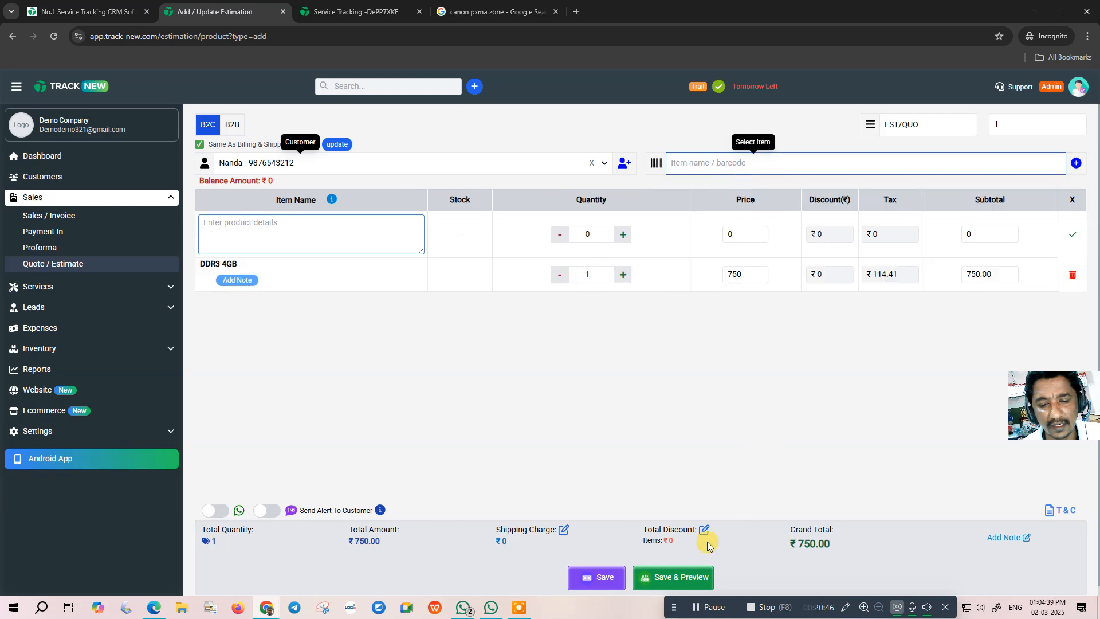
click(595, 577)
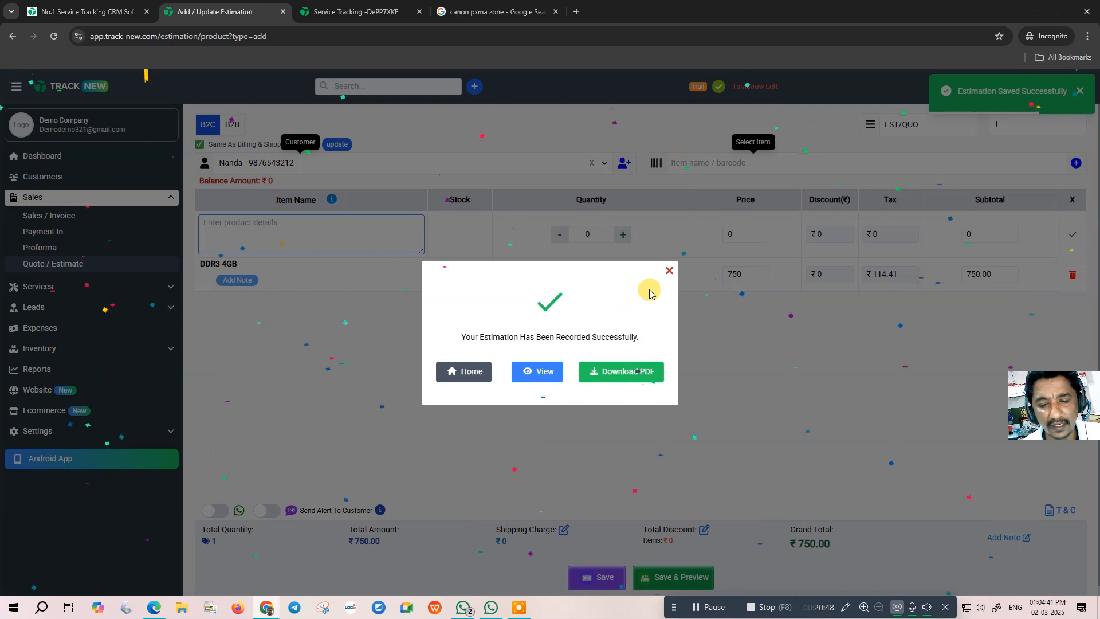
click(667, 270)
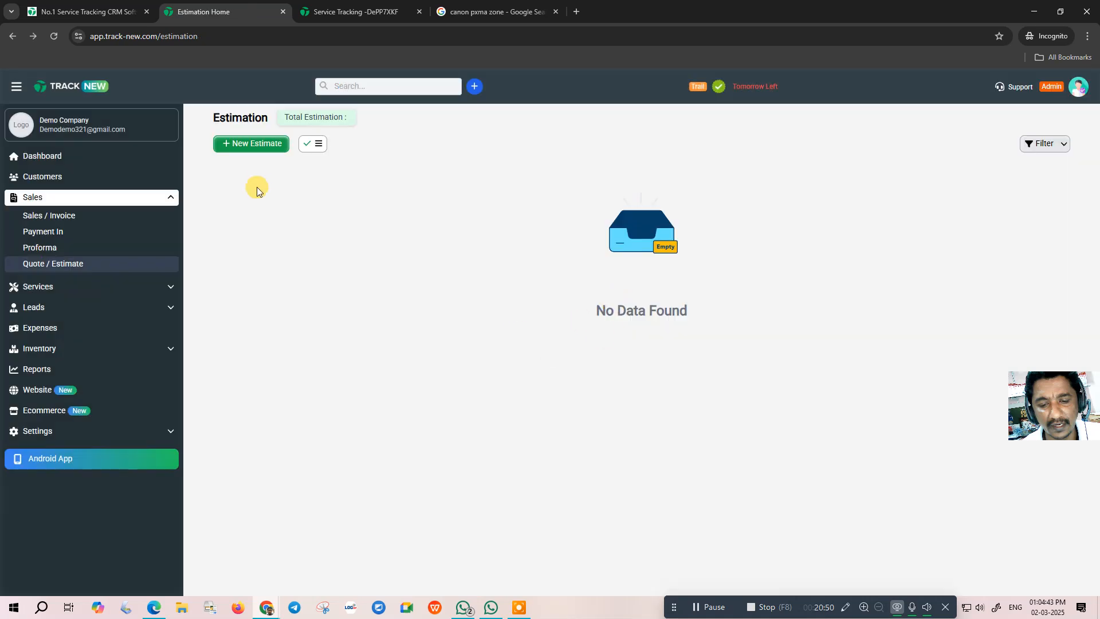
- Open the customer's overview and view their Leads (1) and Sales (1) records
click(55, 37)
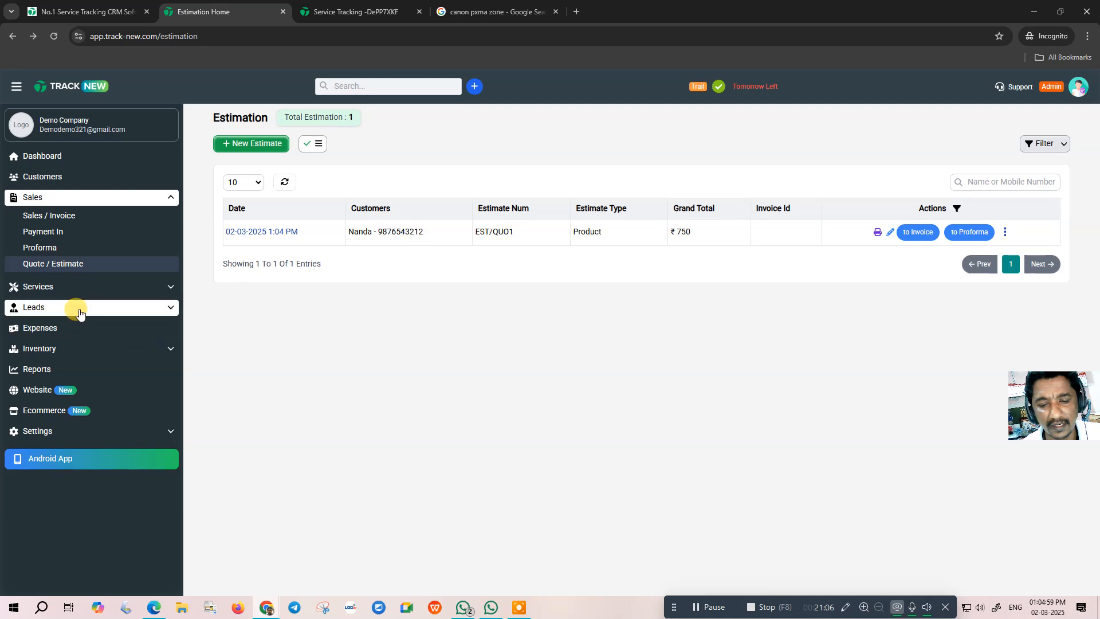
click(45, 181)
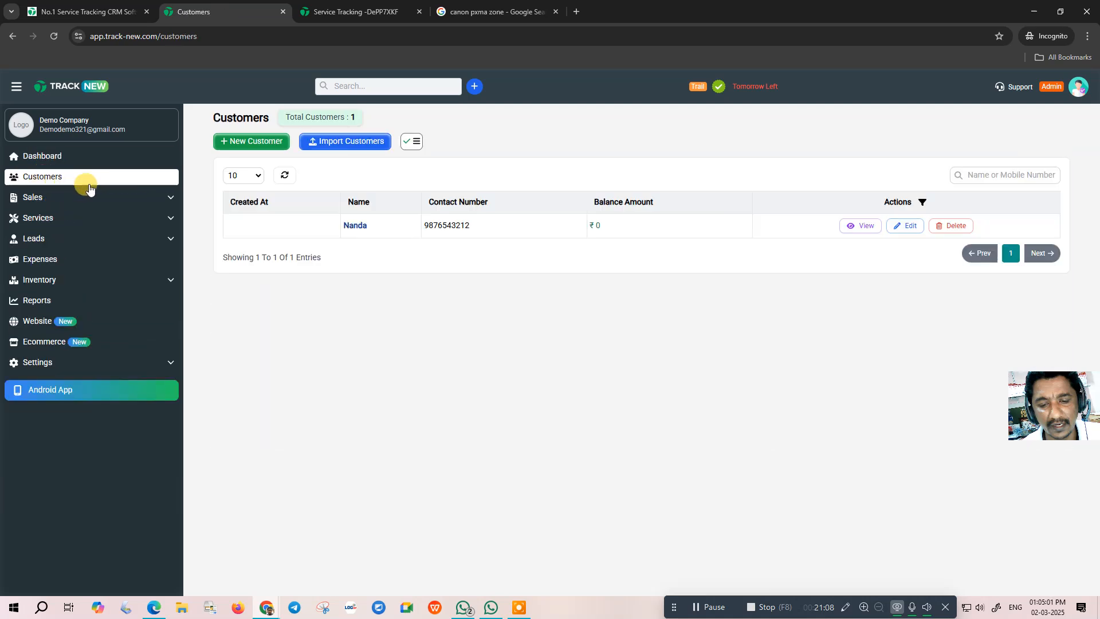
click(356, 226)
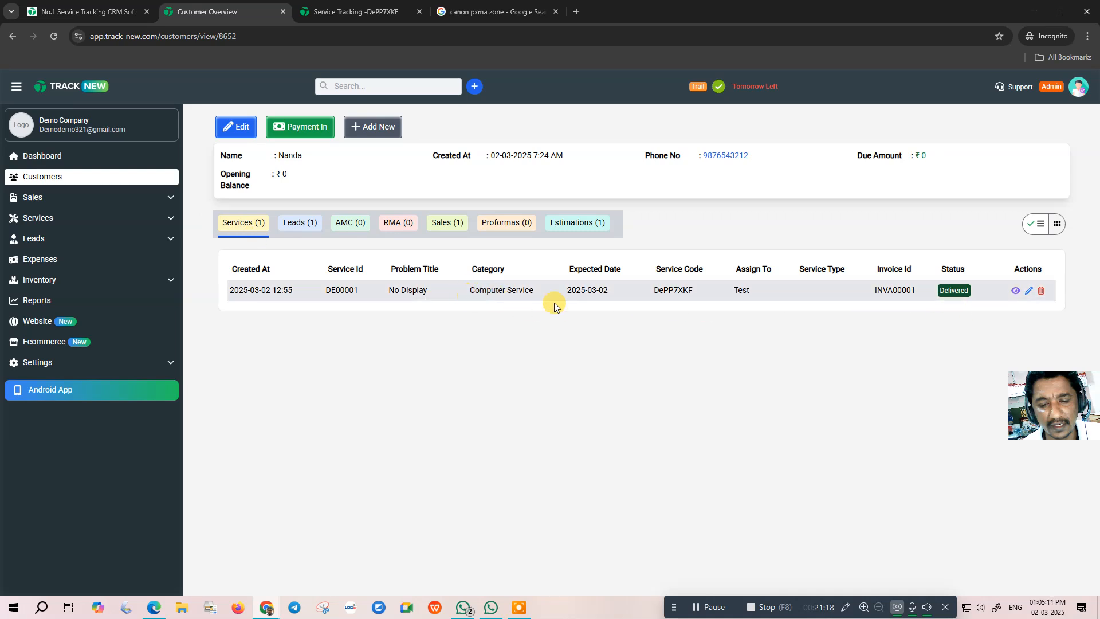
click(301, 228)
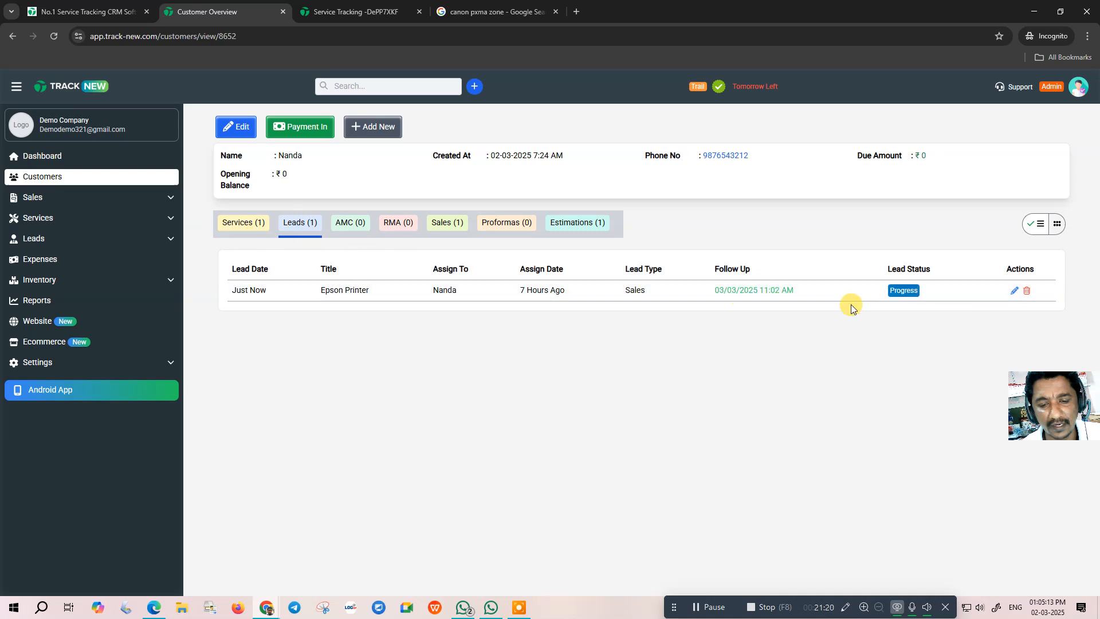
click(452, 223)
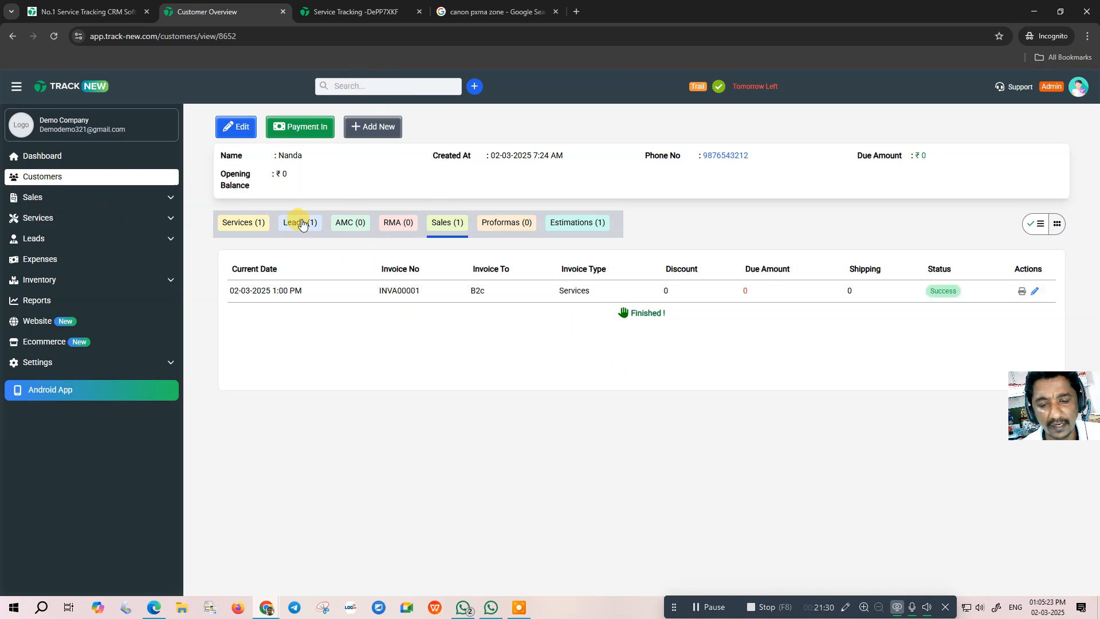
- Copy the customer's phone number, dismiss the phone-link prompt, and return to Dashboard
drag(728, 155, 754, 154)
key(ctrl+c)
click(676, 147)
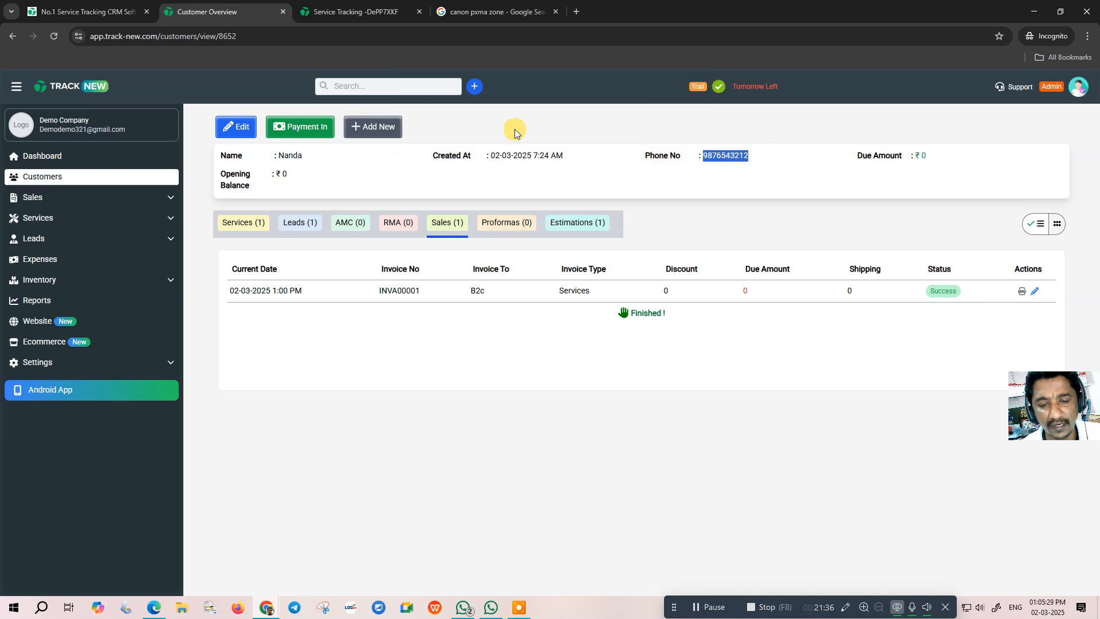
click(53, 156)
- Find the customer by phone number, view their EST/QUO1 estimate, then go to Reports
click(346, 86)
key(ctrl+v)
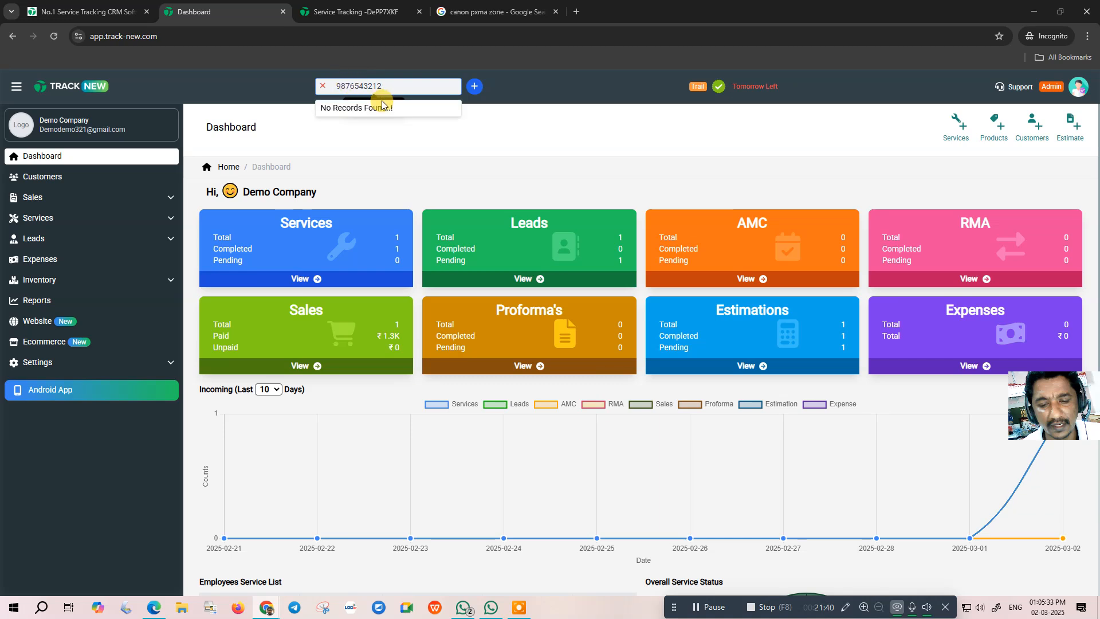
key(BackSpace)
key(BackSpace)
key(BackSpace)
key(BackSpace)
text(9876)
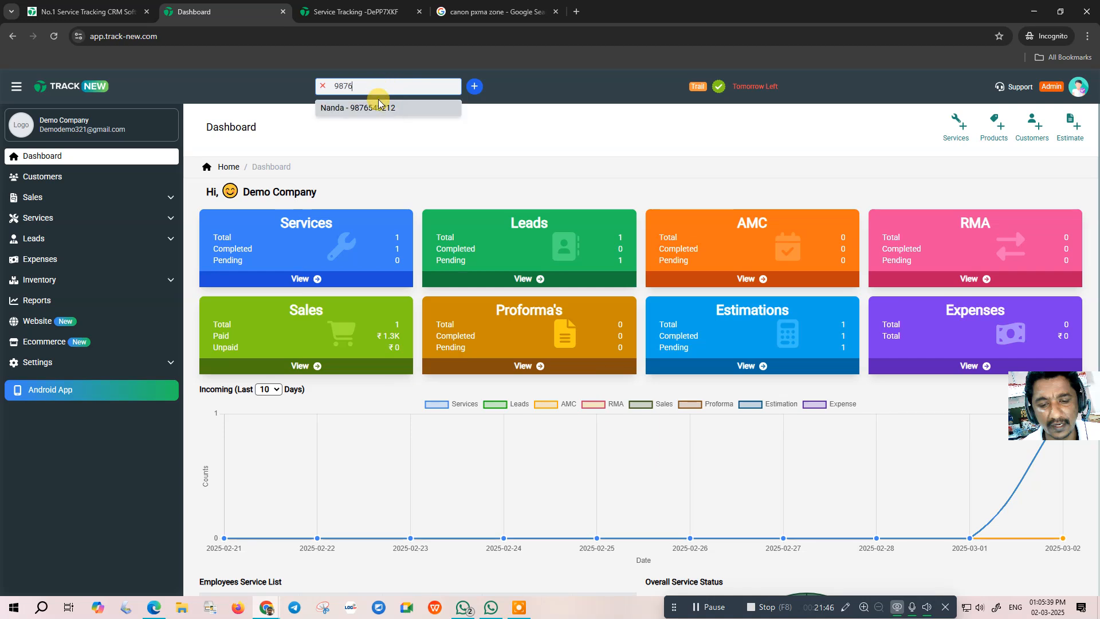
click(371, 109)
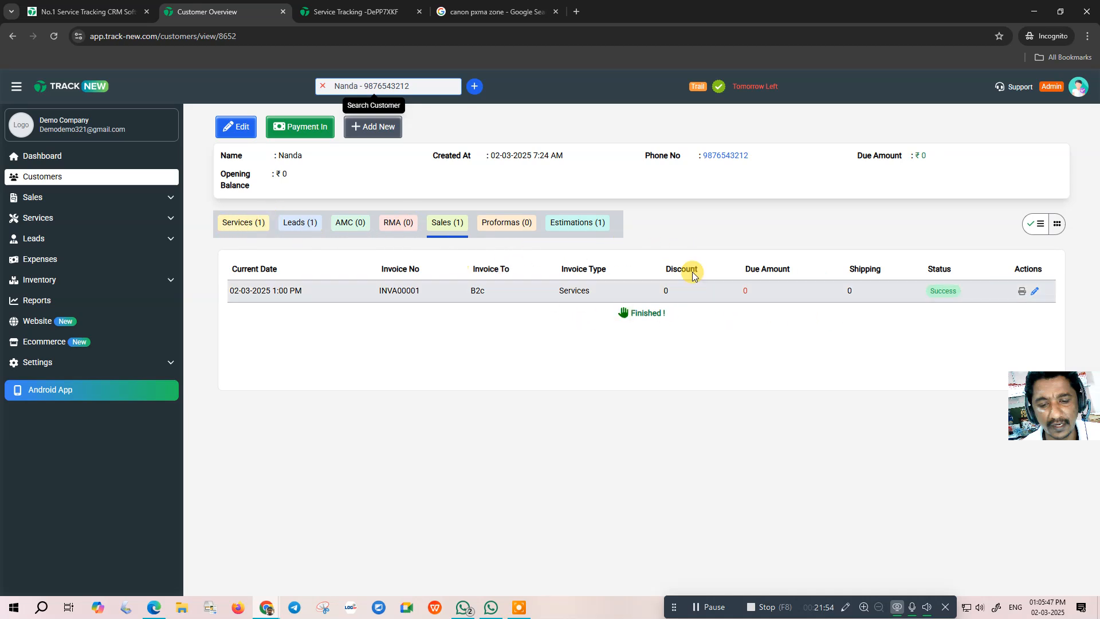
click(595, 240)
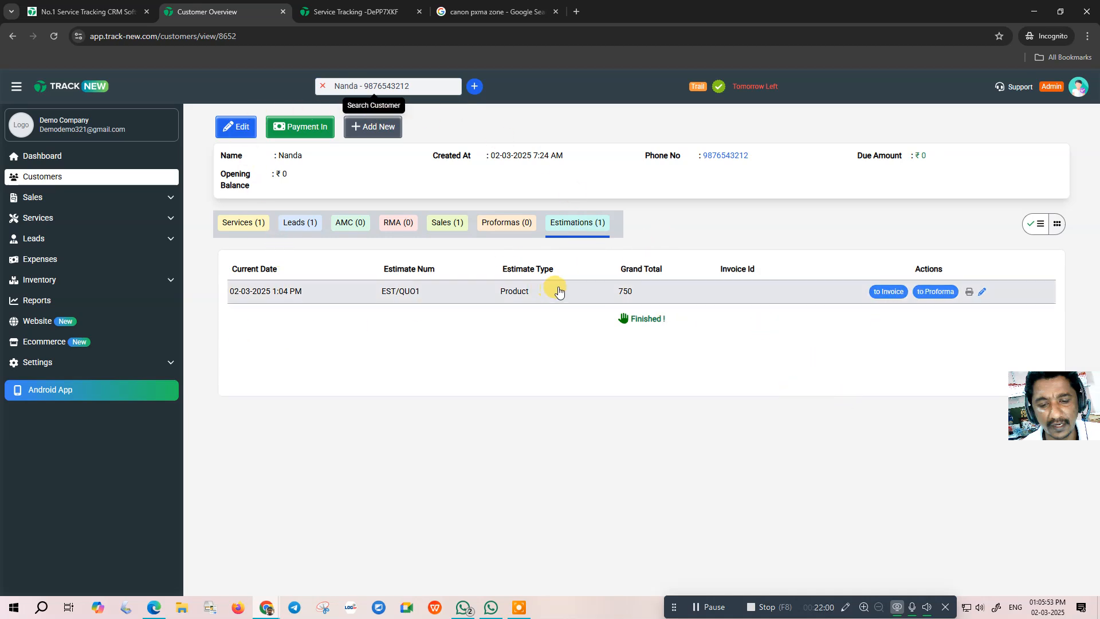
click(38, 307)
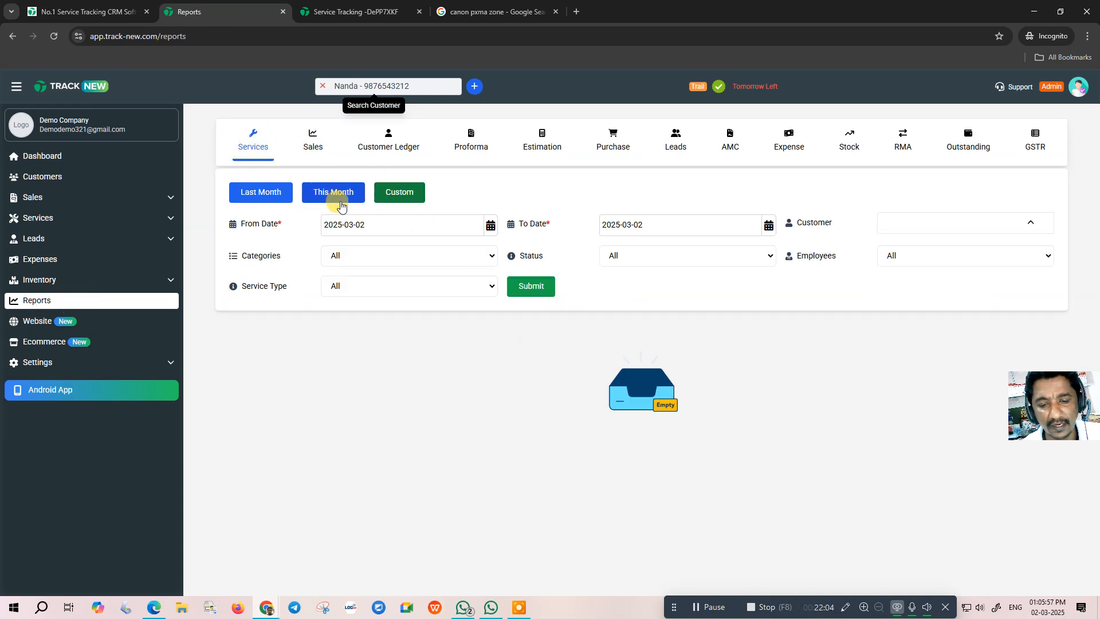
- Check the Sales, Customer Ledger, Proforma, Estimation, Purchase and Leads reports
click(309, 140)
click(395, 144)
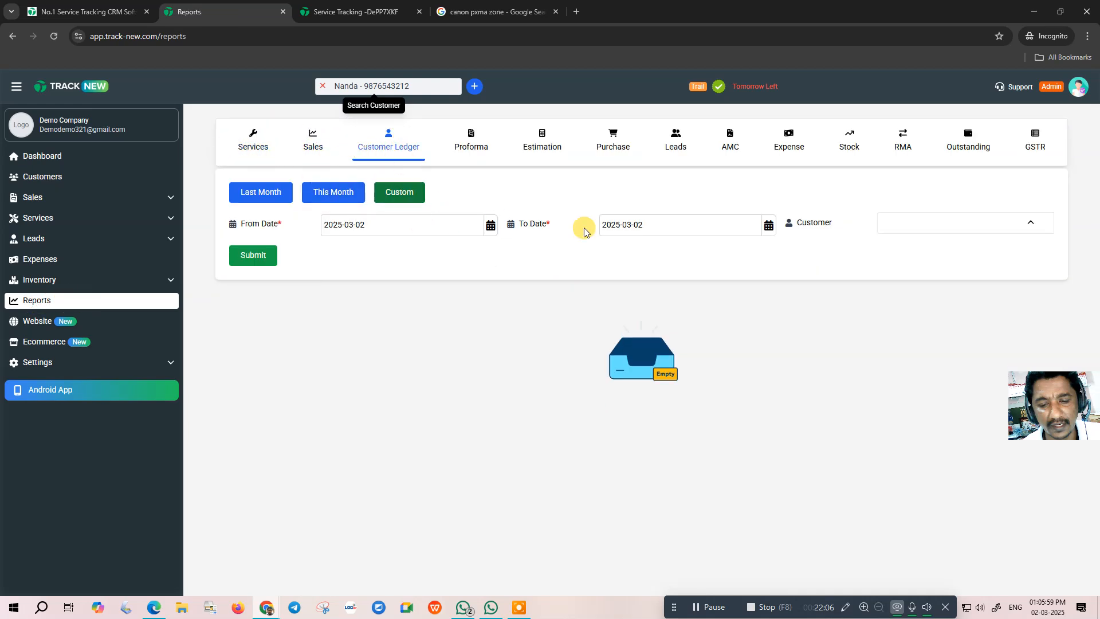
click(490, 150)
click(533, 147)
click(613, 147)
click(676, 153)
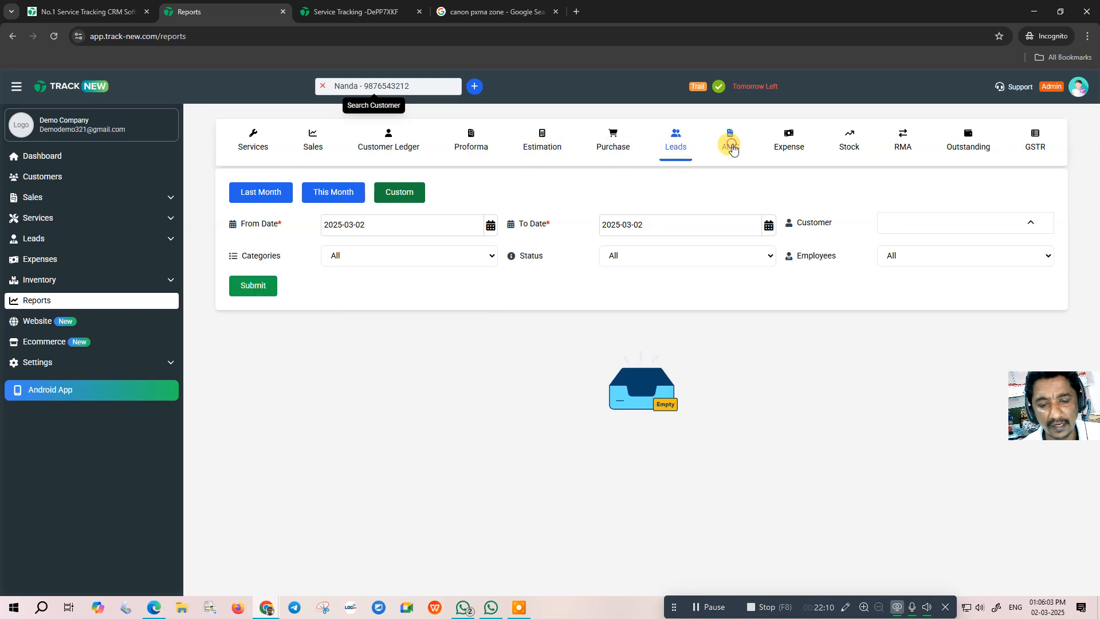
- Check the Expense, Stock, RMA, Outstanding and GSTR return reports, then return to Dashboard
click(789, 144)
click(848, 151)
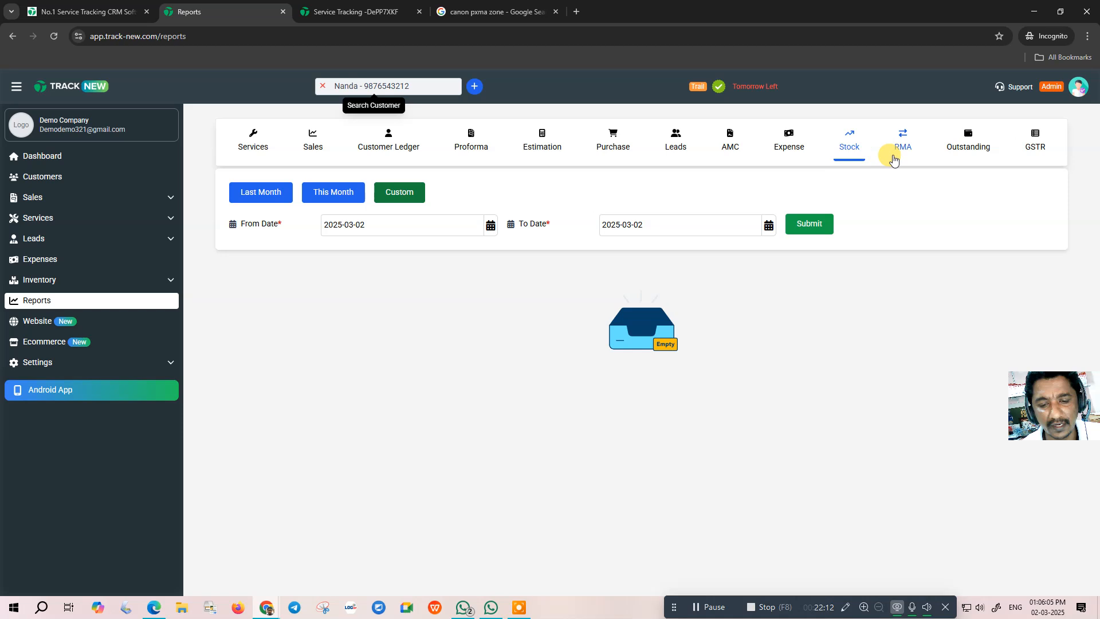
click(905, 149)
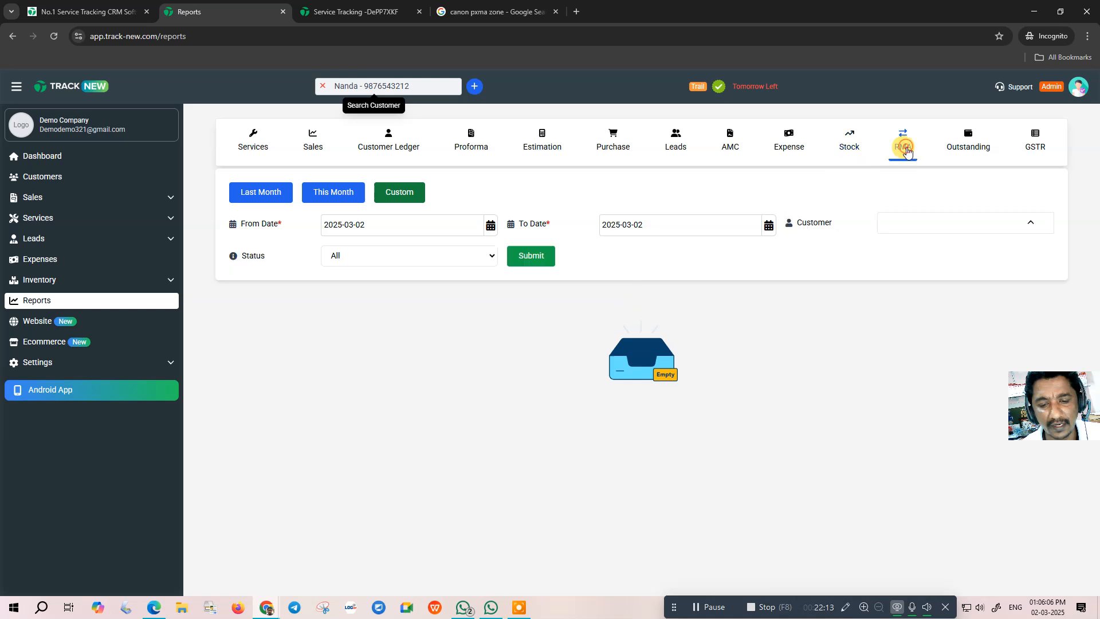
click(974, 148)
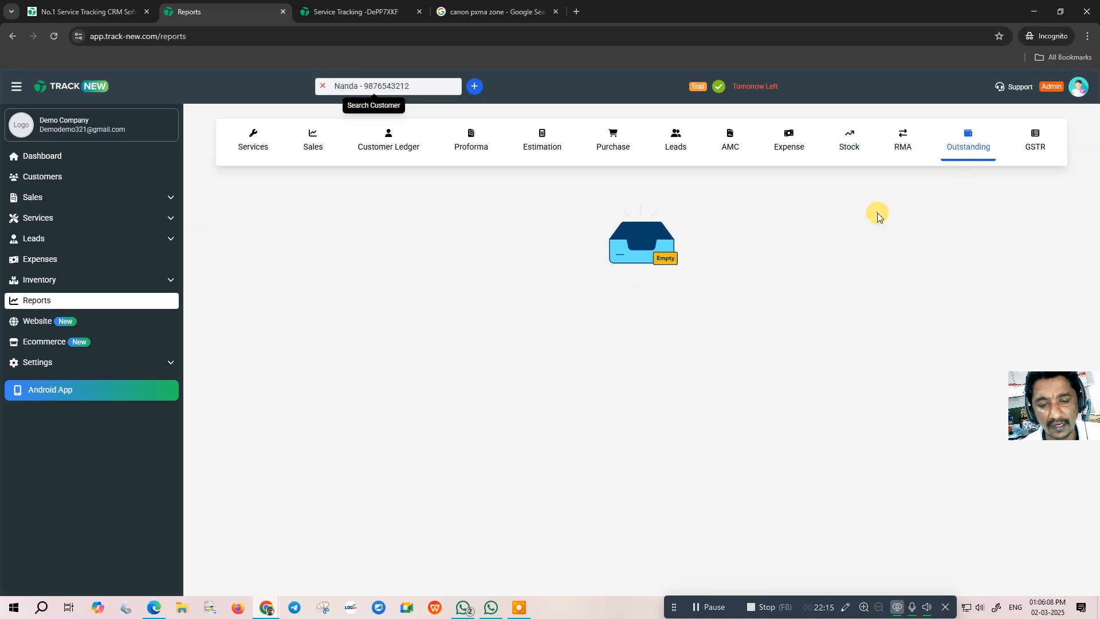
click(1033, 150)
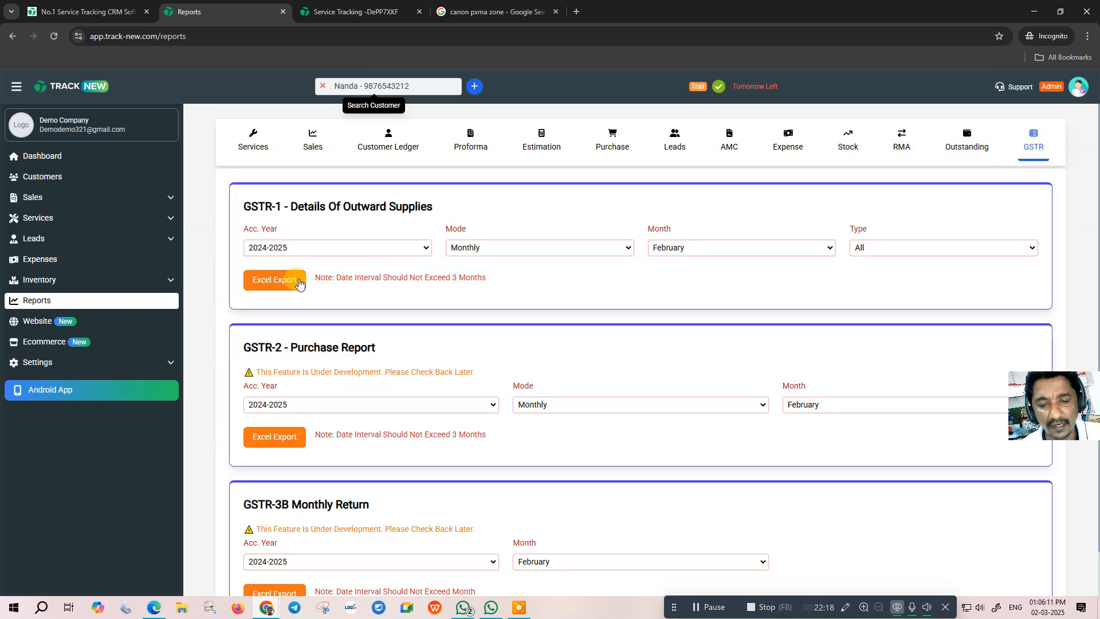
scroll(375, 267, down, 1)
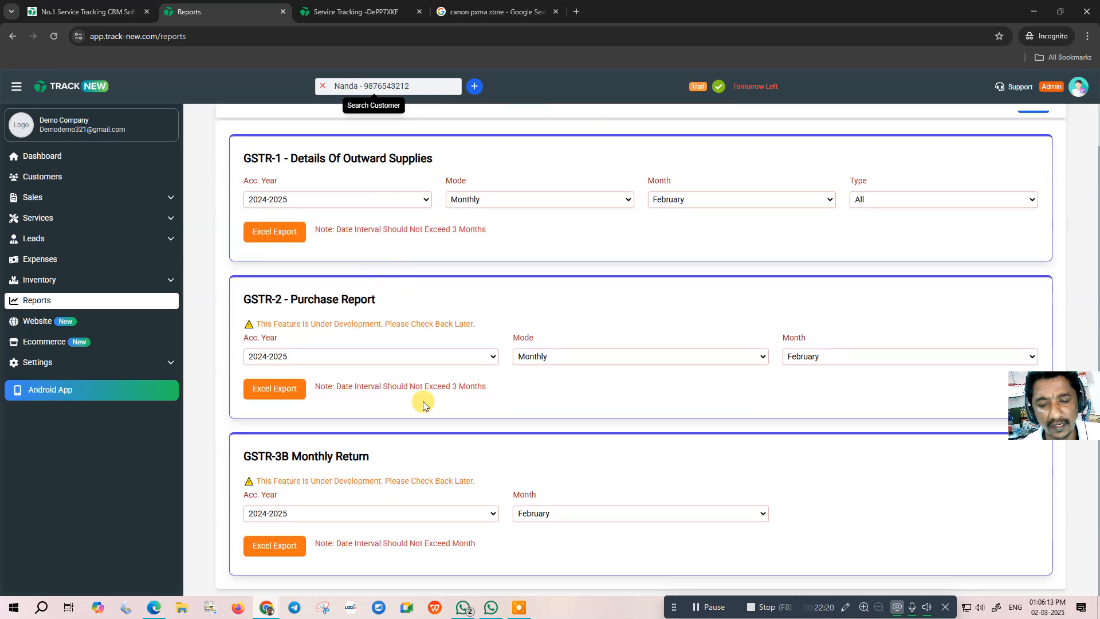
scroll(596, 414, up, 1)
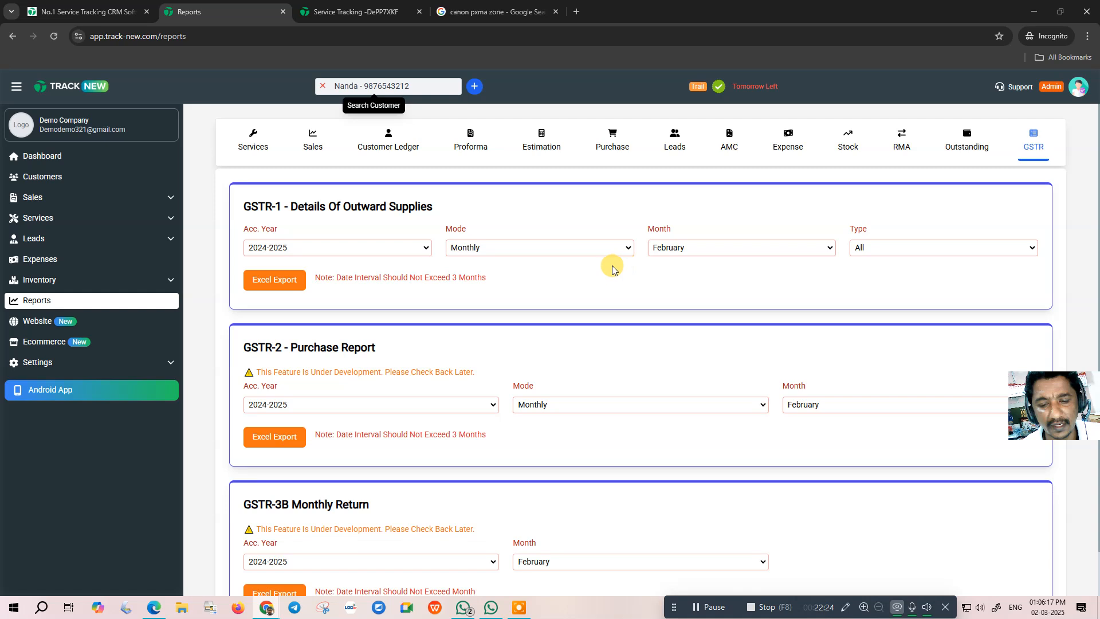
click(44, 156)
click(33, 217)
- Show Computer Service jobs, review delivered service DE00001's details, and return to Services
click(47, 242)
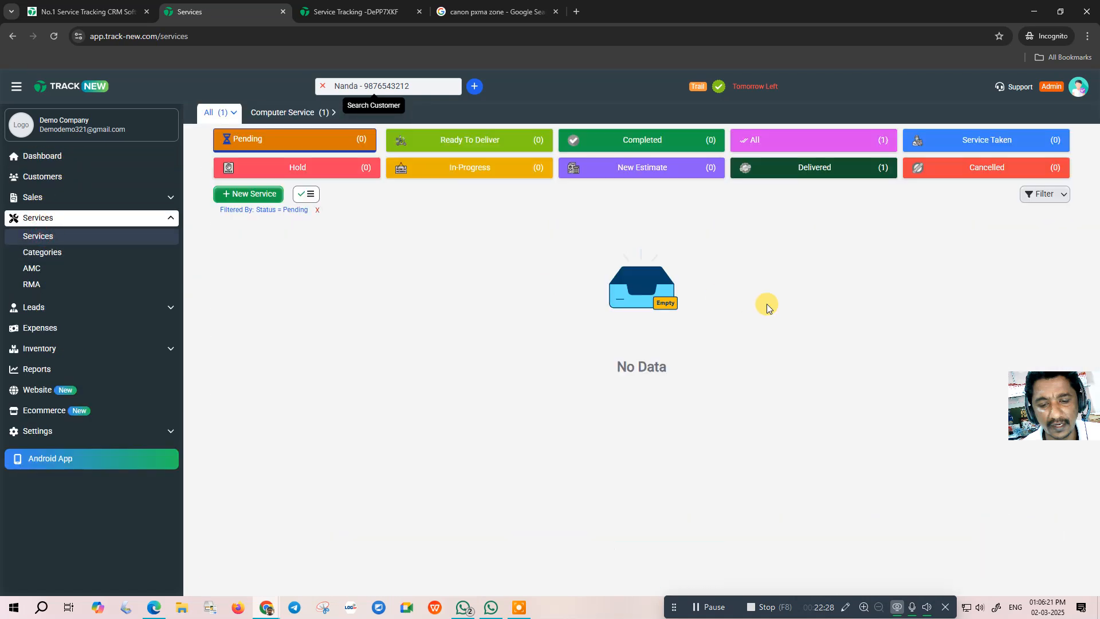
click(286, 110)
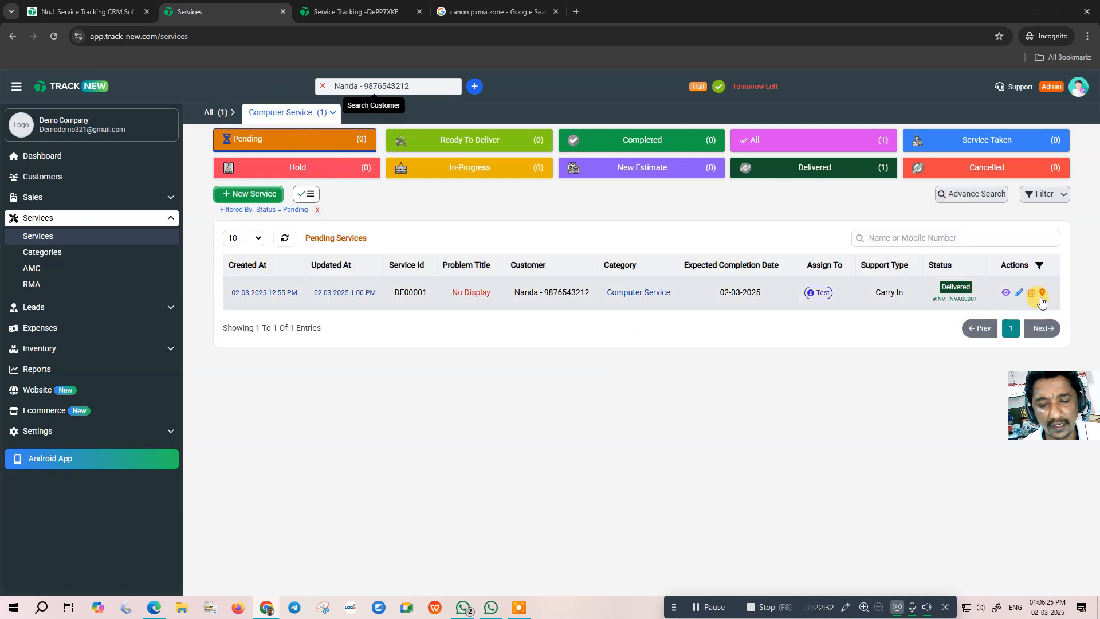
click(955, 292)
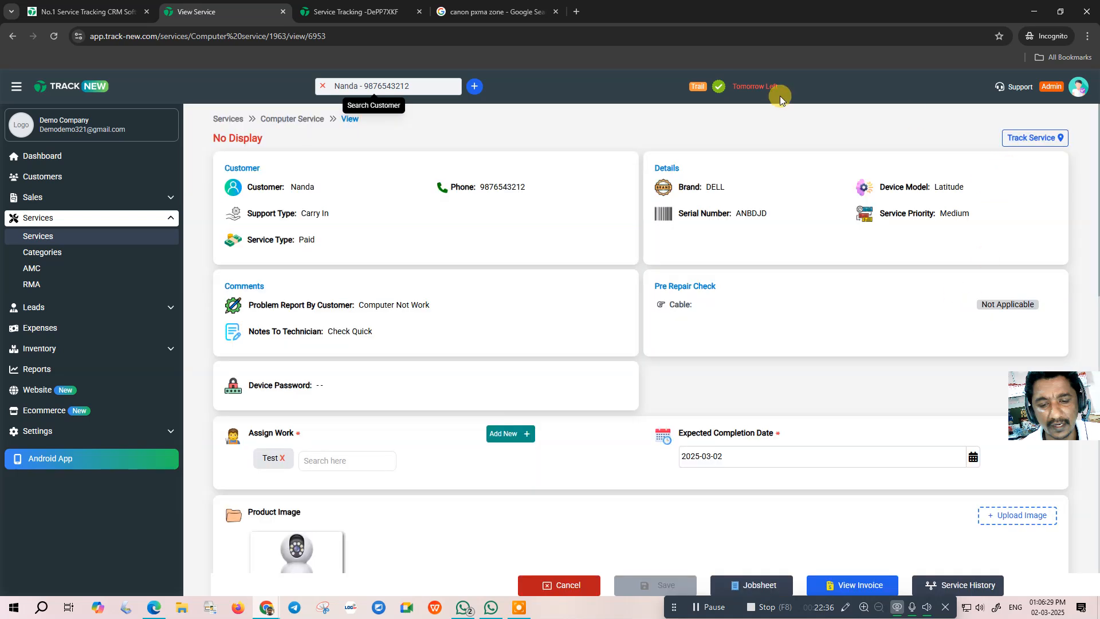
scroll(744, 320, down, 15)
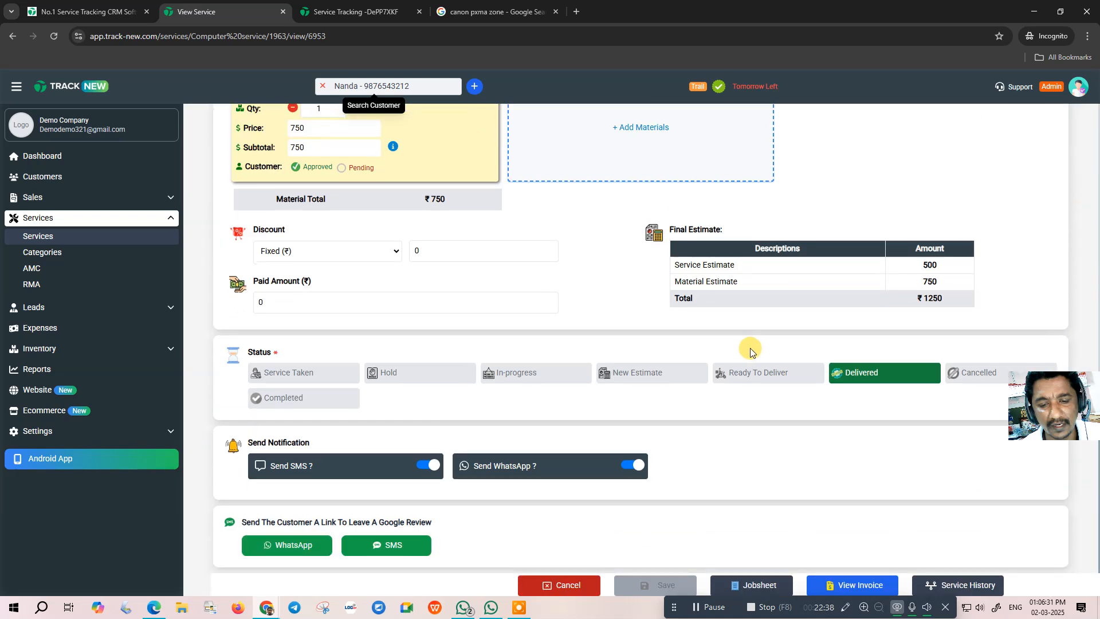
scroll(572, 298, up, 15)
click(85, 236)
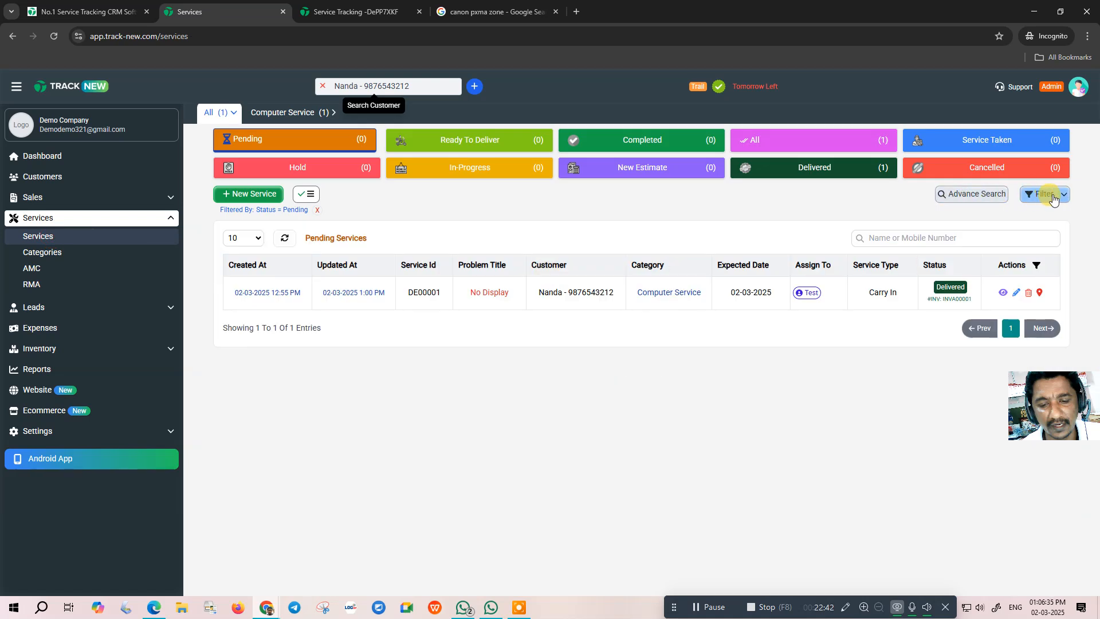
- Open Advance Search, leave the category on All Categories, and close it
click(971, 194)
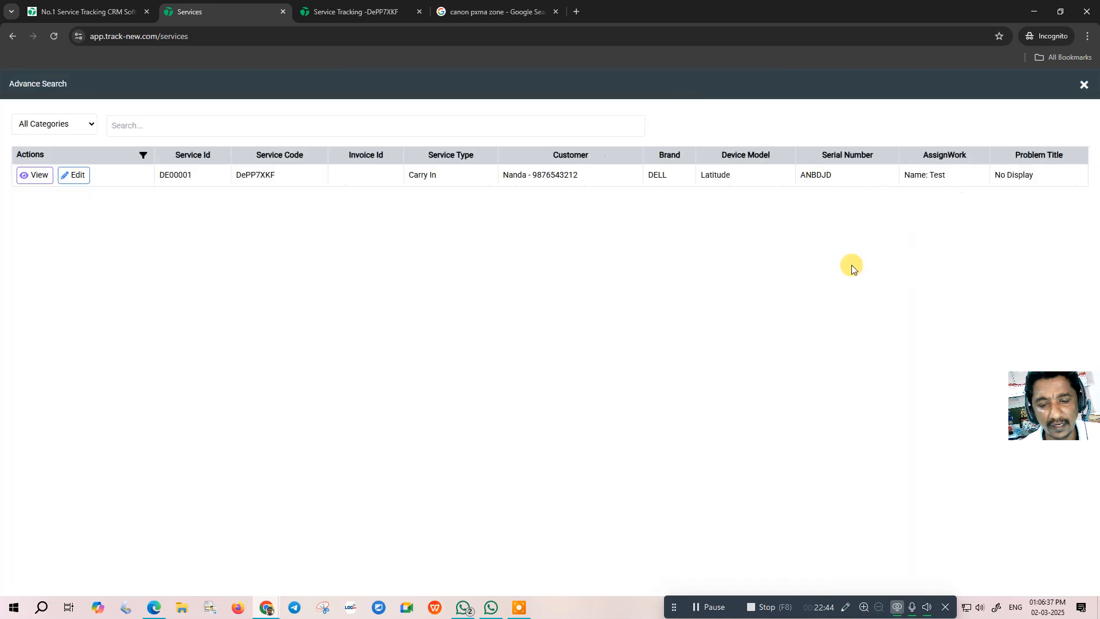
click(140, 125)
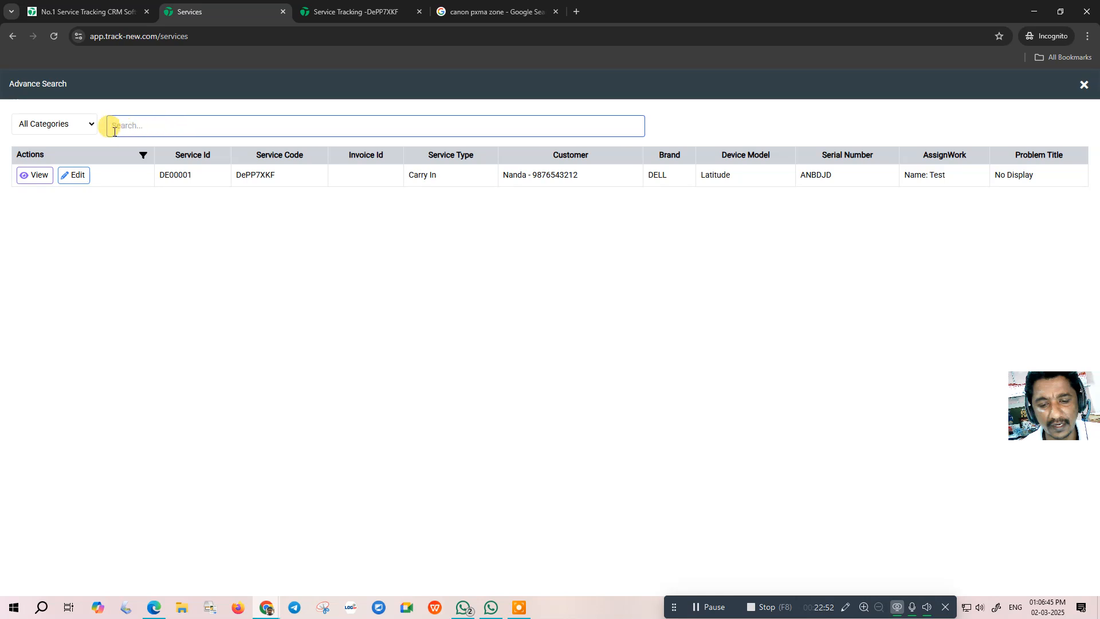
click(64, 123)
click(67, 129)
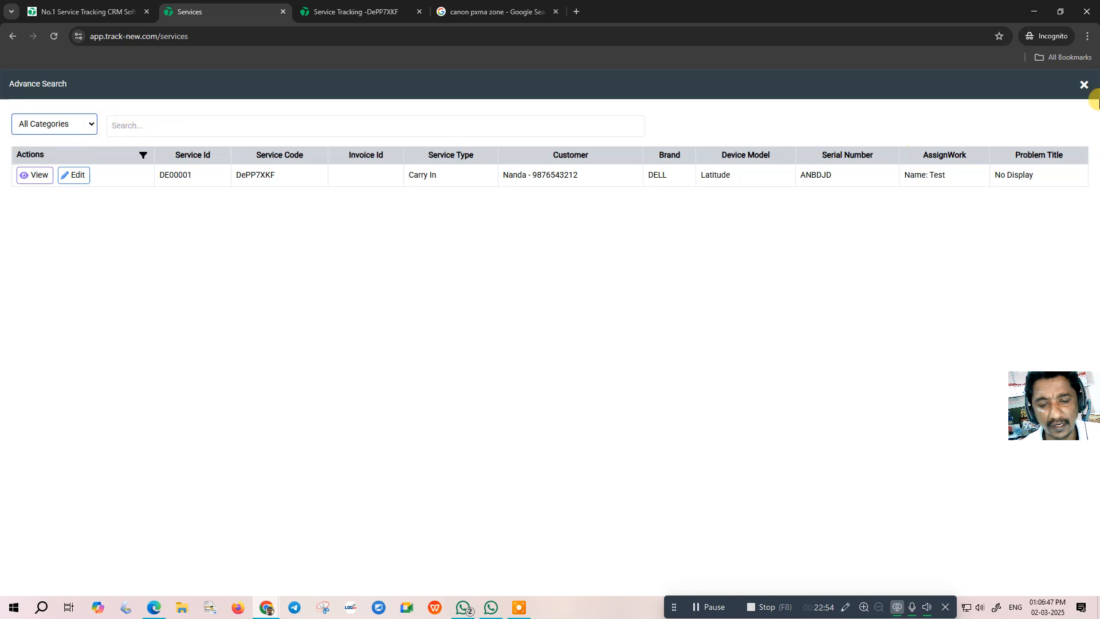
click(1083, 85)
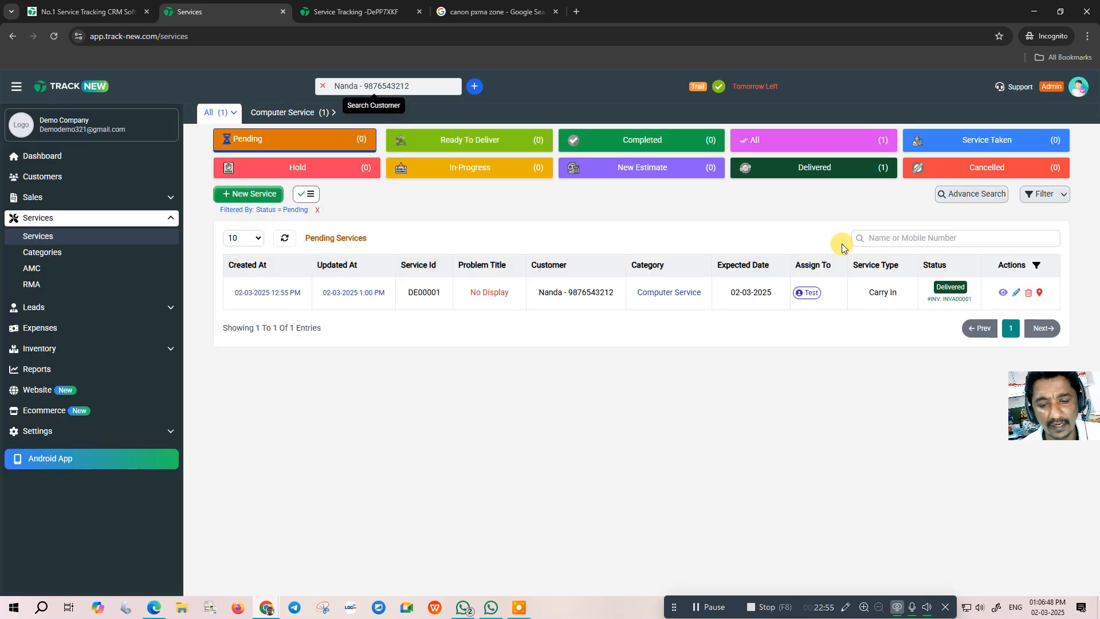
- Filter services by assignee Test, then clear that filter to show all services
click(1041, 196)
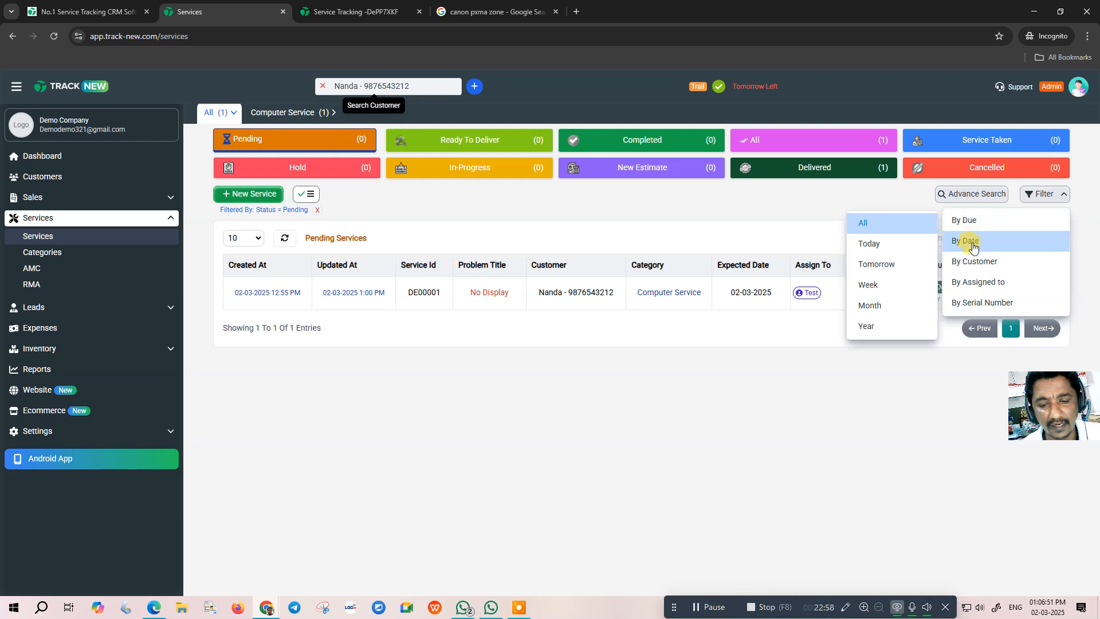
click(974, 284)
click(484, 322)
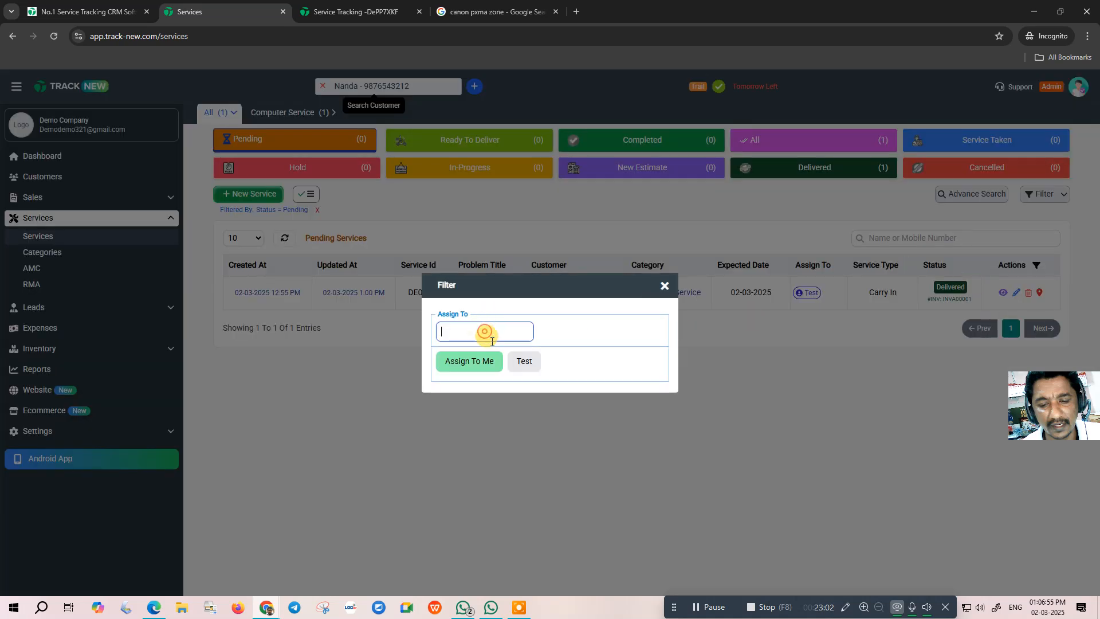
click(523, 361)
click(554, 371)
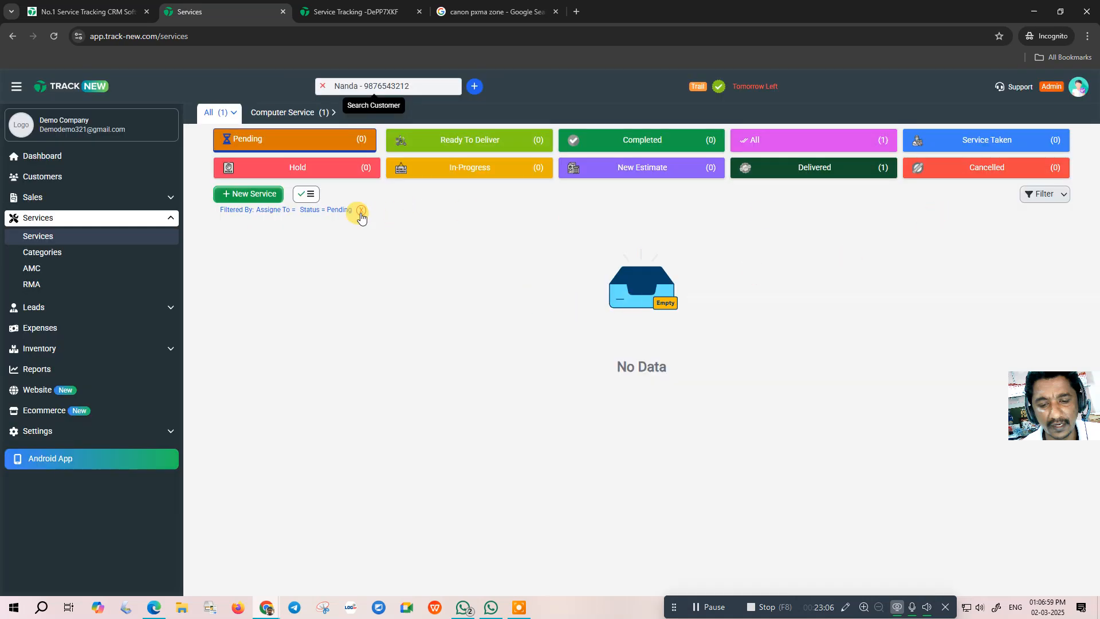
click(361, 210)
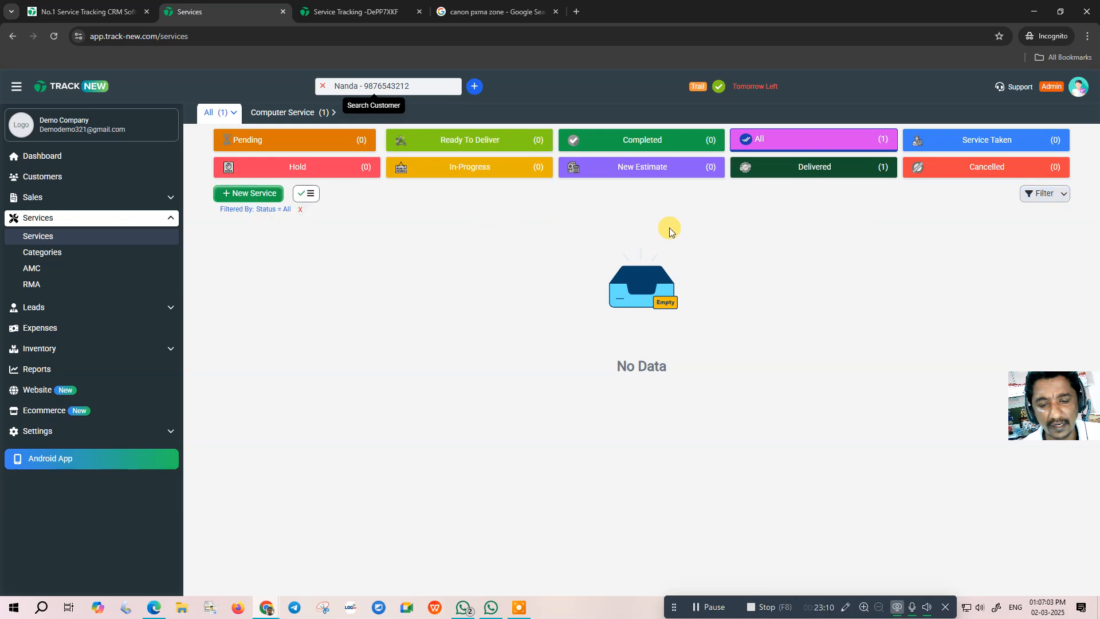
- Show the Computer Service category and cancel a new filter without applying it
click(267, 112)
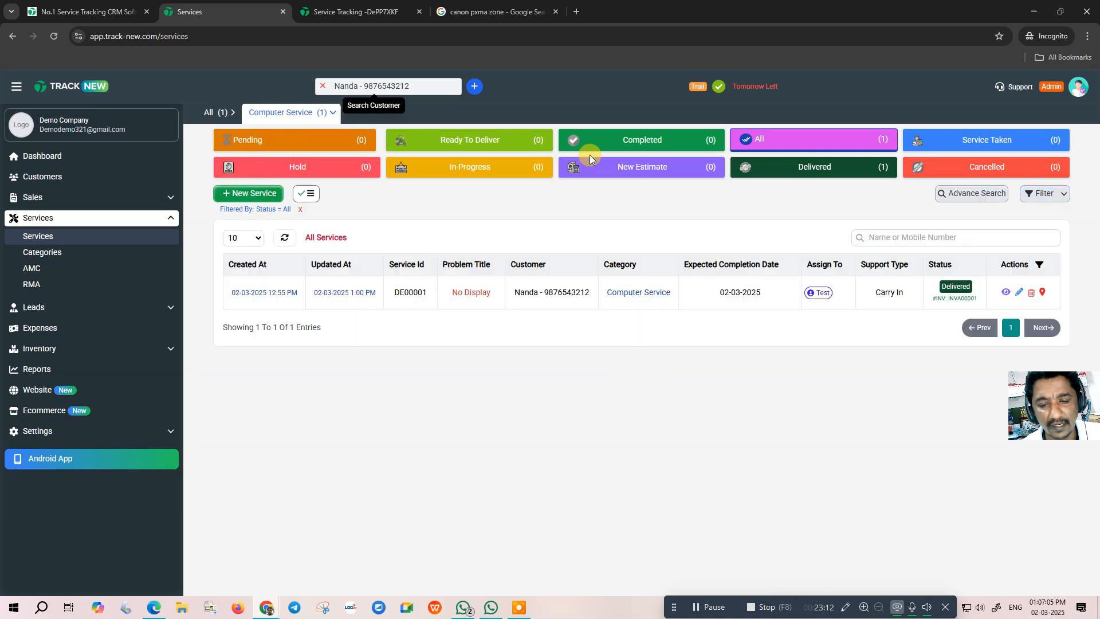
click(1051, 199)
click(981, 301)
click(449, 324)
click(507, 368)
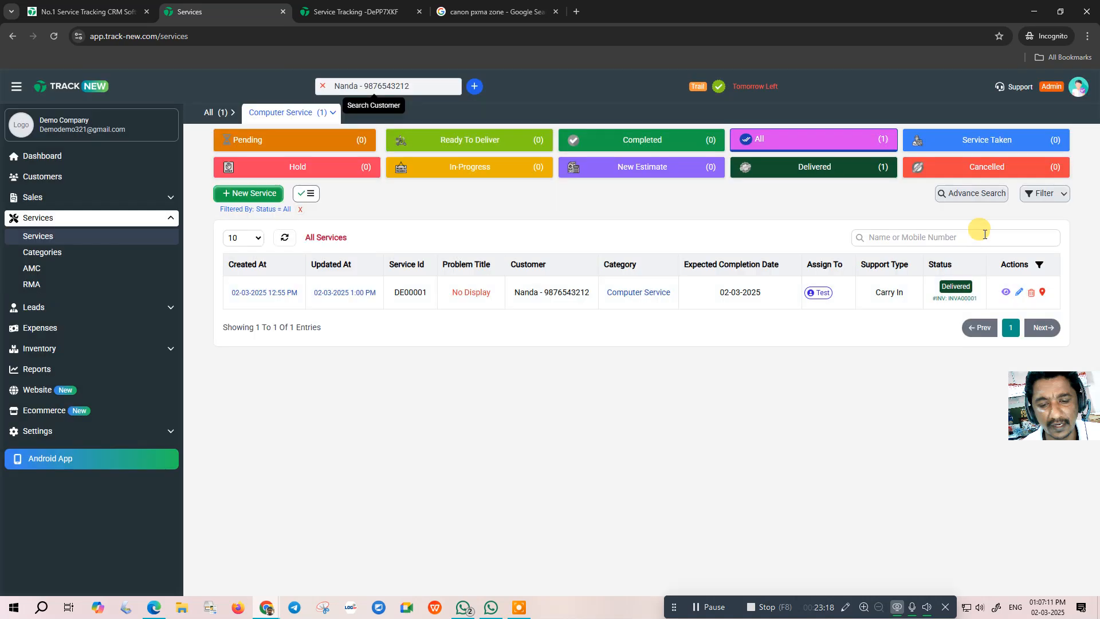
- Add the Created By and Updated By columns to the services table
click(1043, 268)
scroll(981, 286, down, 2)
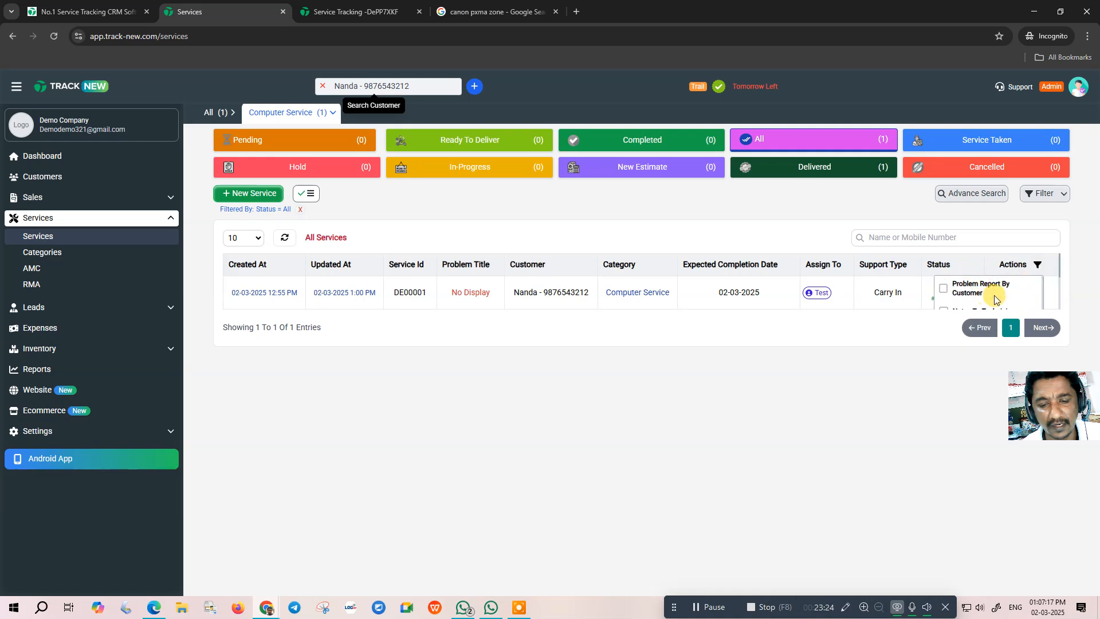
scroll(982, 295, down, 3)
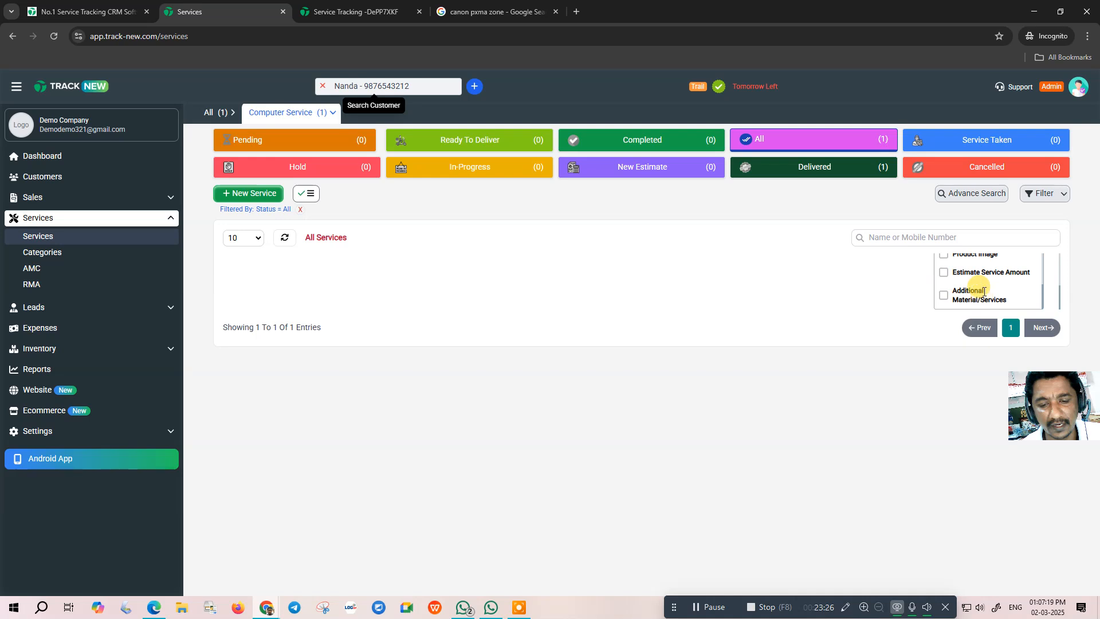
scroll(986, 295, up, 6)
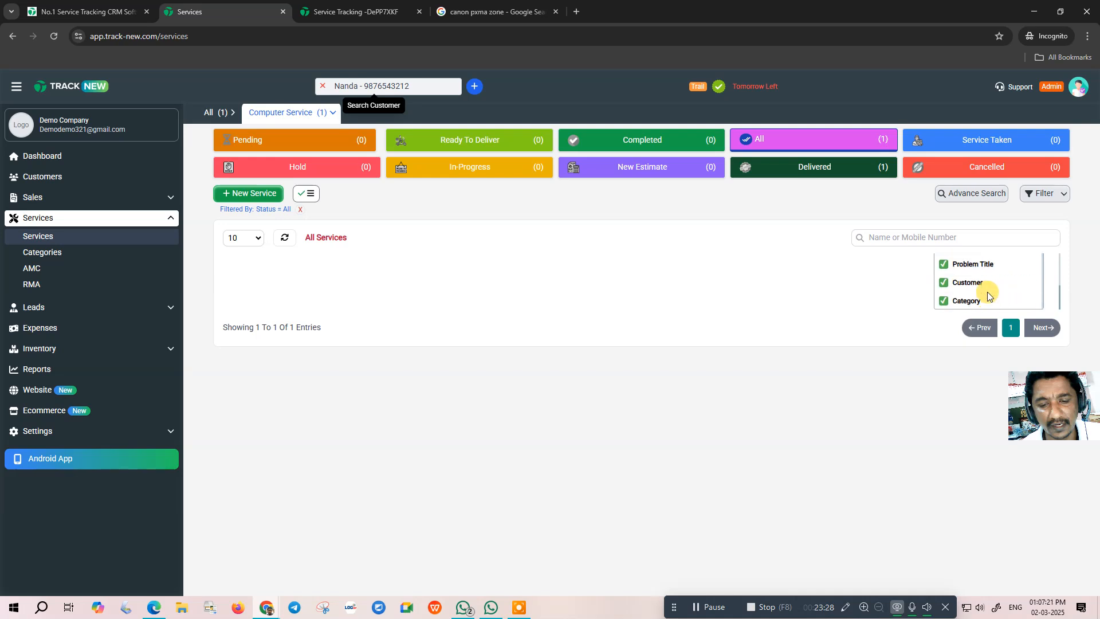
scroll(974, 284, down, 2)
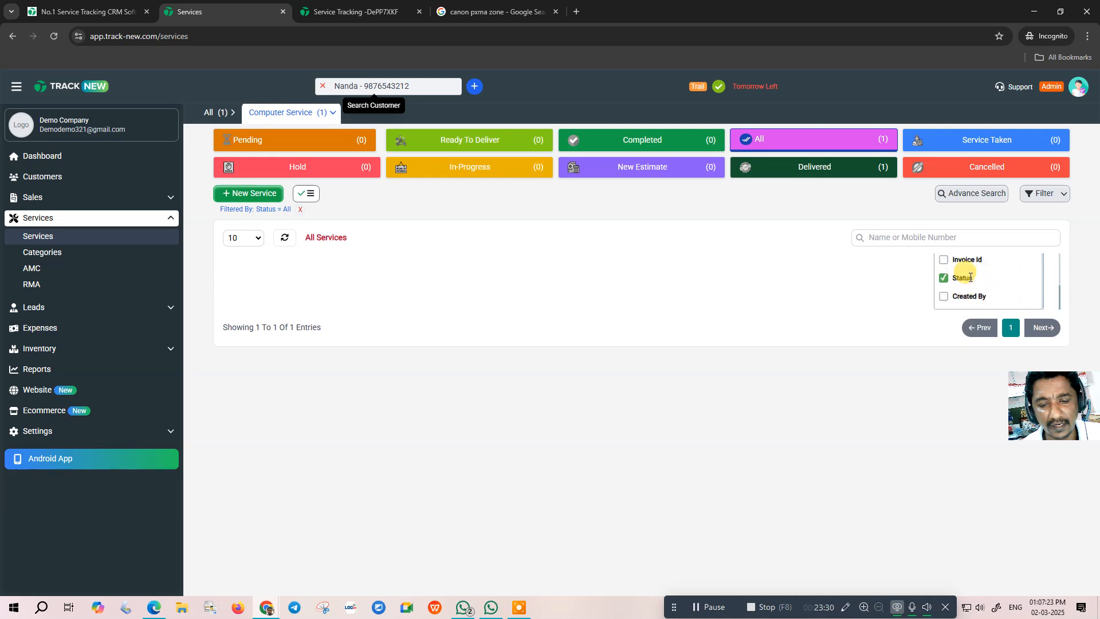
scroll(968, 281, up, 2)
scroll(977, 285, down, 2)
click(943, 296)
scroll(985, 286, down, 2)
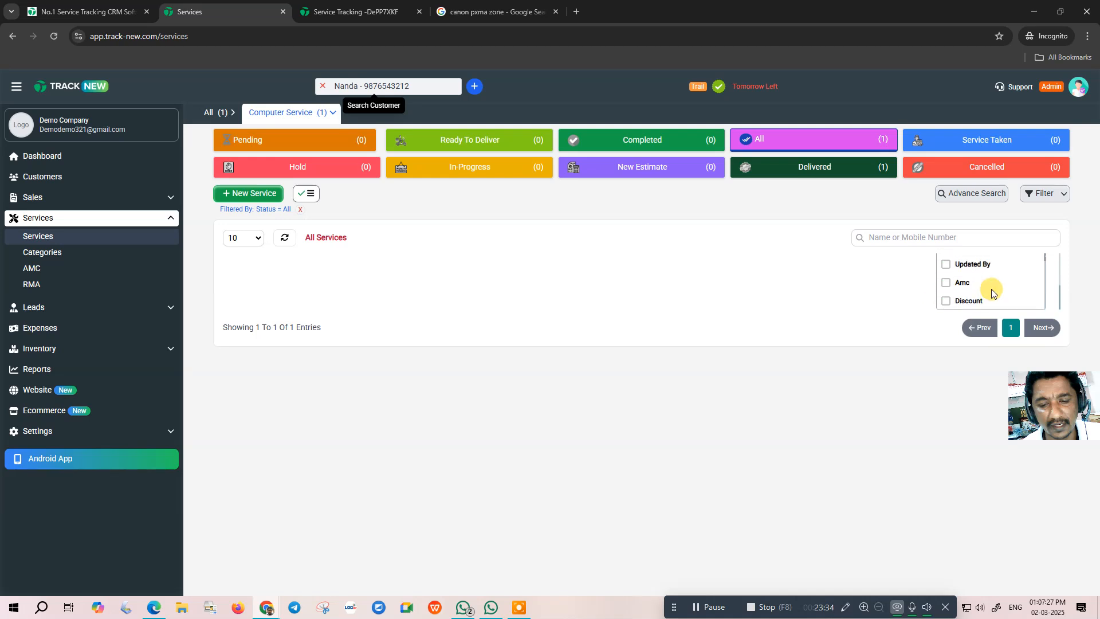
click(945, 257)
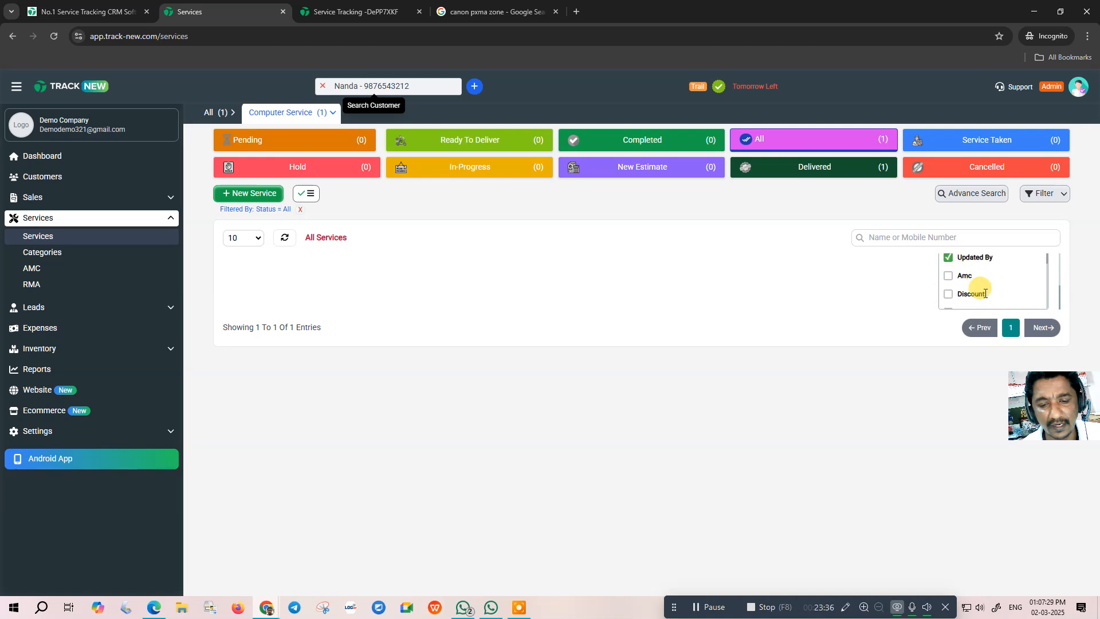
- Add the Serial Number column as well and close the column list
scroll(974, 292, down, 2)
scroll(976, 298, down, 1)
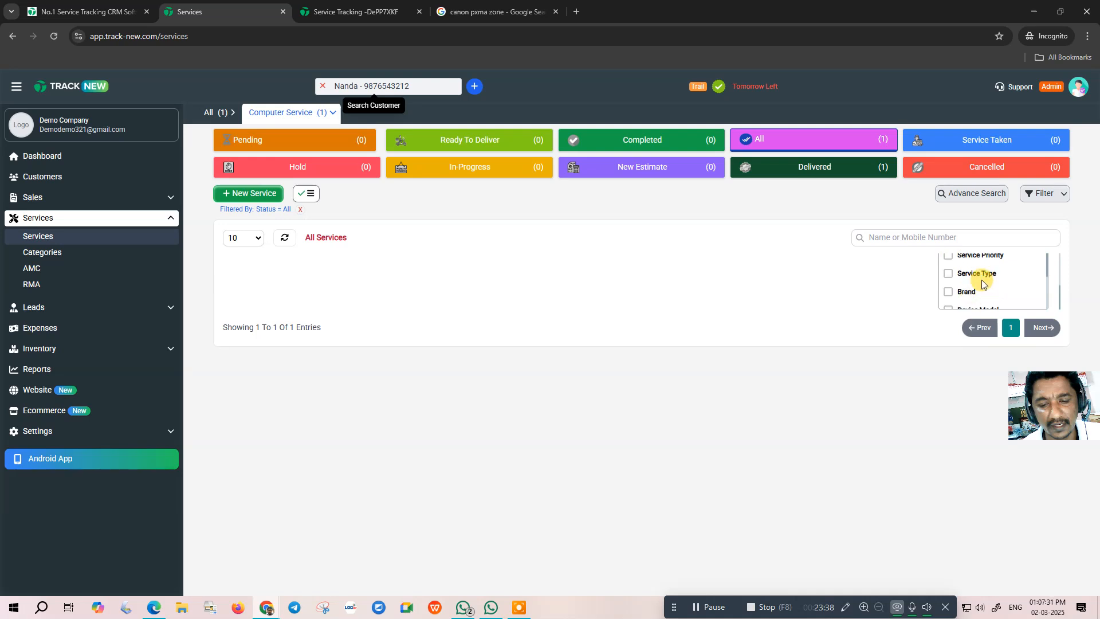
scroll(982, 269, down, 1)
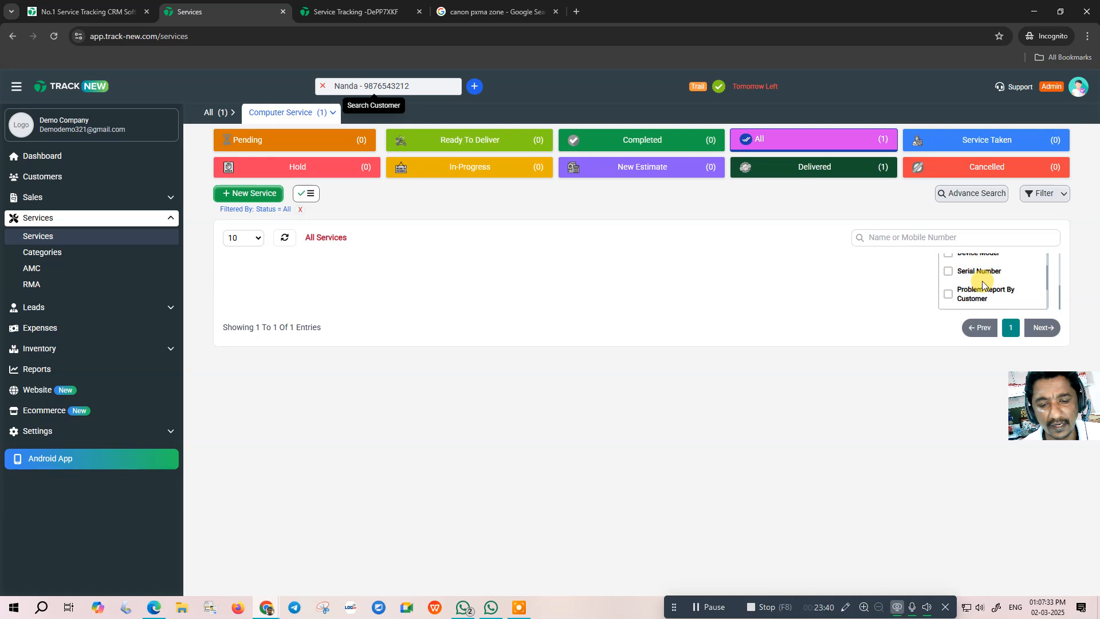
click(949, 272)
scroll(982, 289, down, 2)
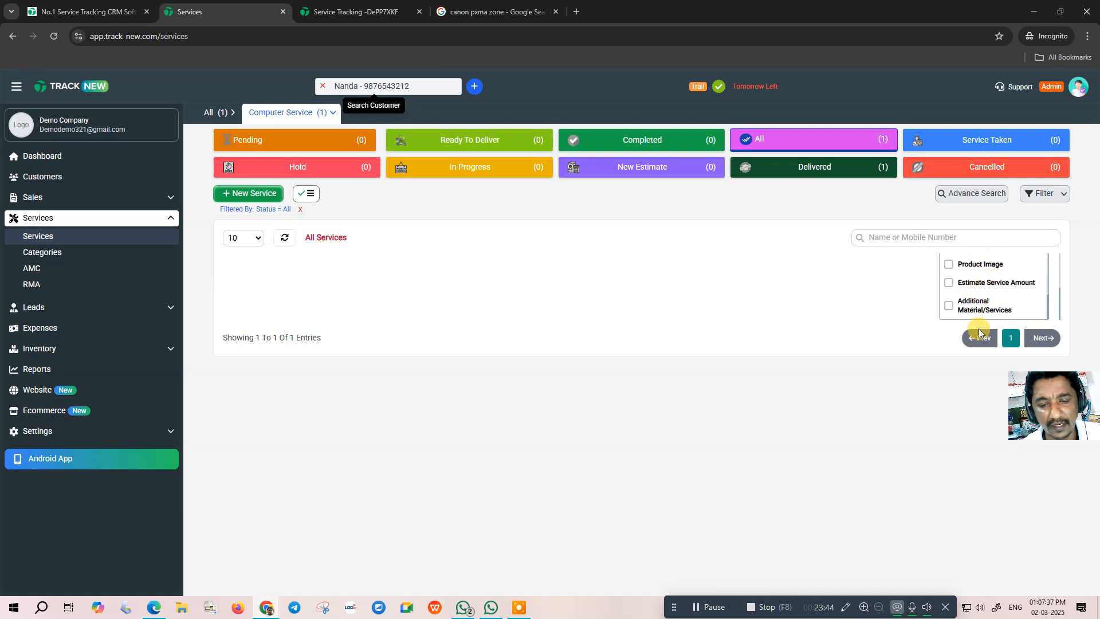
click(925, 337)
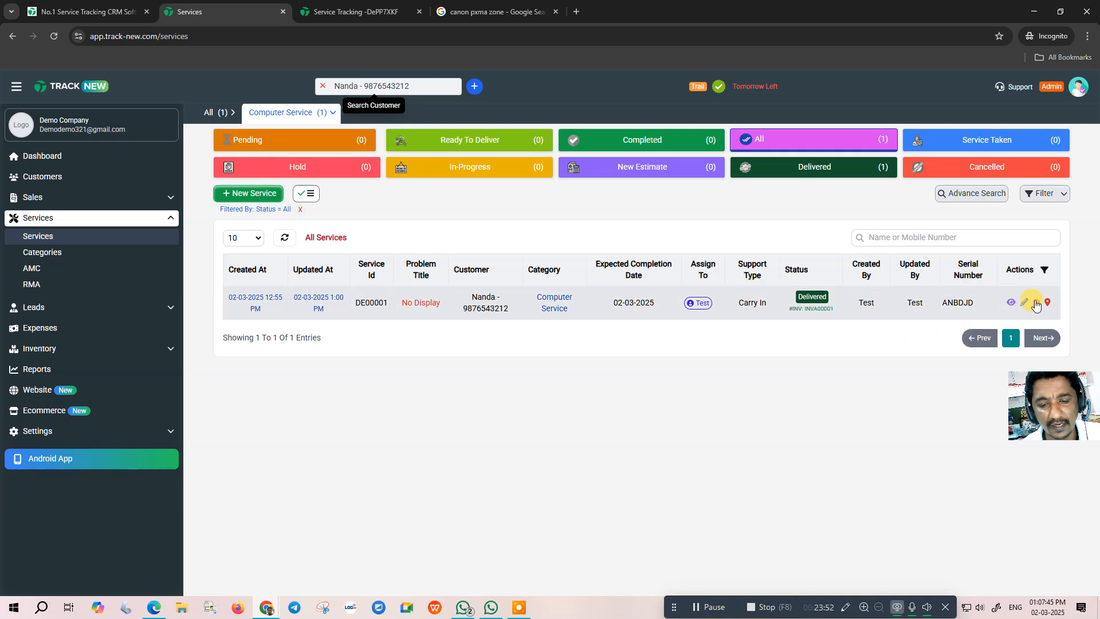
- View service DE00001's details, then return to the dashboard showing 1 completed service and ₹1.3K paid sales
click(885, 309)
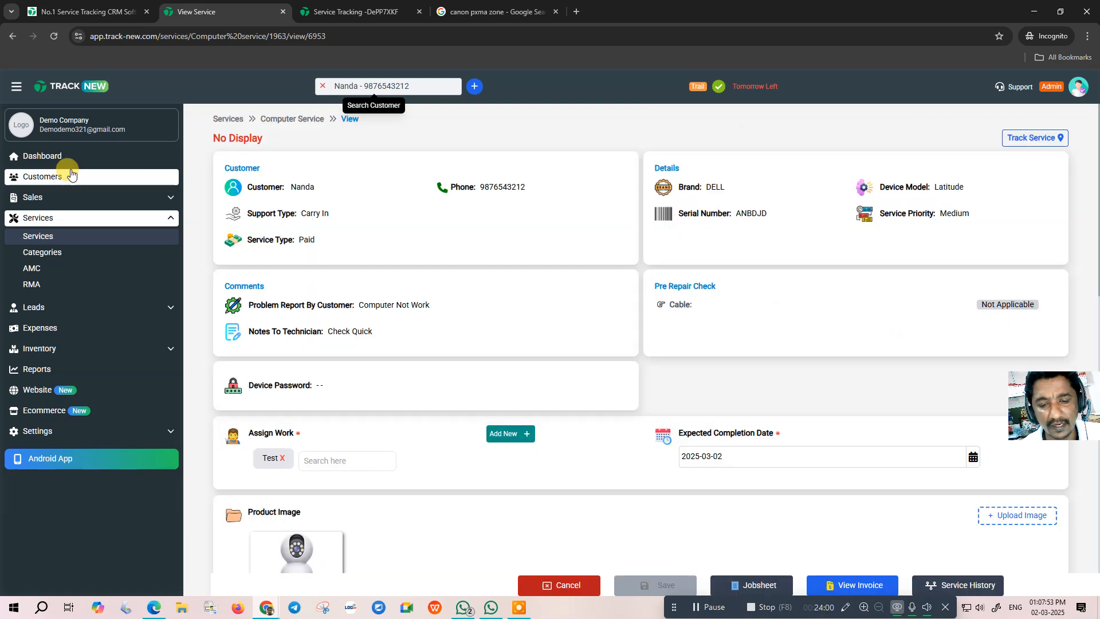
click(39, 155)
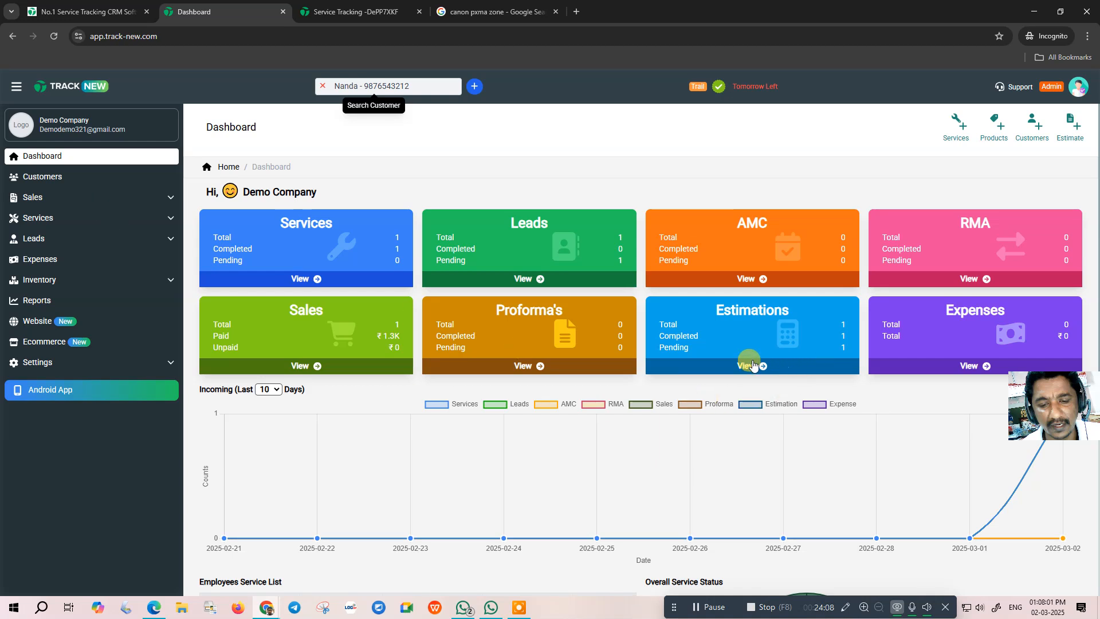
click(49, 362)
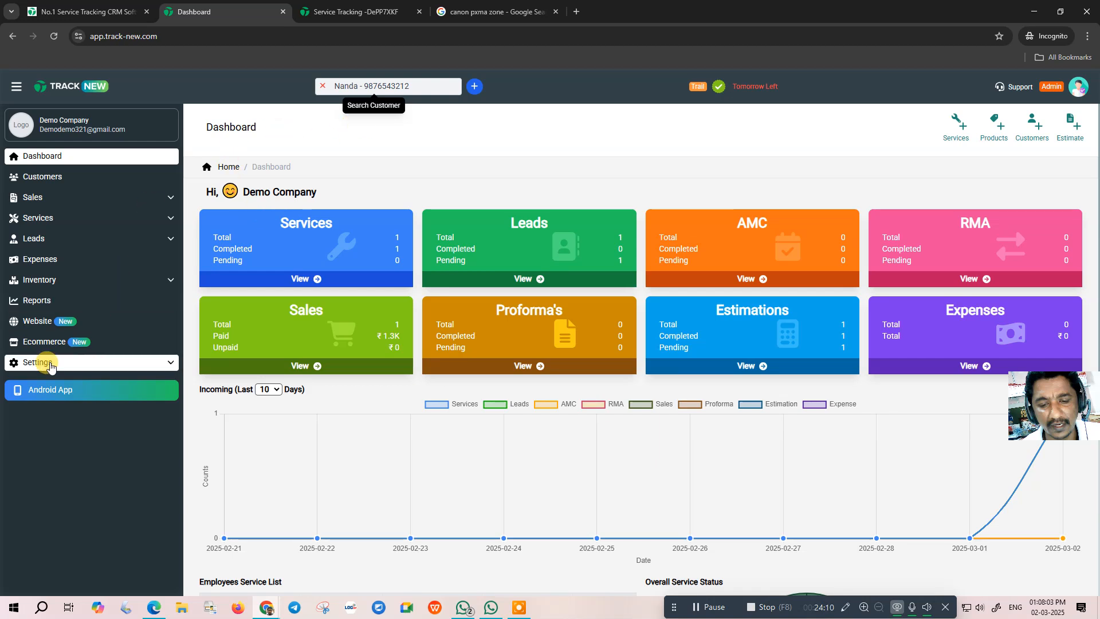
click(54, 413)
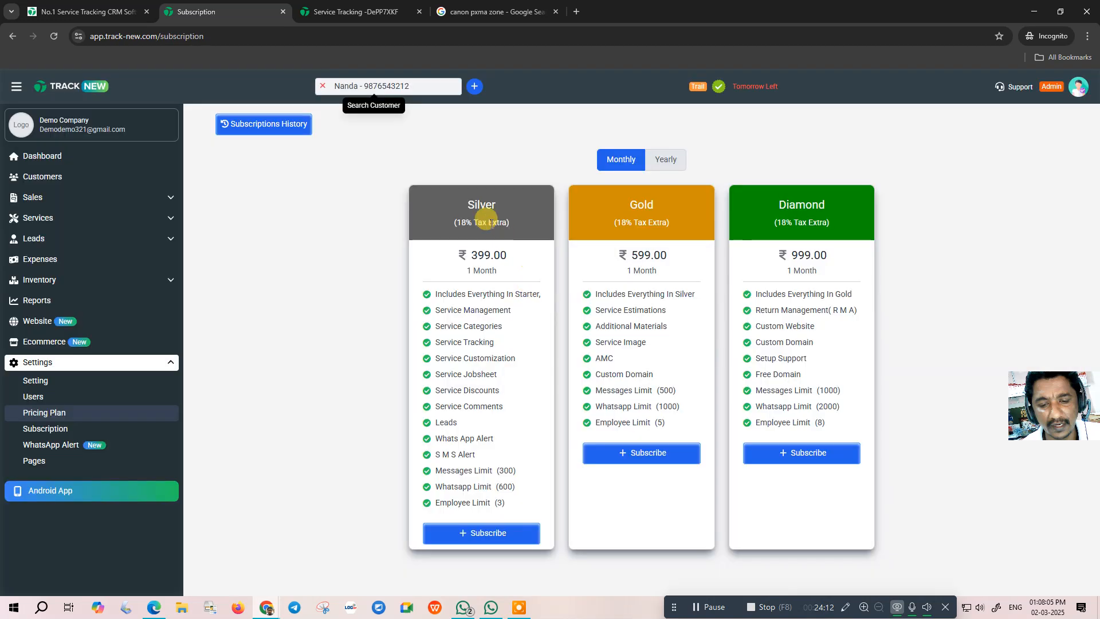
click(669, 164)
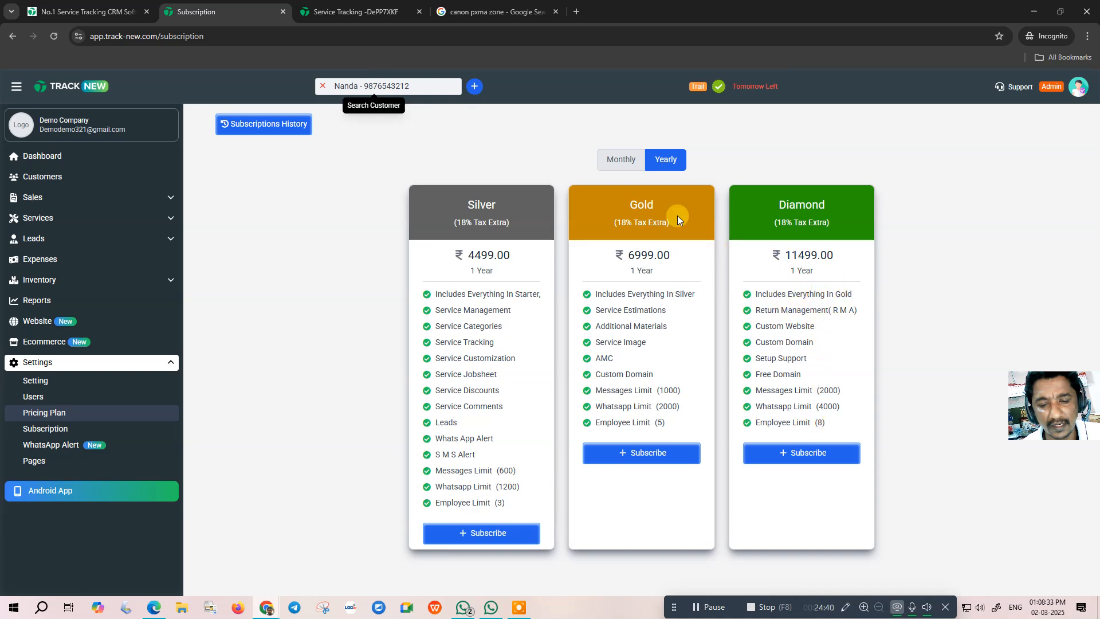
click(620, 161)
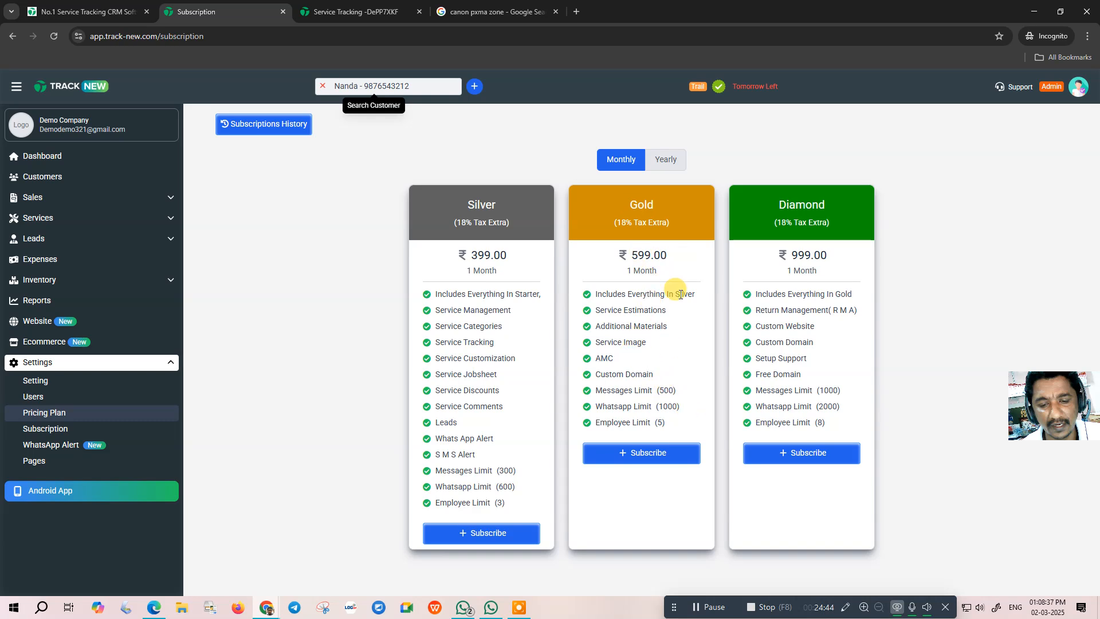
click(1001, 91)
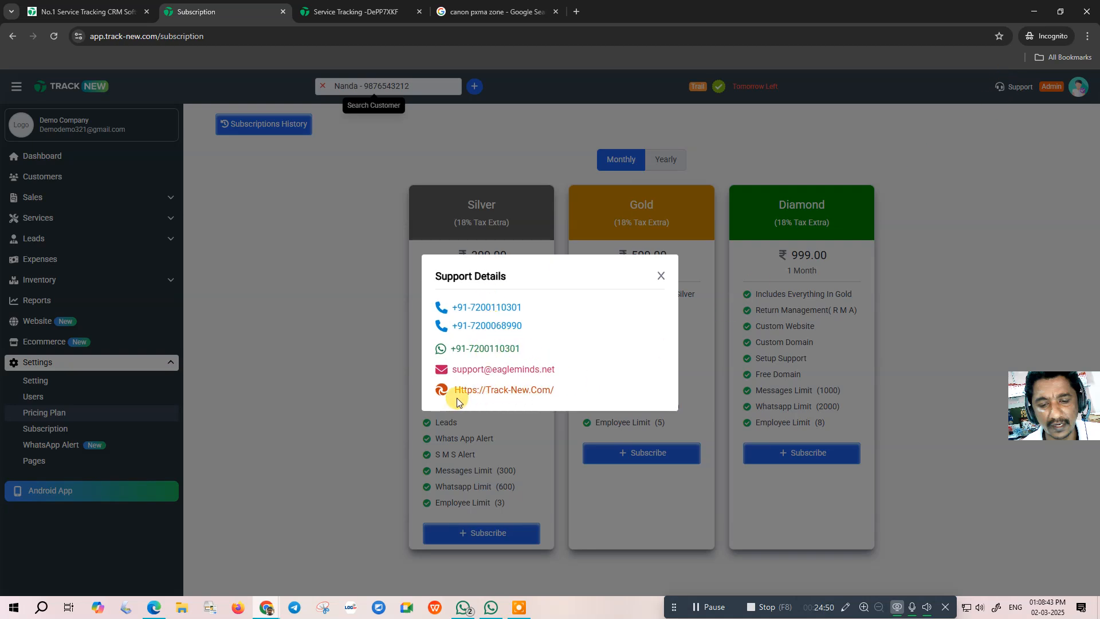
click(661, 276)
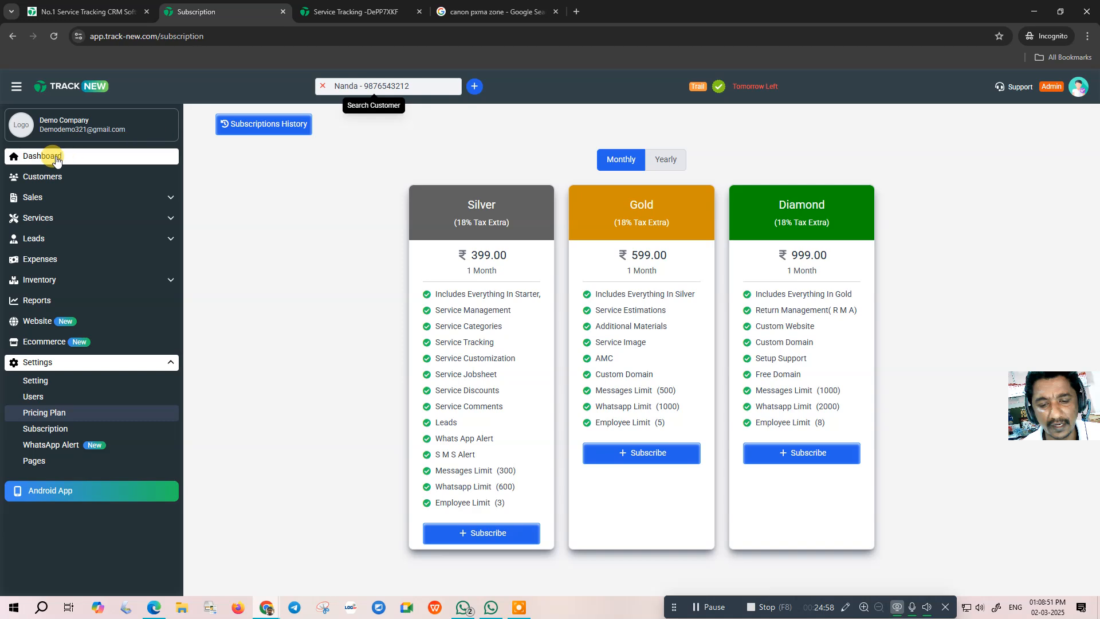
click(52, 154)
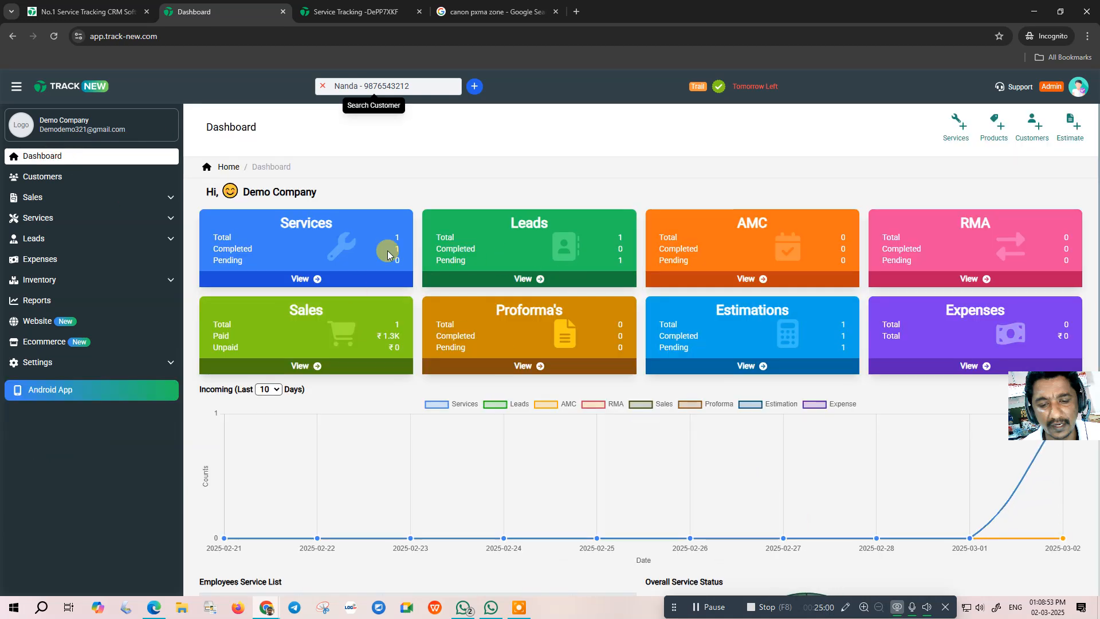